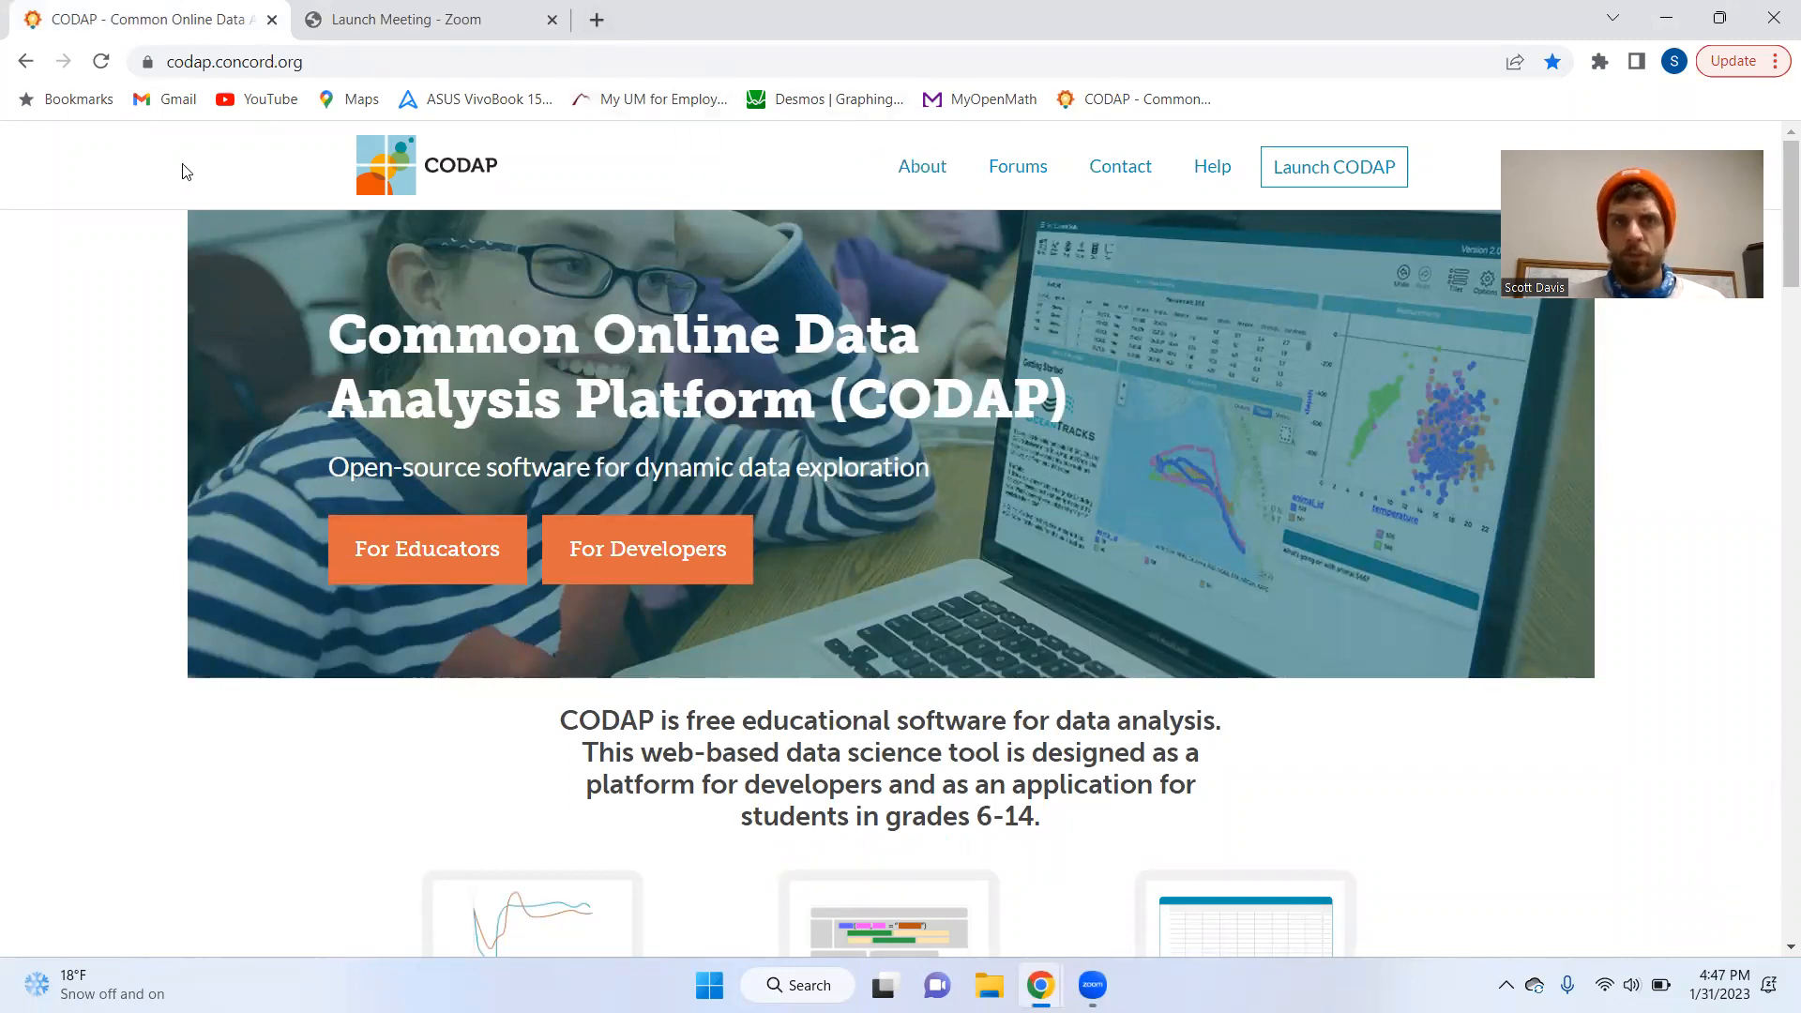
Open MyOpenMath in a new tab and go to the STAT 216 online course's Lesson 2 - Descriptive Statistics folder in Unit 1
{"action": "left_click", "coordinate": [601, 19]}
{"action": "left_click", "coordinate": [996, 99]}
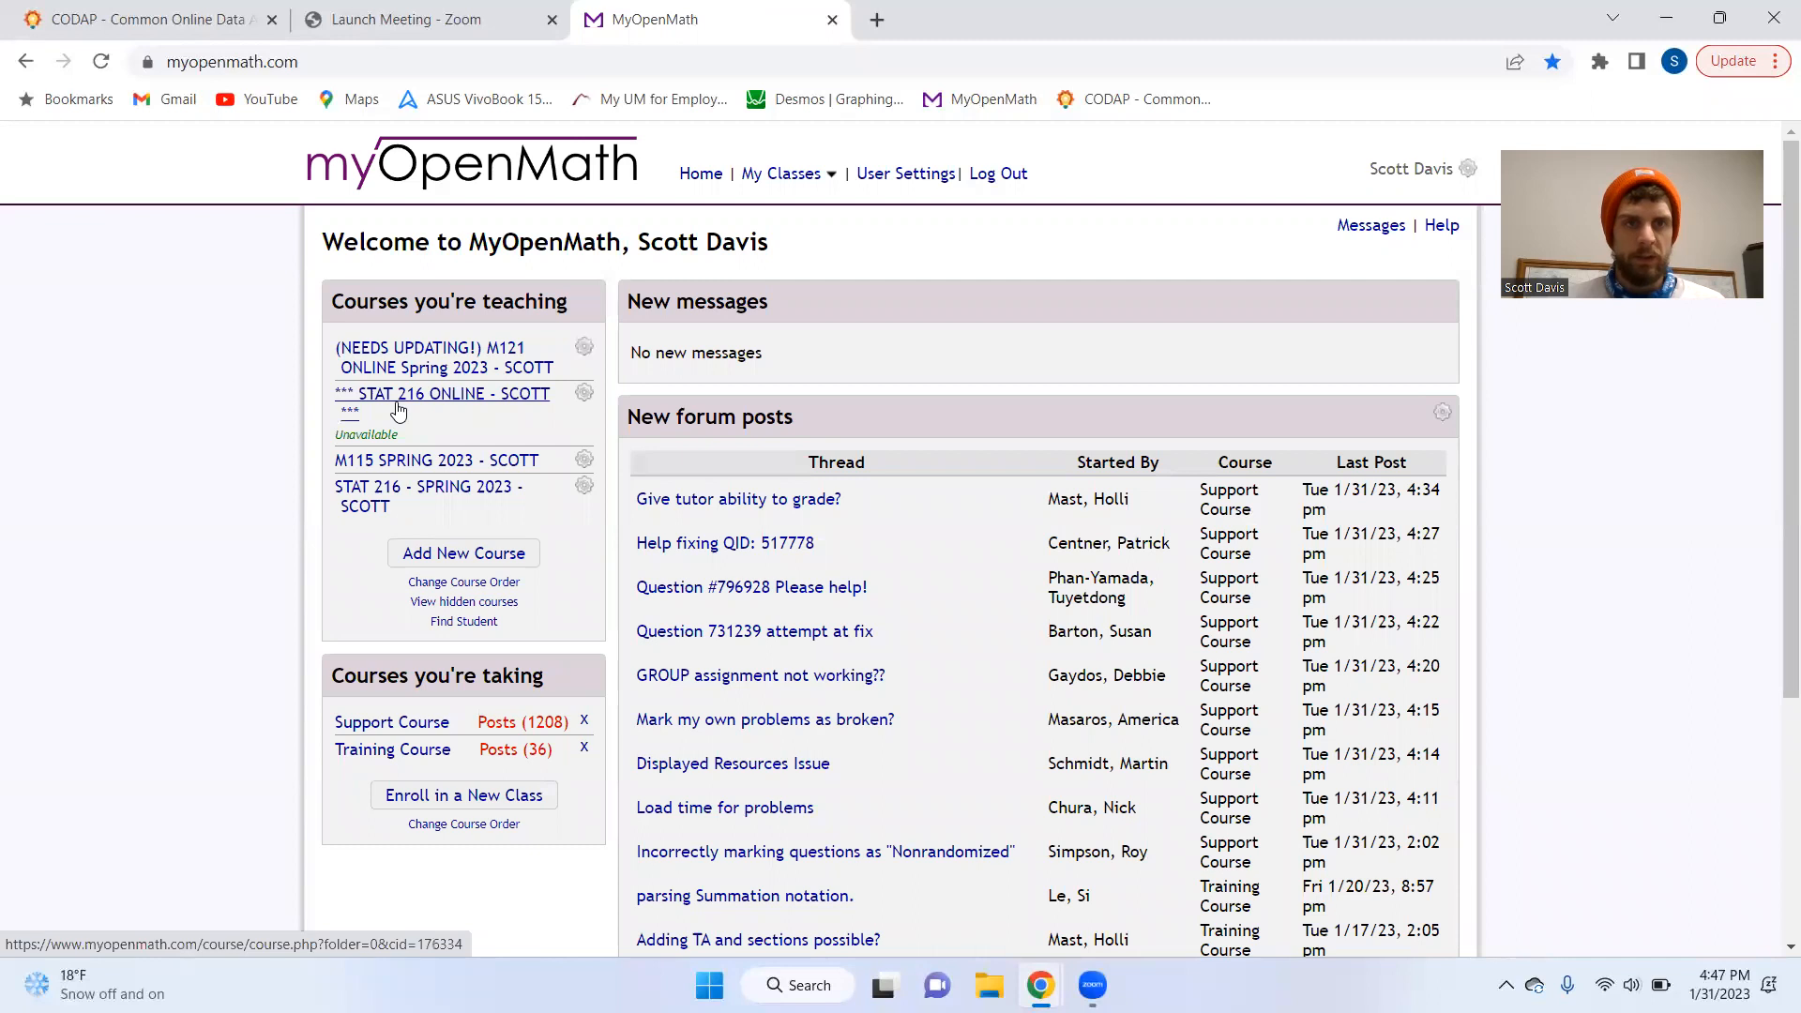
{"action": "left_click", "coordinate": [398, 411]}
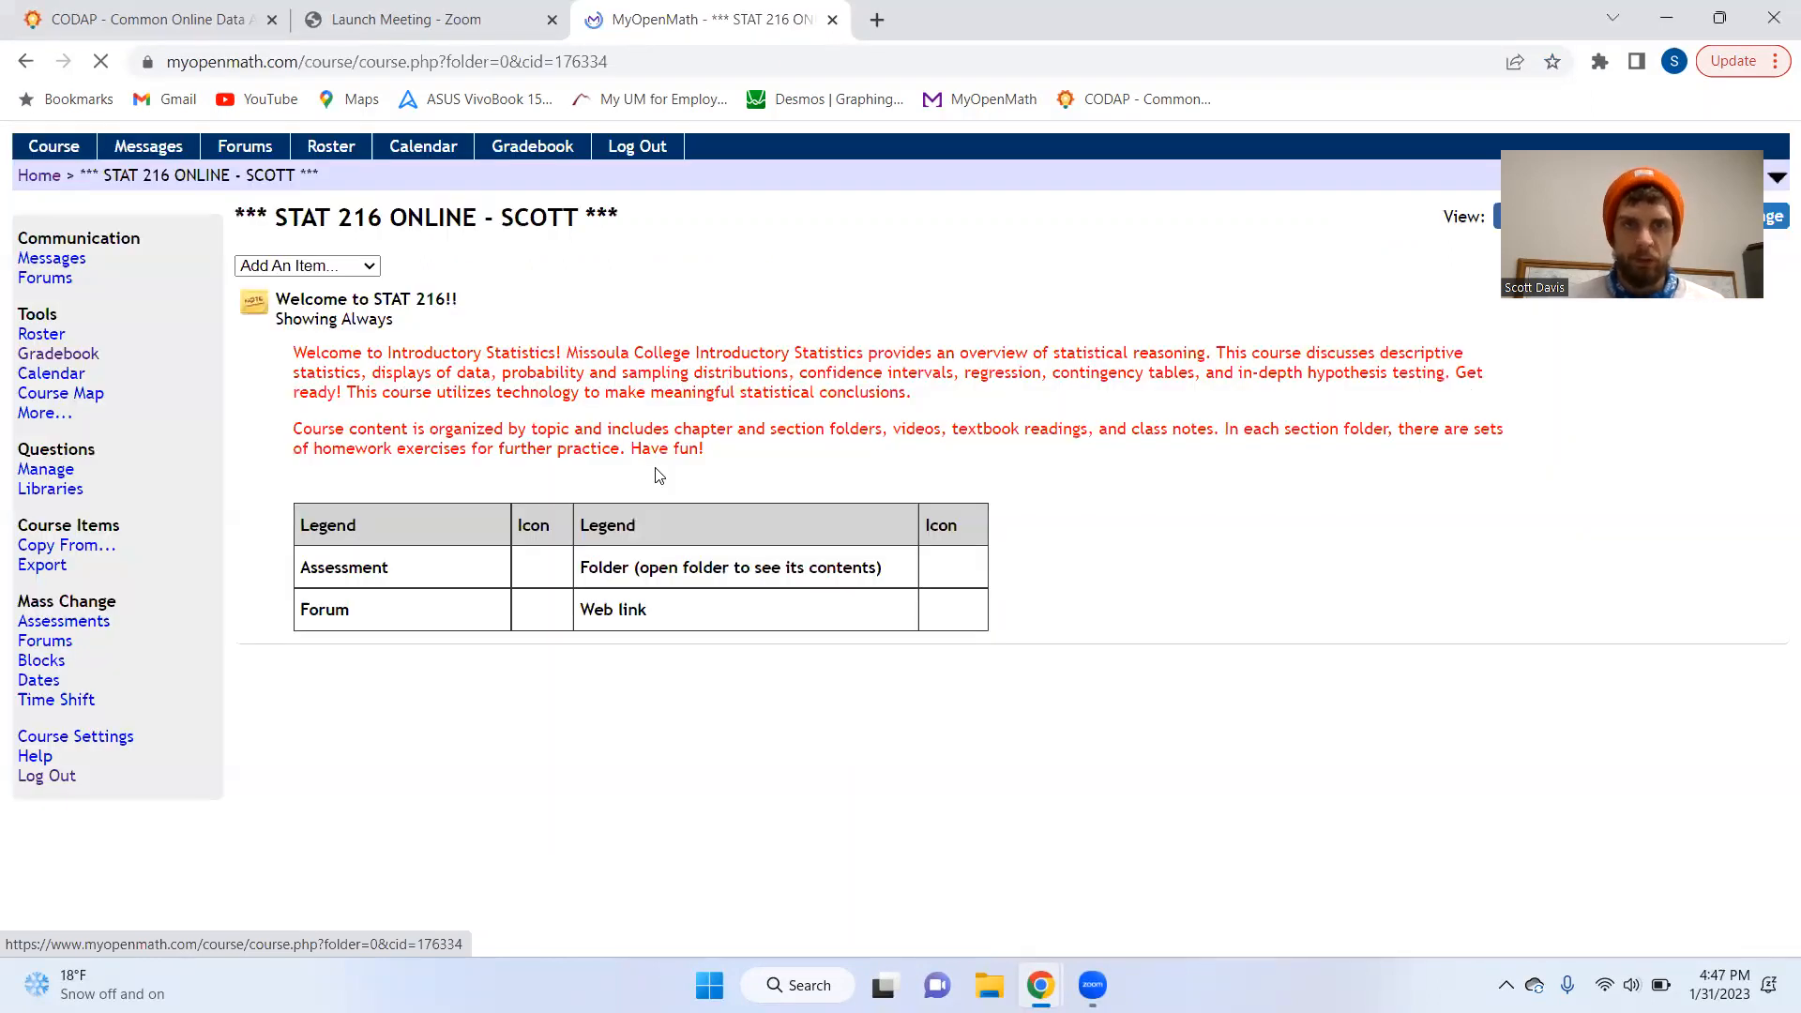
{"action": "scroll", "coordinate": [366, 676], "scroll_direction": "down", "scroll_amount": 2}
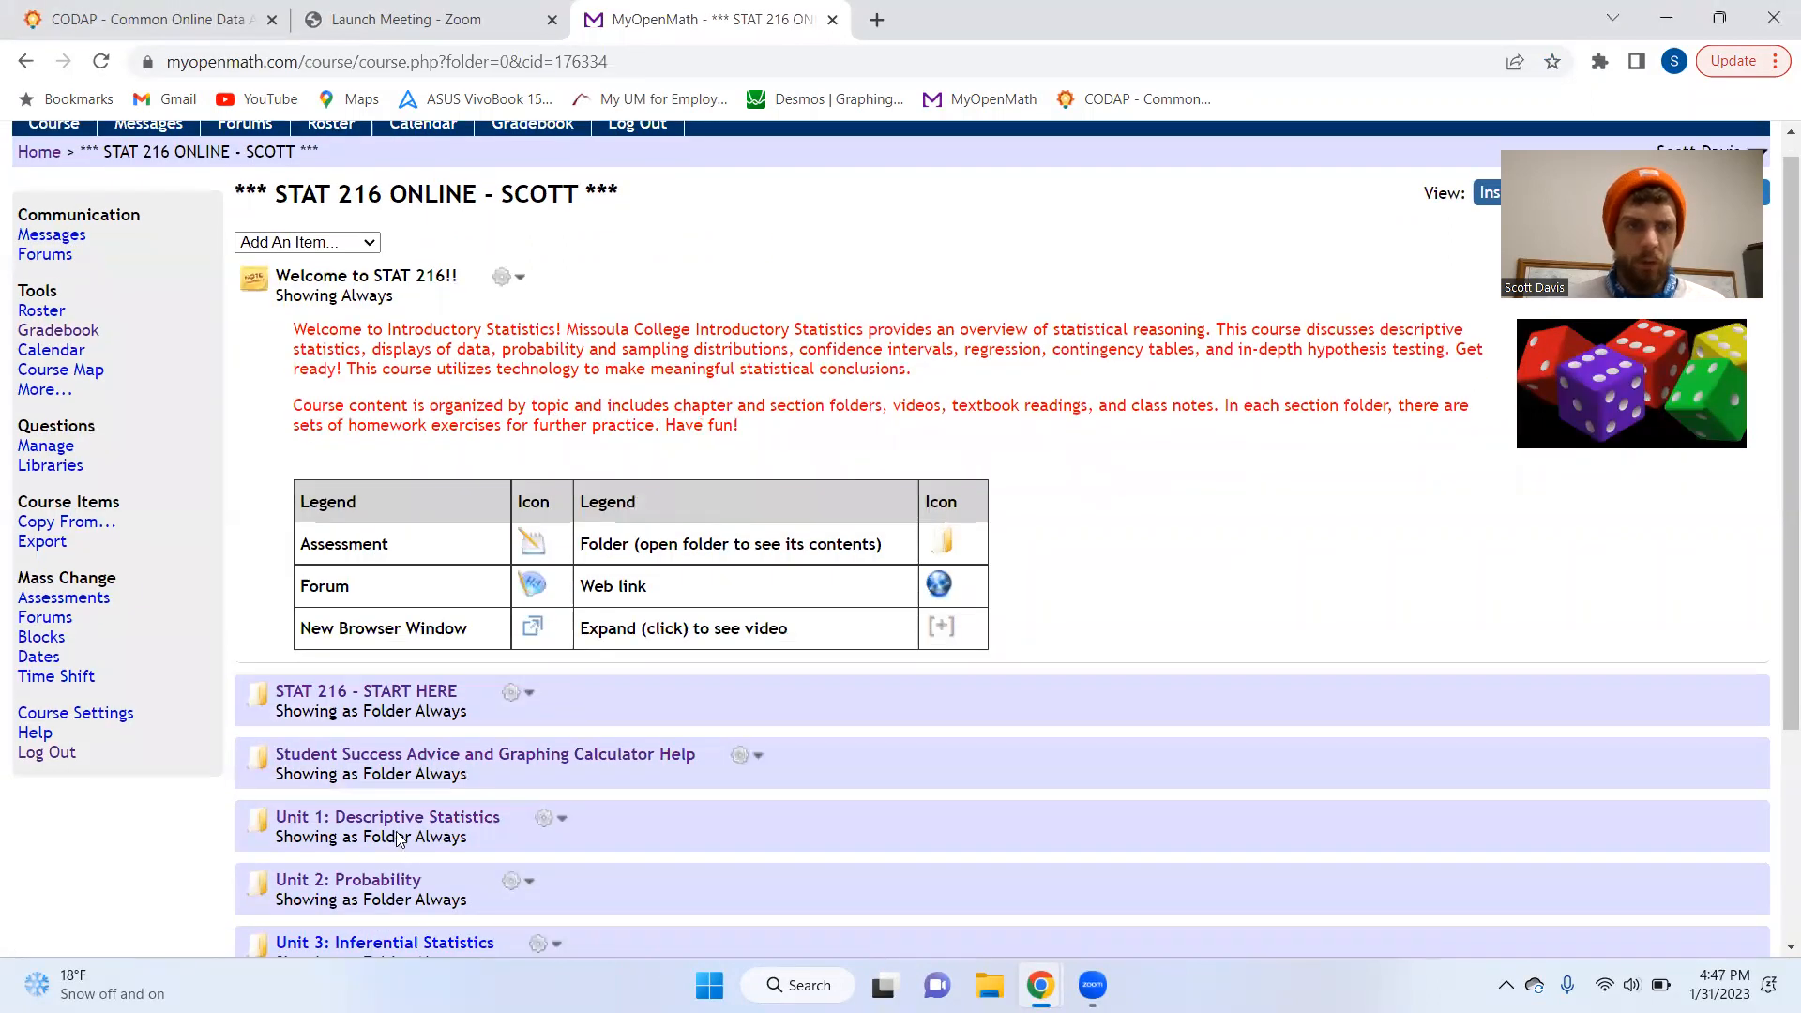
{"action": "left_click", "coordinate": [363, 681]}
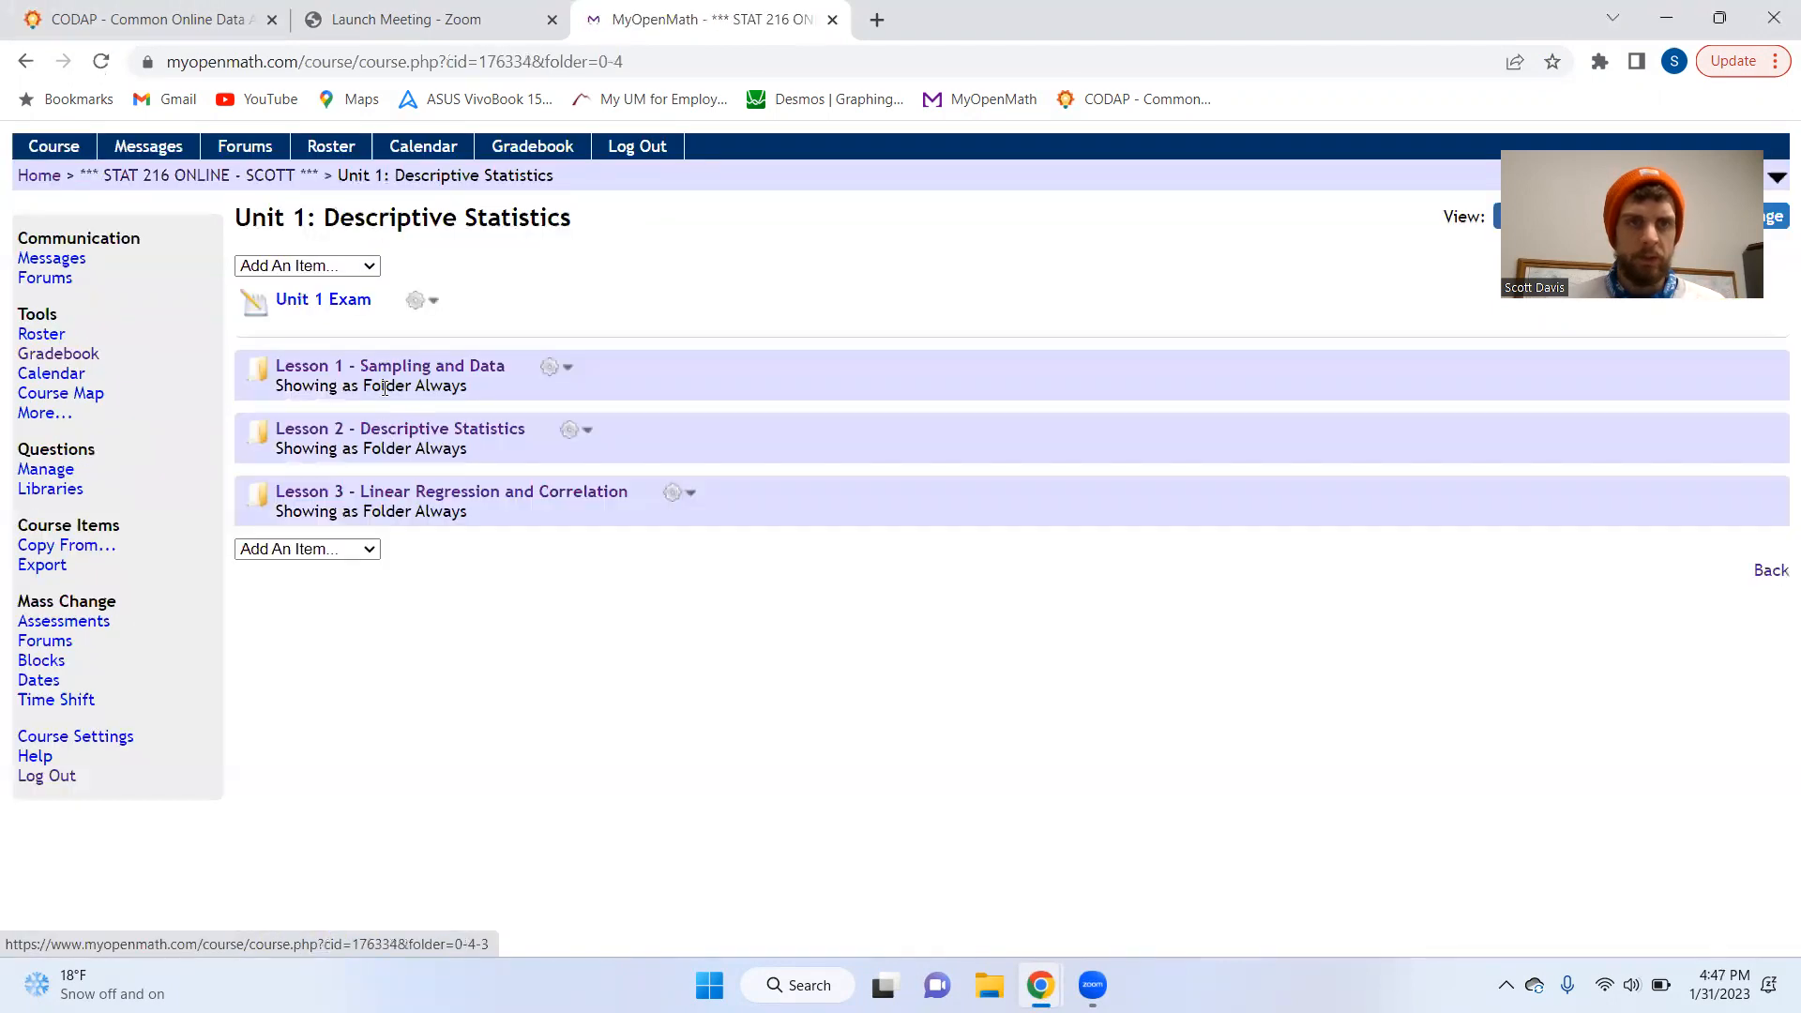
{"action": "left_click", "coordinate": [366, 431]}
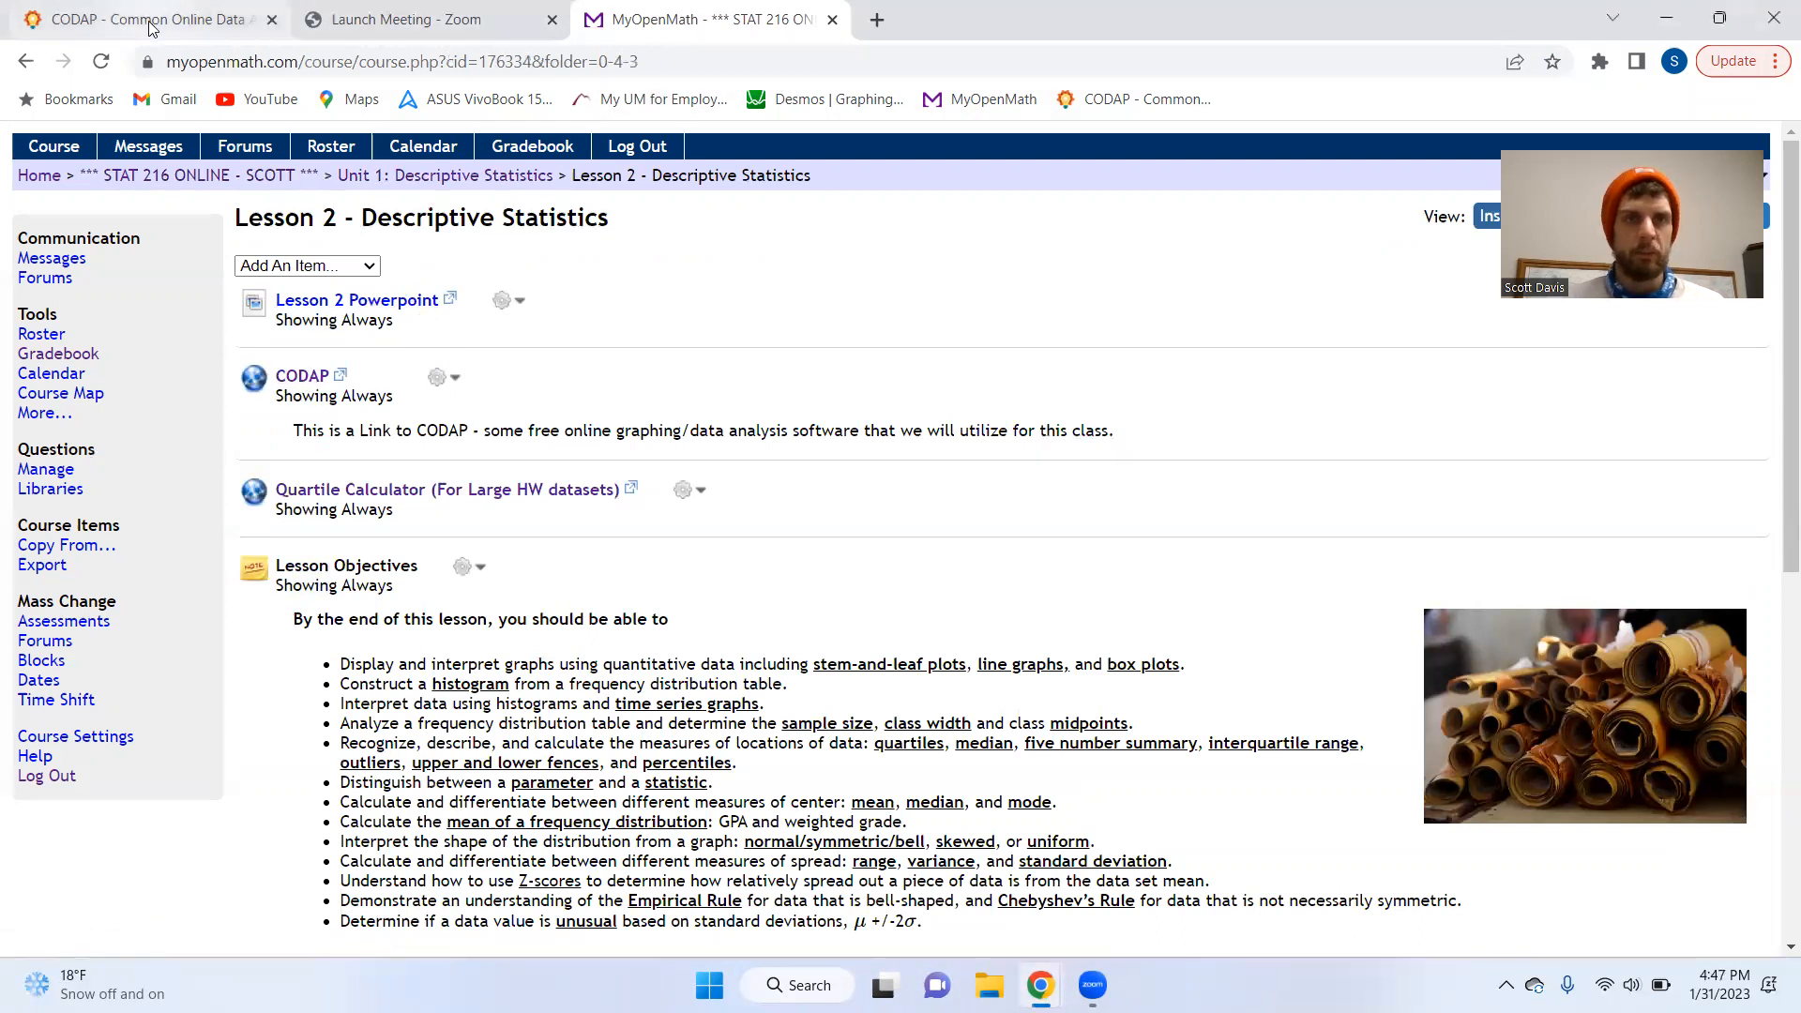
Return to the CODAP website, launch CODAP and create a new document
{"action": "left_click", "coordinate": [188, 19]}
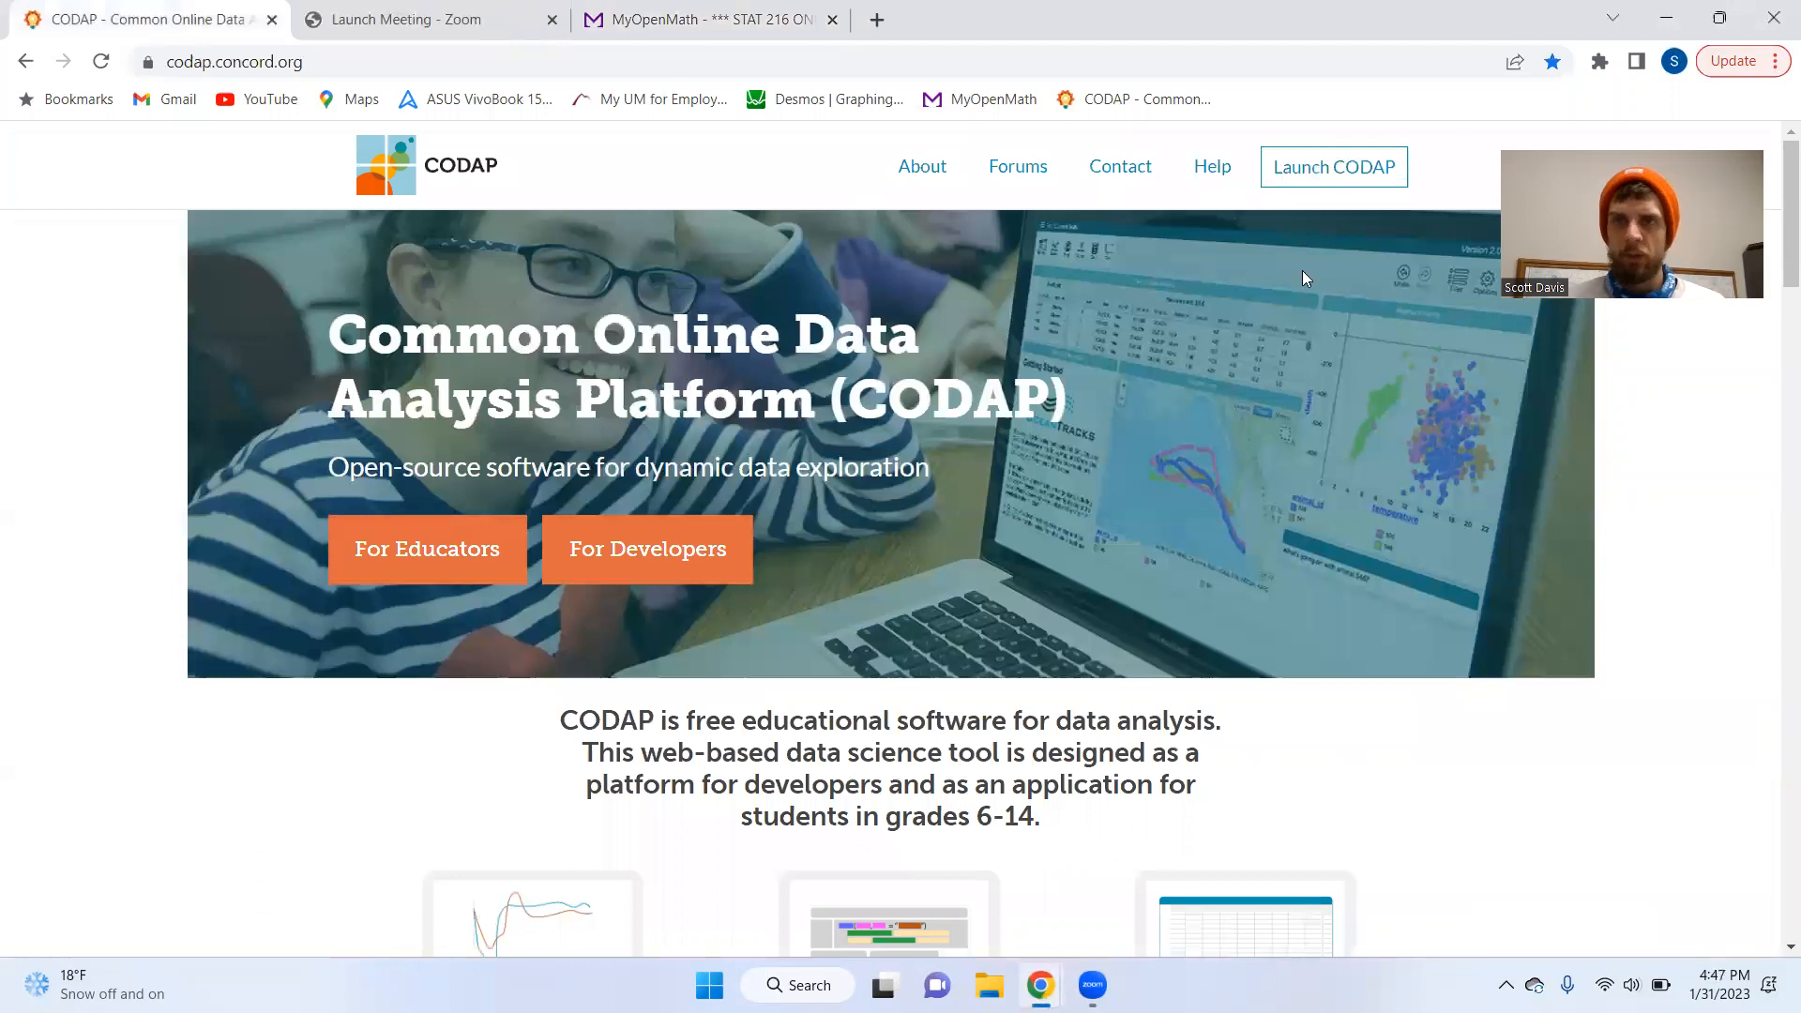
{"action": "left_click", "coordinate": [1323, 172]}
{"action": "left_click", "coordinate": [272, 20]}
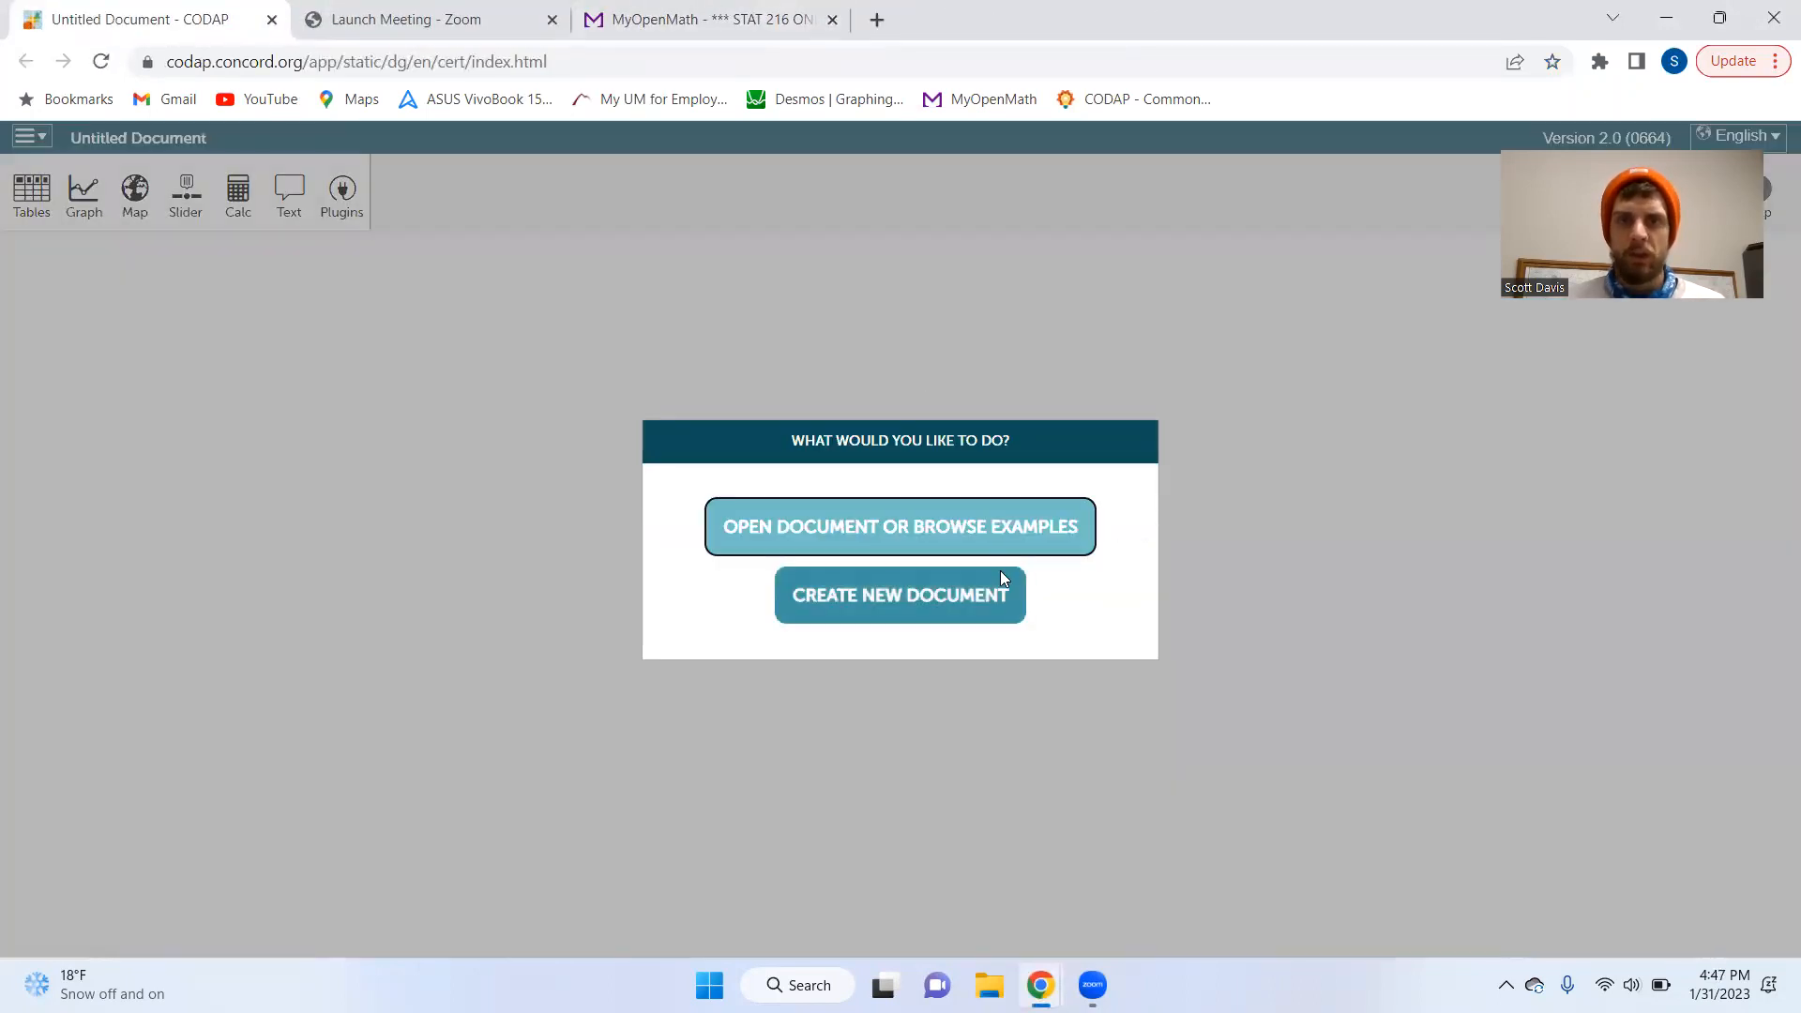
{"action": "left_click", "coordinate": [907, 591]}
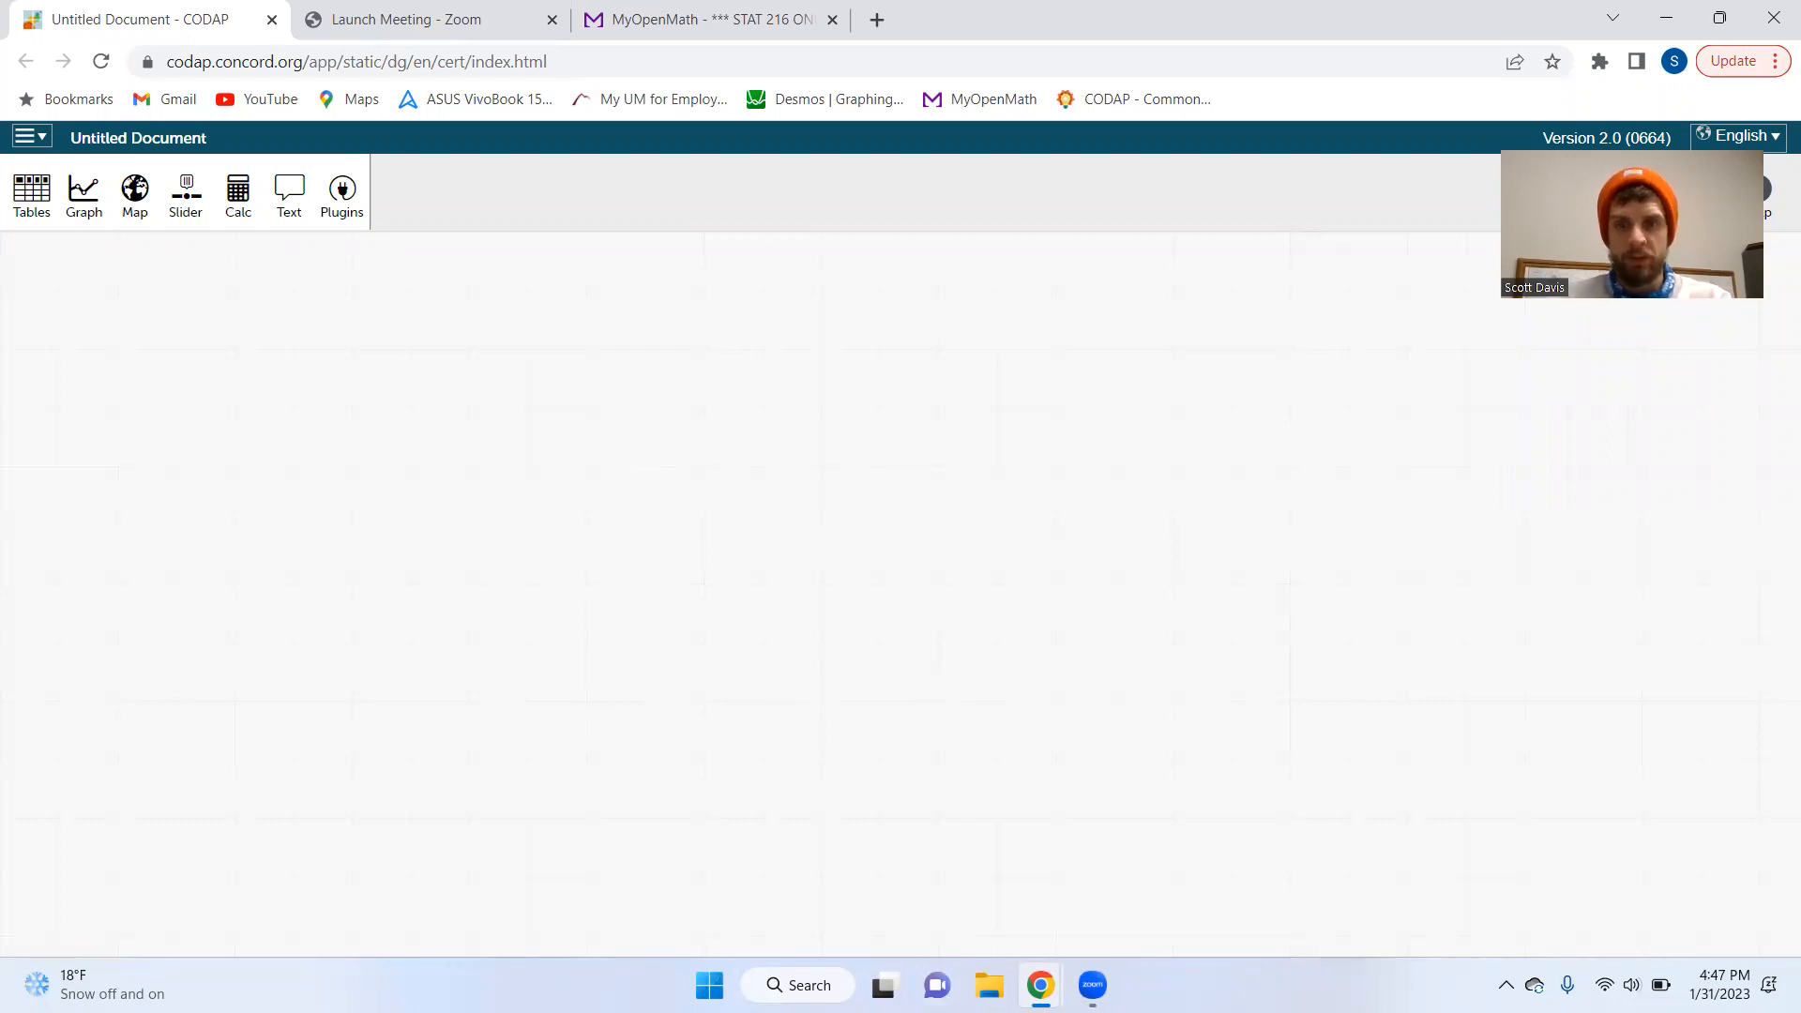
In File Explorer, browse to the Data Sets folder under Documents, Missoula College, AA - Spring 2023, STAT 216 - SP 23
{"action": "left_click", "coordinate": [987, 983]}
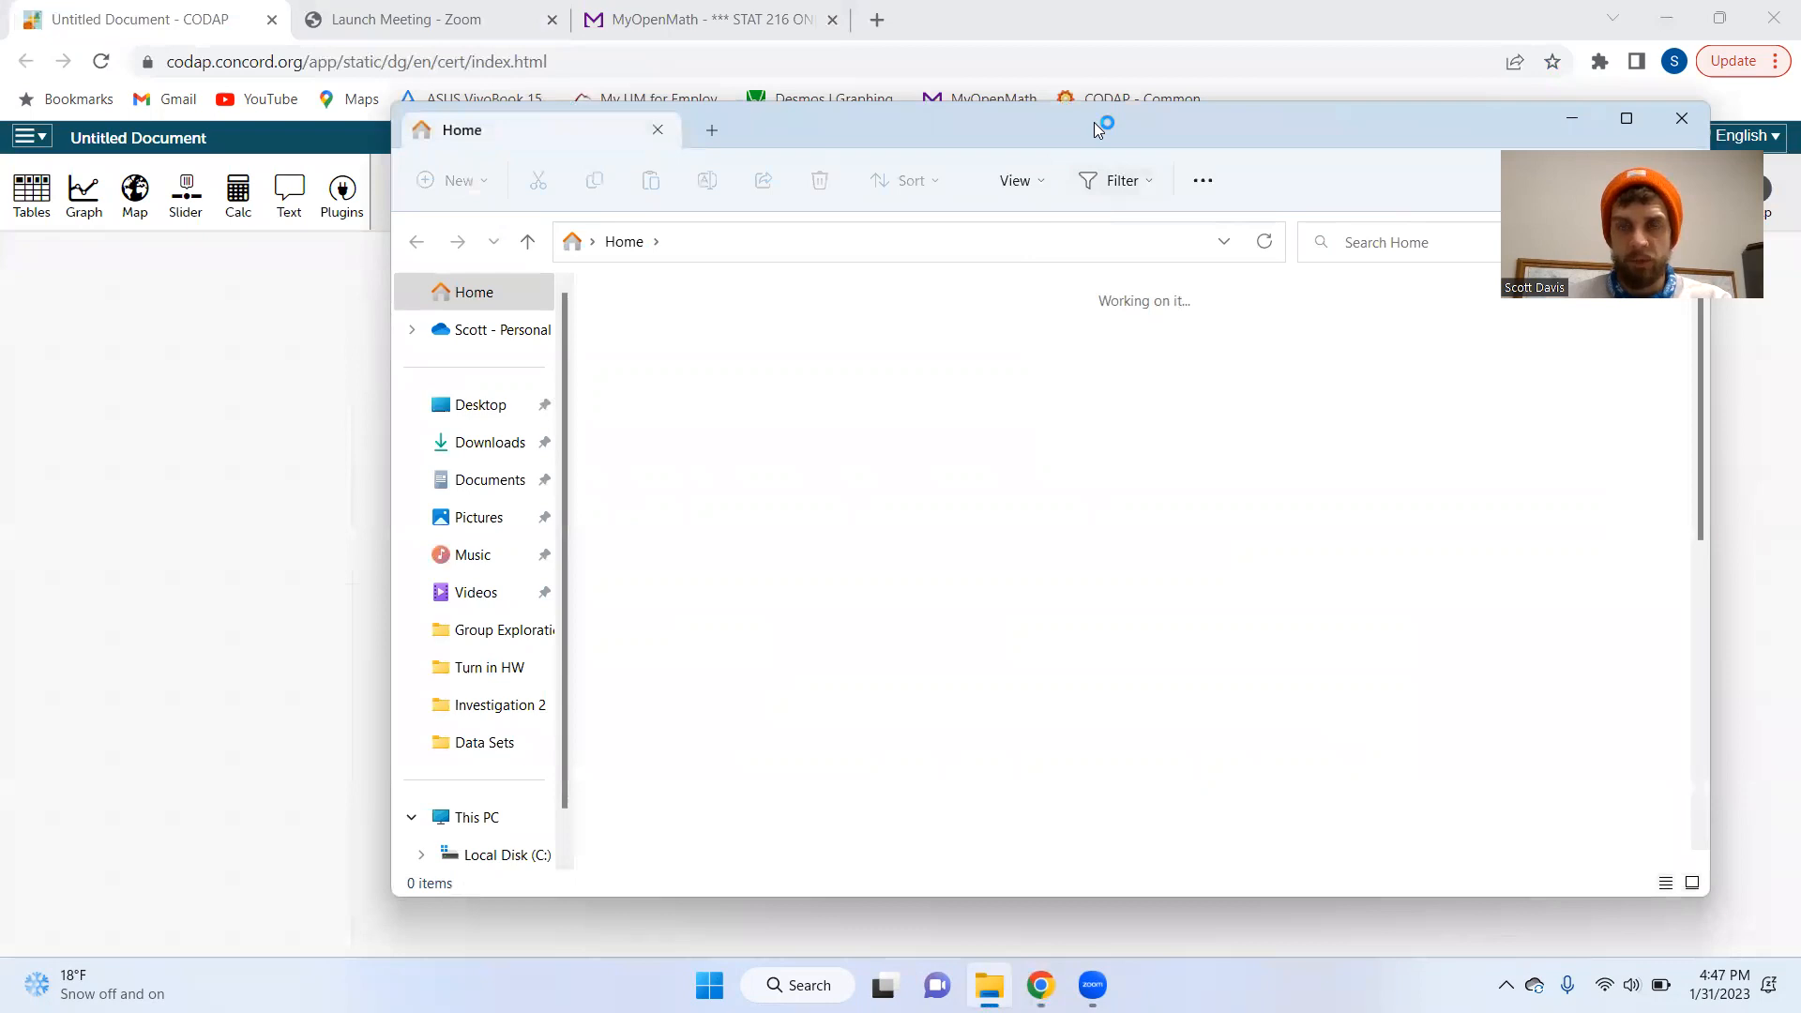
{"action": "left_click_drag", "start_coordinate": [1094, 122], "coordinate": [976, 113]}
{"action": "double_click", "coordinate": [1166, 338]}
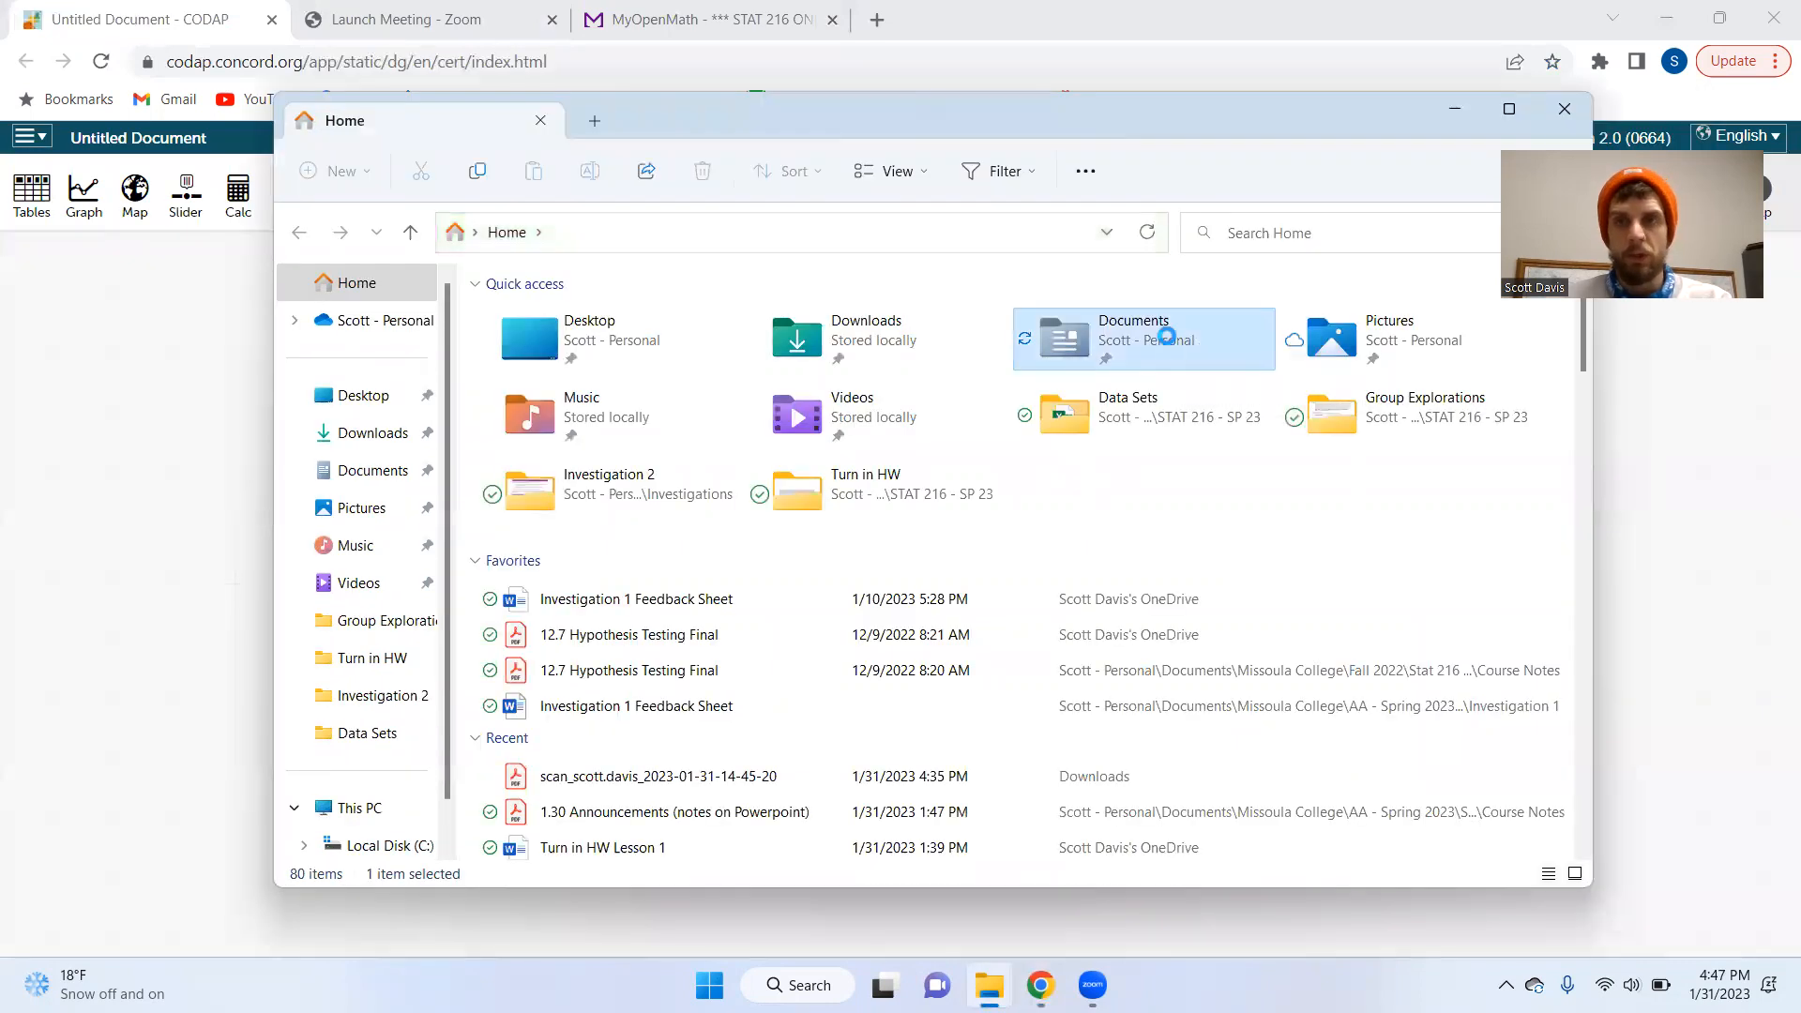
{"action": "left_click", "coordinate": [567, 518]}
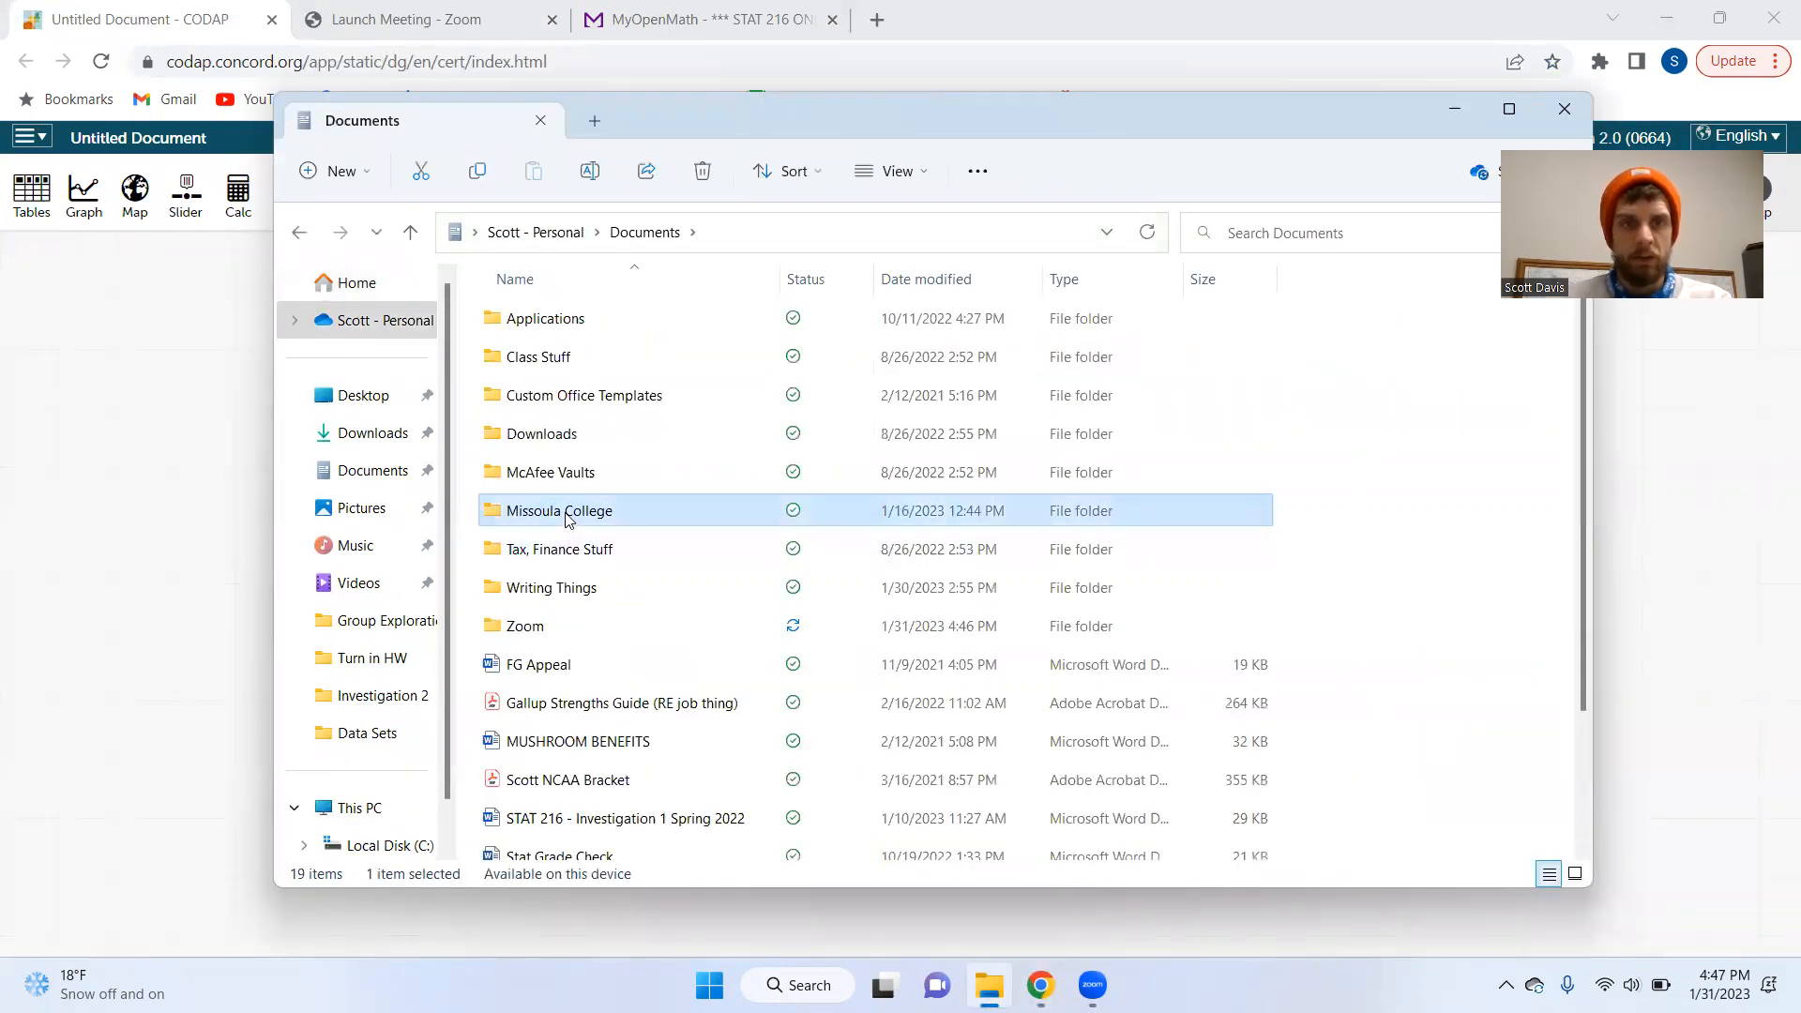
{"action": "double_click", "coordinate": [569, 516]}
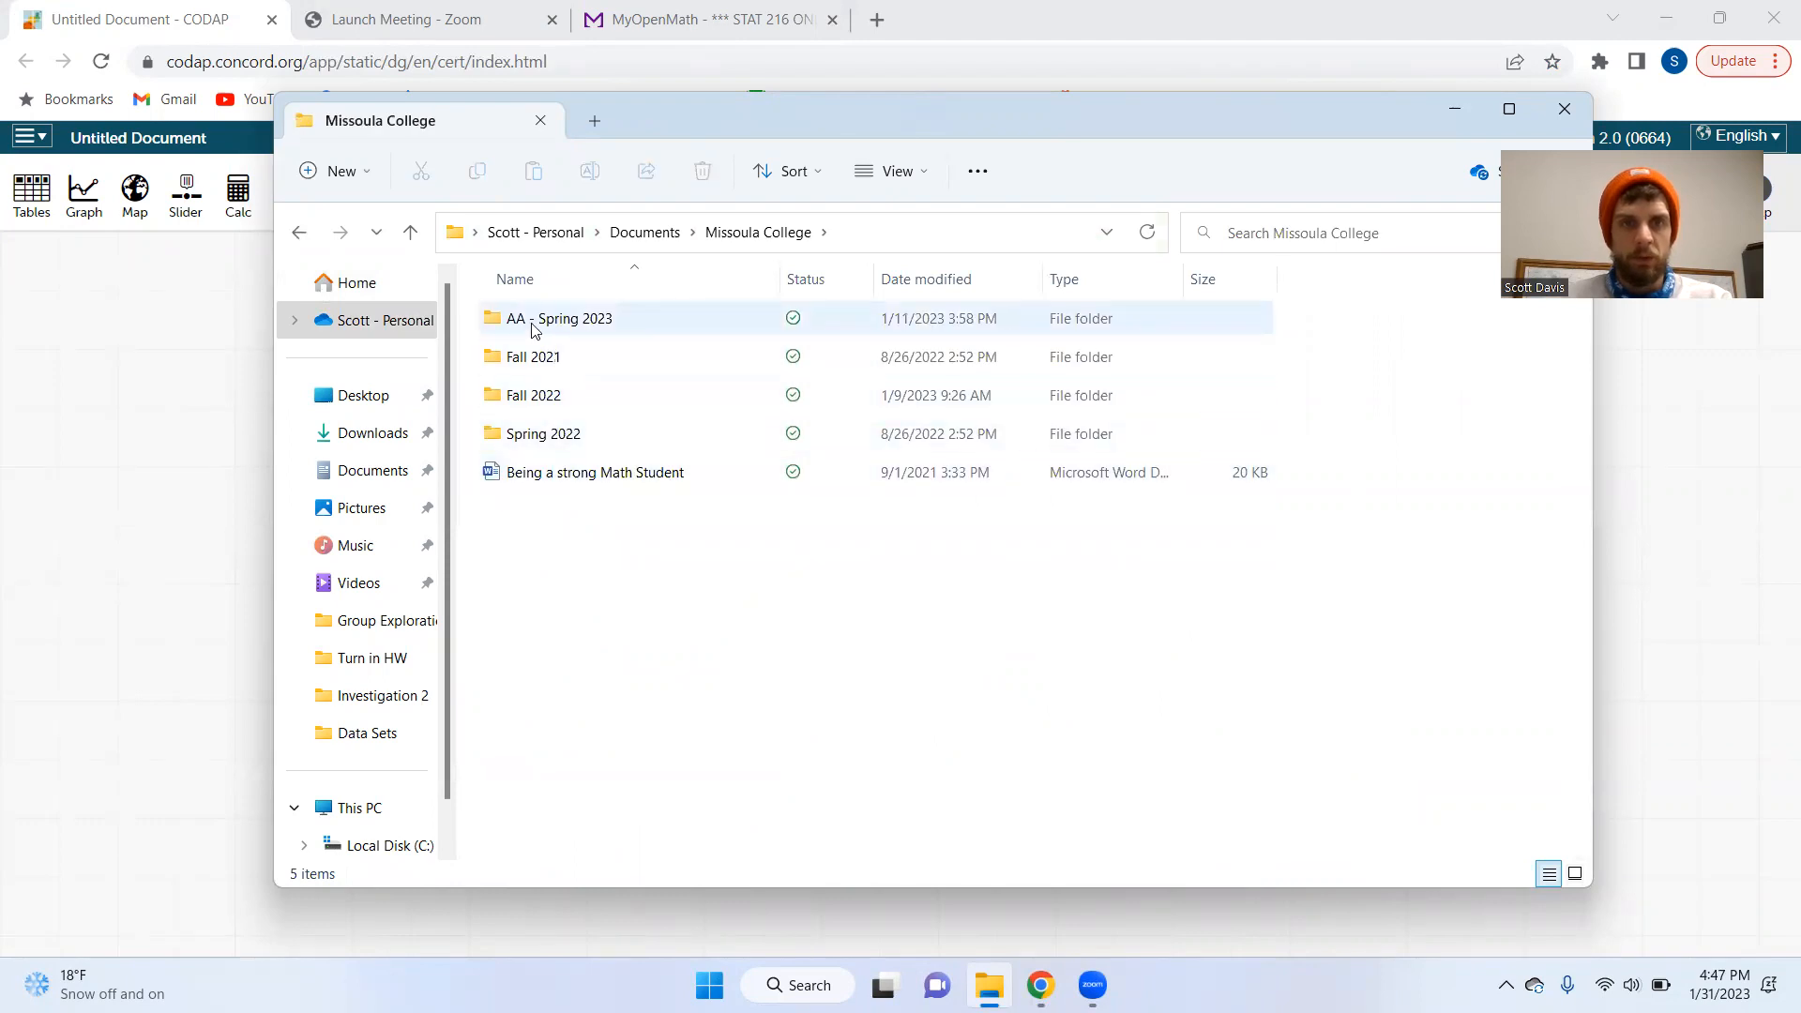
{"action": "double_click", "coordinate": [532, 324]}
{"action": "left_click", "coordinate": [580, 366]}
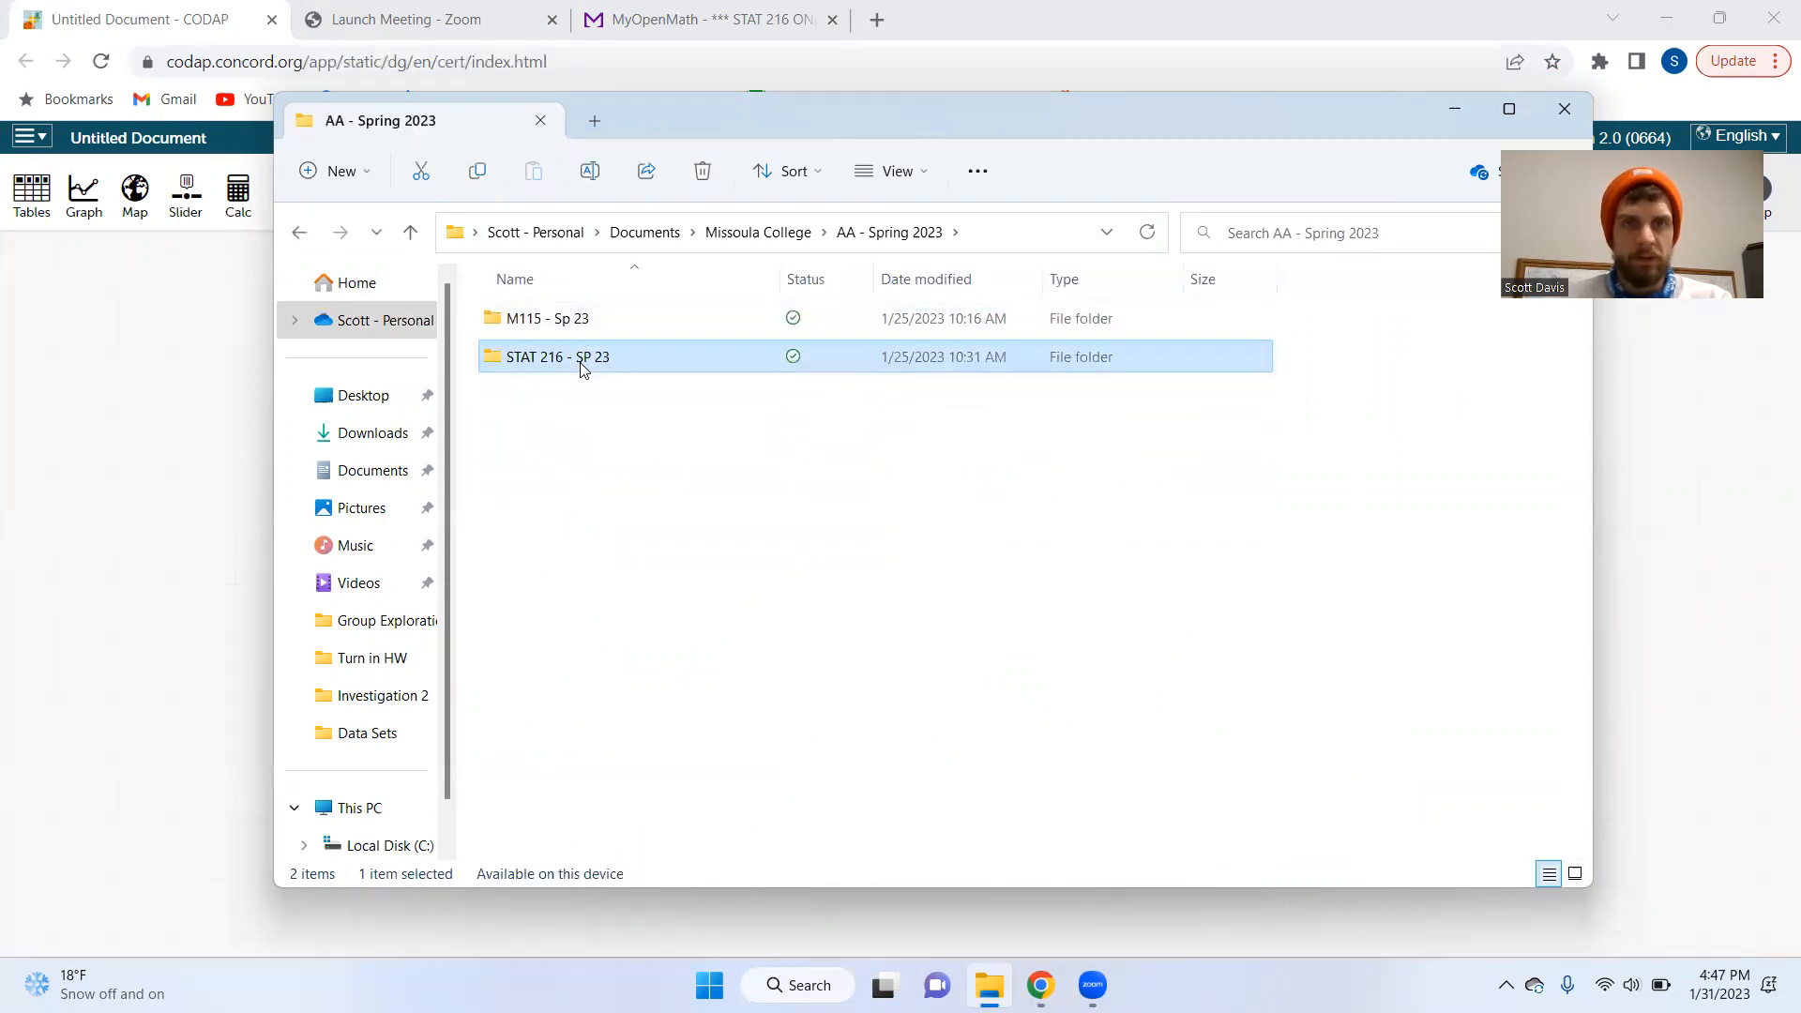
{"action": "double_click", "coordinate": [581, 366]}
{"action": "left_click_drag", "start_coordinate": [952, 121], "coordinate": [1032, 120]}
{"action": "double_click", "coordinate": [602, 355]}
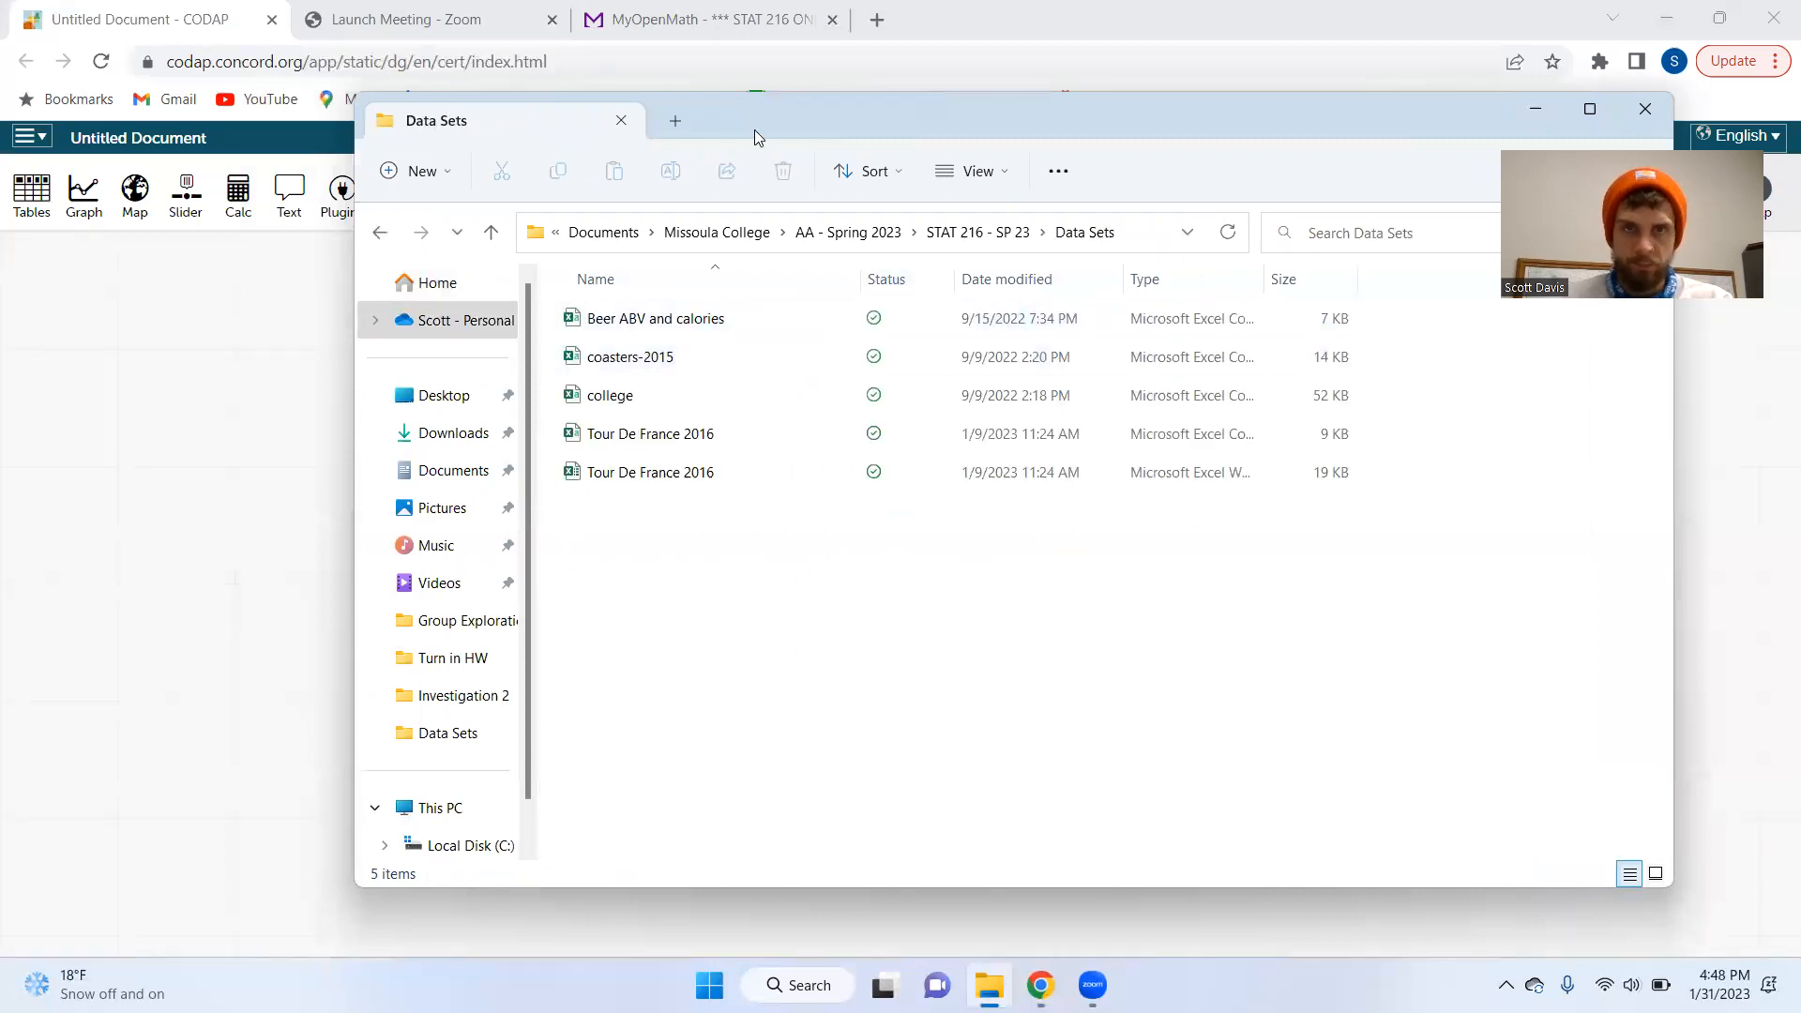
Import the comma-separated Tour De France 2016 file from the Data Sets folder into the blank CODAP document
{"action": "left_click_drag", "start_coordinate": [766, 130], "coordinate": [881, 130]}
{"action": "left_click", "coordinate": [809, 433]}
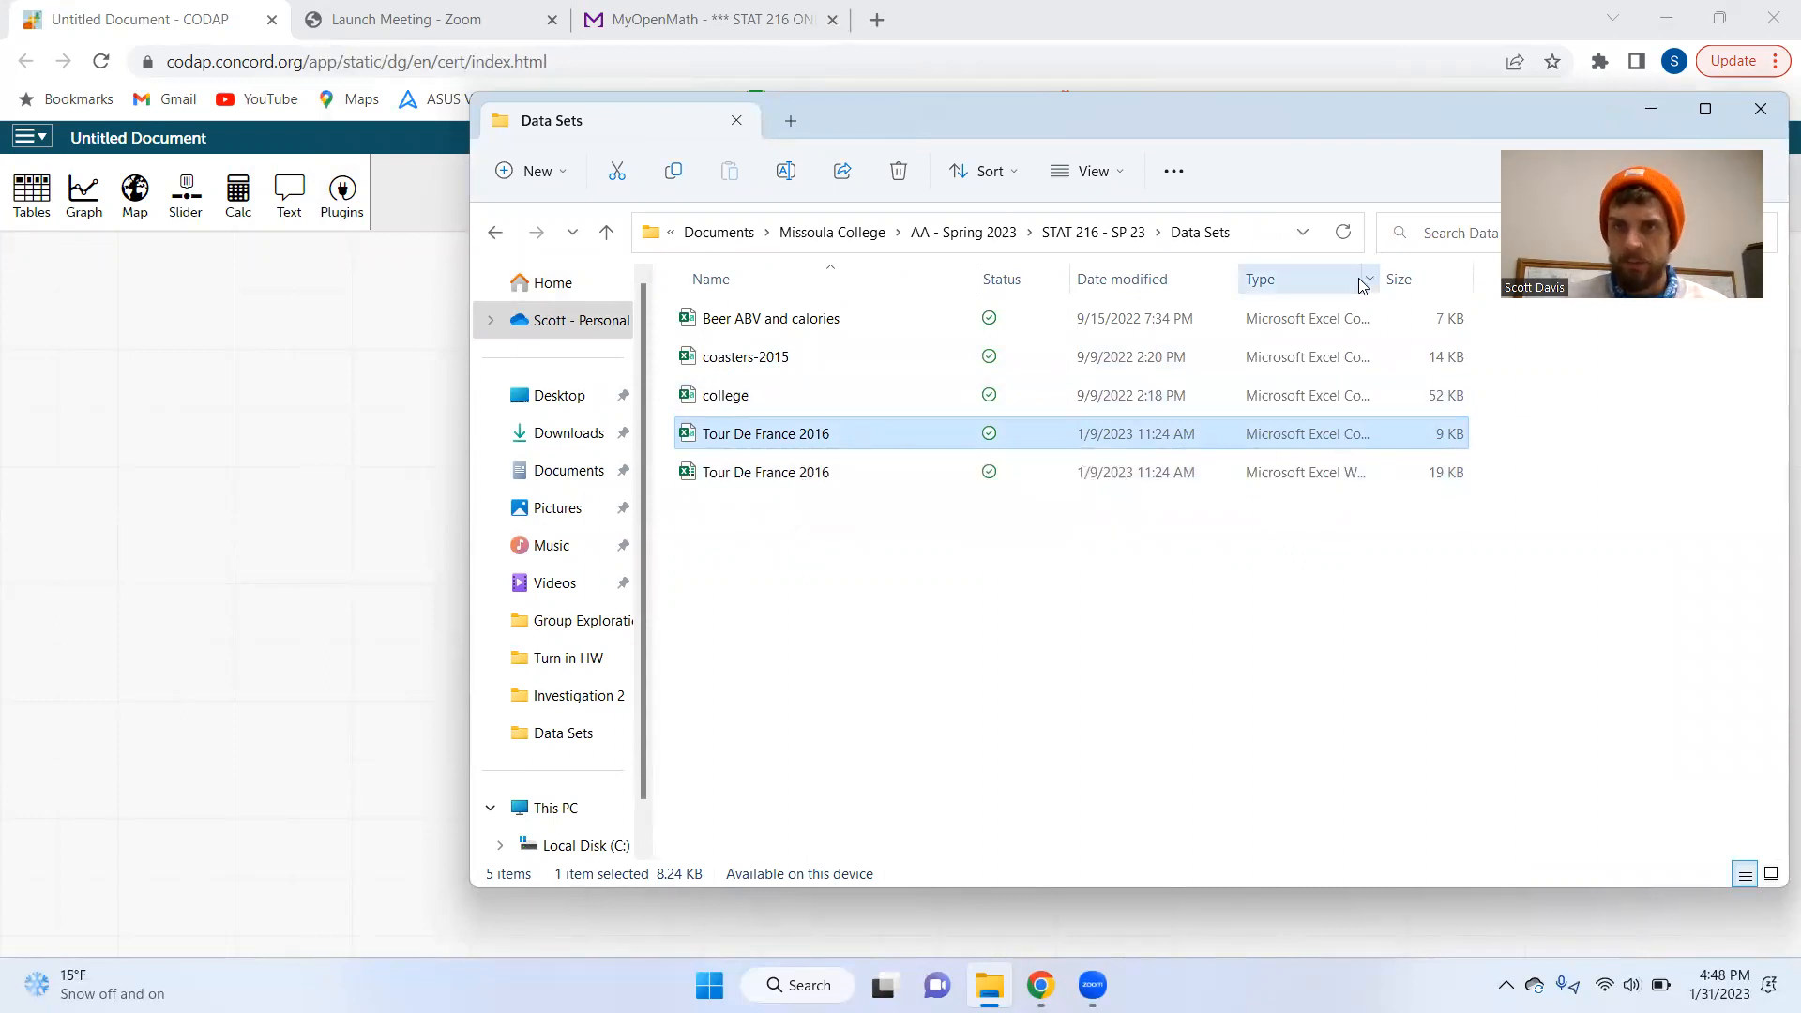
{"action": "left_click_drag", "start_coordinate": [1406, 278], "coordinate": [1475, 280]}
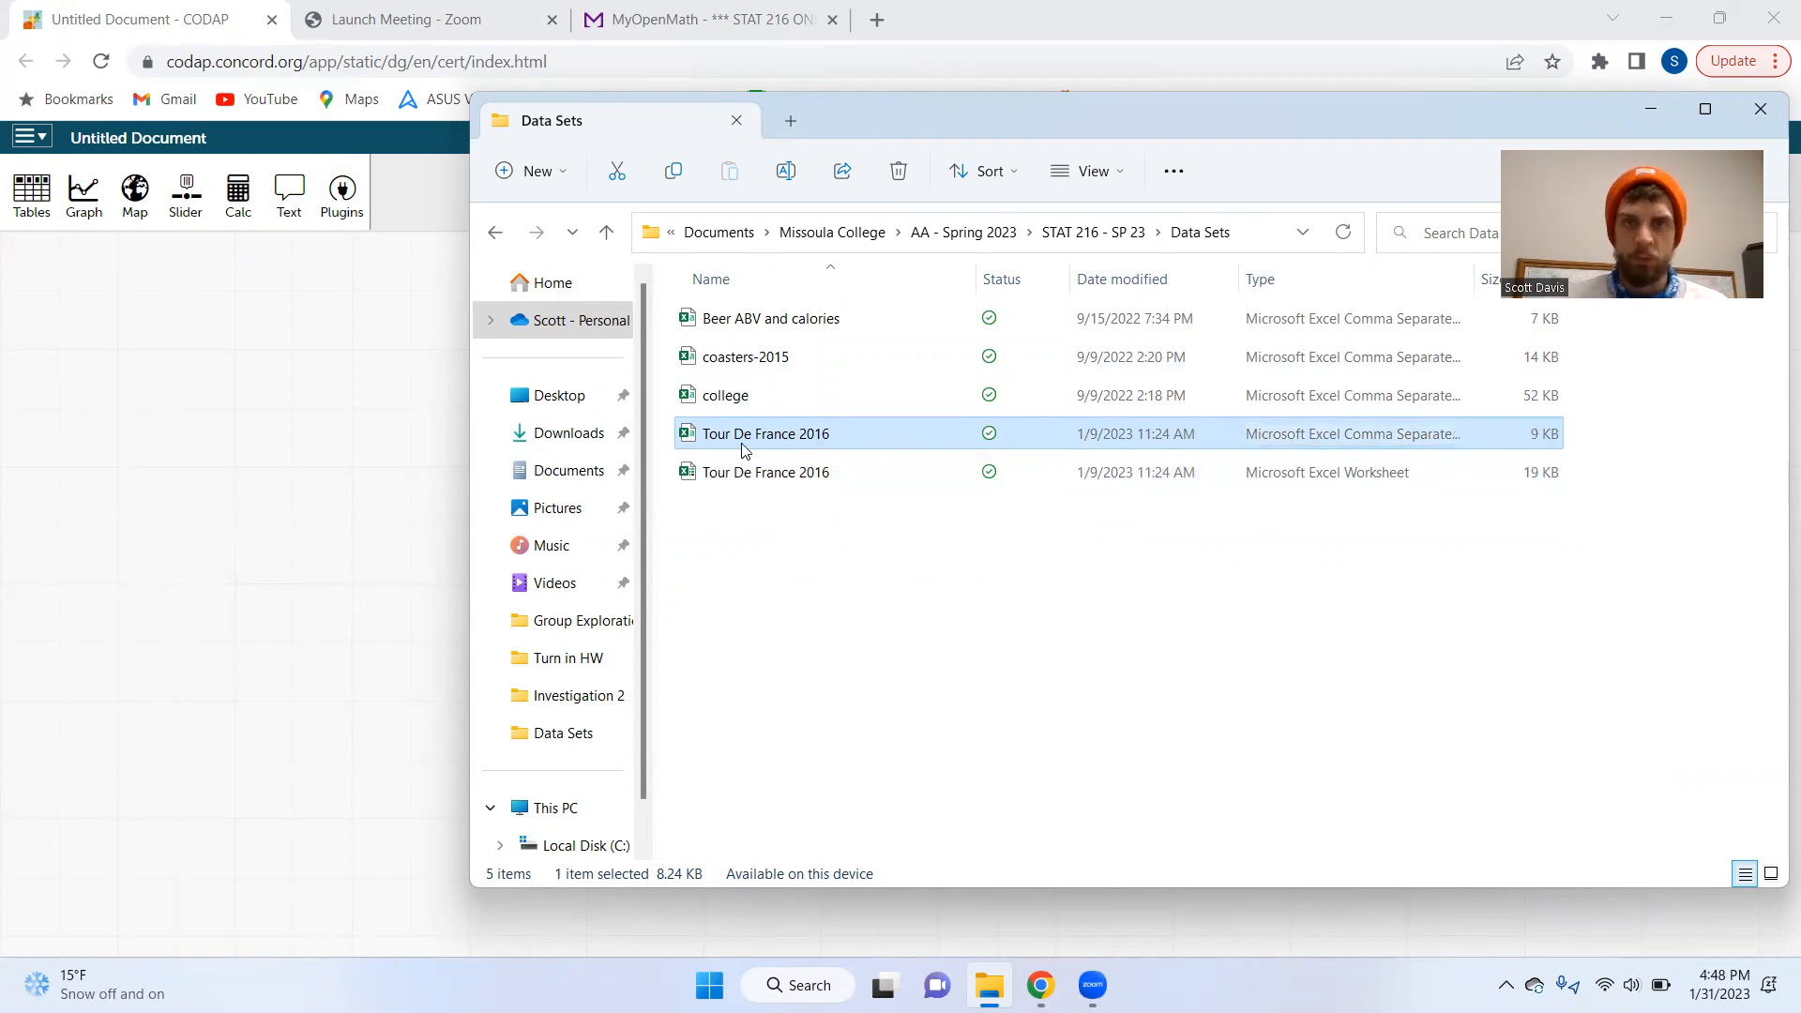
{"action": "left_click_drag", "start_coordinate": [830, 434], "coordinate": [319, 419]}
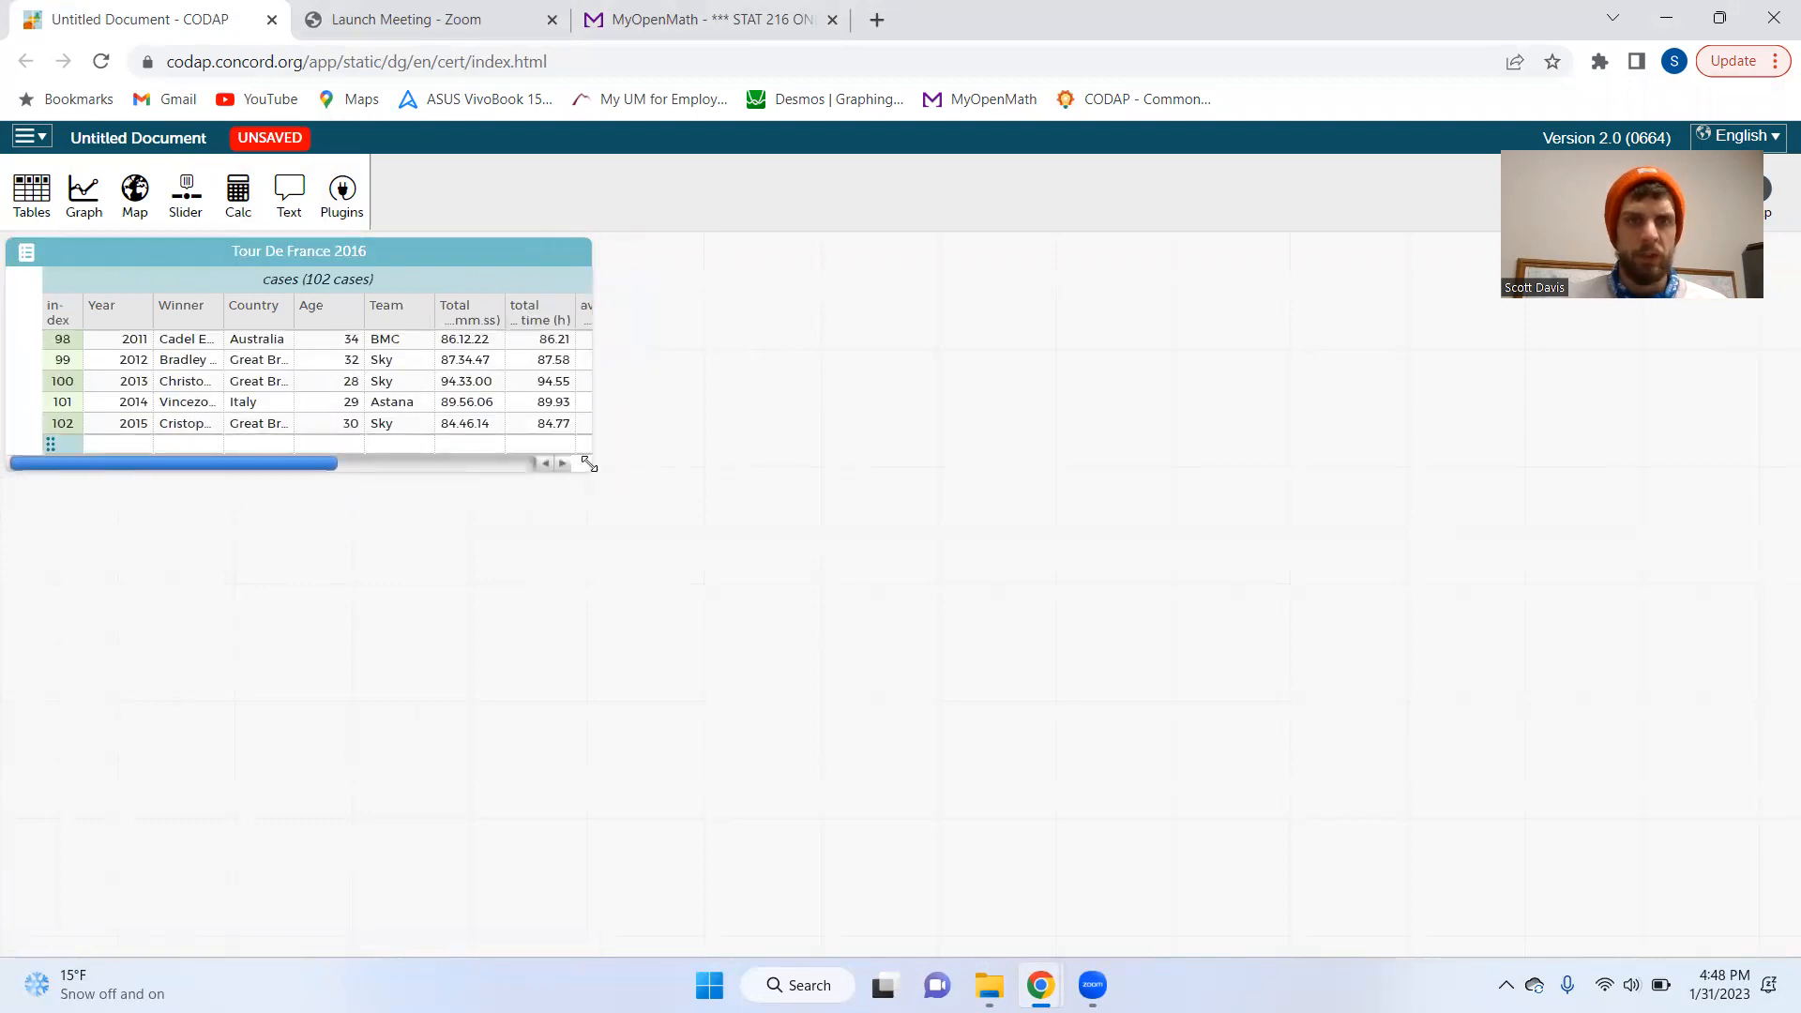
Enlarge the Tour De France 2016 table to fit all its columns and look through its cases from first to last
{"action": "left_click_drag", "start_coordinate": [590, 464], "coordinate": [1193, 553]}
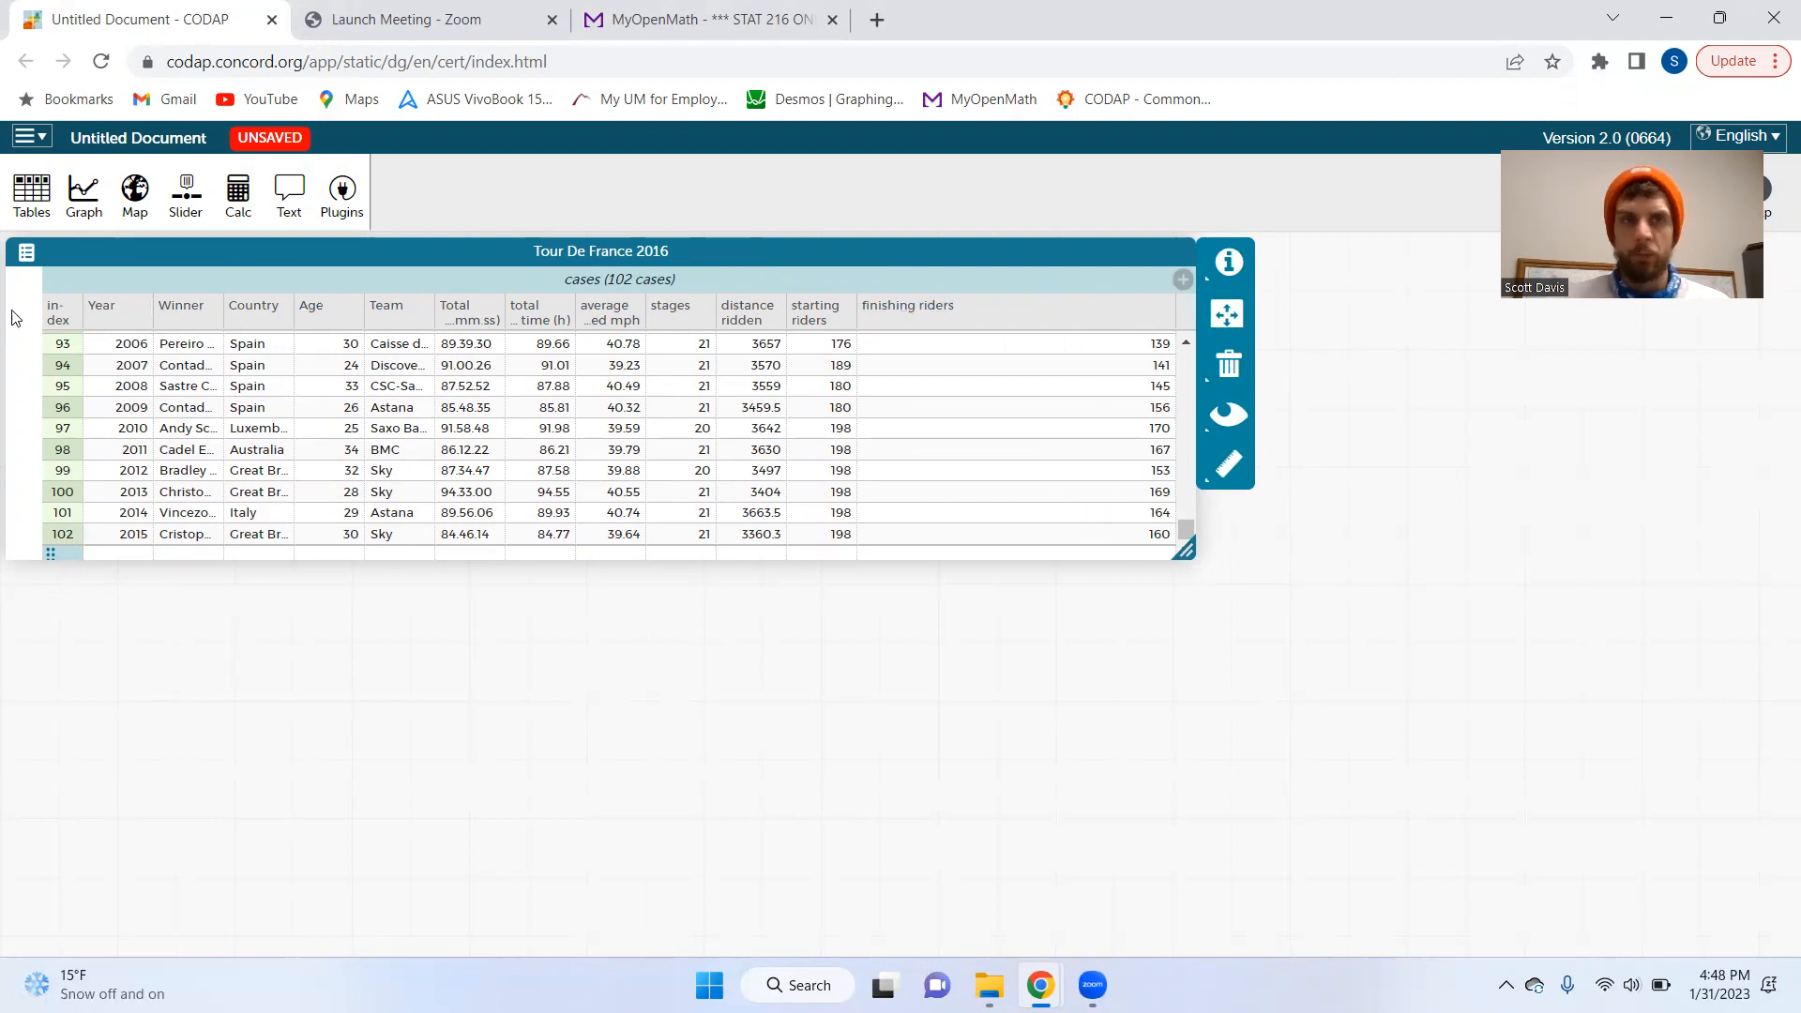
{"action": "scroll", "coordinate": [145, 448], "scroll_direction": "up", "scroll_amount": 10}
{"action": "scroll", "coordinate": [146, 448], "scroll_direction": "up", "scroll_amount": 8}
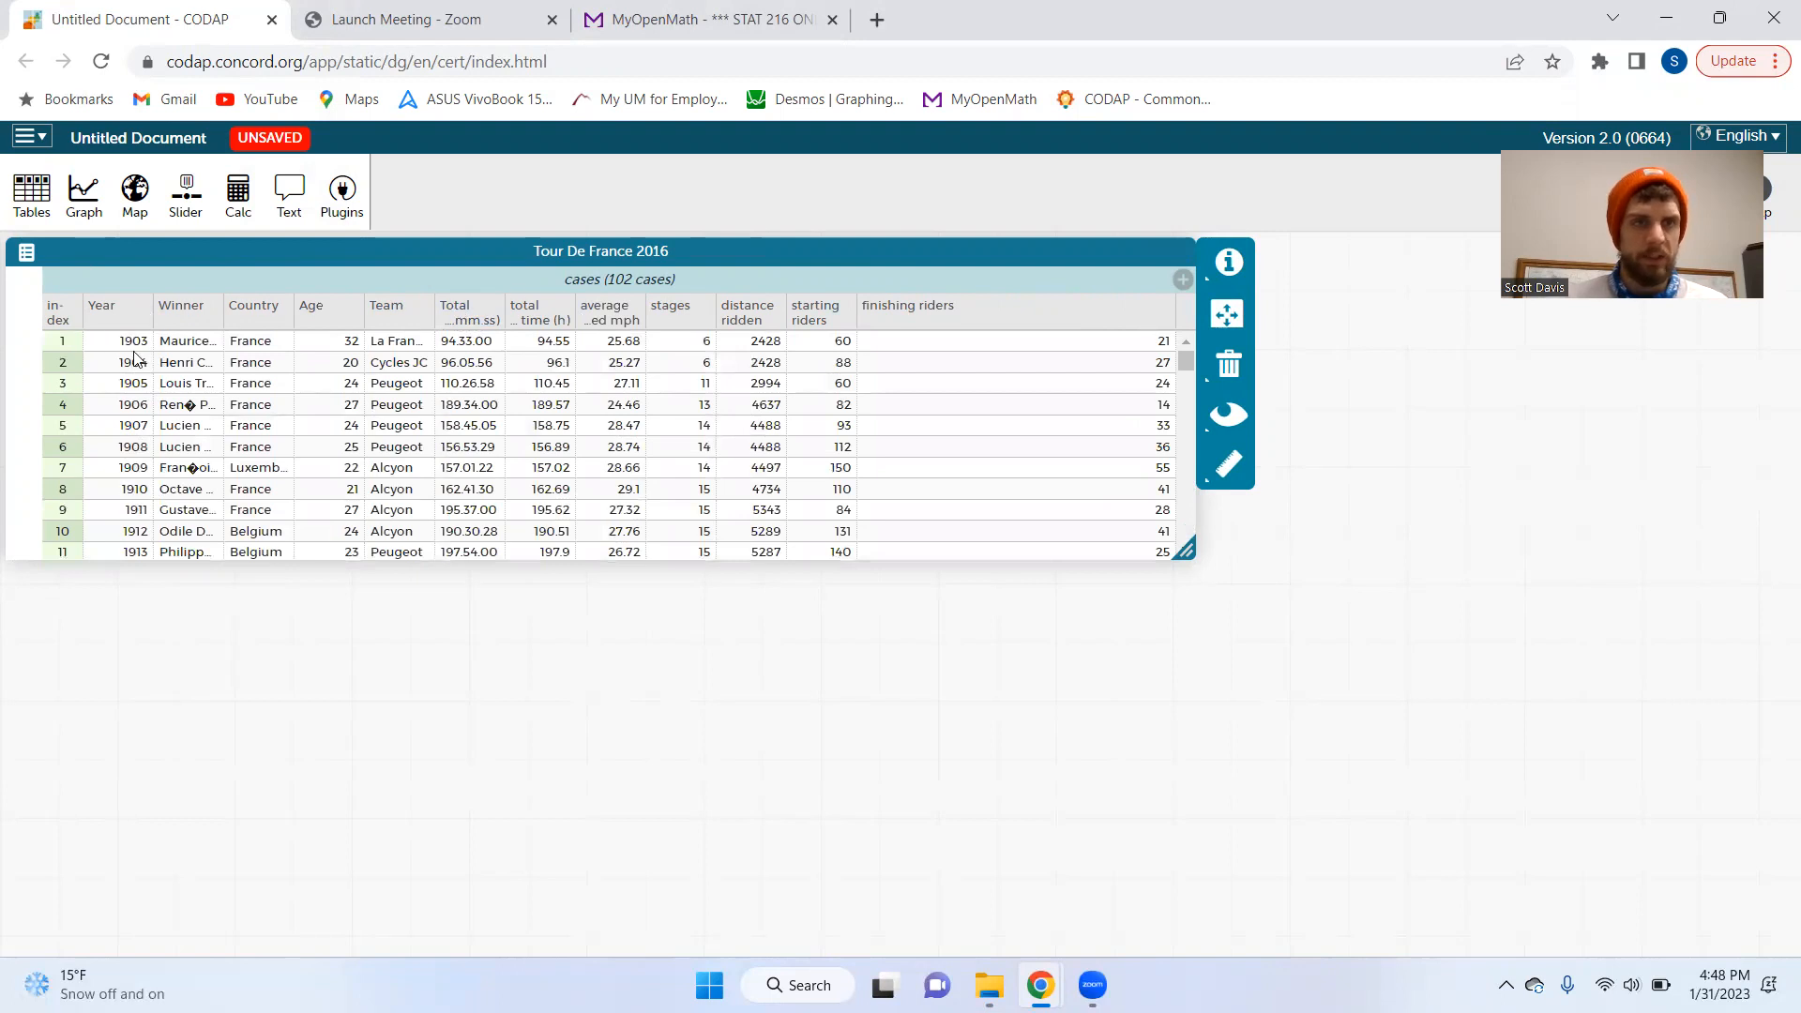
{"action": "scroll", "coordinate": [133, 385], "scroll_direction": "down", "scroll_amount": 18}
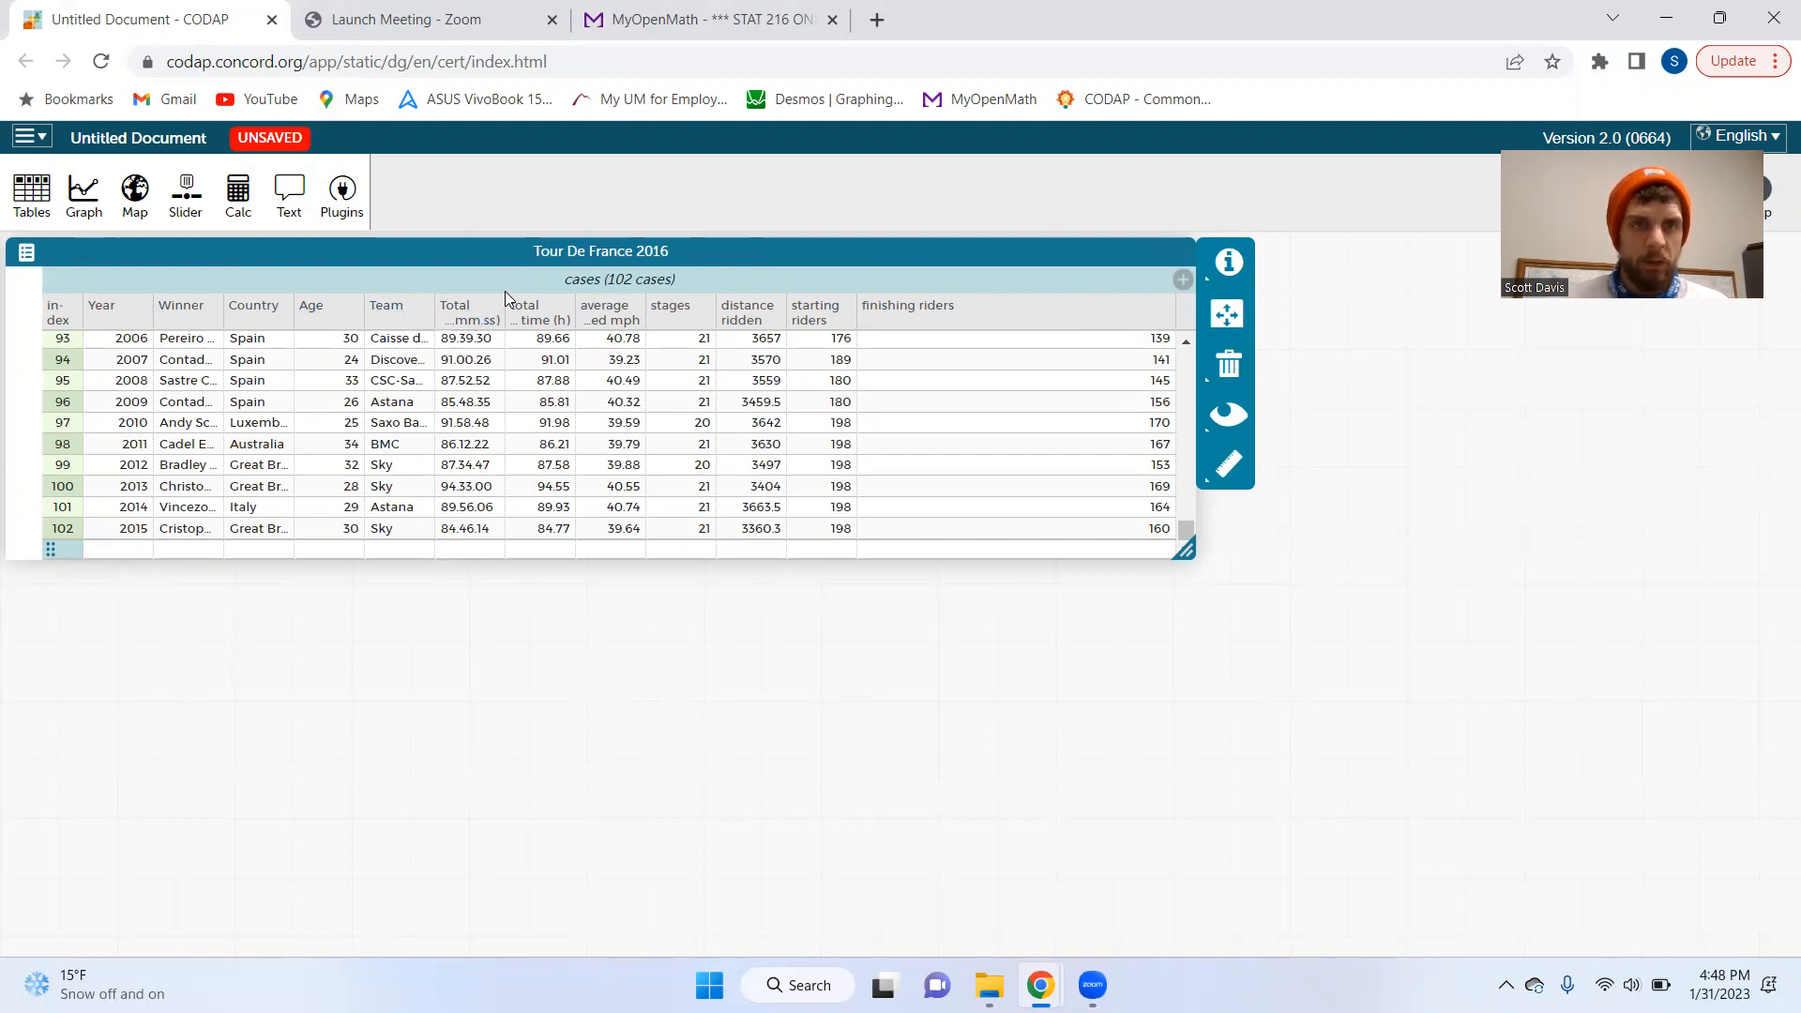
Widen the Total Time, average speed, distance ridden and starting riders columns, and narrow the finishing riders column
{"action": "left_click_drag", "start_coordinate": [504, 308], "coordinate": [538, 314]}
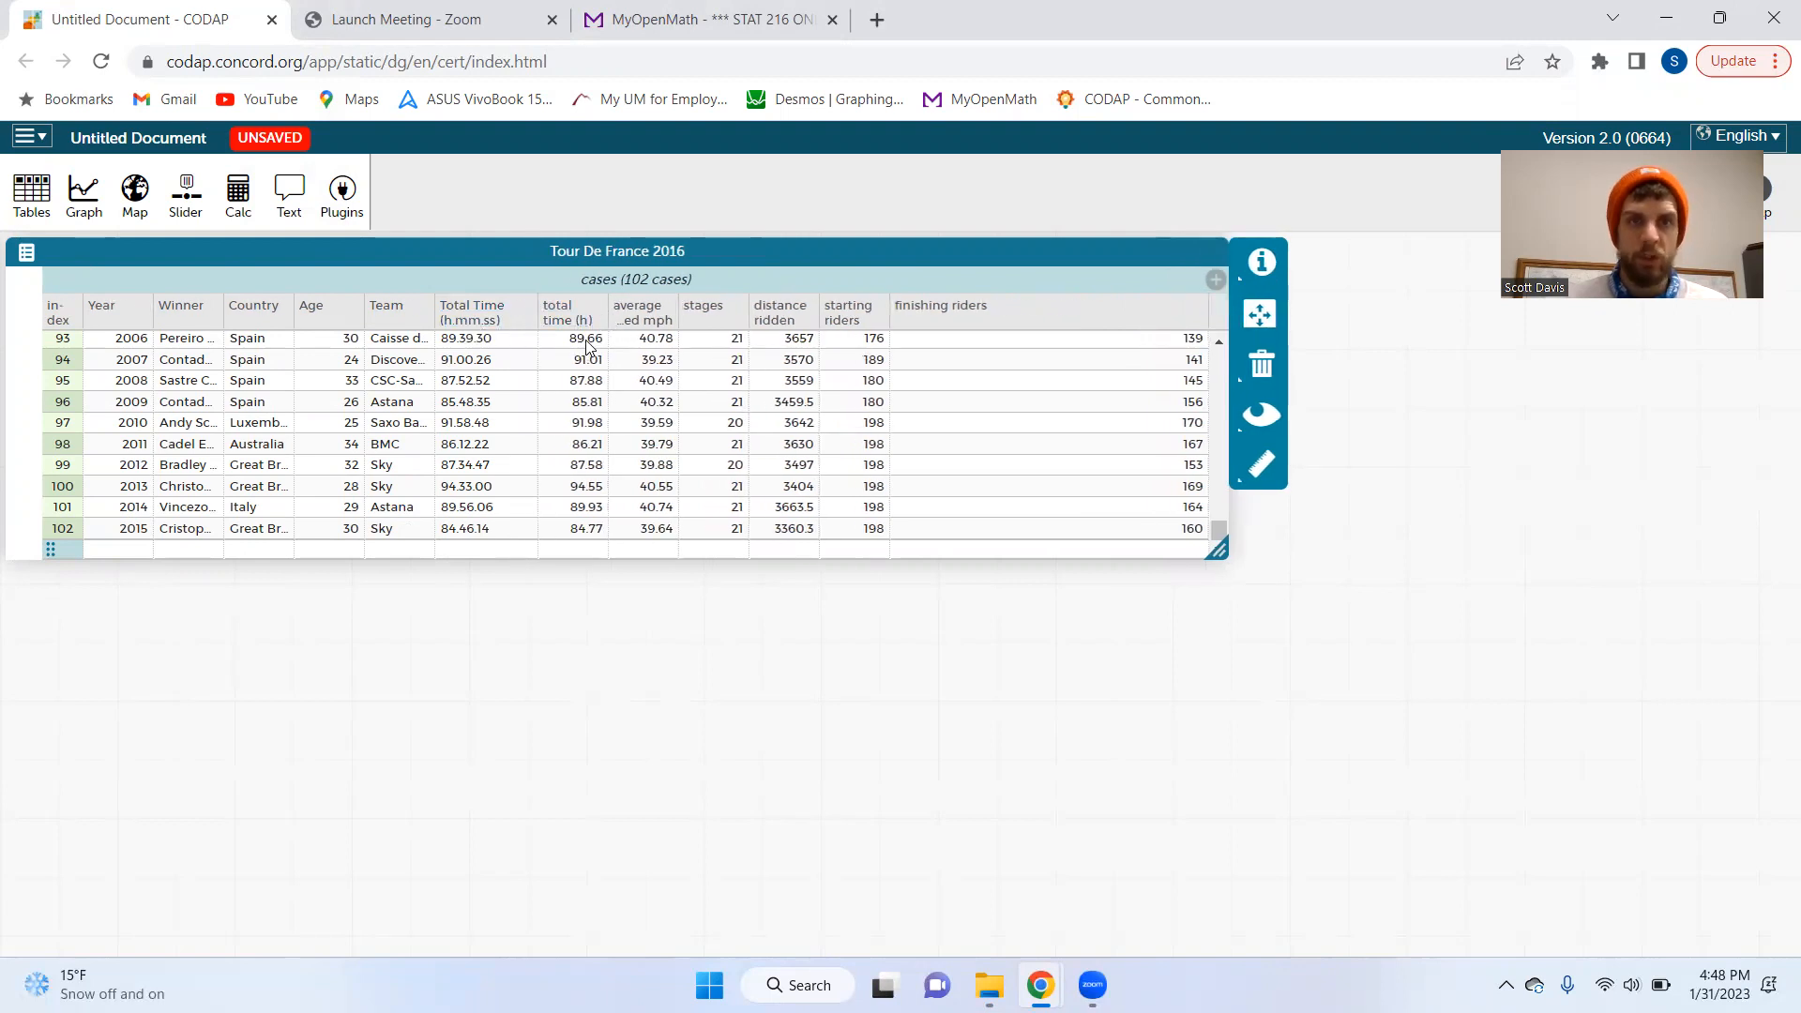
{"action": "left_click_drag", "start_coordinate": [679, 312], "coordinate": [707, 313]}
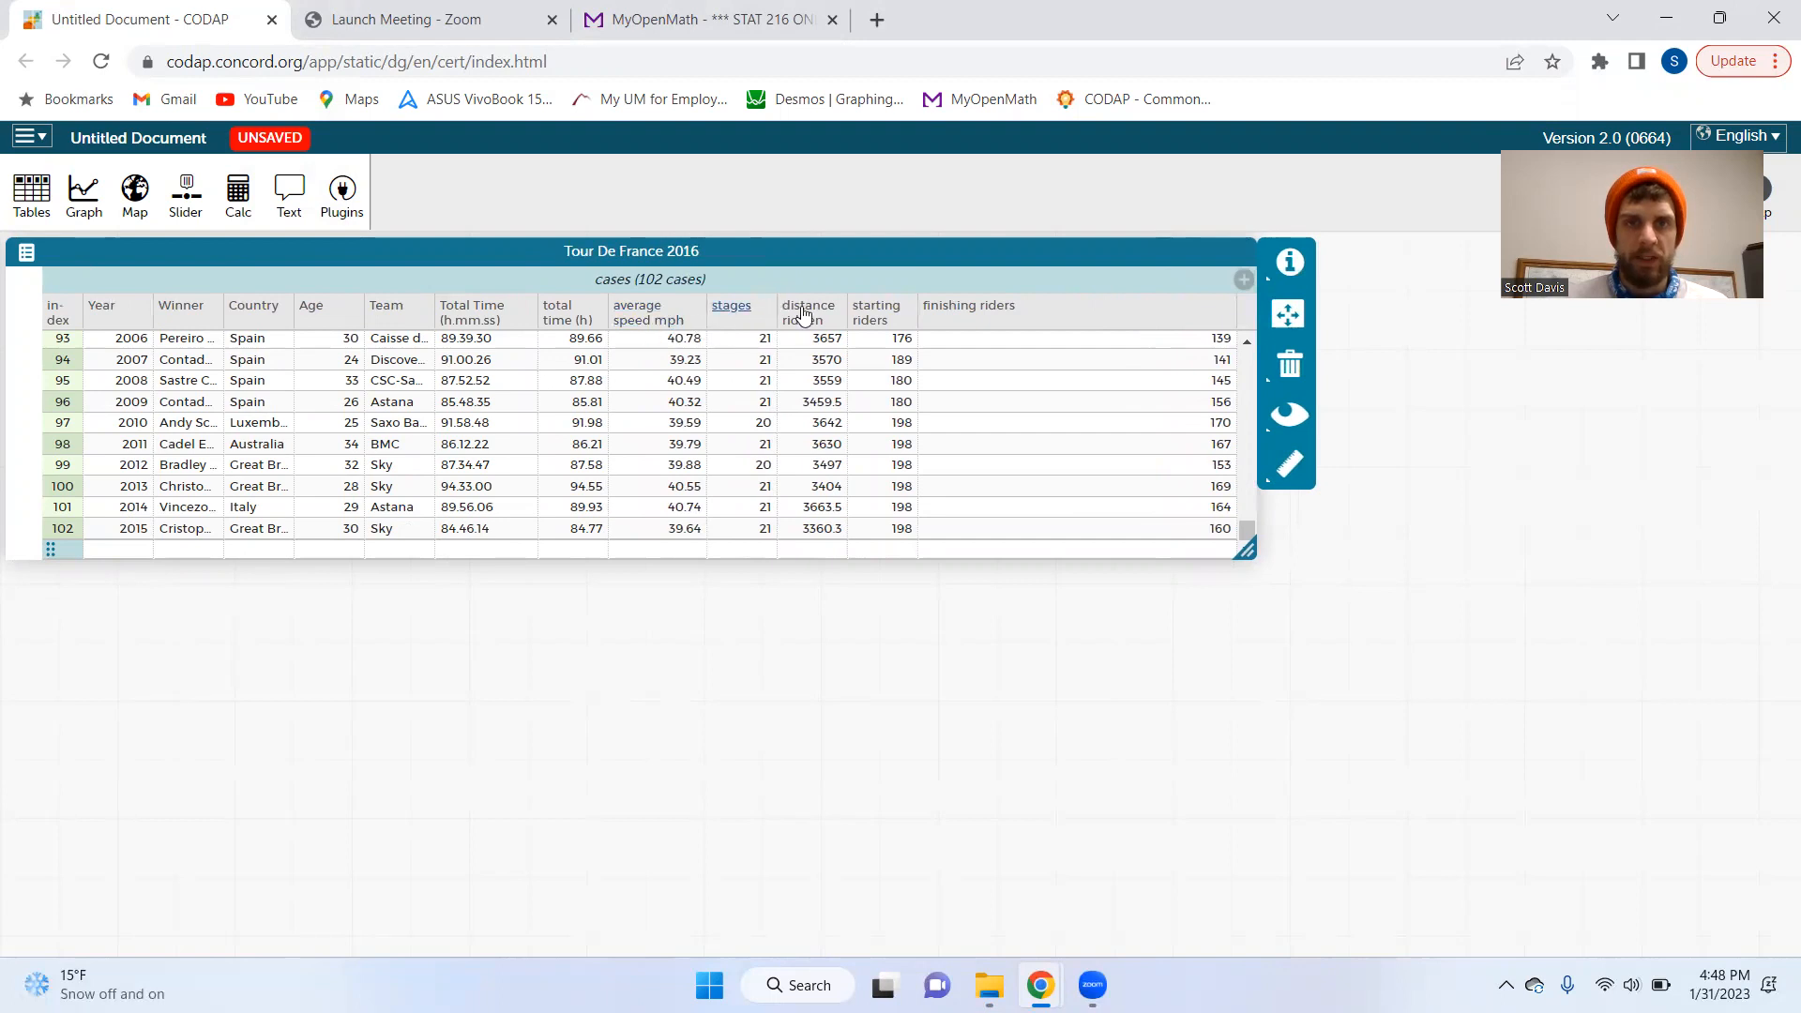
{"action": "left_click_drag", "start_coordinate": [848, 313], "coordinate": [950, 306]}
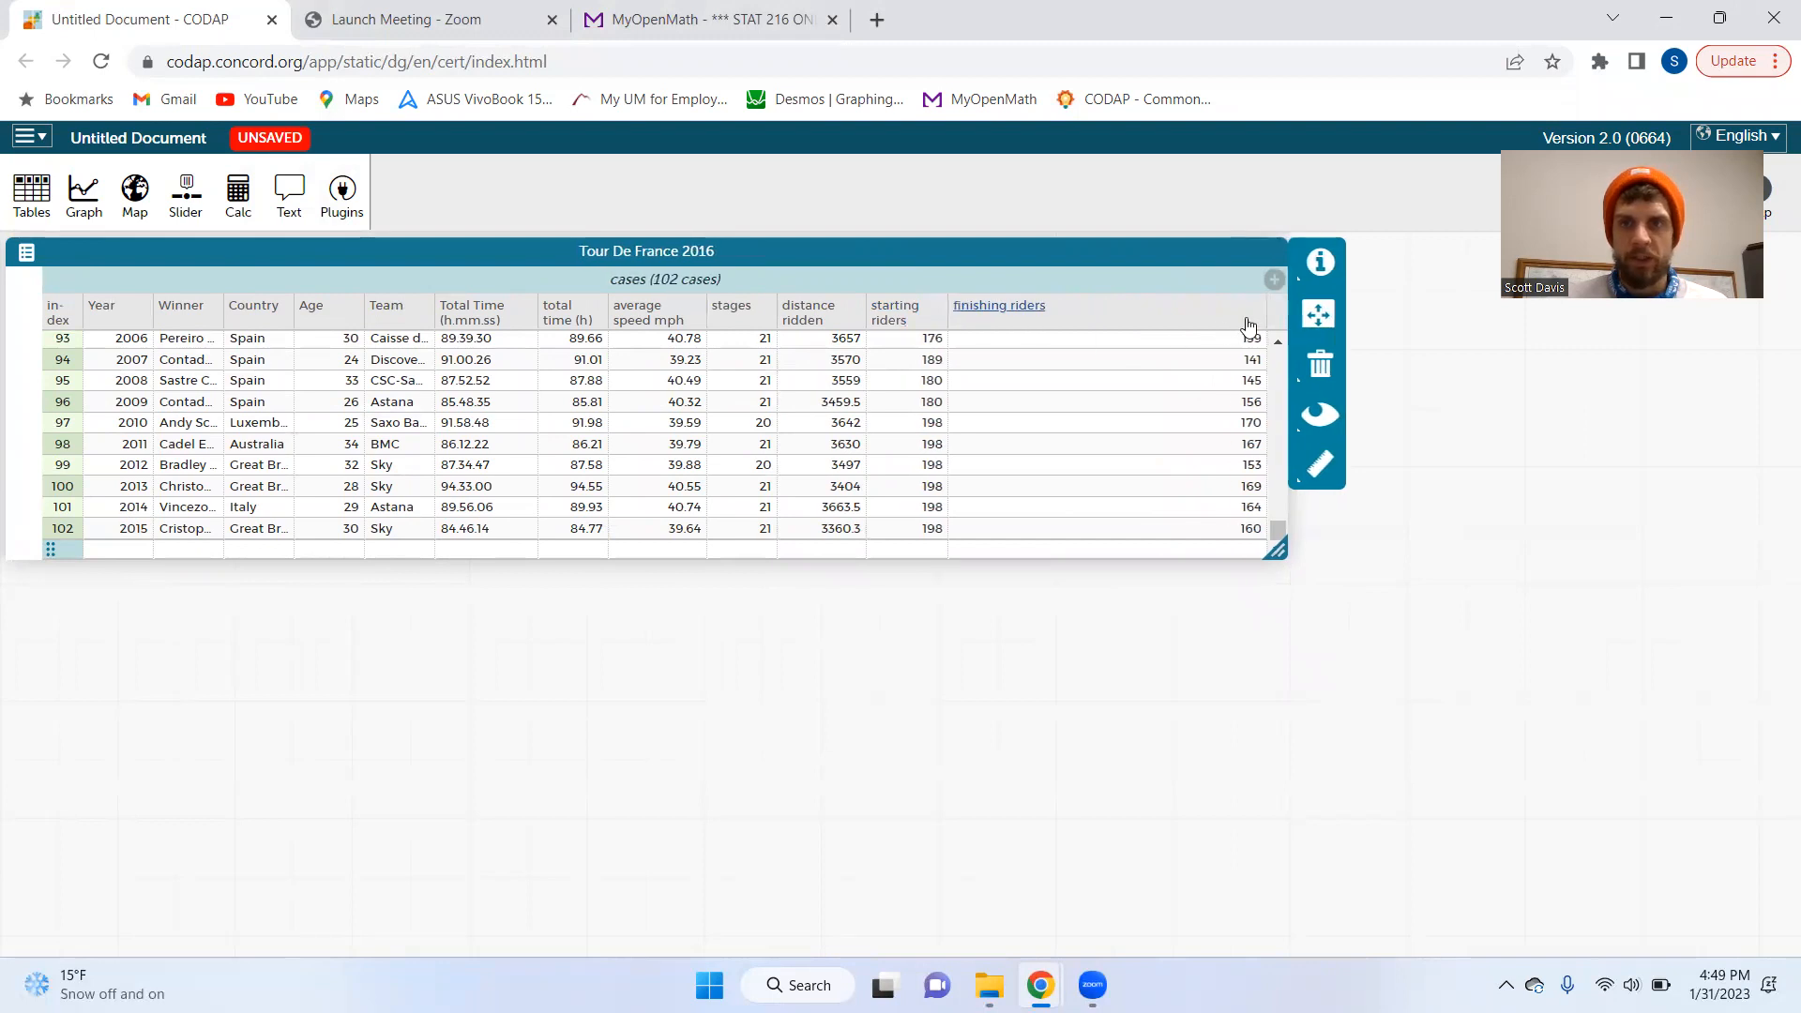
{"action": "left_click_drag", "start_coordinate": [1262, 309], "coordinate": [1097, 322]}
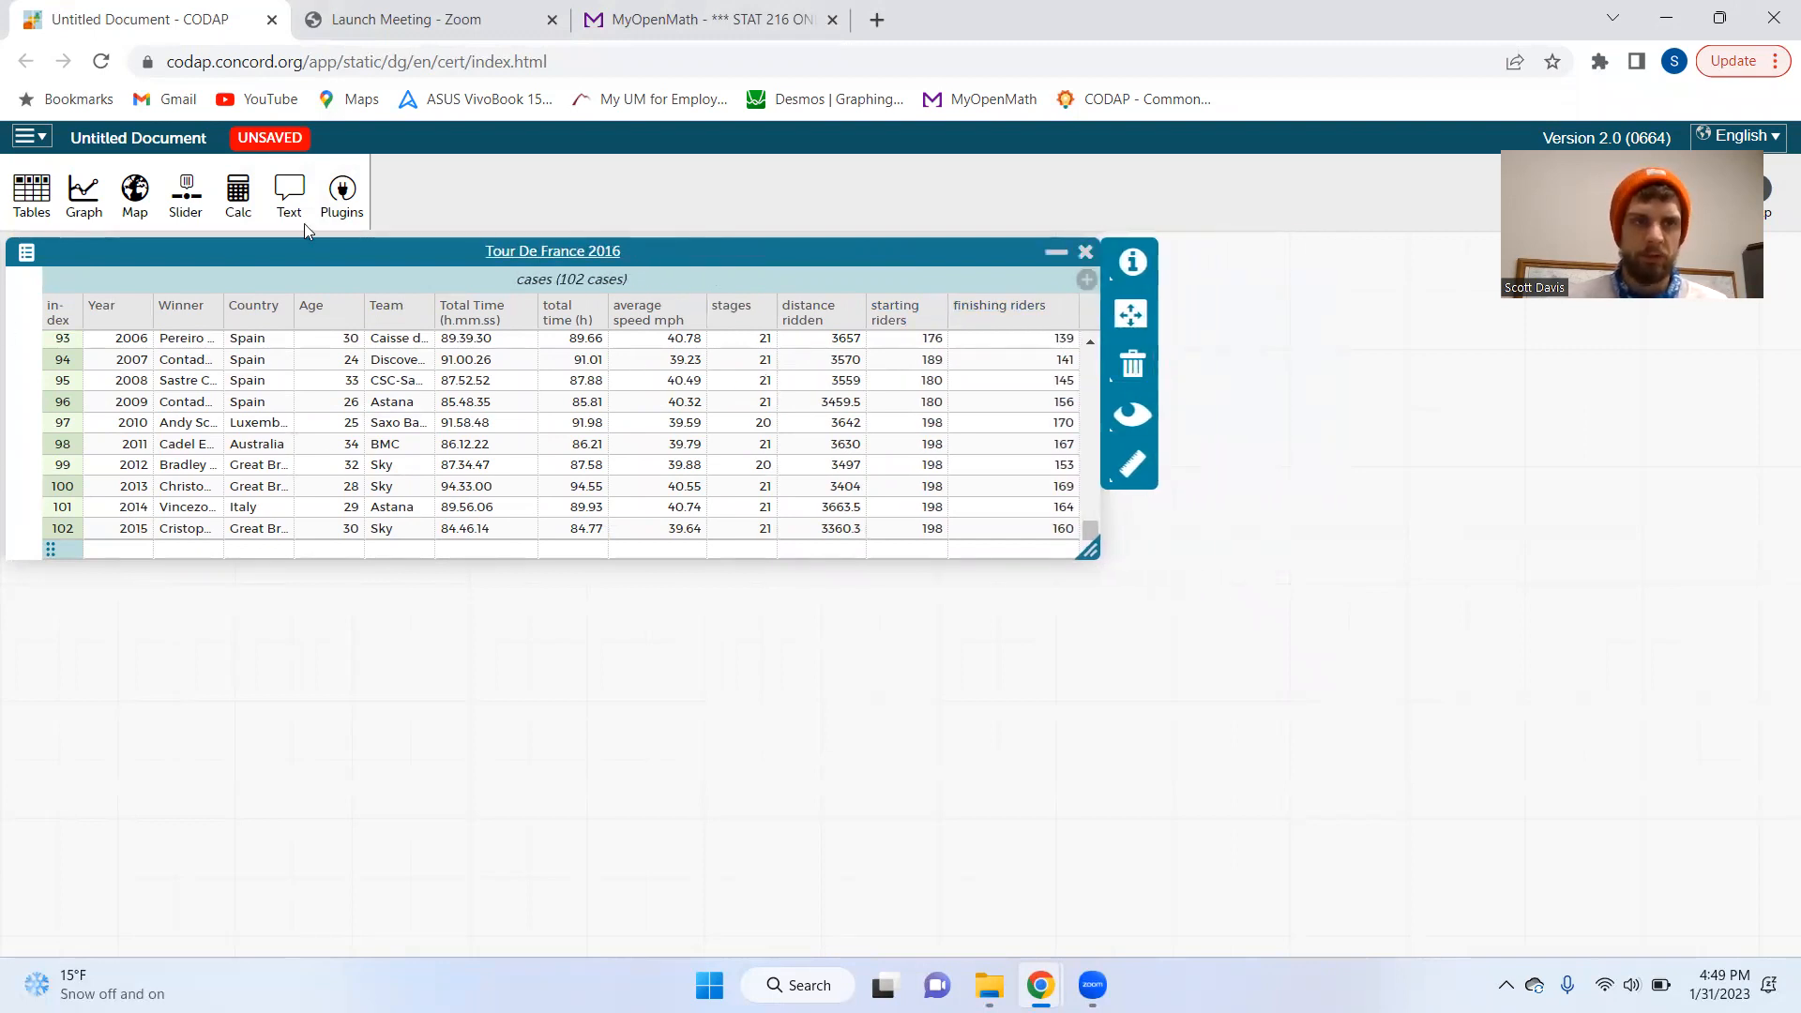
Look at the case deletion options, then close the Tour De France 2016 table without deleting any cases
{"action": "left_click", "coordinate": [1135, 366]}
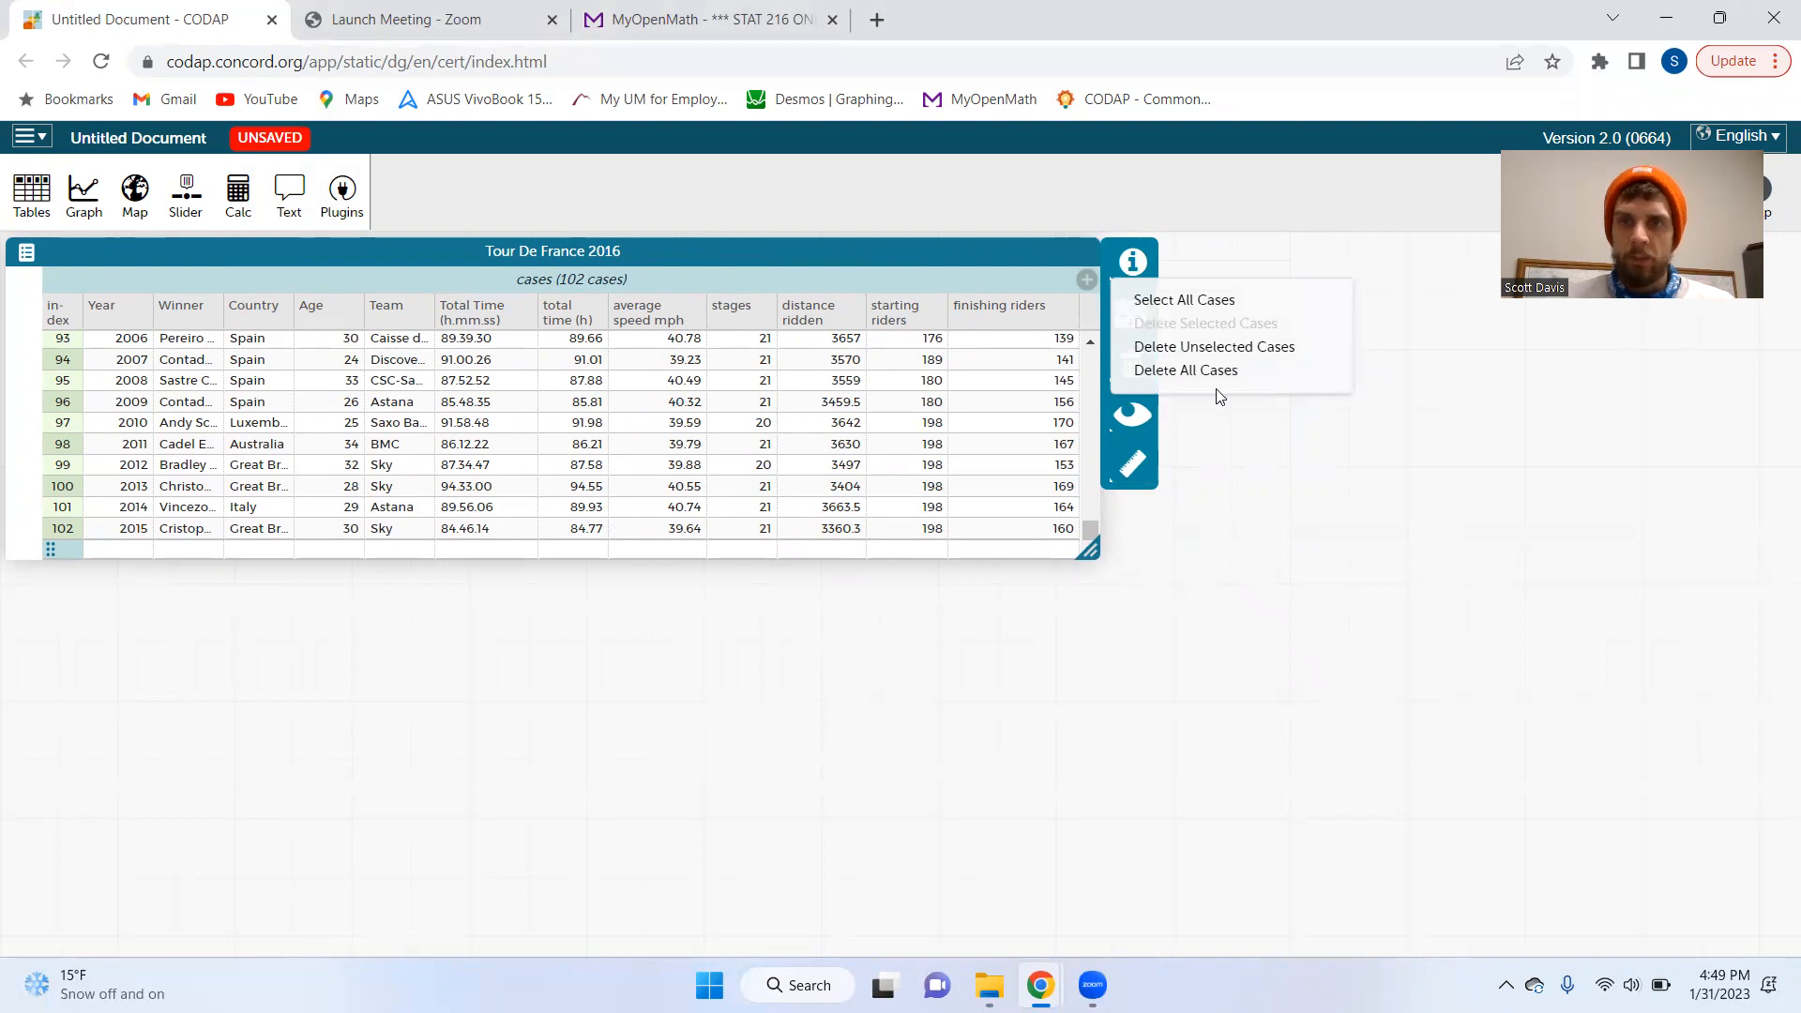
{"action": "left_click", "coordinate": [1088, 278]}
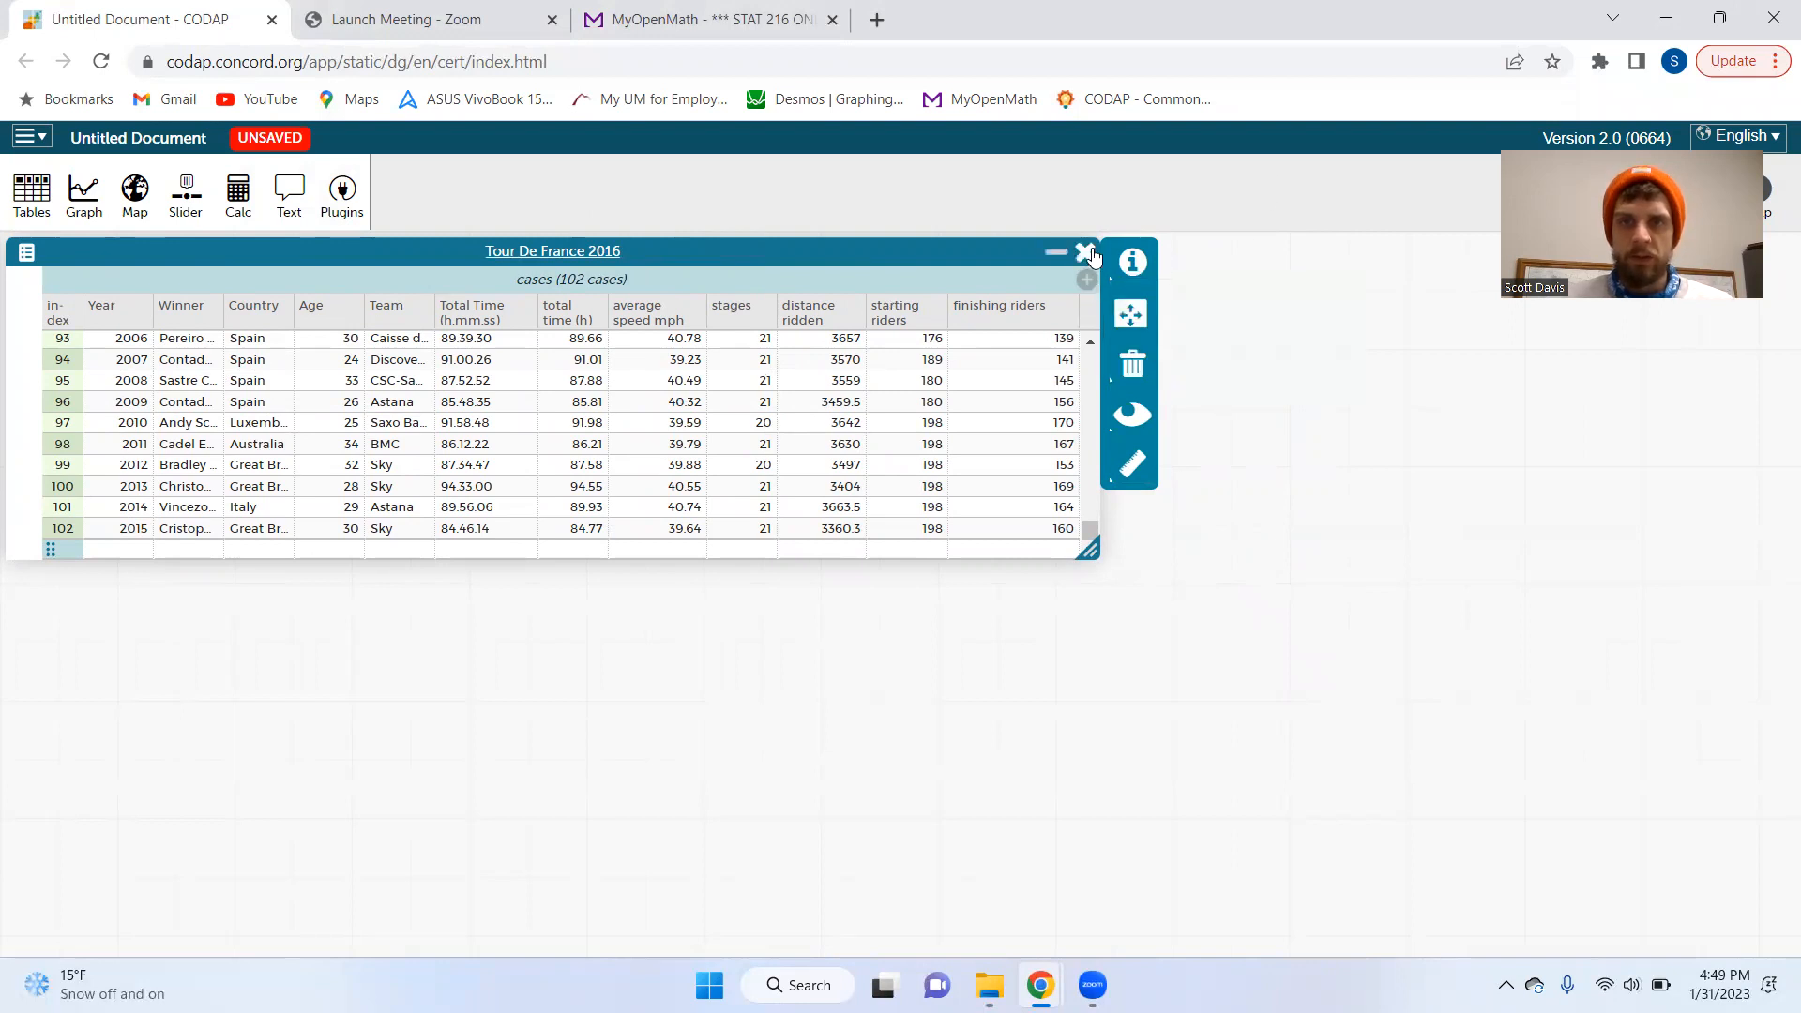
{"action": "left_click", "coordinate": [1085, 252]}
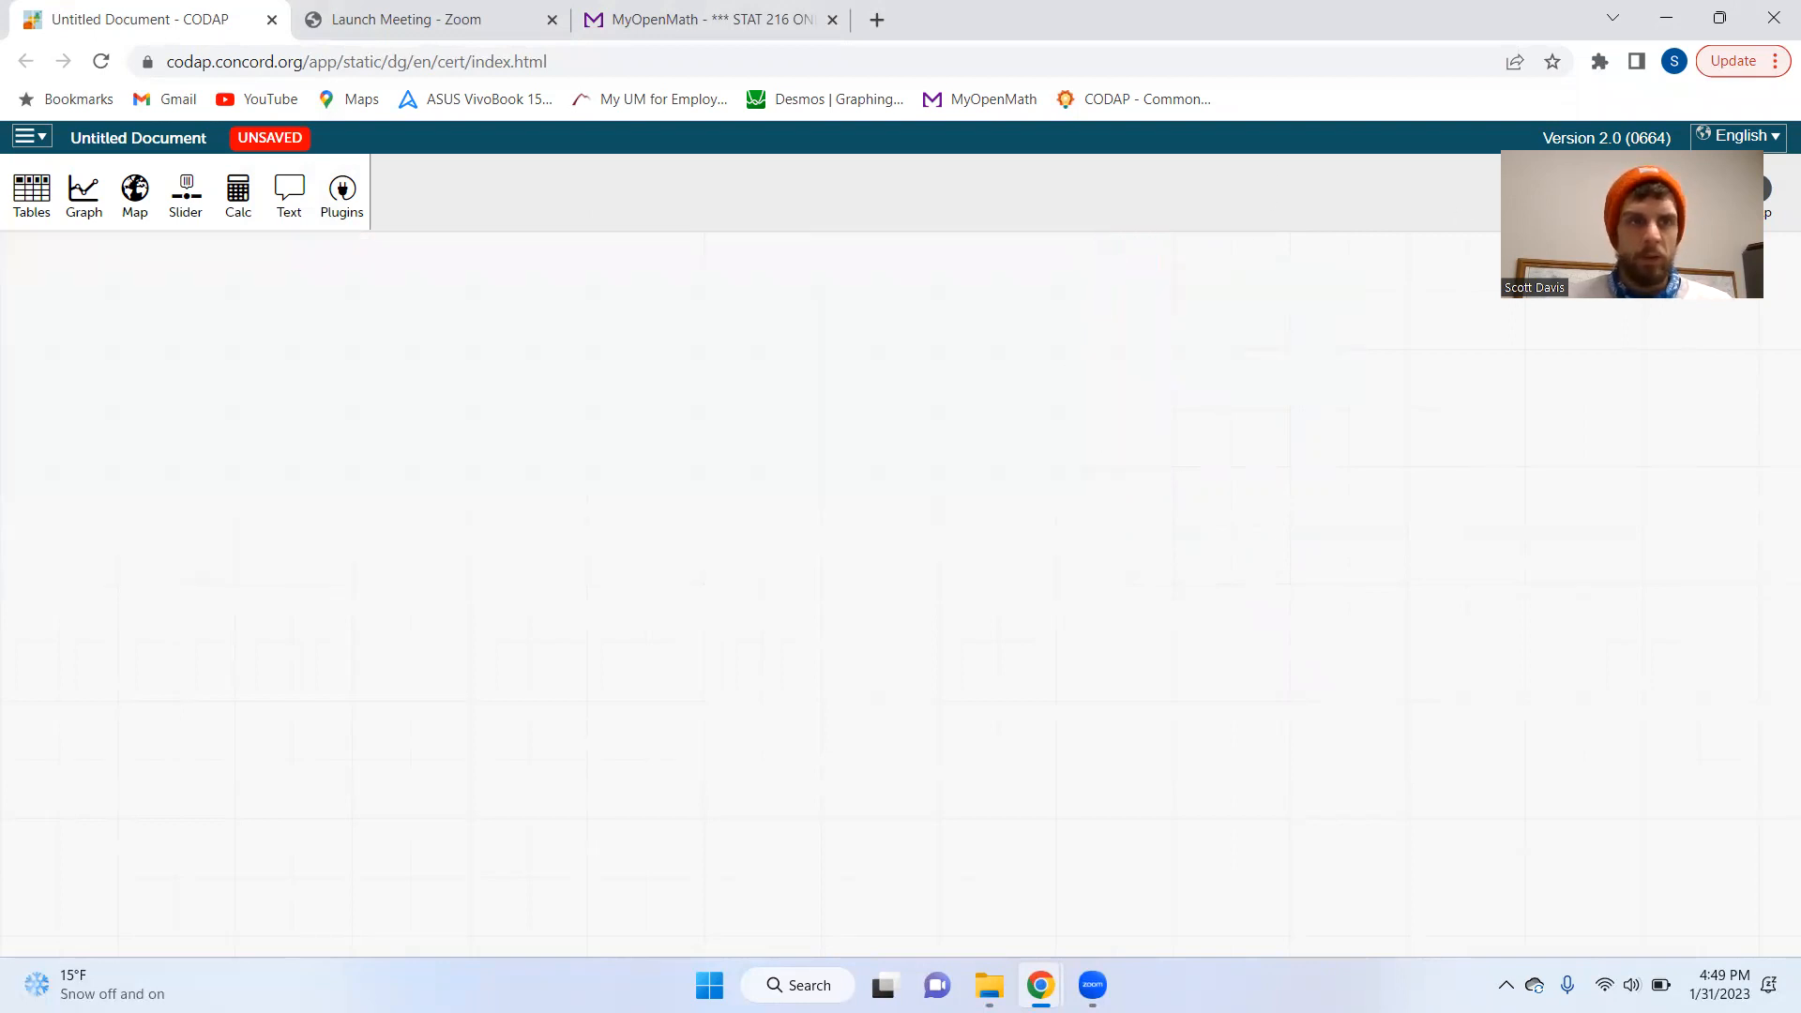
Open the Roller Coasters document from the example documents
{"action": "left_click", "coordinate": [23, 137]}
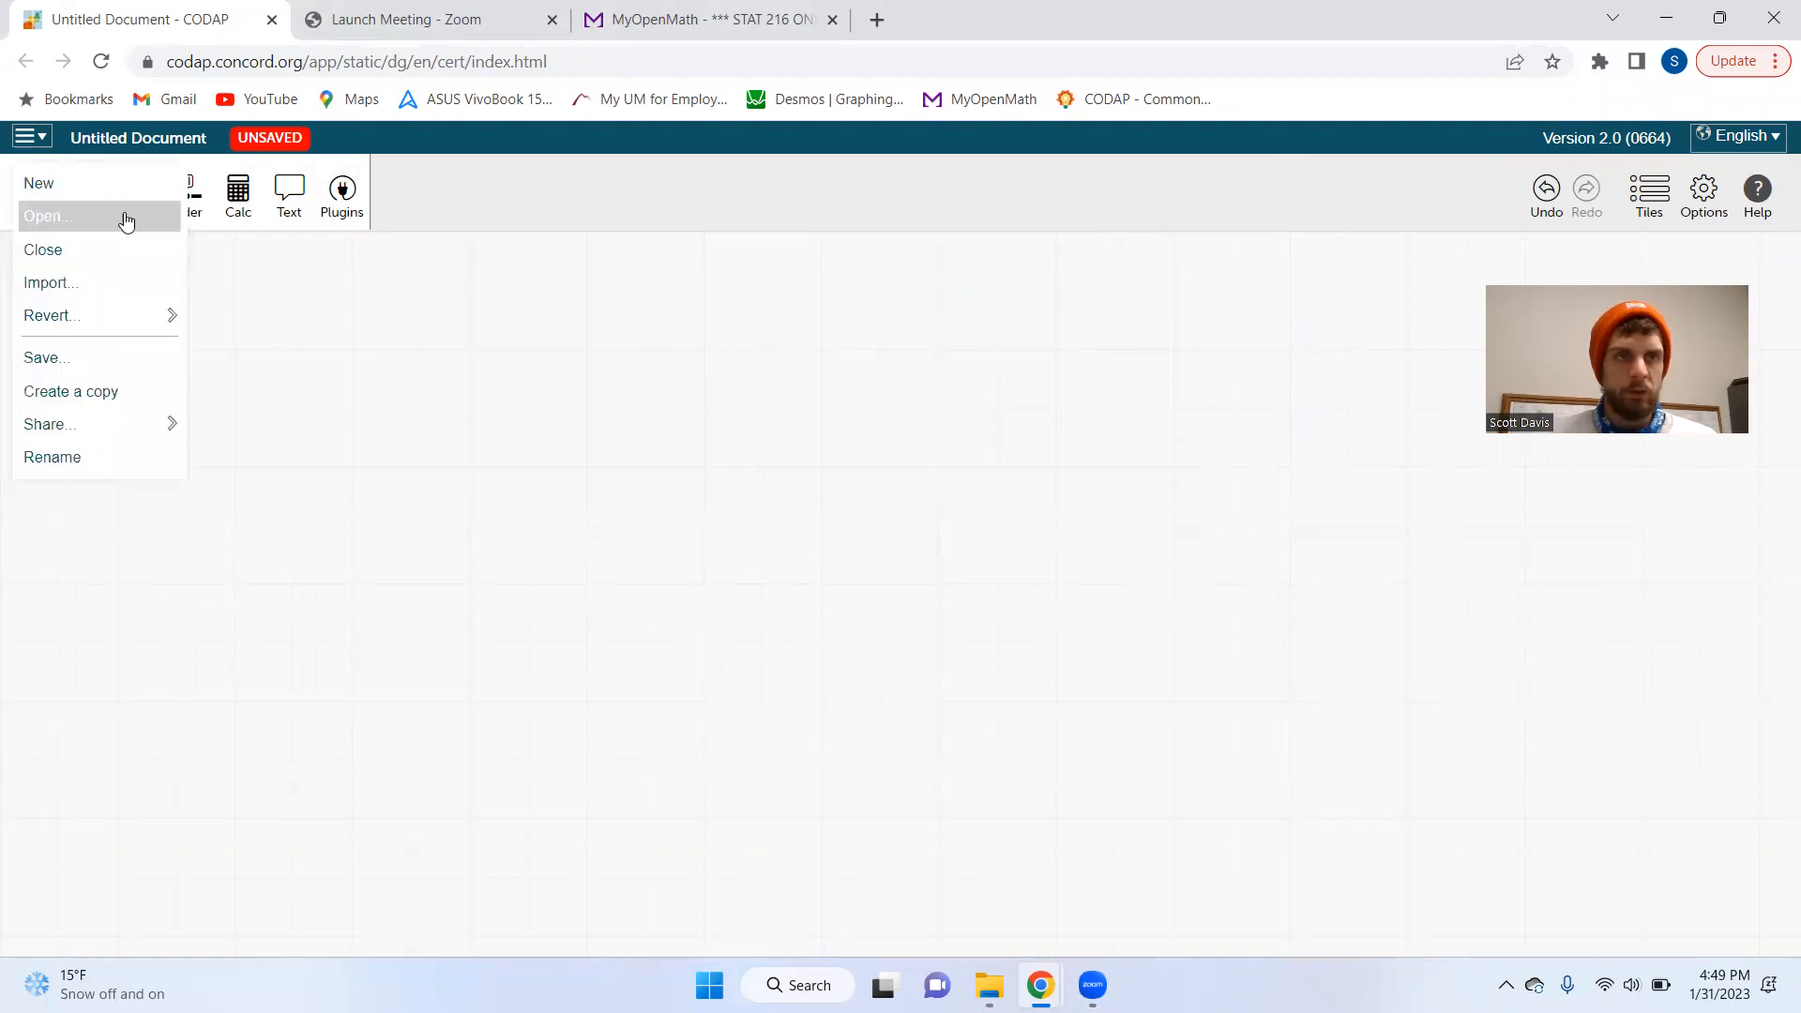
{"action": "left_click", "coordinate": [124, 214]}
{"action": "left_click", "coordinate": [1086, 609]}
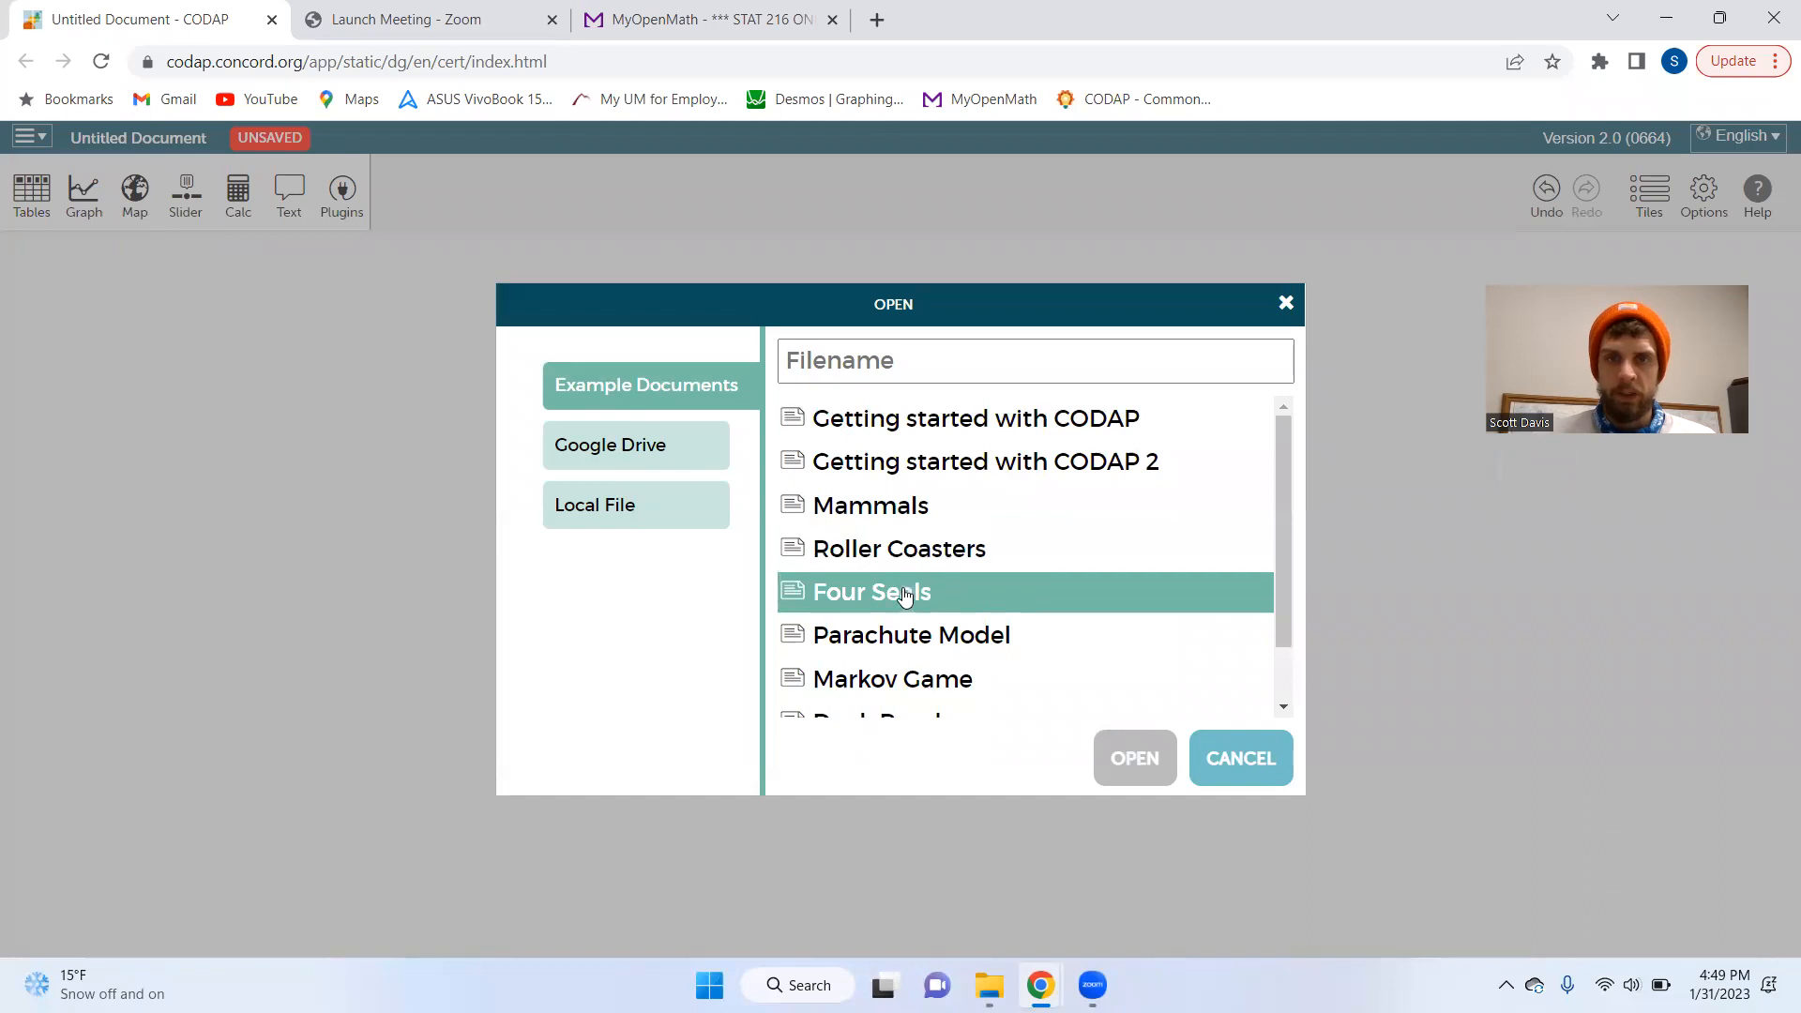
{"action": "left_click", "coordinate": [904, 555]}
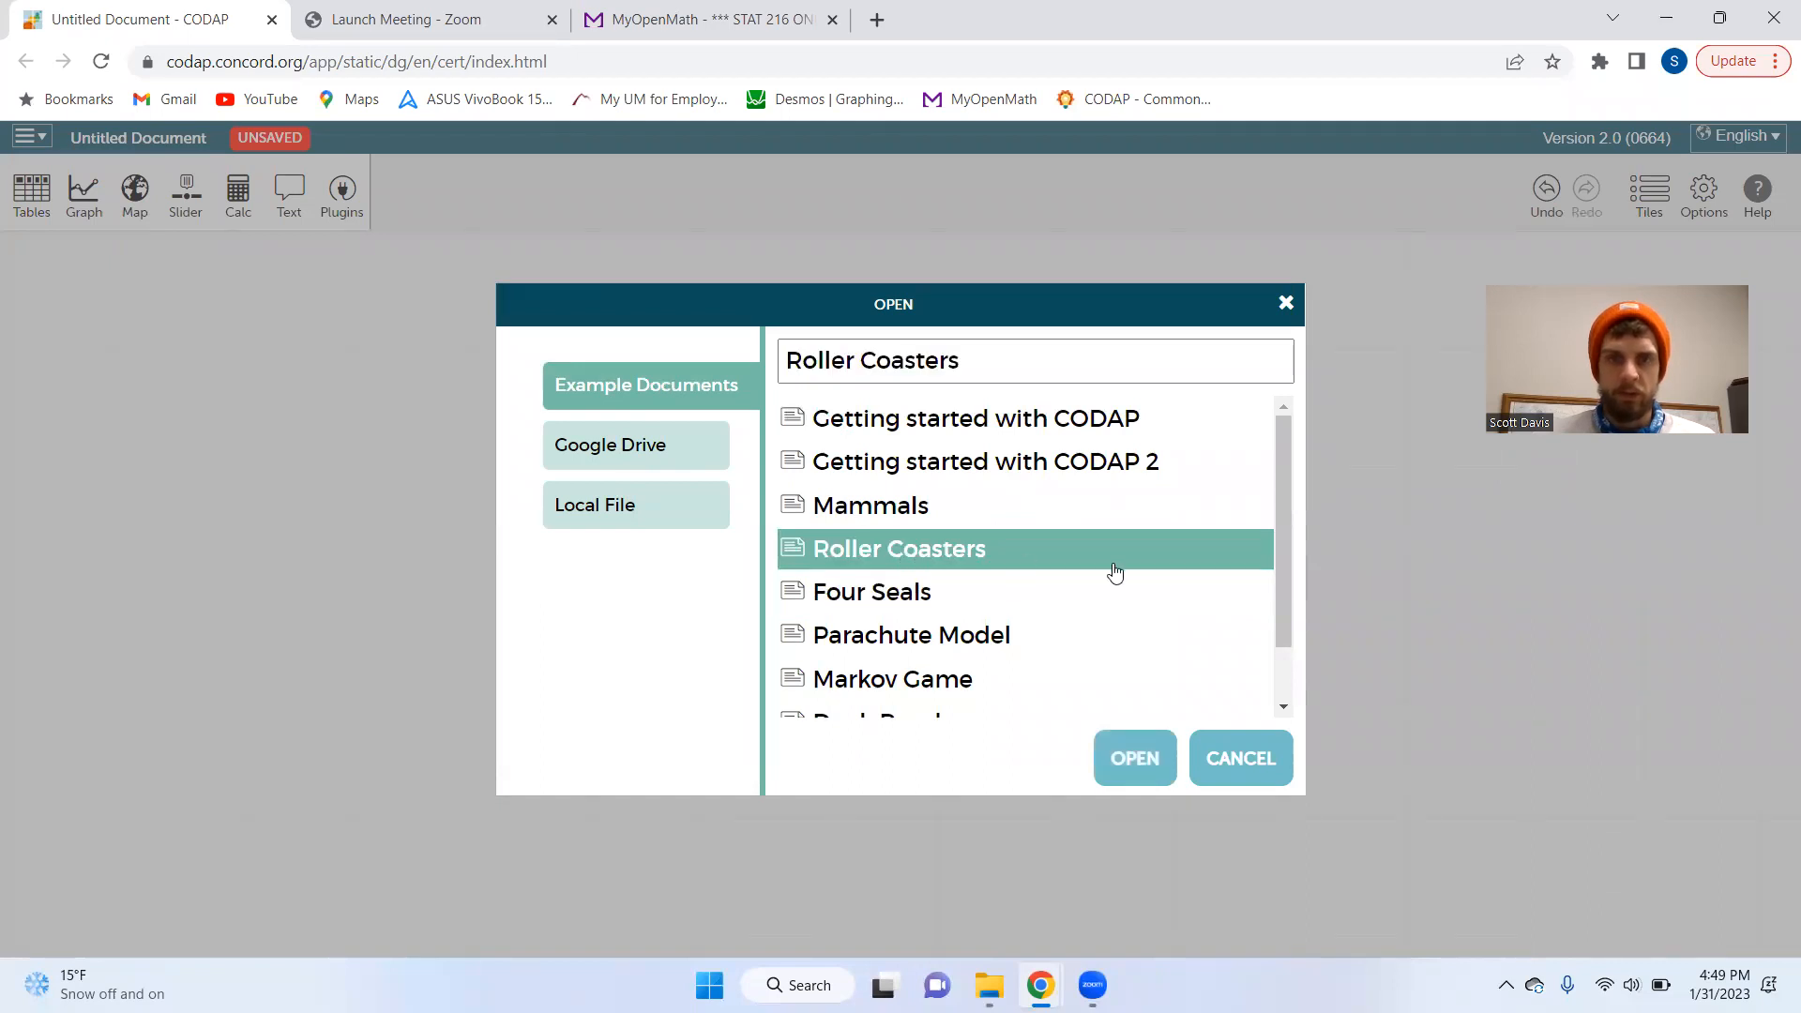
{"action": "mouse_move", "coordinate": [1280, 477]}
{"action": "left_mouse_down"}
{"action": "mouse_move", "coordinate": [1279, 572]}
{"action": "mouse_move", "coordinate": [1279, 474]}
{"action": "left_mouse_up"}
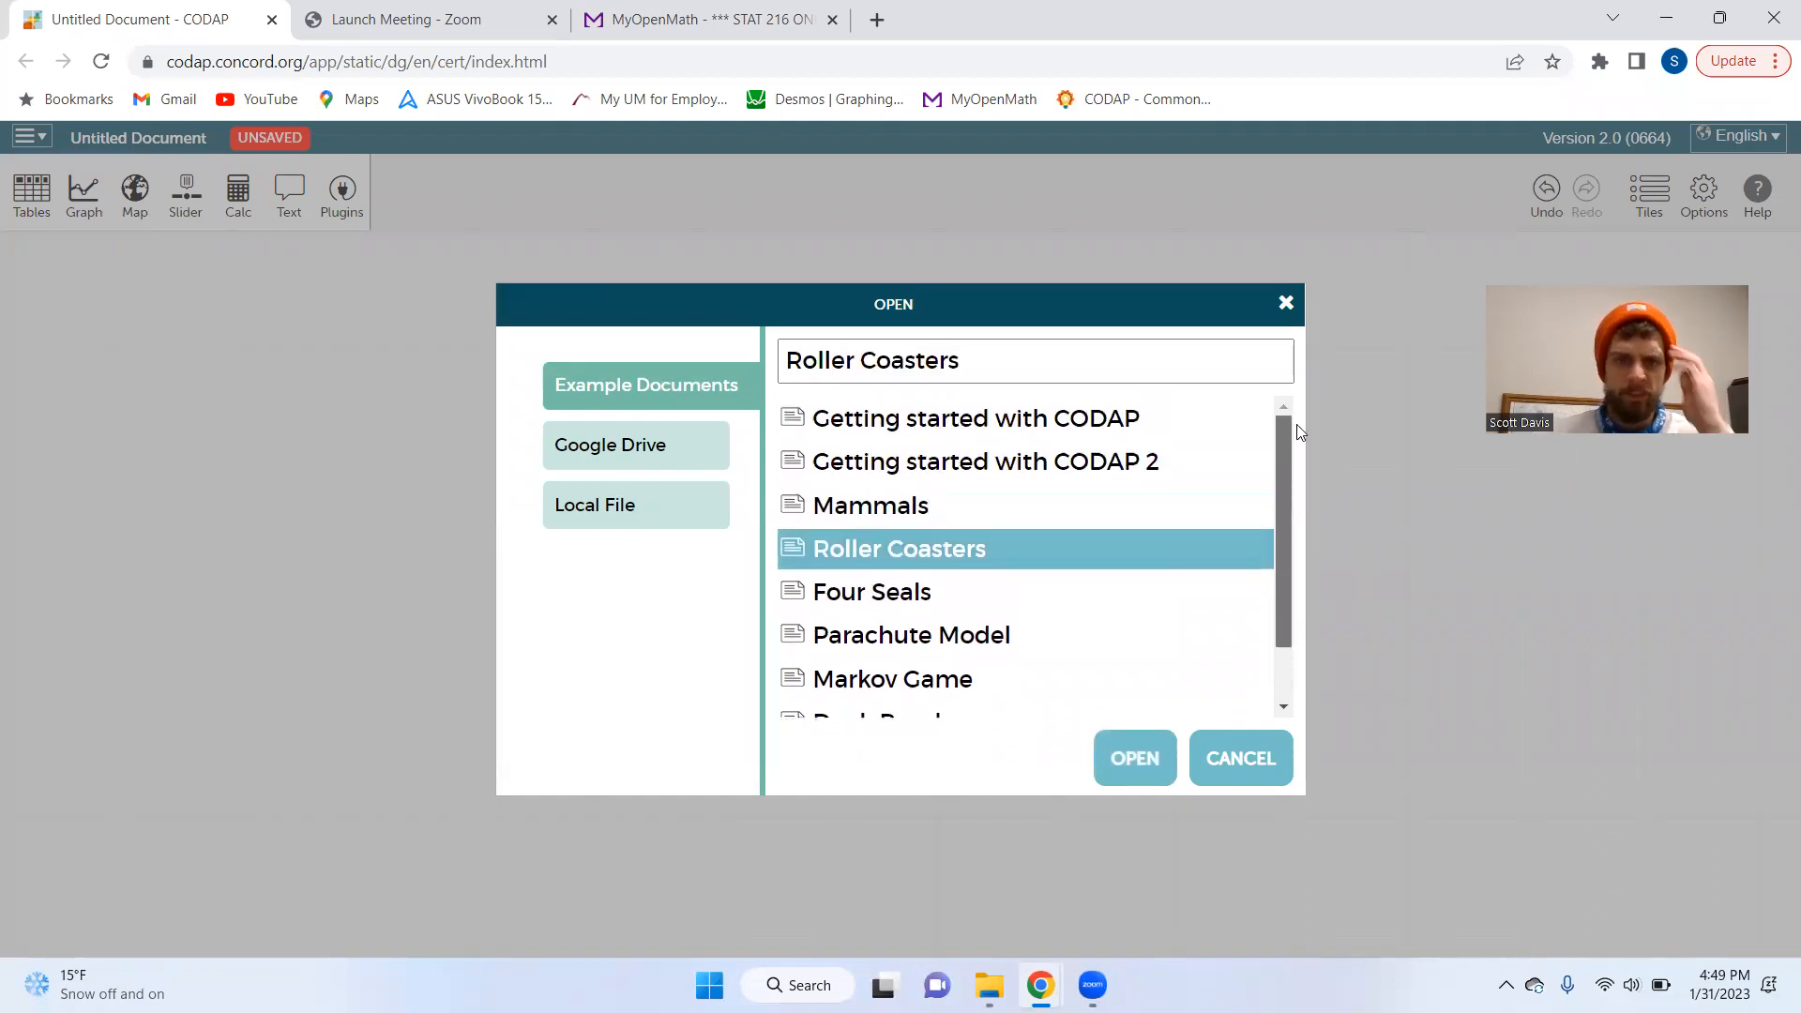
{"action": "left_click", "coordinate": [1109, 769]}
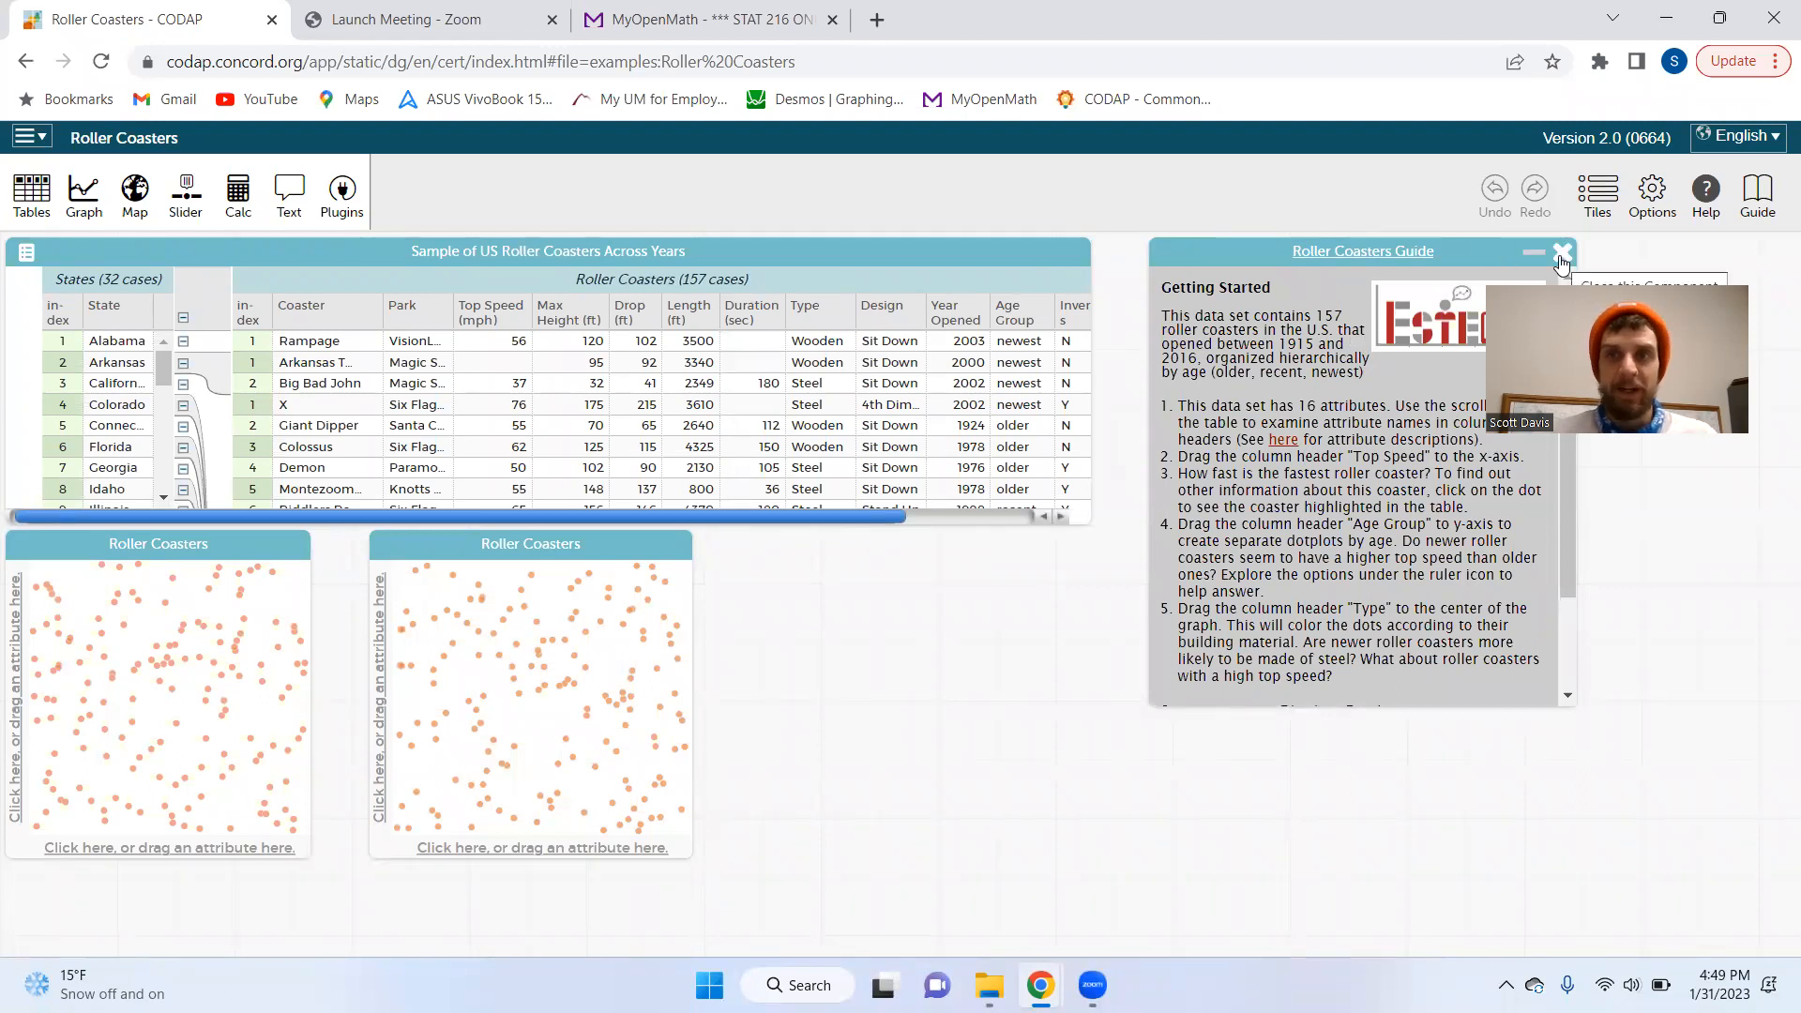
Close the Roller Coasters Guide and both Roller Coasters graphs, keeping only the data table
{"action": "left_click", "coordinate": [1562, 255]}
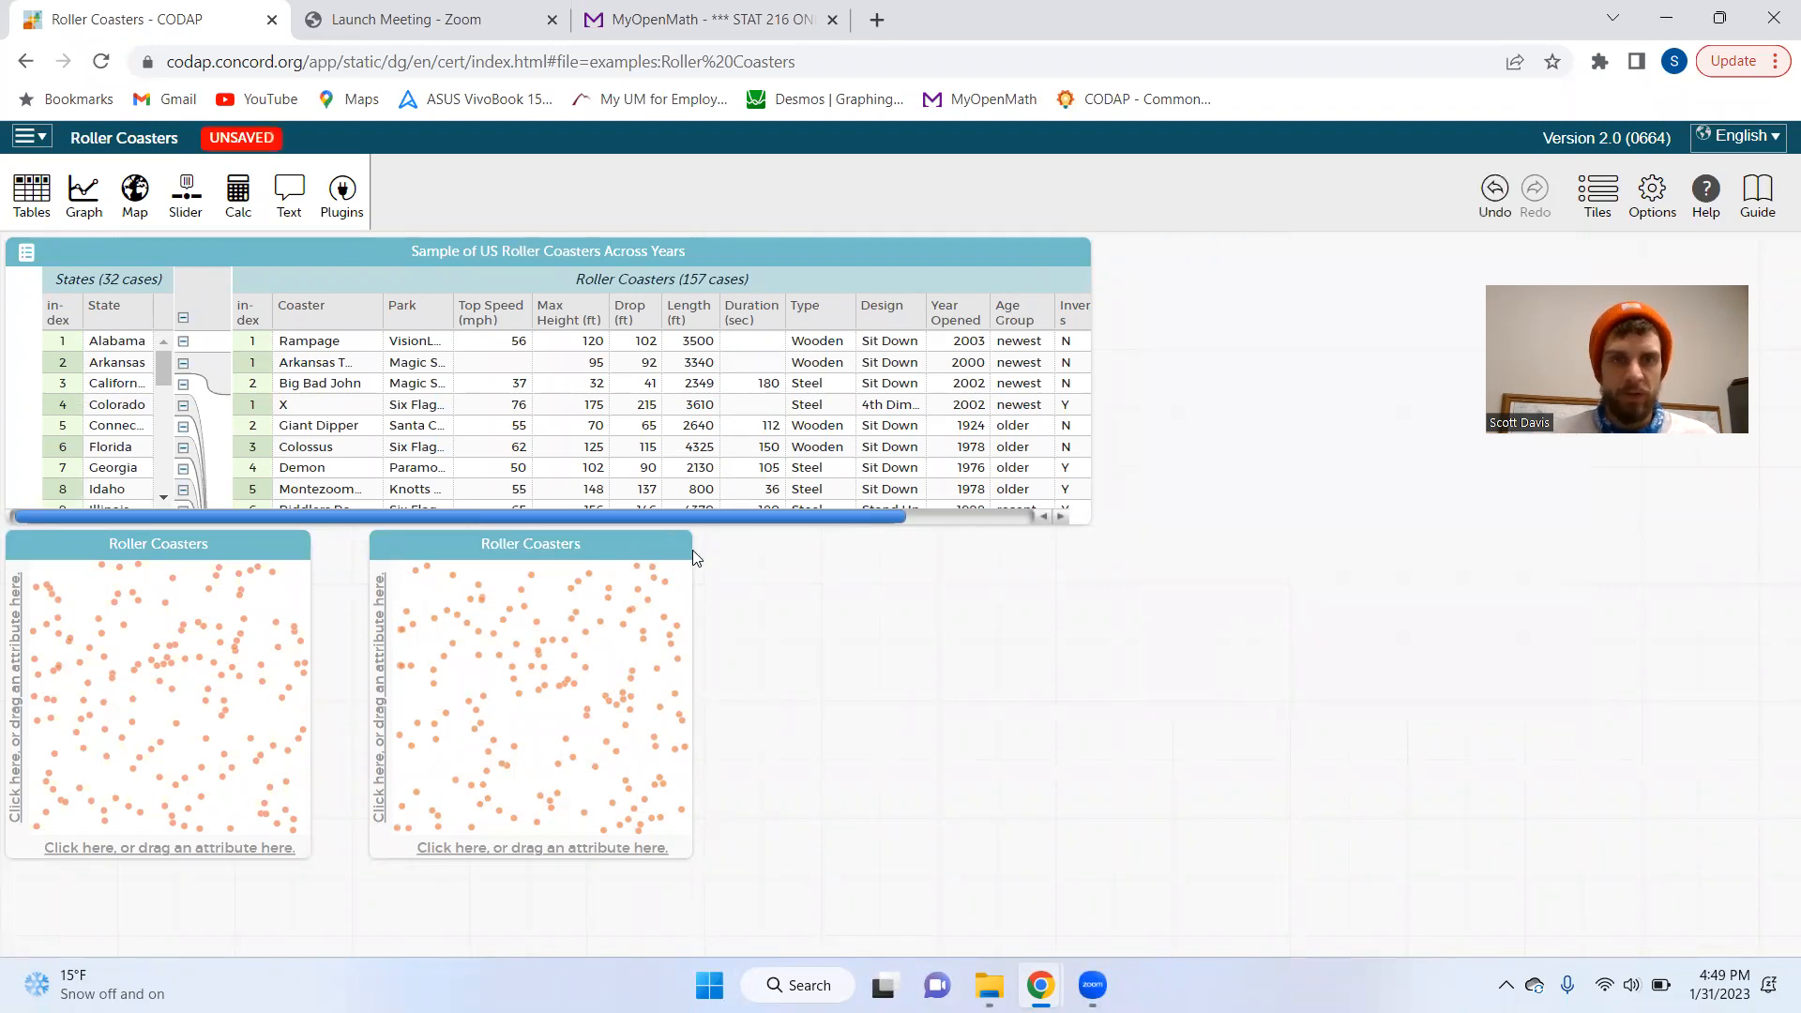
{"action": "left_click", "coordinate": [677, 546]}
{"action": "left_click", "coordinate": [300, 546]}
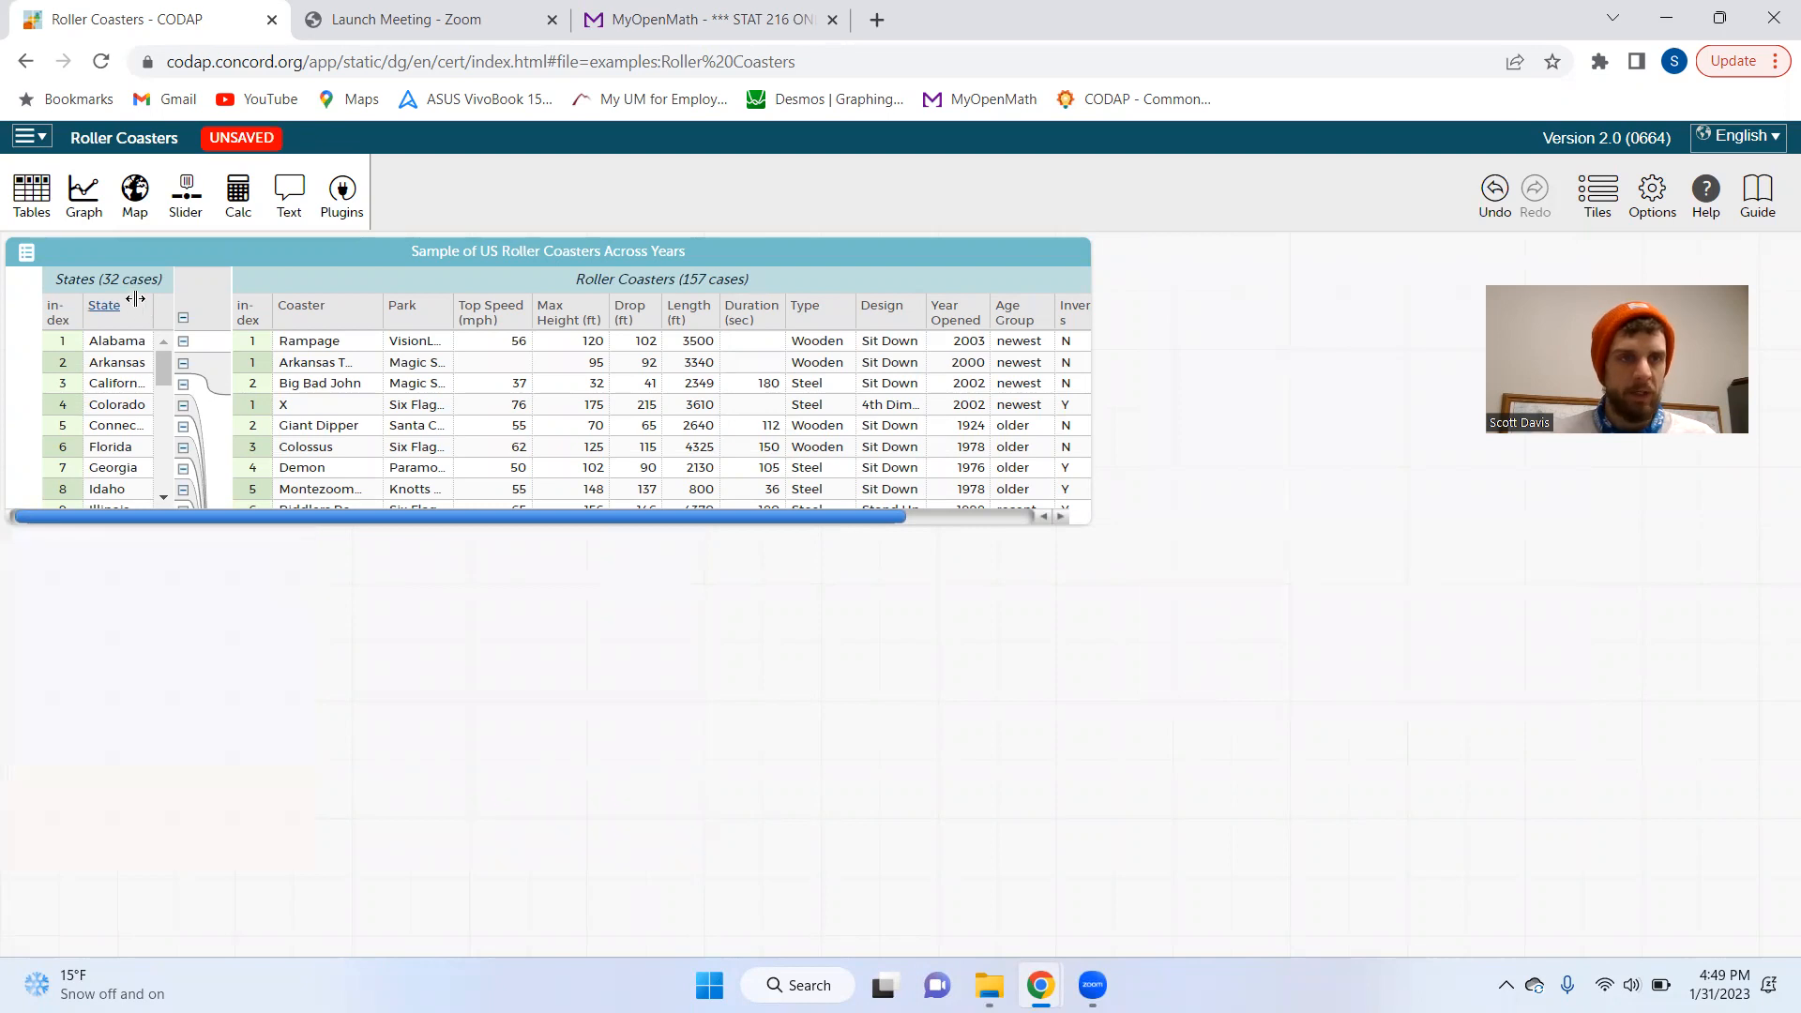
Widen the Sample of US Roller Coasters table so that more of its attribute columns fit
{"action": "left_click", "coordinate": [108, 279]}
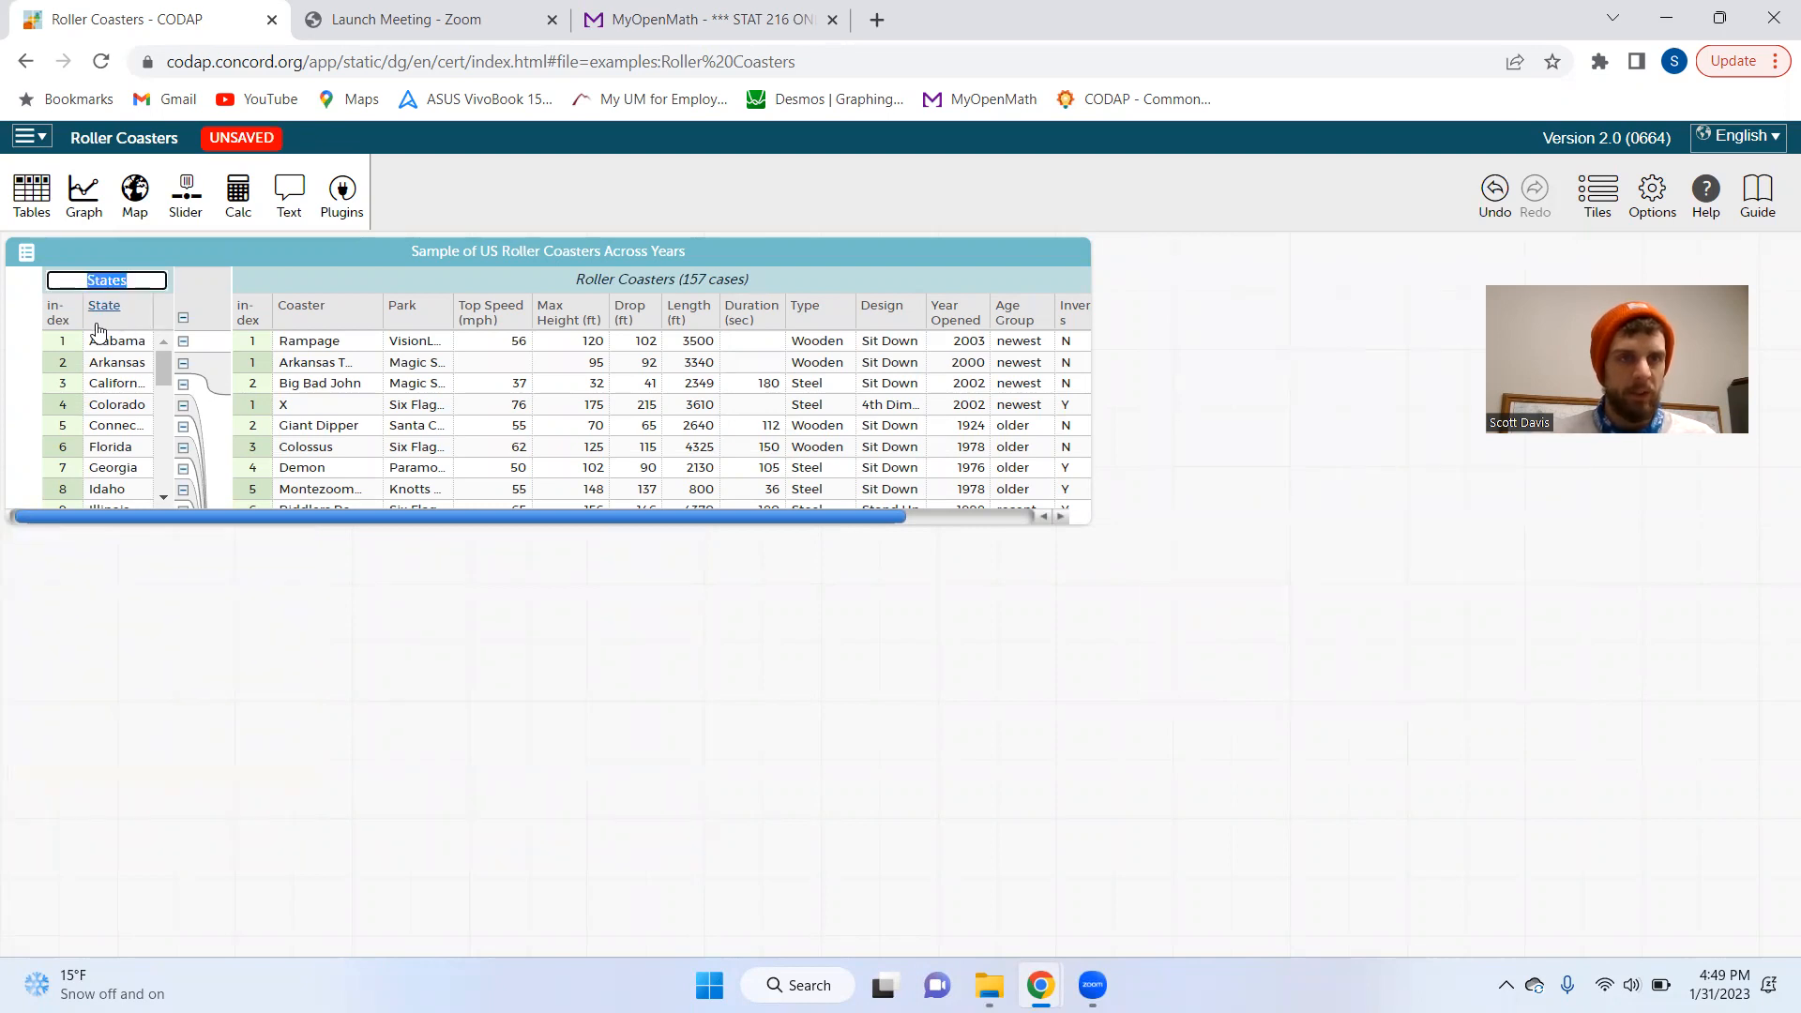
{"action": "left_click_drag", "start_coordinate": [268, 518], "coordinate": [518, 543]}
{"action": "left_click", "coordinate": [177, 314]}
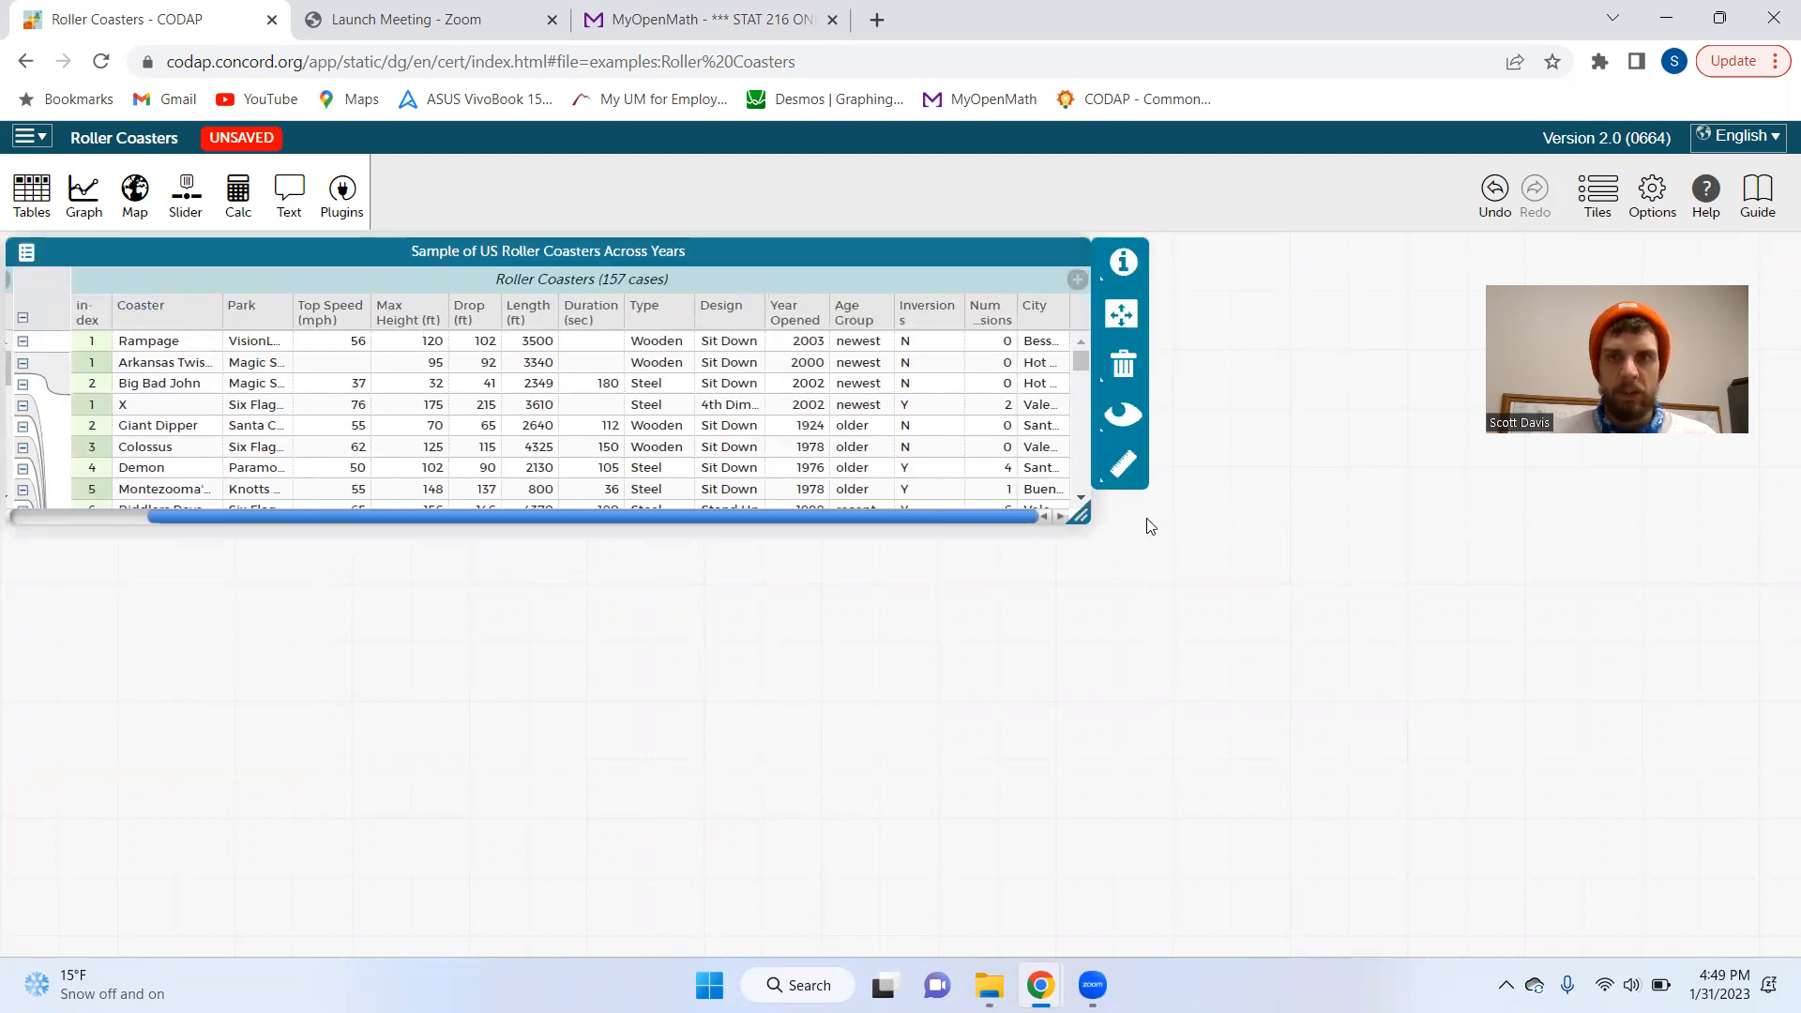
{"action": "left_click_drag", "start_coordinate": [1088, 522], "coordinate": [1140, 518]}
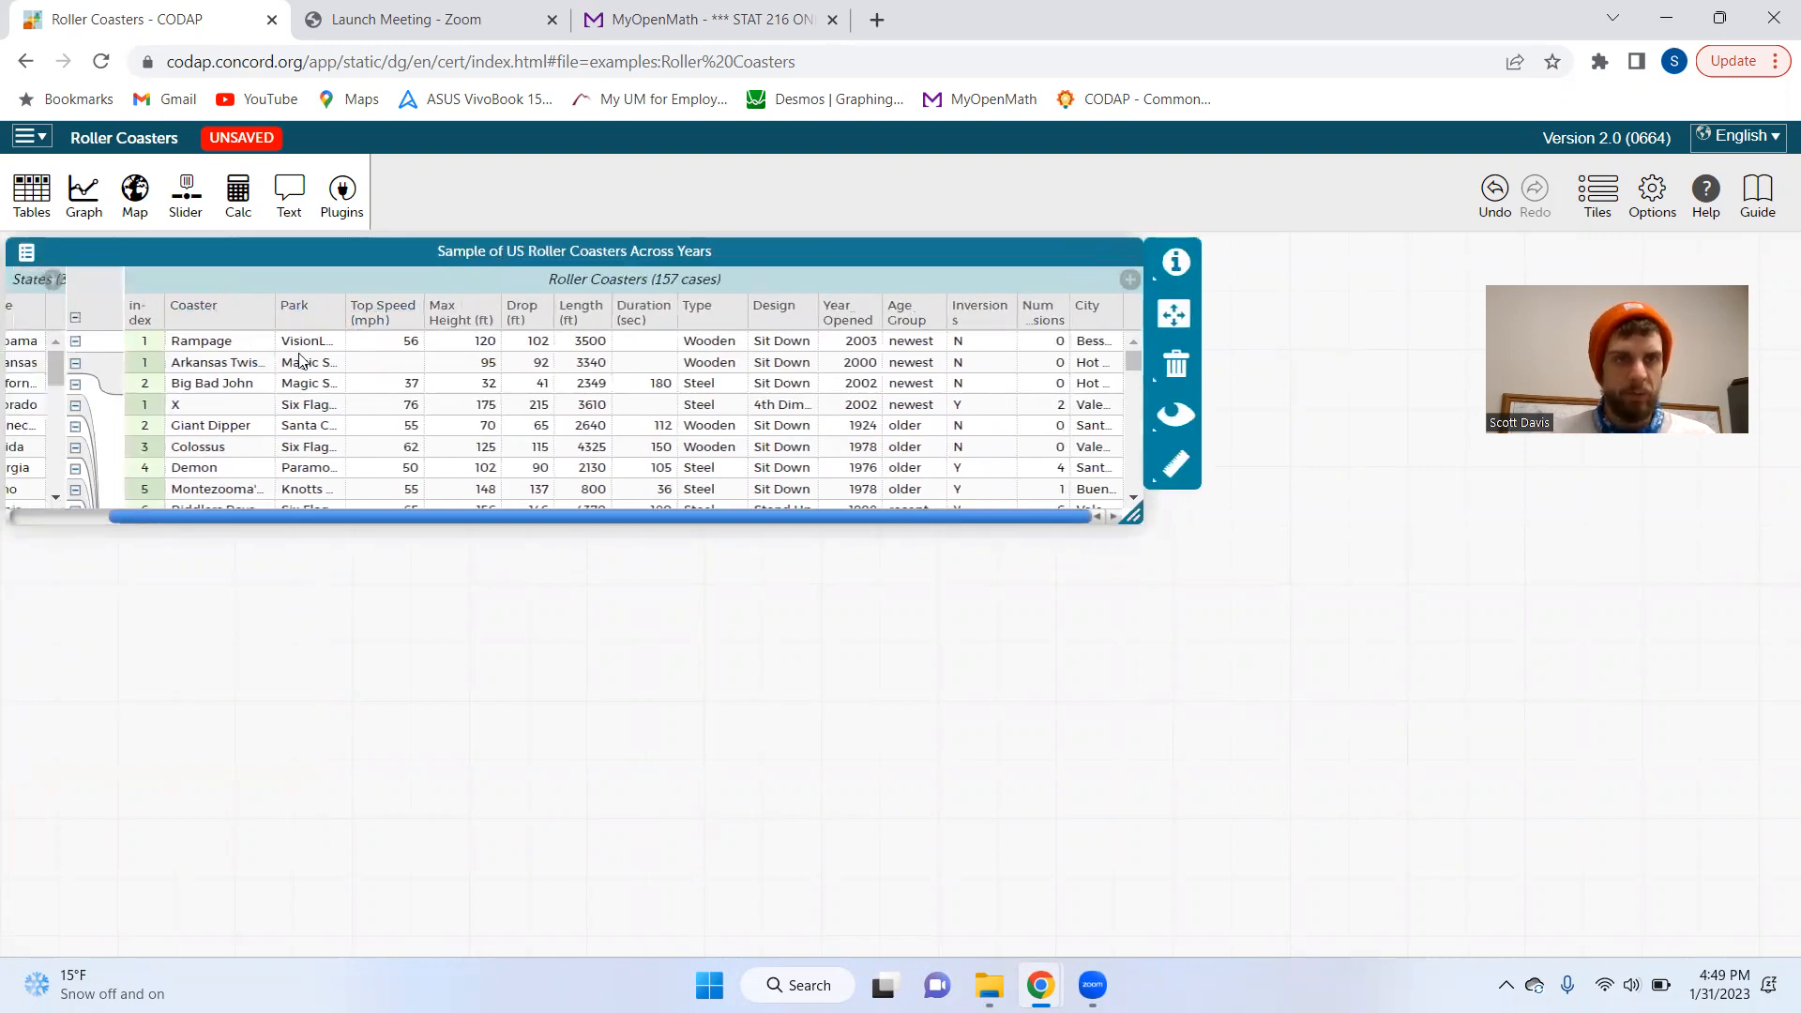
Look at the attribute options of the Coaster and Park columns without changing either attribute
{"action": "left_click", "coordinate": [234, 326]}
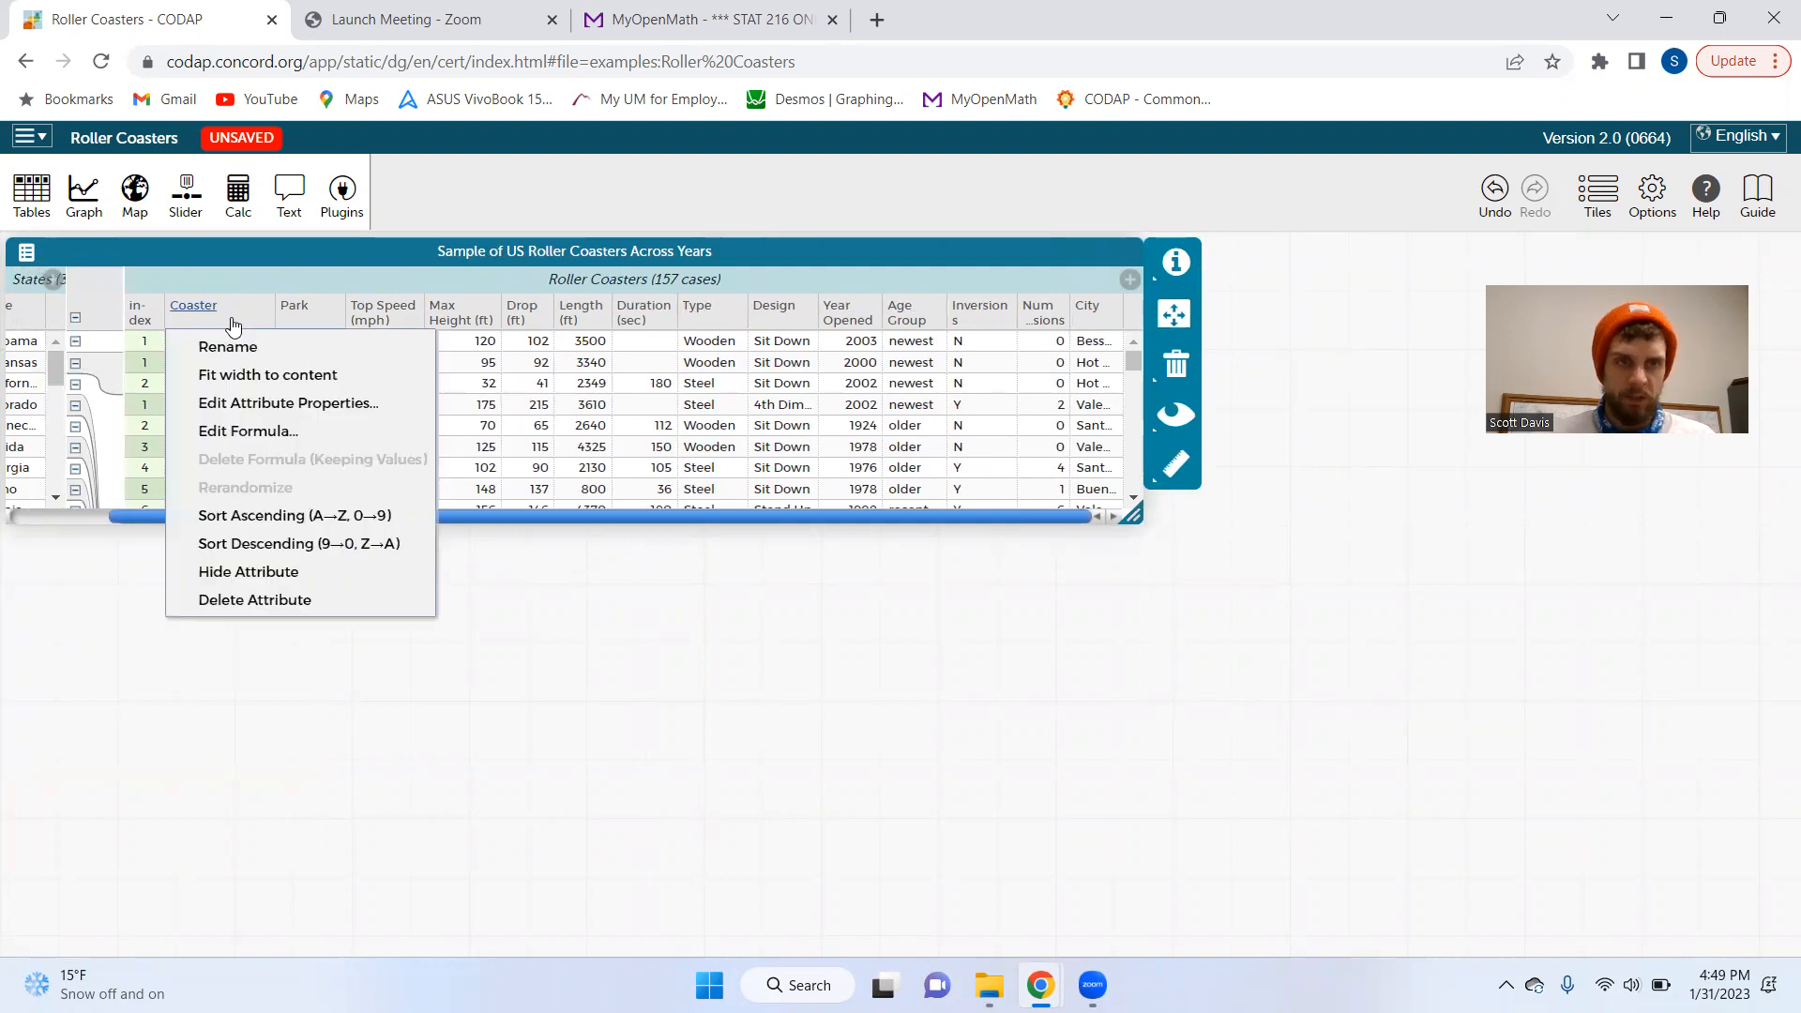
{"action": "left_click", "coordinate": [313, 309]}
{"action": "left_click", "coordinate": [313, 311]}
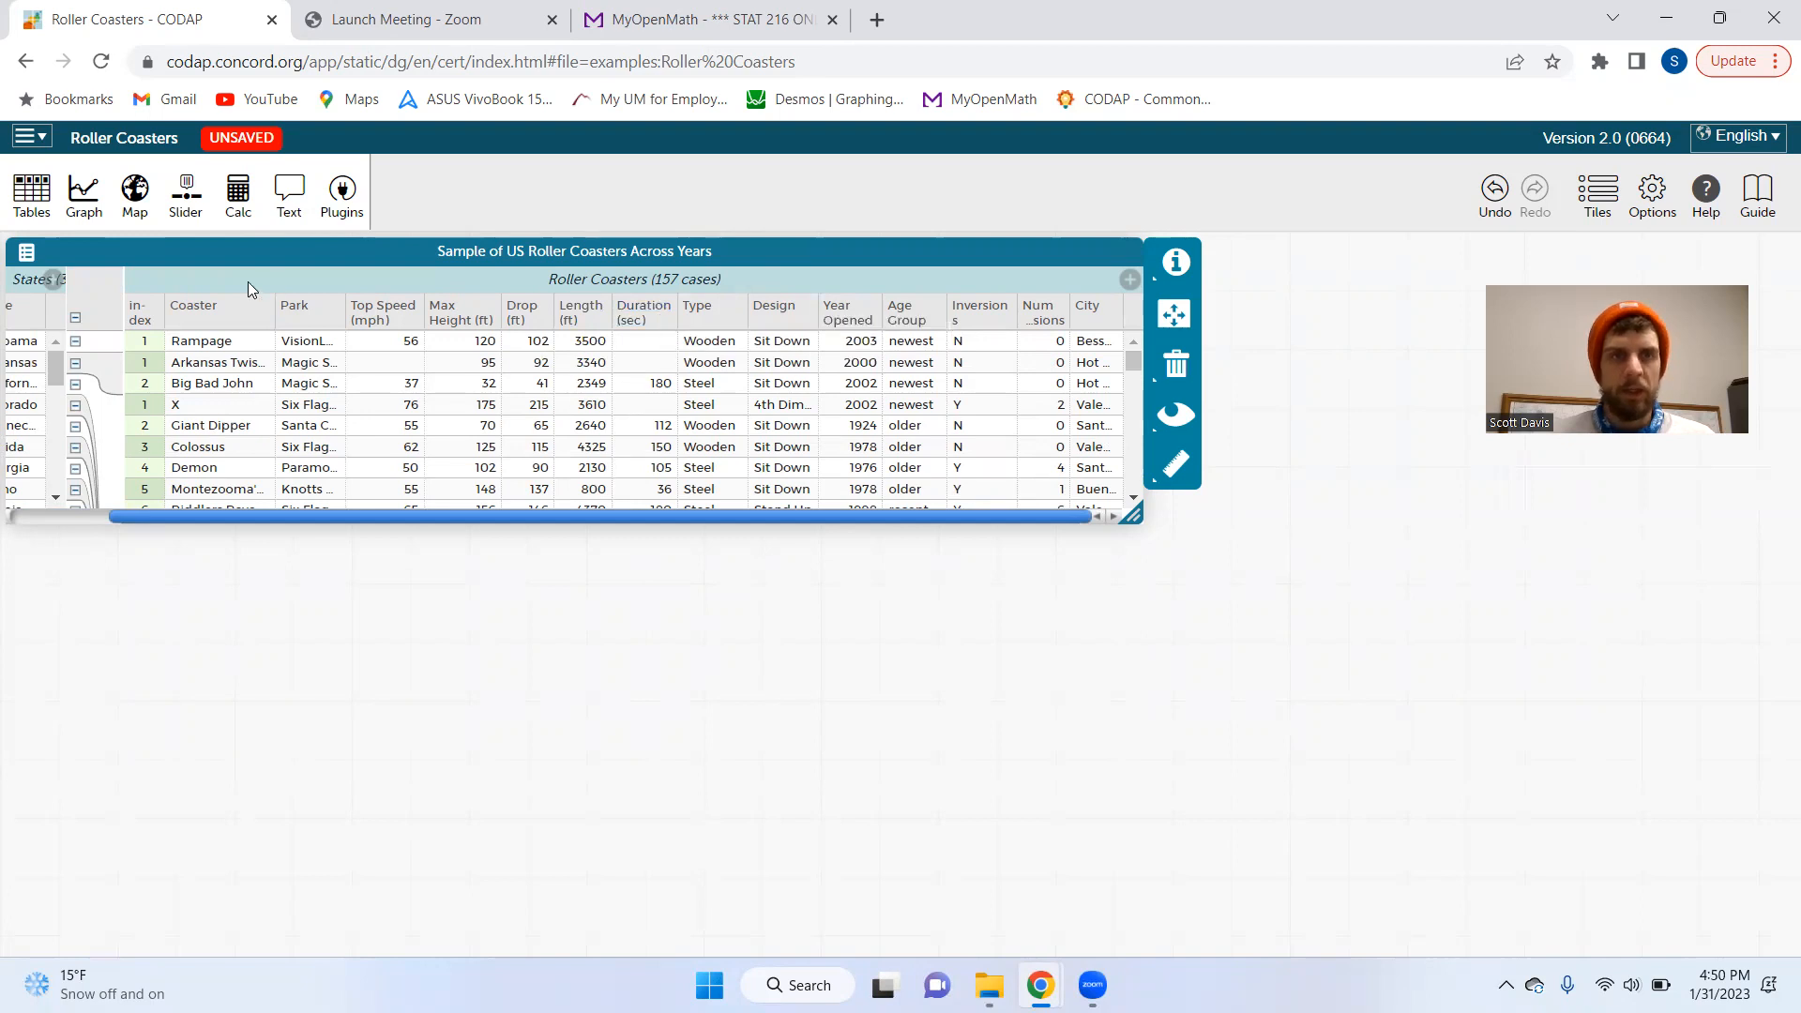
{"action": "left_click", "coordinate": [311, 320]}
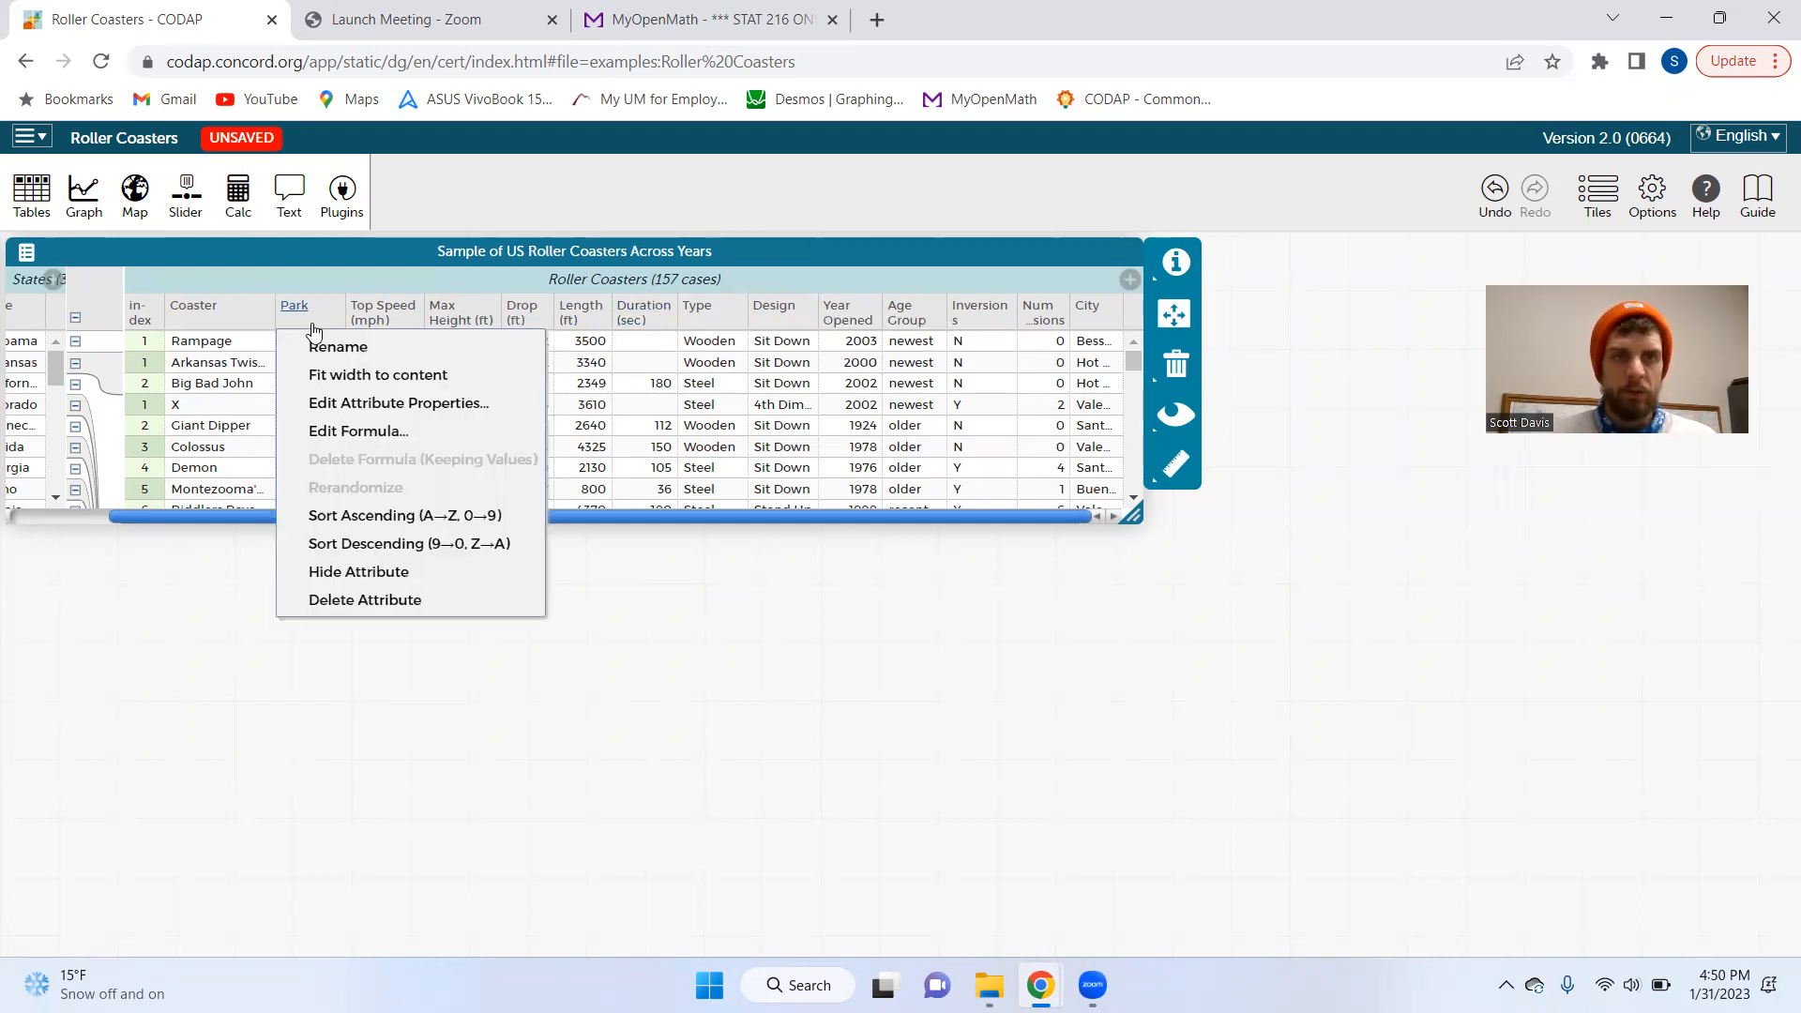
{"action": "left_click", "coordinate": [901, 252]}
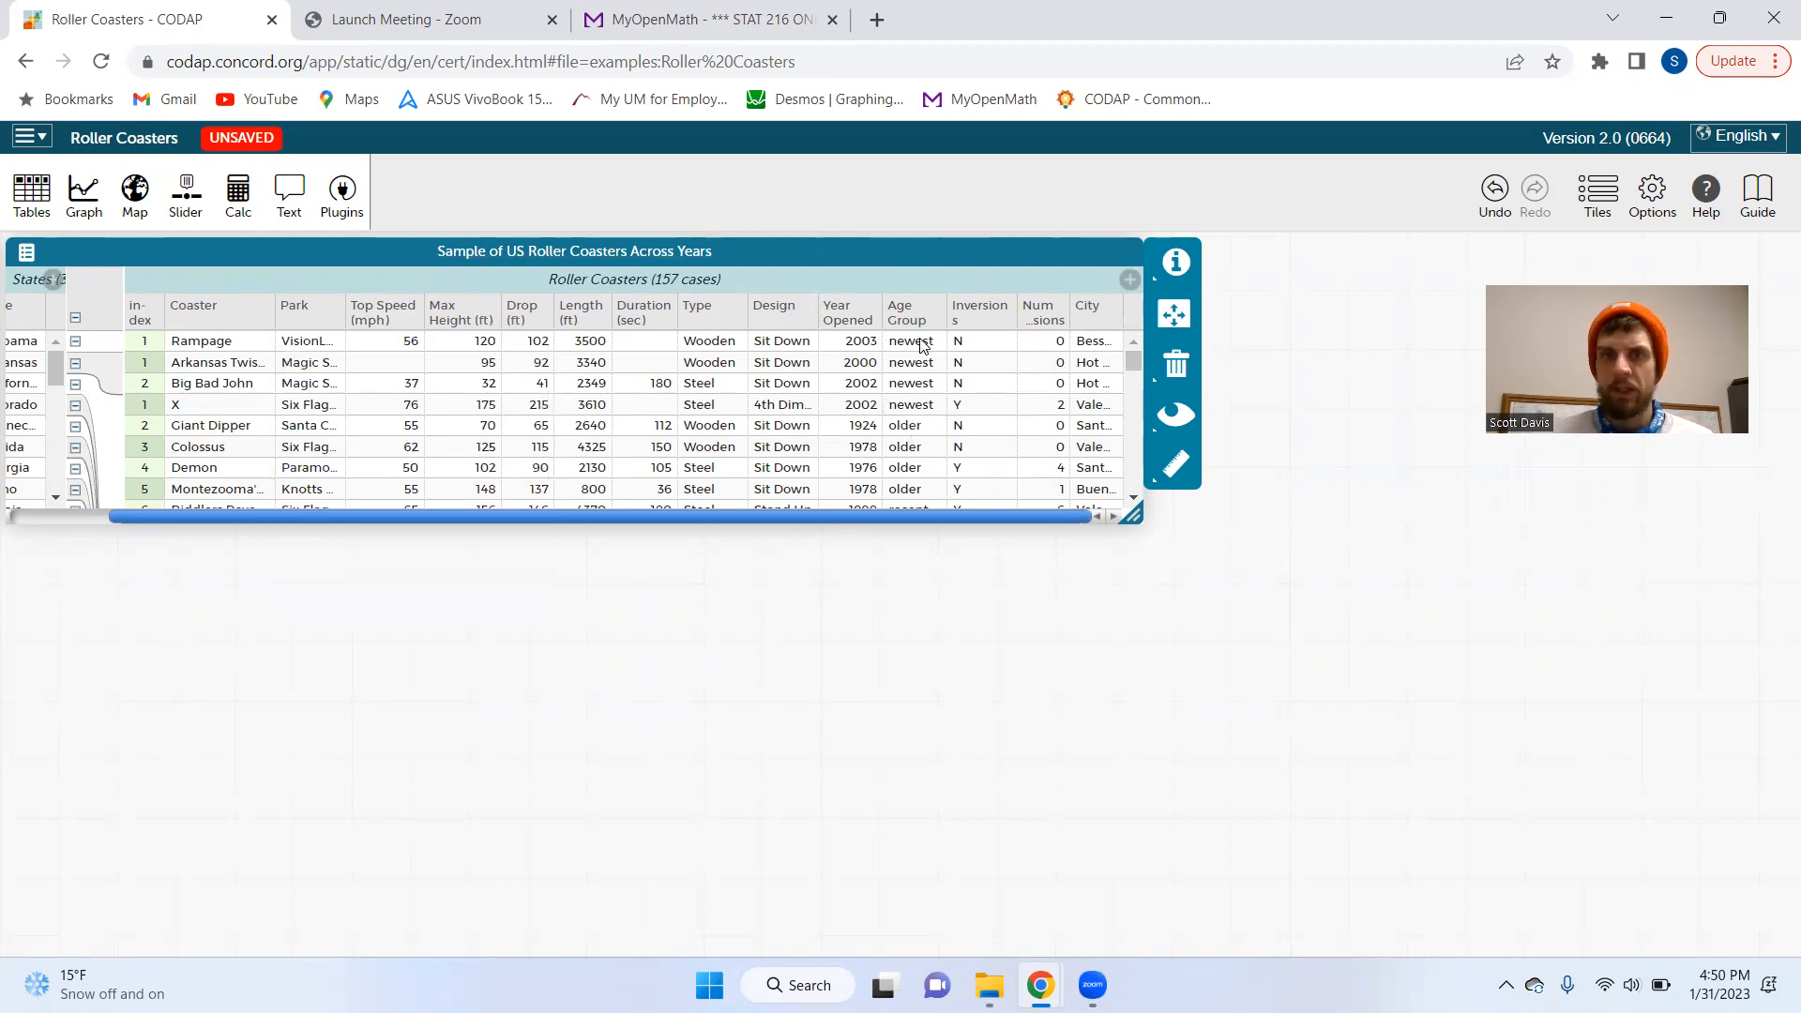
{"action": "left_click", "coordinate": [644, 323]}
{"action": "left_click", "coordinate": [656, 343]}
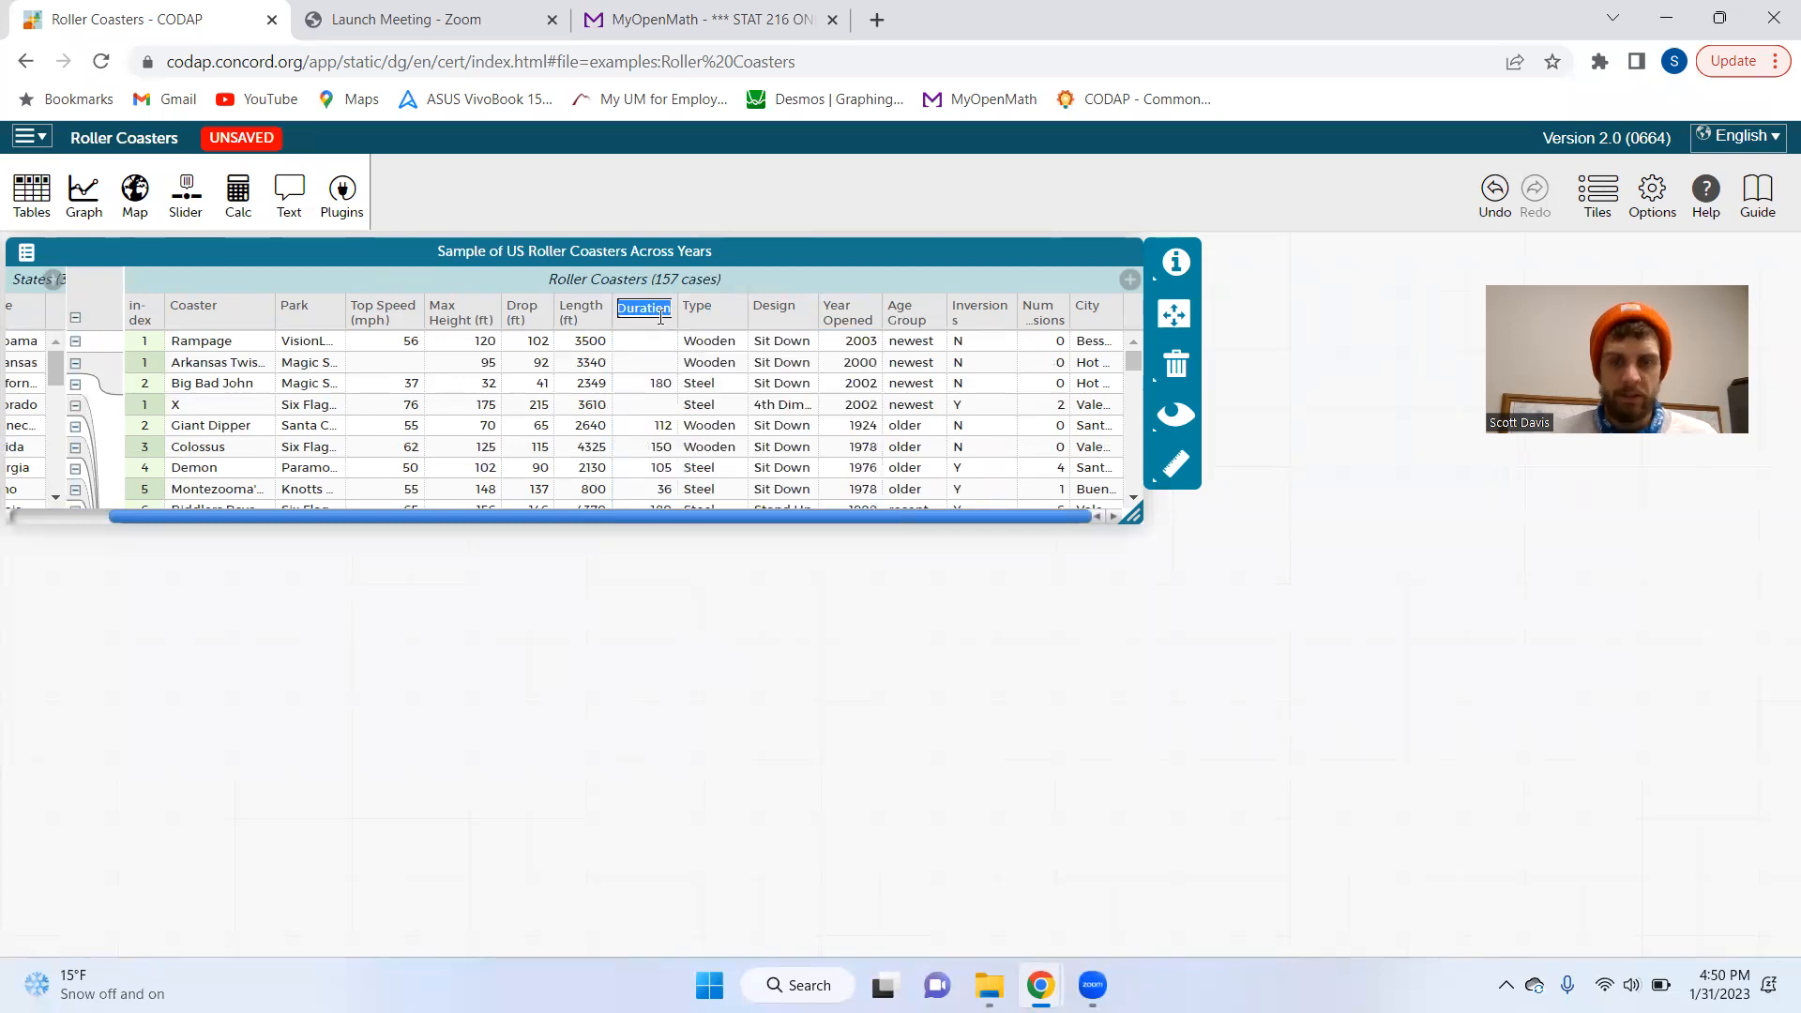
{"action": "key", "text": "Escape"}
Rename the Length column of the Roller Coasters table as Duration (ft)
{"action": "left_click", "coordinate": [603, 323]}
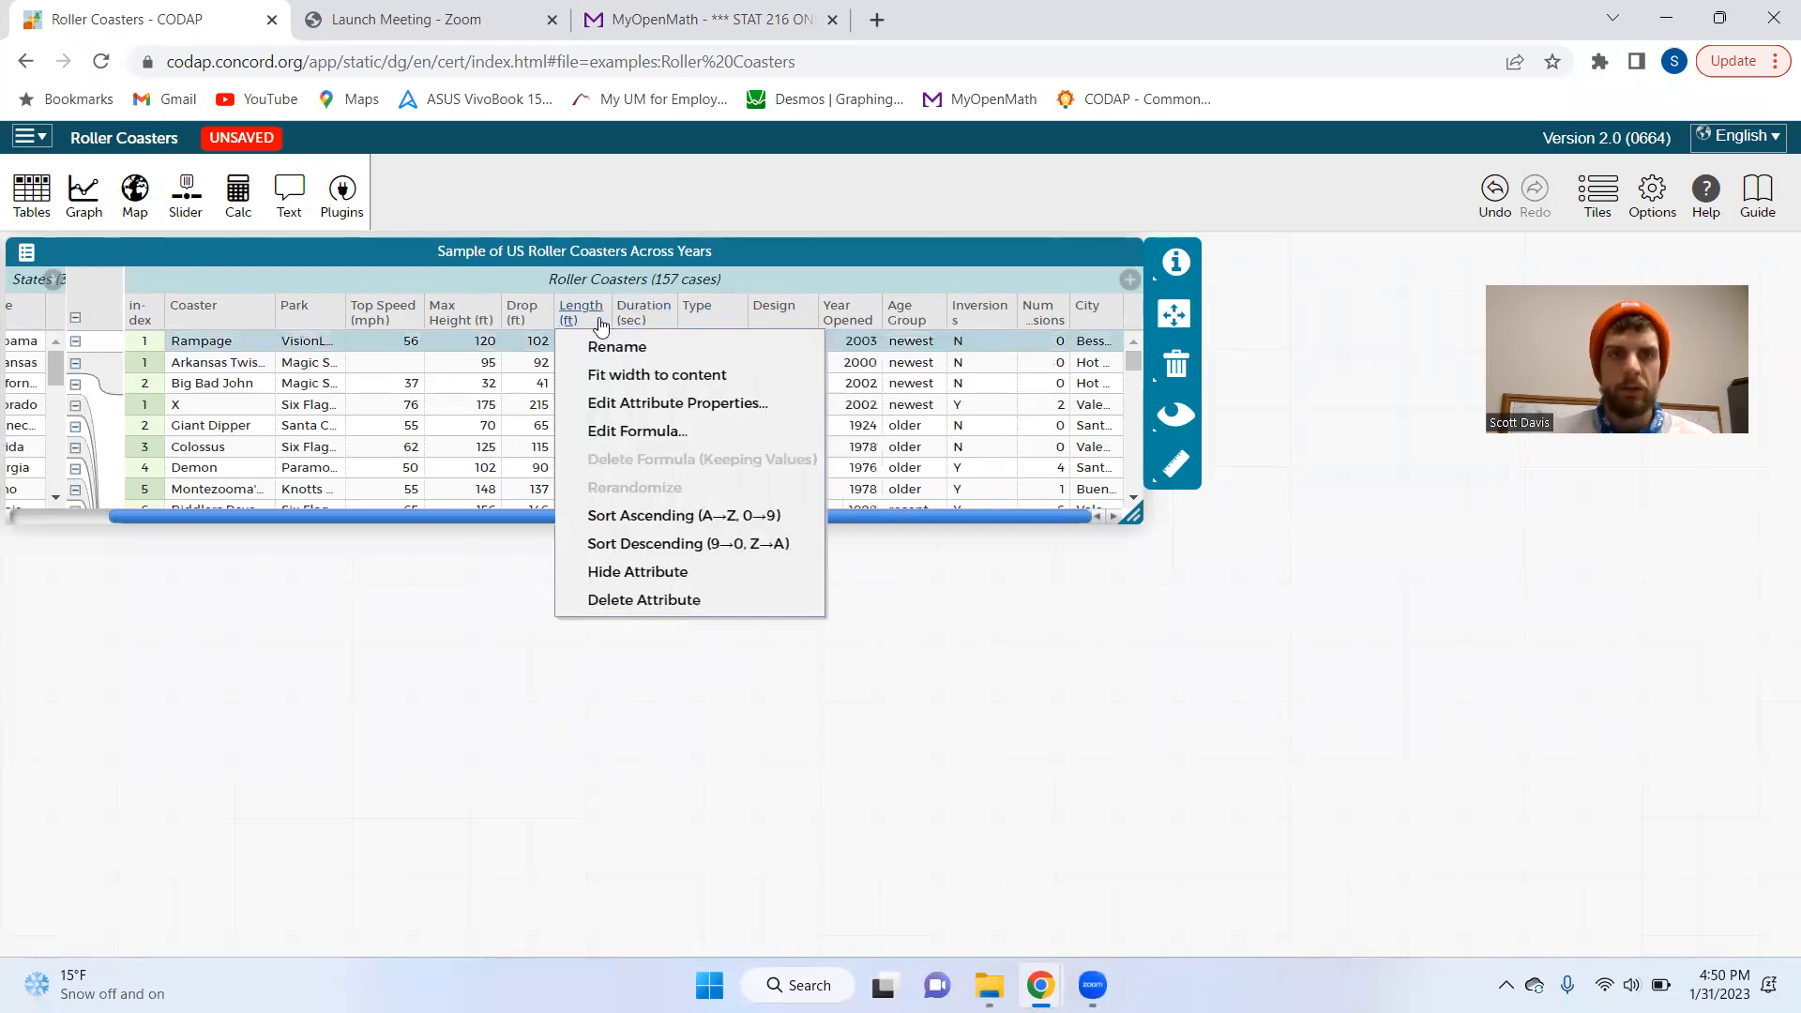
{"action": "left_click", "coordinate": [601, 347]}
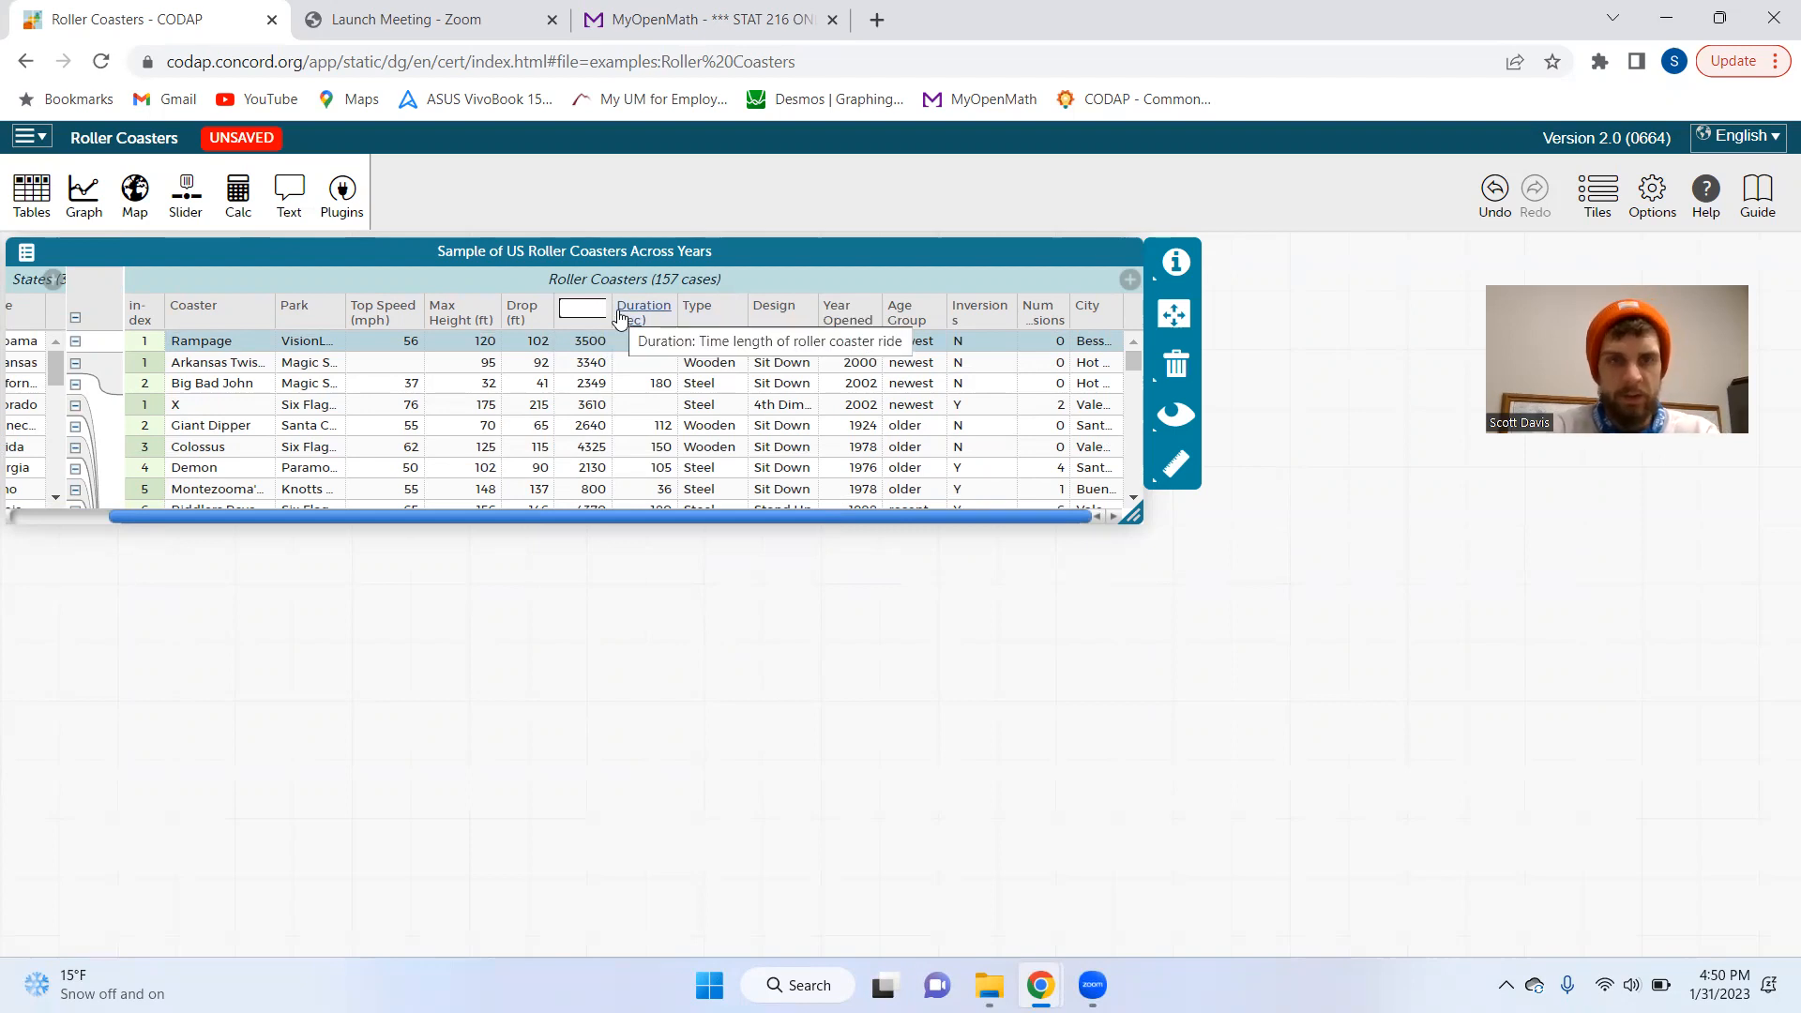
{"action": "type", "text": "Duration (ft)"}
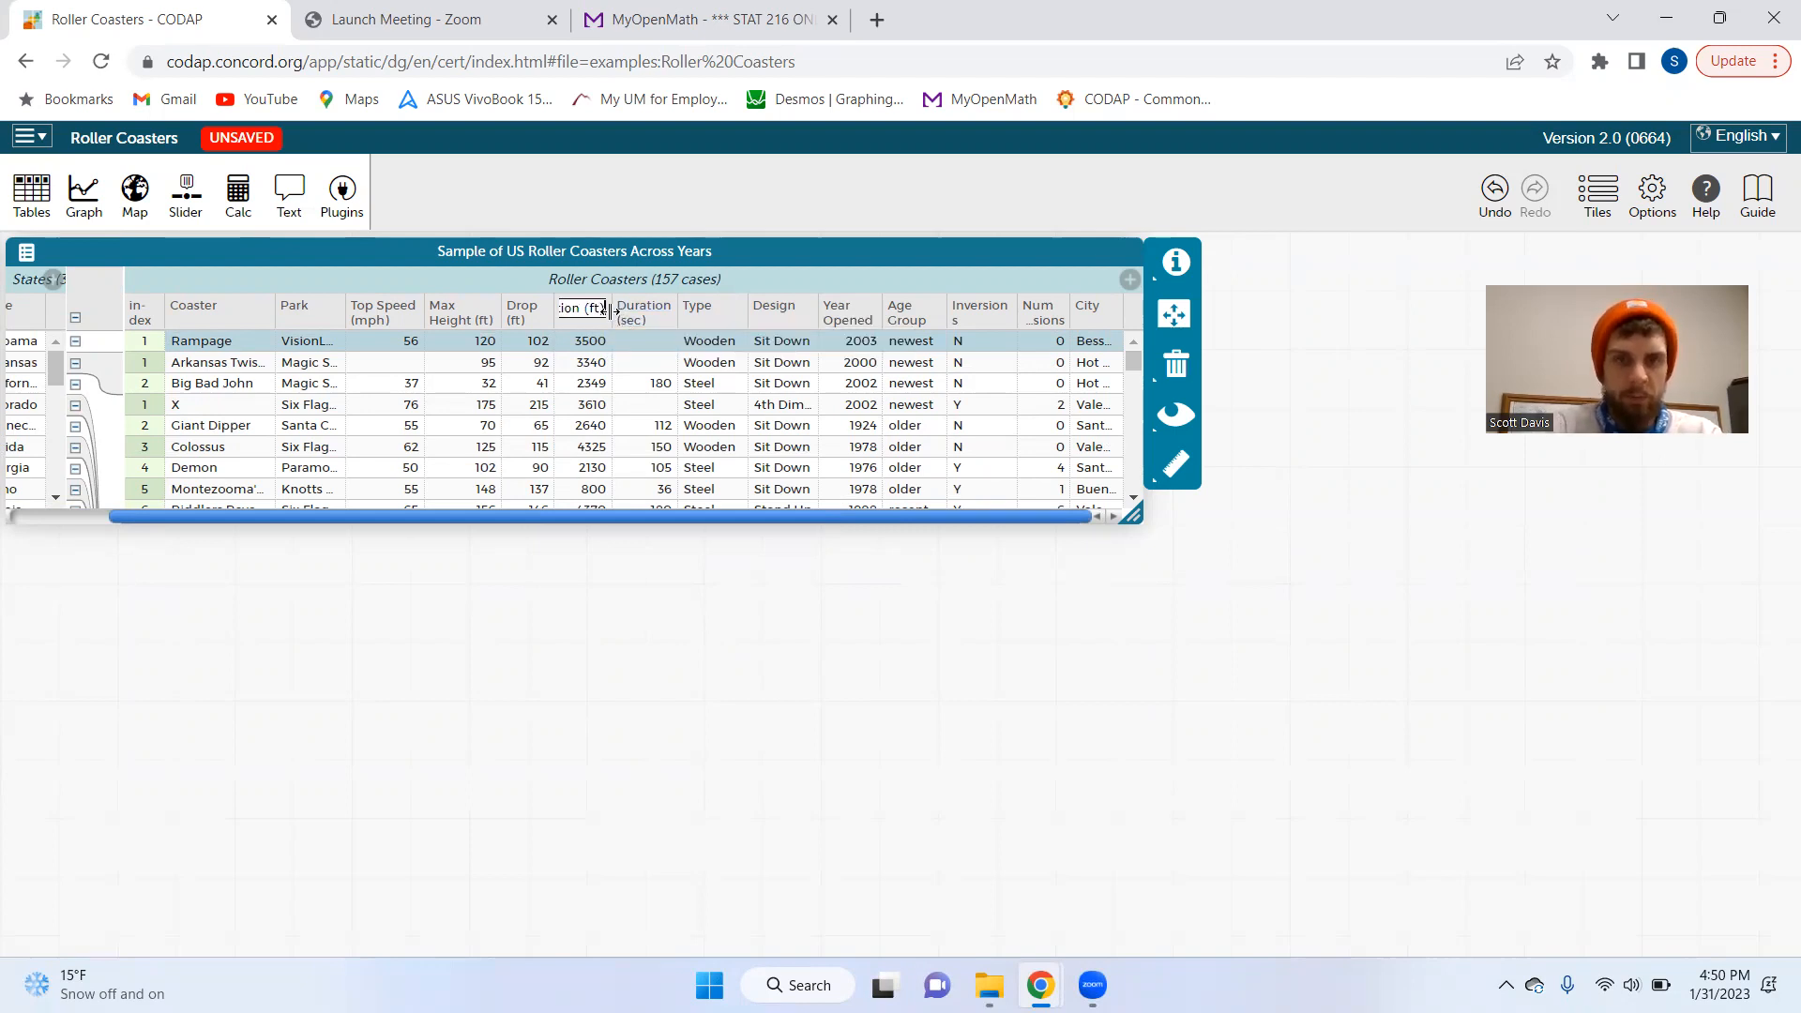
{"action": "left_click", "coordinate": [668, 385]}
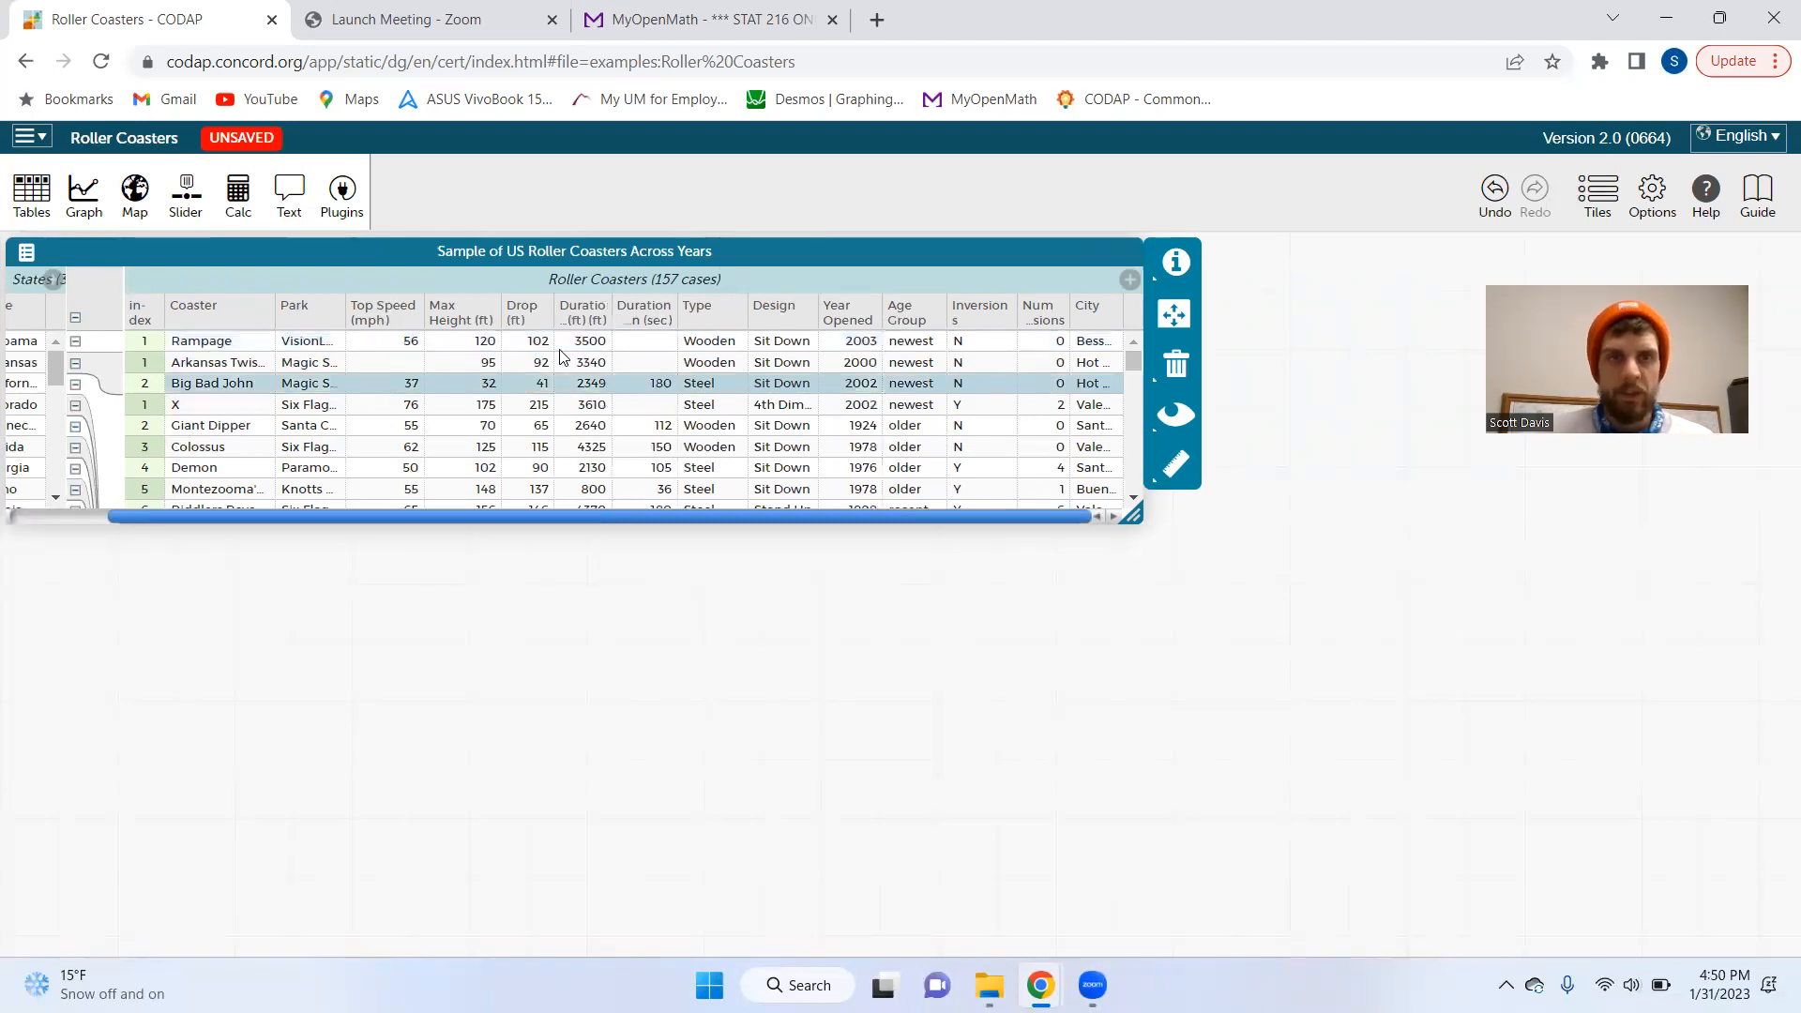
Shorten the name of the former Length column, between Drop and Duration, to Durat
{"action": "left_click", "coordinate": [588, 319]}
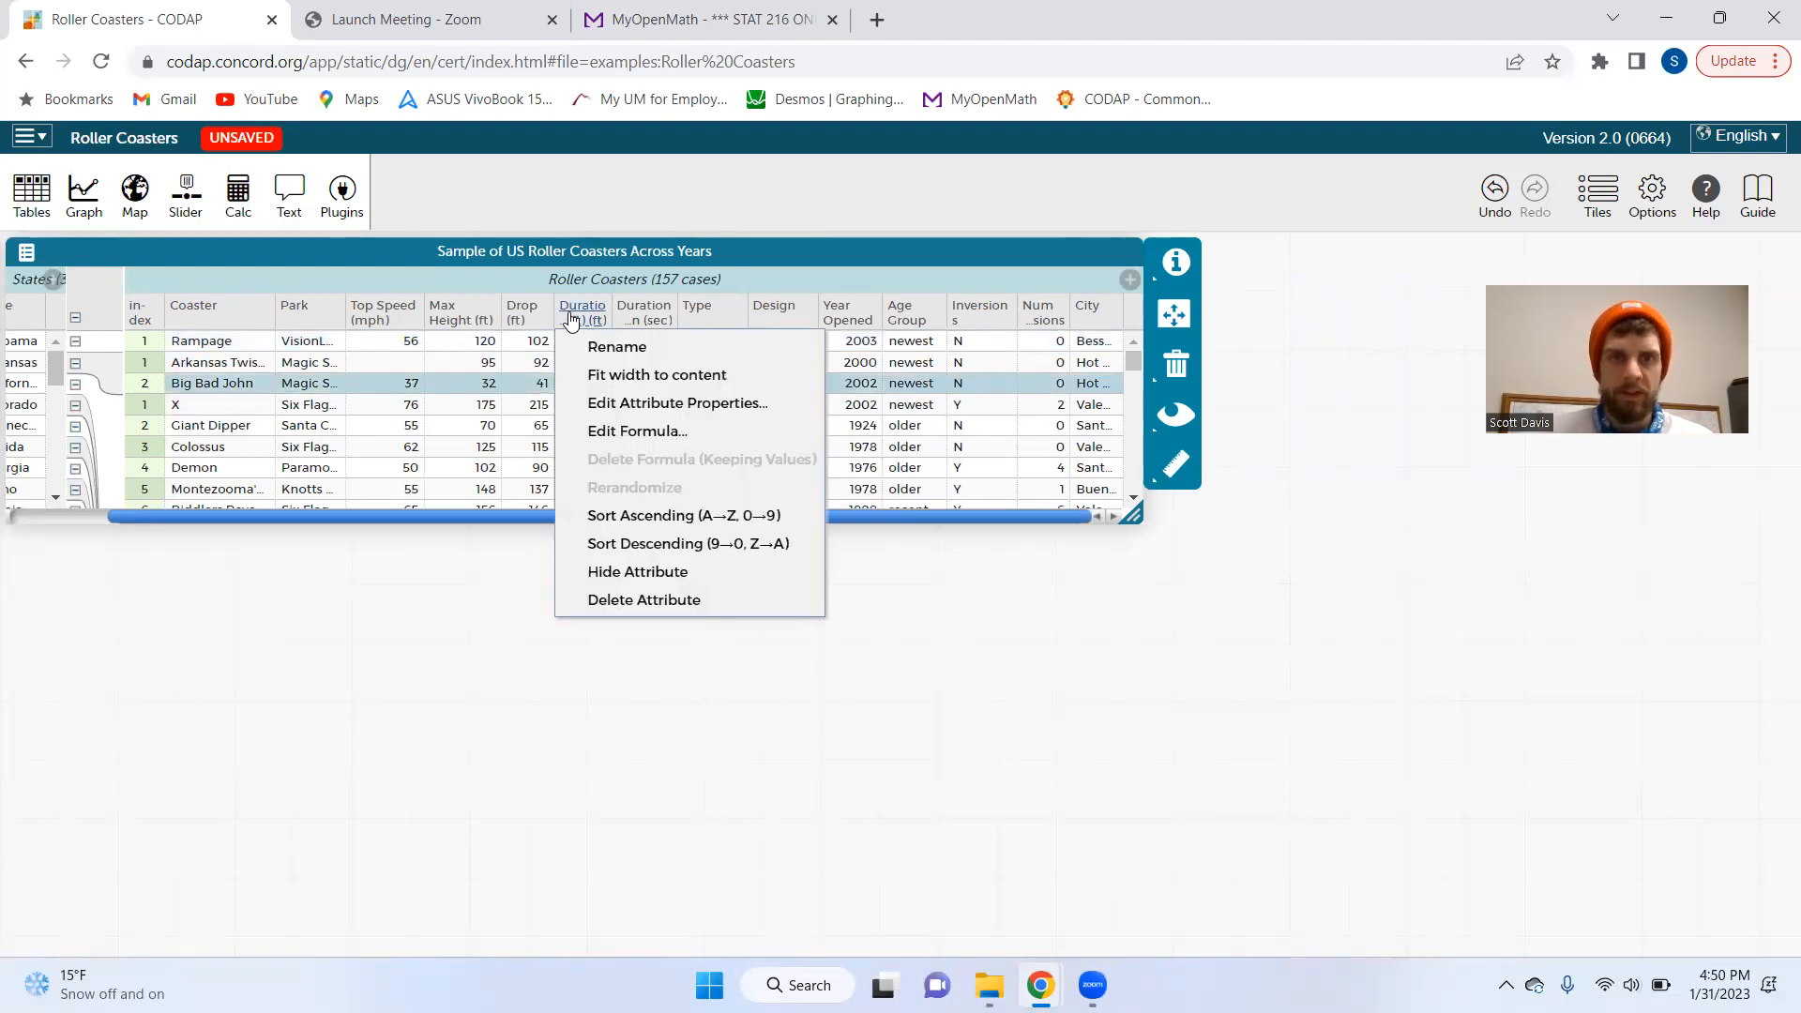
{"action": "left_click", "coordinate": [959, 413]}
{"action": "left_click", "coordinate": [584, 319]}
{"action": "left_click", "coordinate": [586, 347]}
{"action": "left_click", "coordinate": [593, 300]}
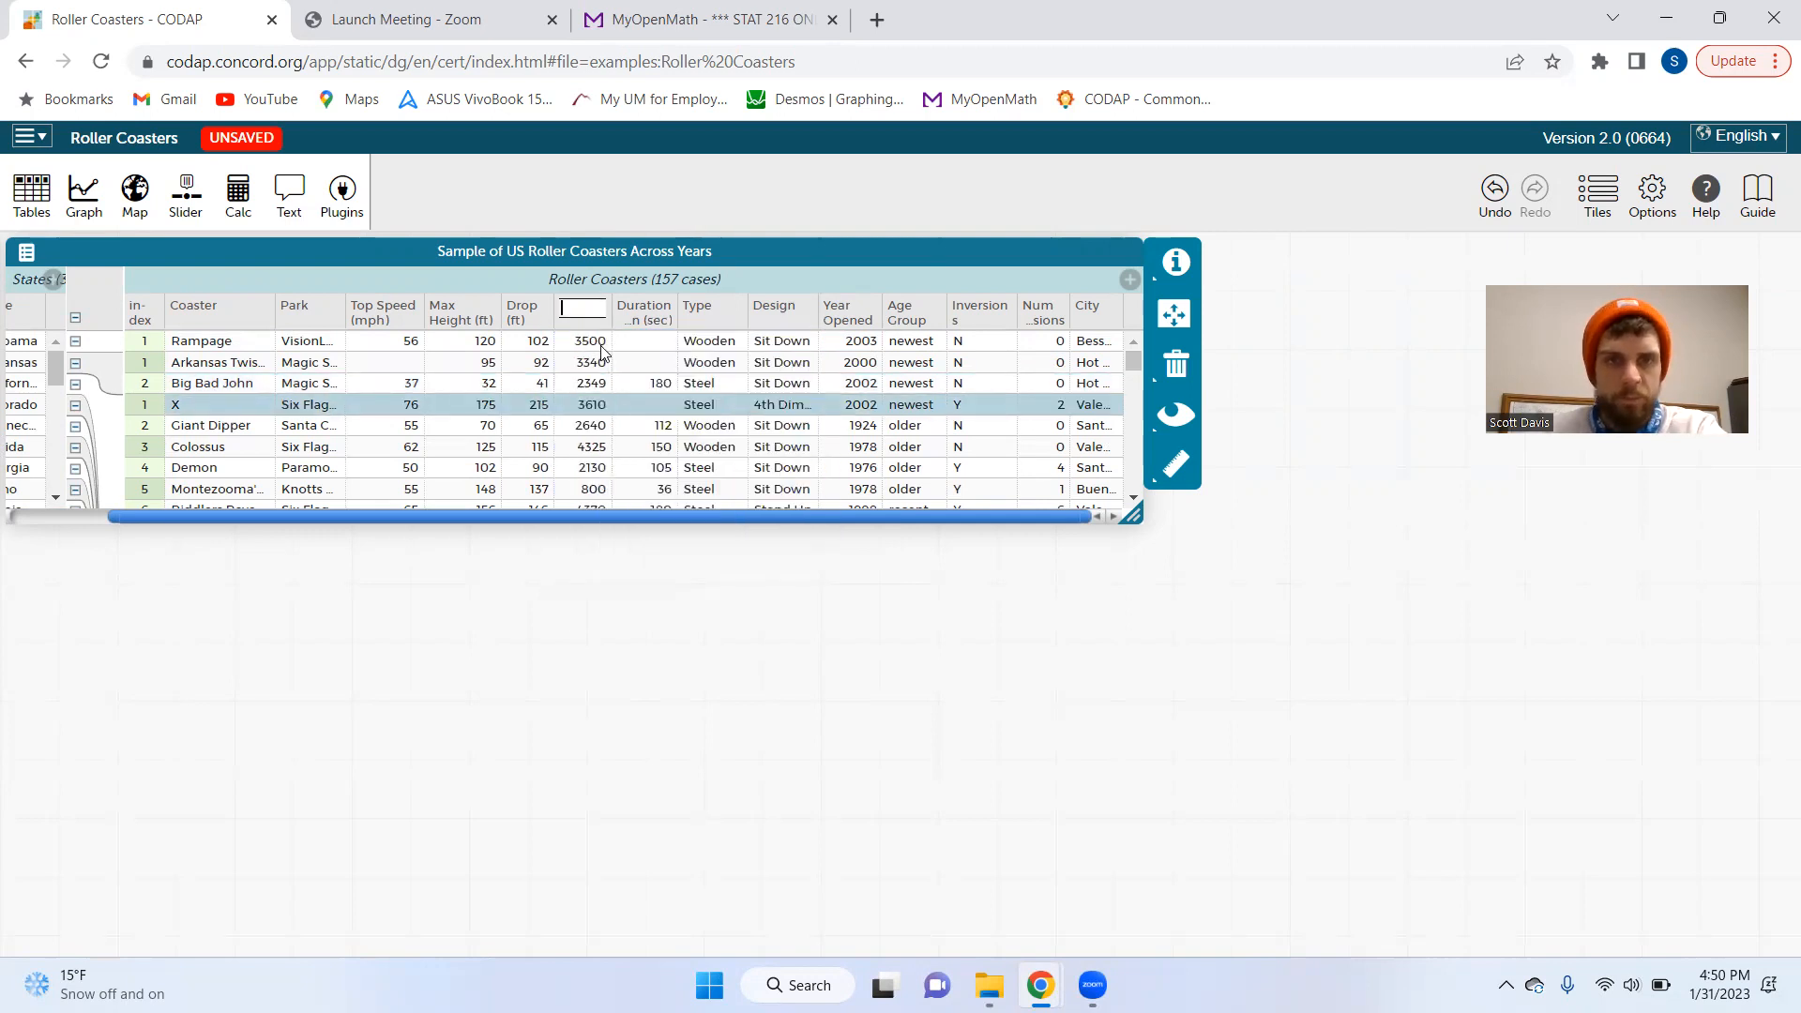
{"action": "key", "text": "Return"}
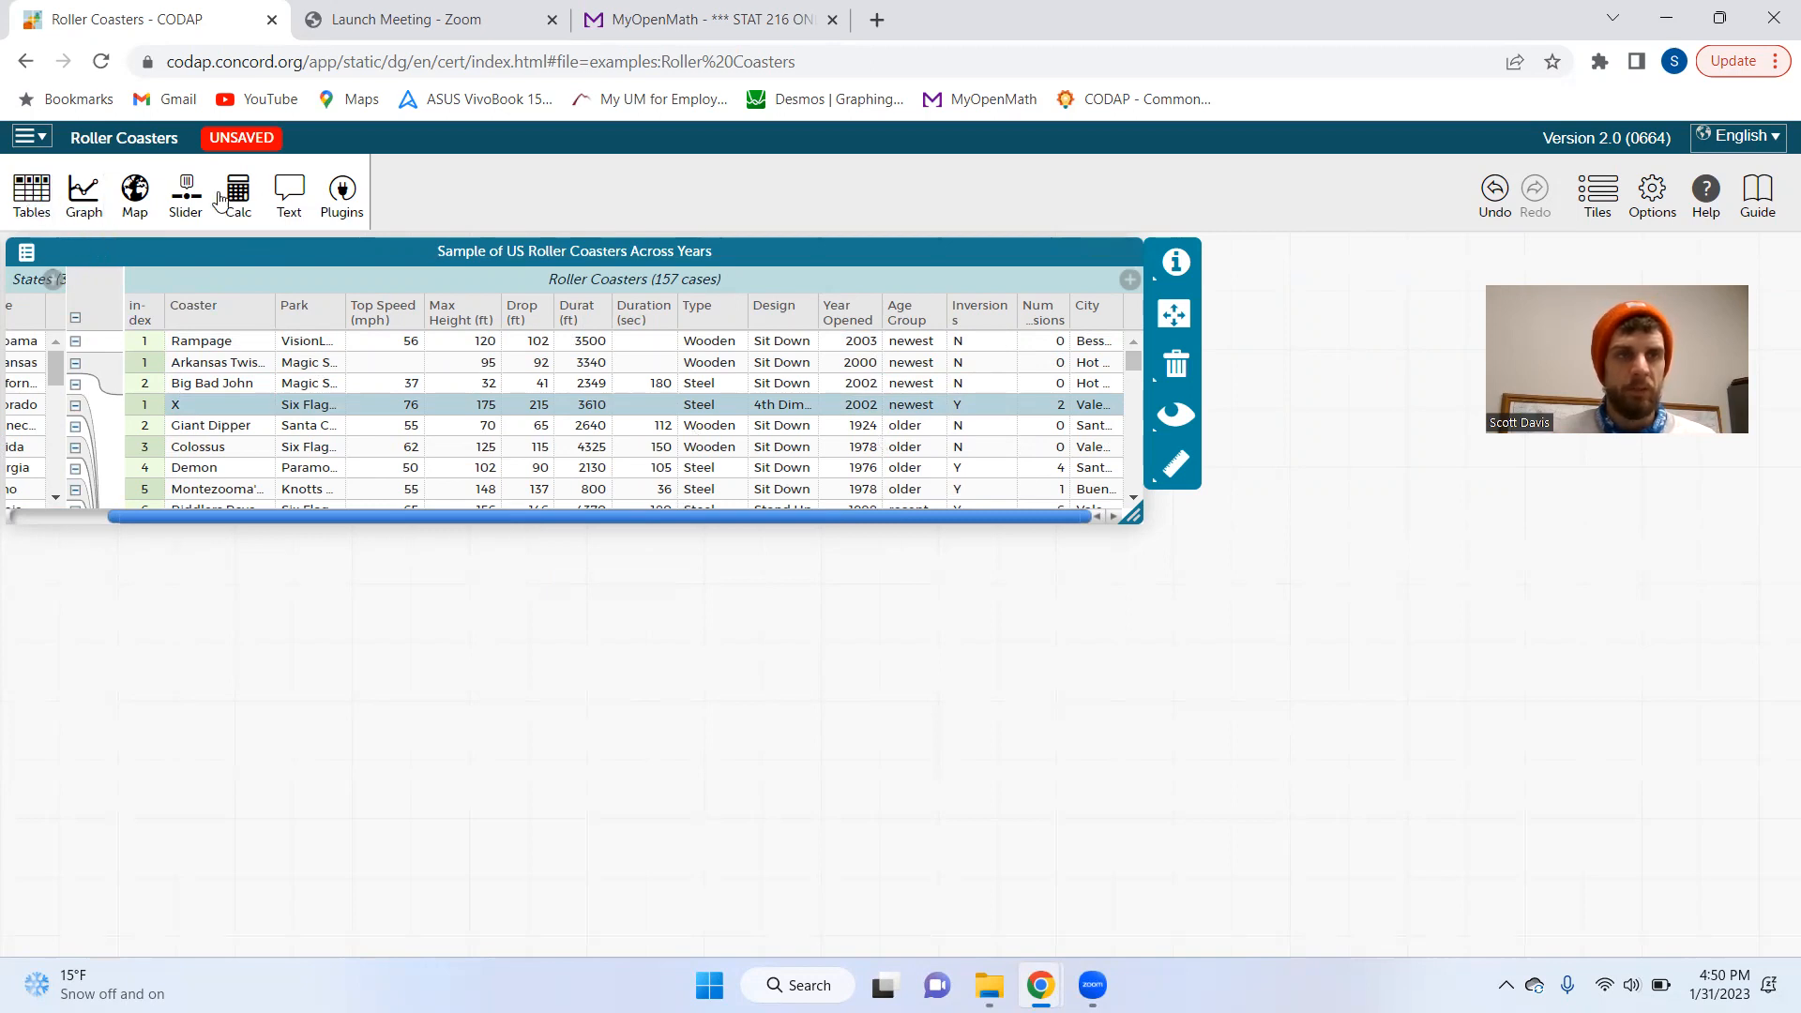
Add a graph of the roller coaster data, select one of its points, and place the graph below the table
{"action": "left_click", "coordinate": [84, 187]}
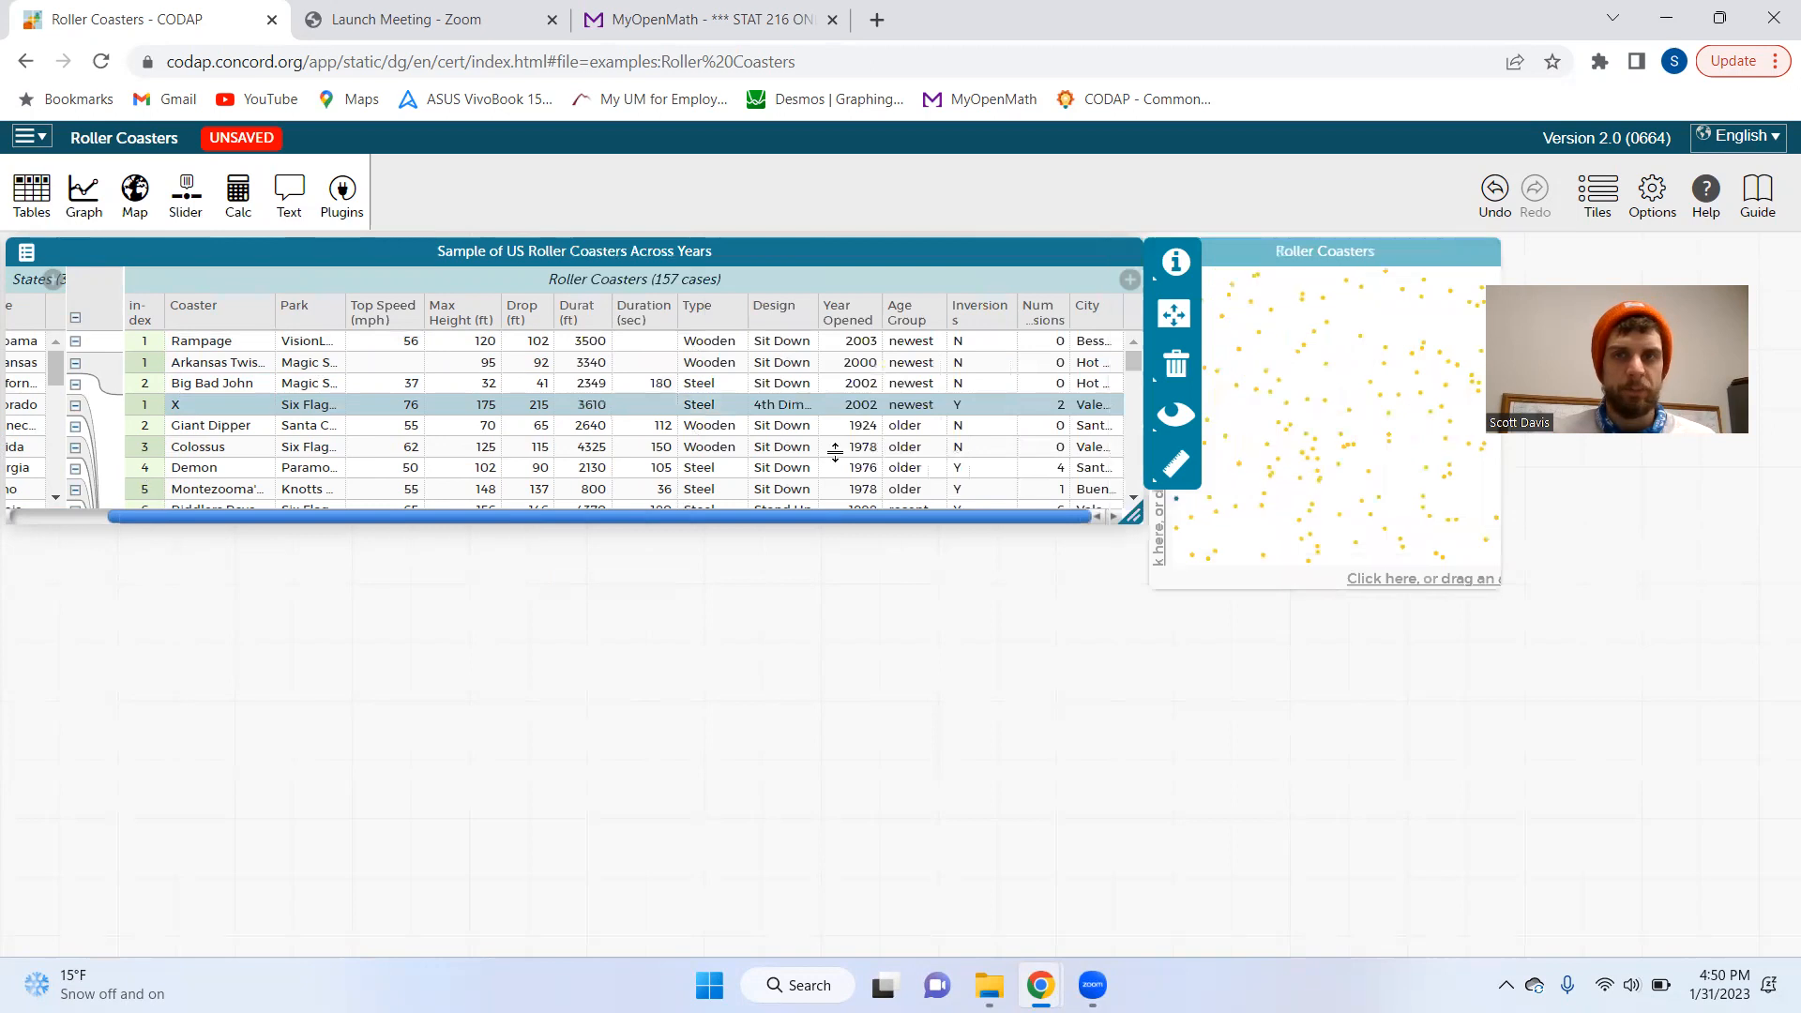
{"action": "left_click_drag", "start_coordinate": [1236, 250], "coordinate": [1037, 531]}
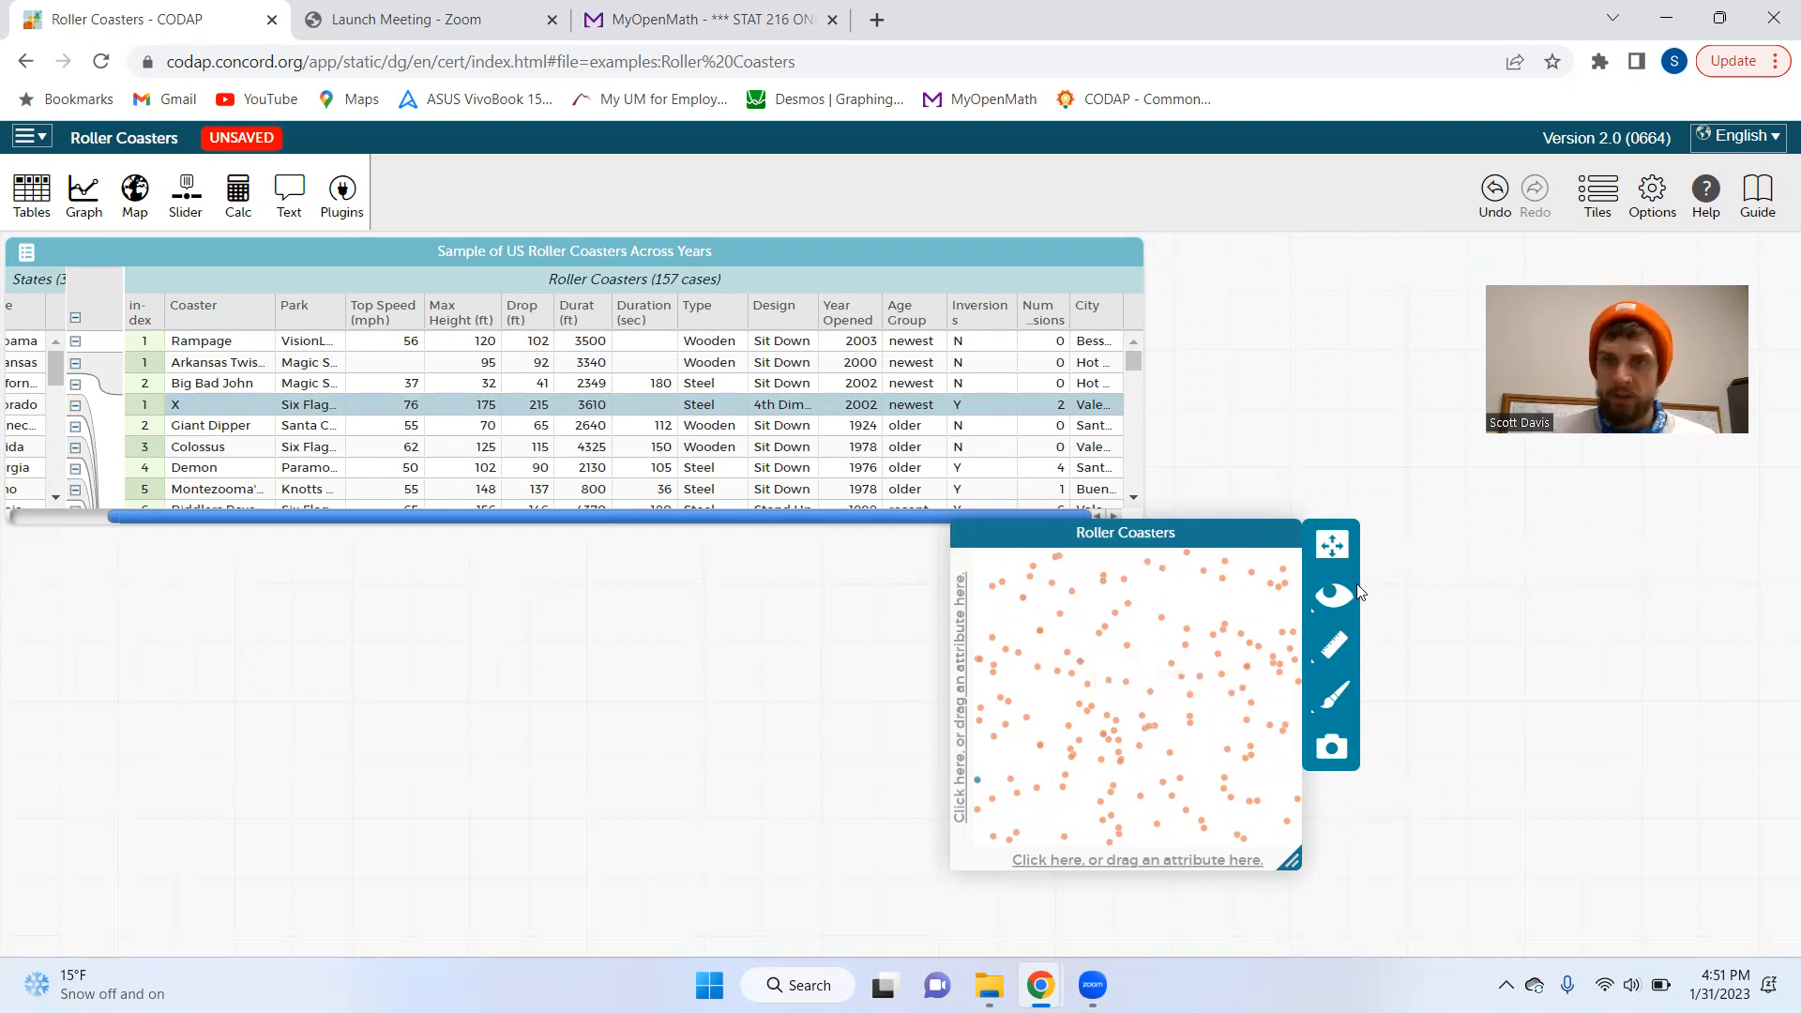
{"action": "left_click", "coordinate": [1188, 554]}
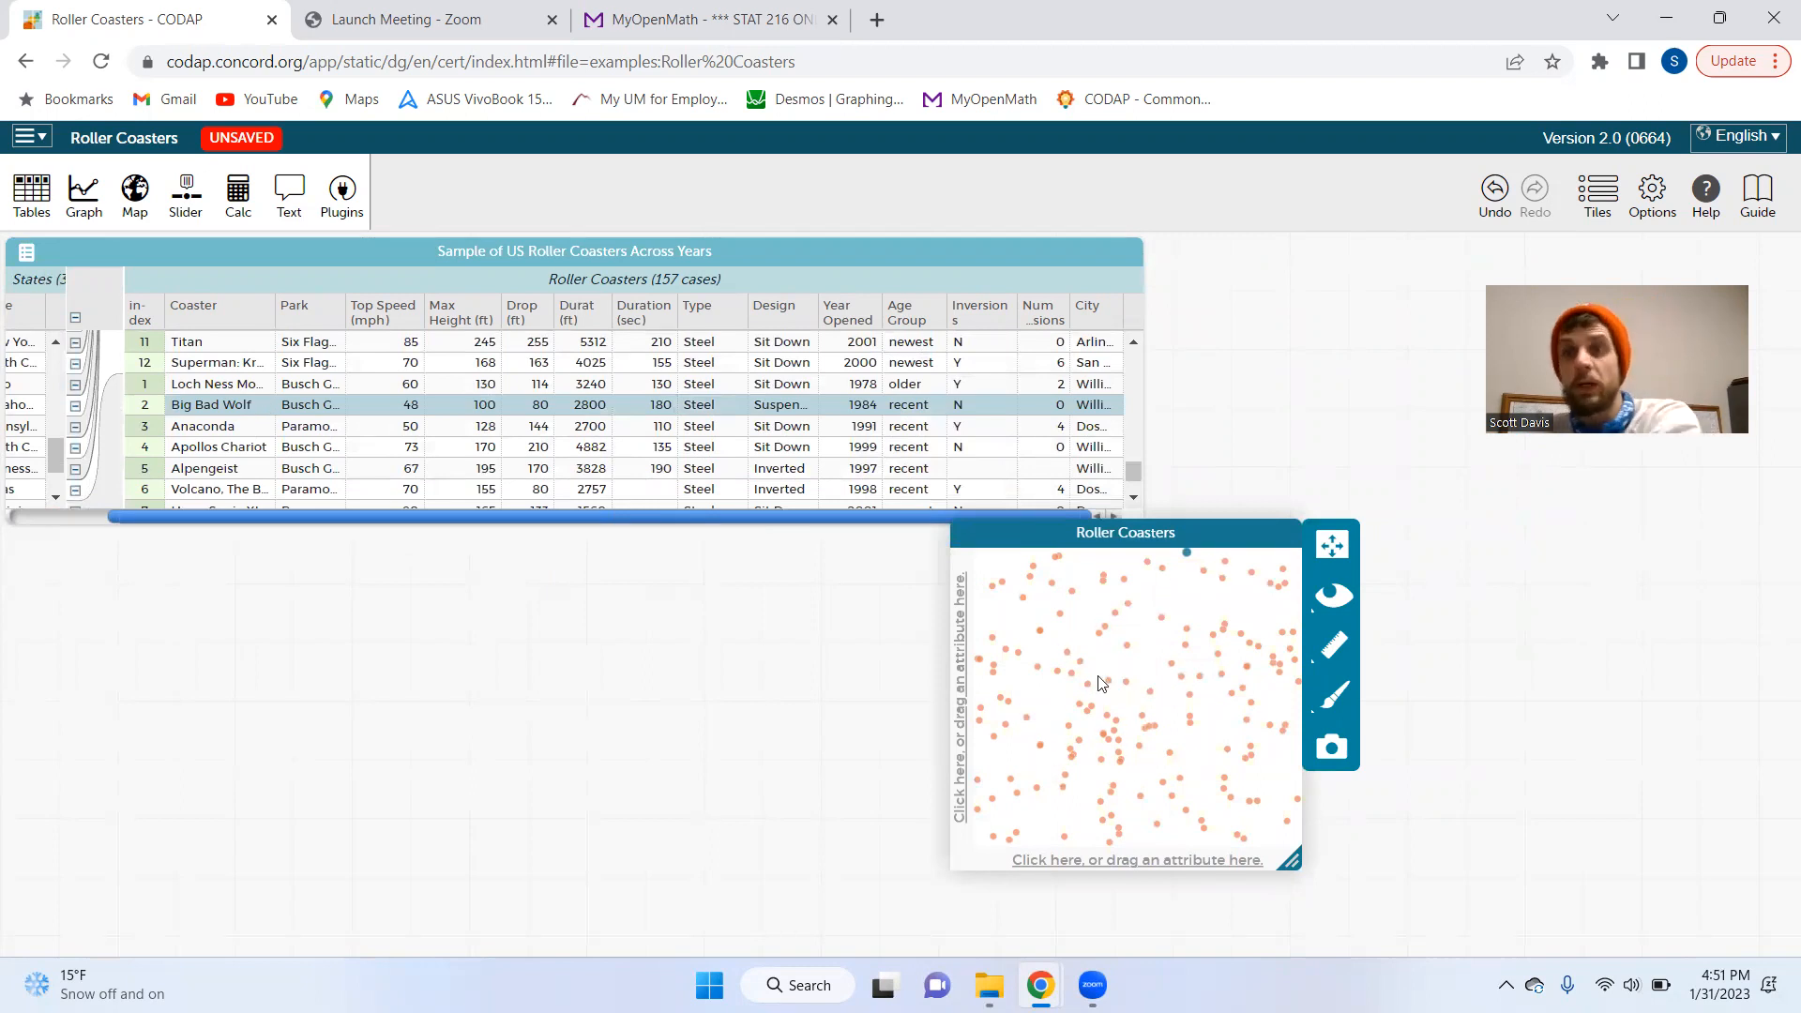
{"action": "left_click_drag", "start_coordinate": [1224, 532], "coordinate": [1102, 282]}
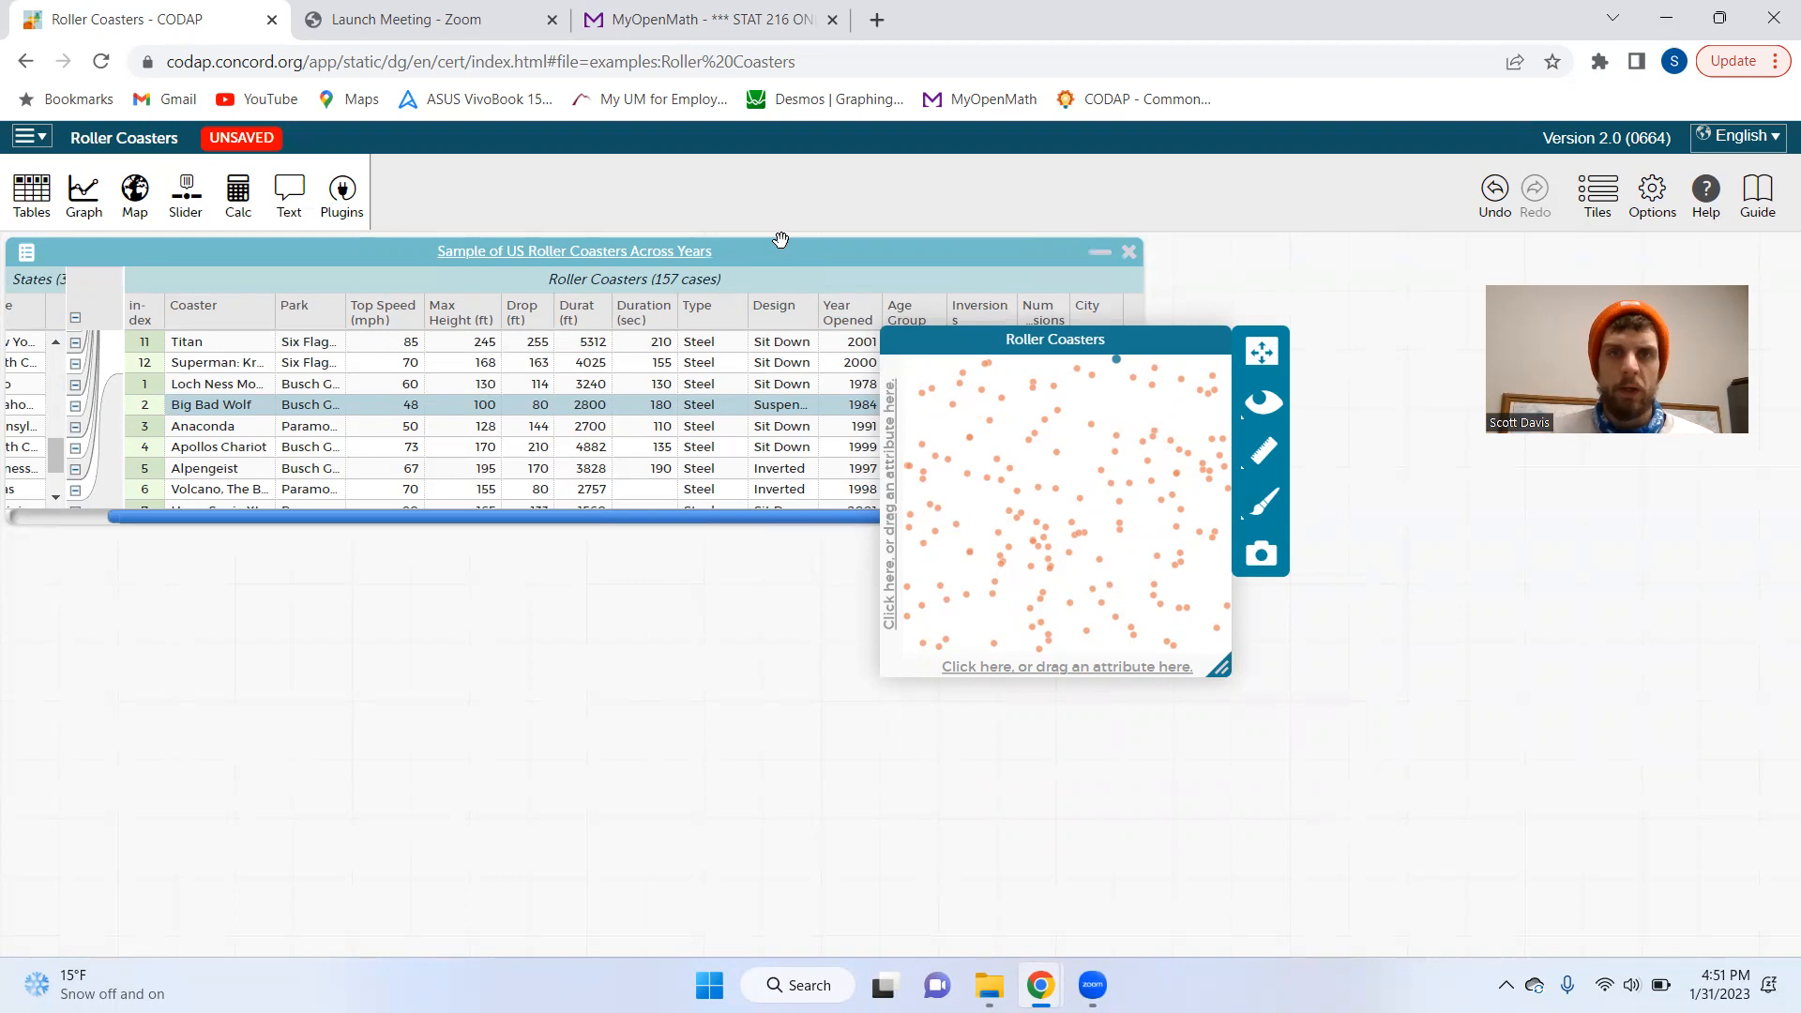
{"action": "left_click_drag", "start_coordinate": [953, 390], "coordinate": [1025, 574]}
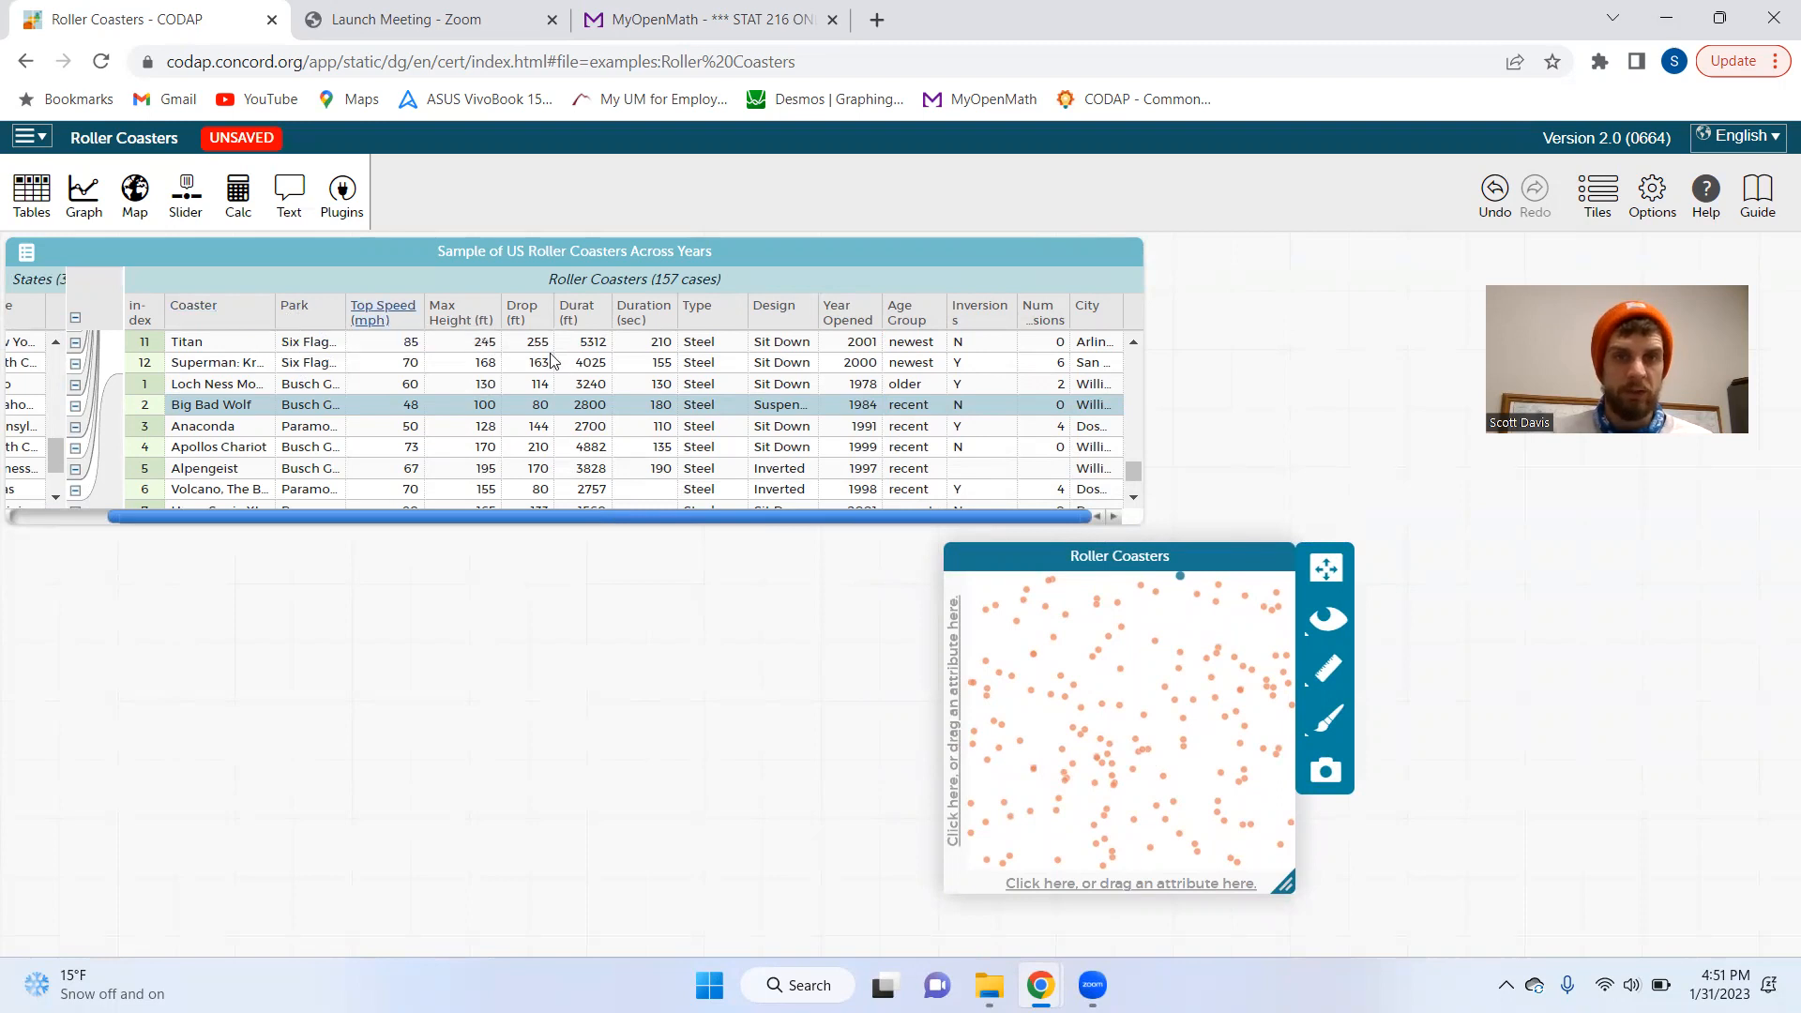
Examine the Type, Design and Age Group values in the table to see which attributes are categorical
{"action": "left_click", "coordinate": [695, 310]}
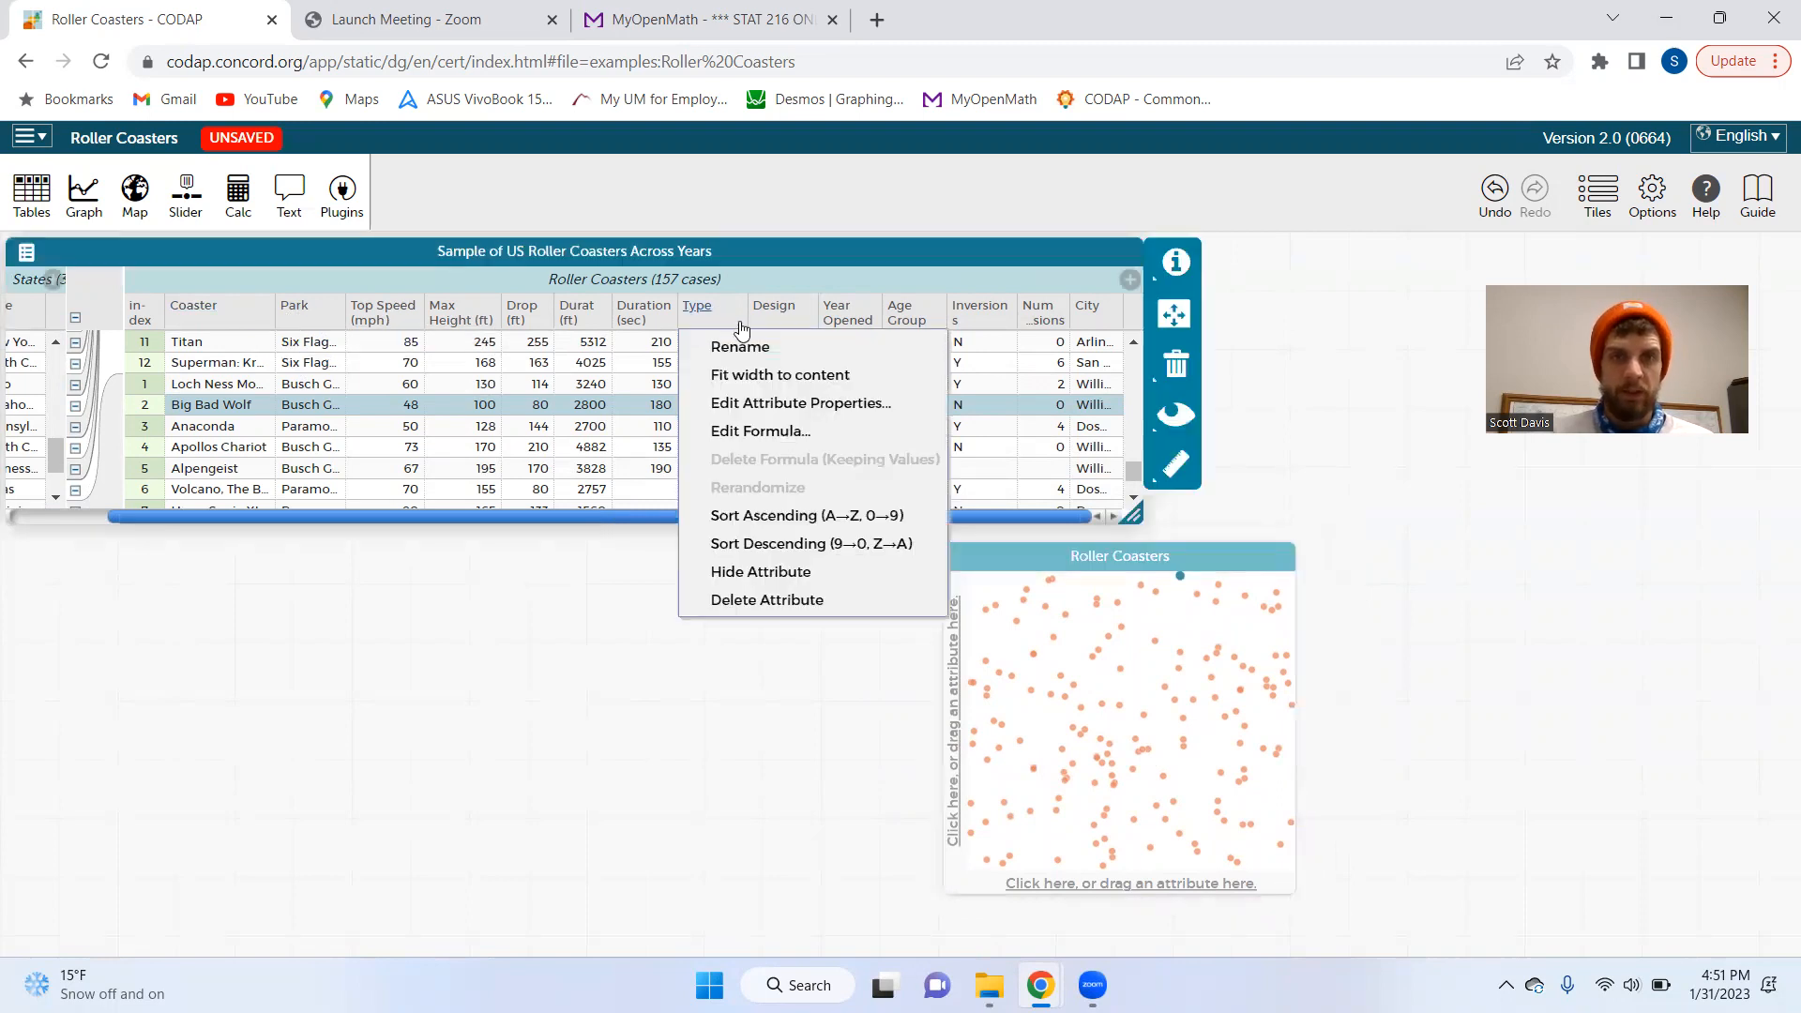
{"action": "left_click", "coordinate": [736, 286]}
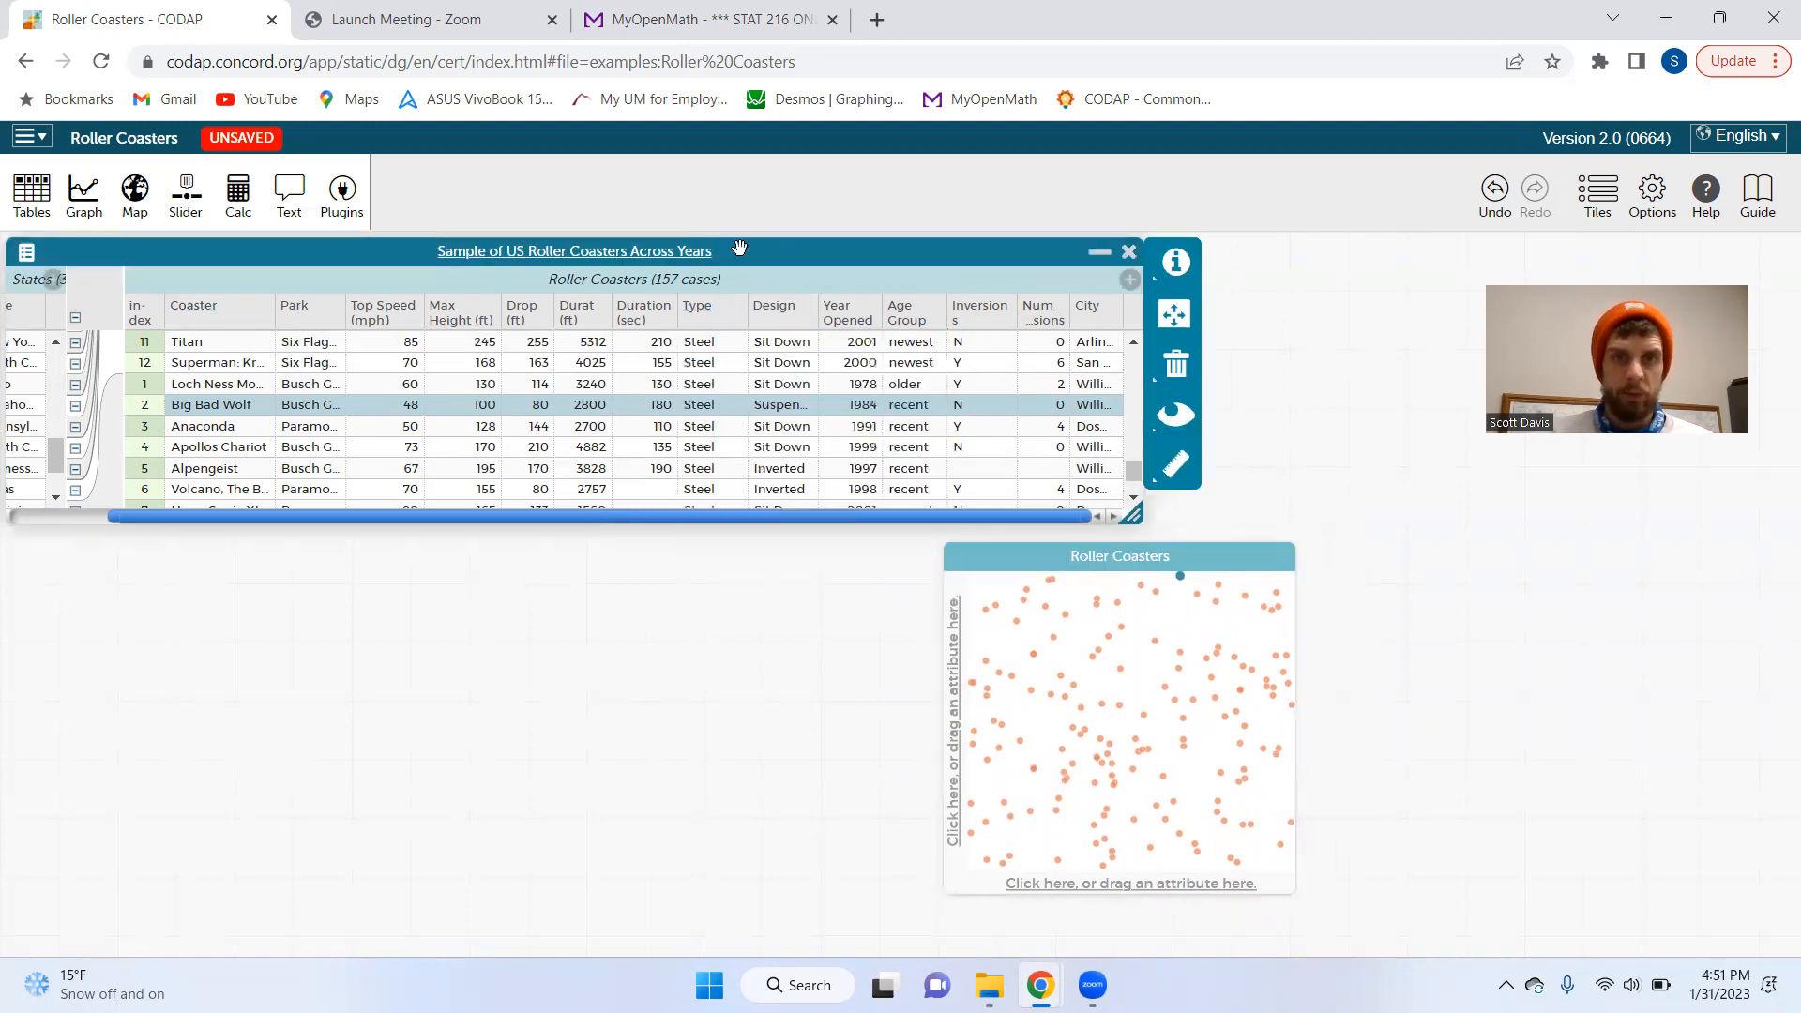
{"action": "left_click", "coordinate": [699, 433]}
{"action": "left_click", "coordinate": [798, 315]}
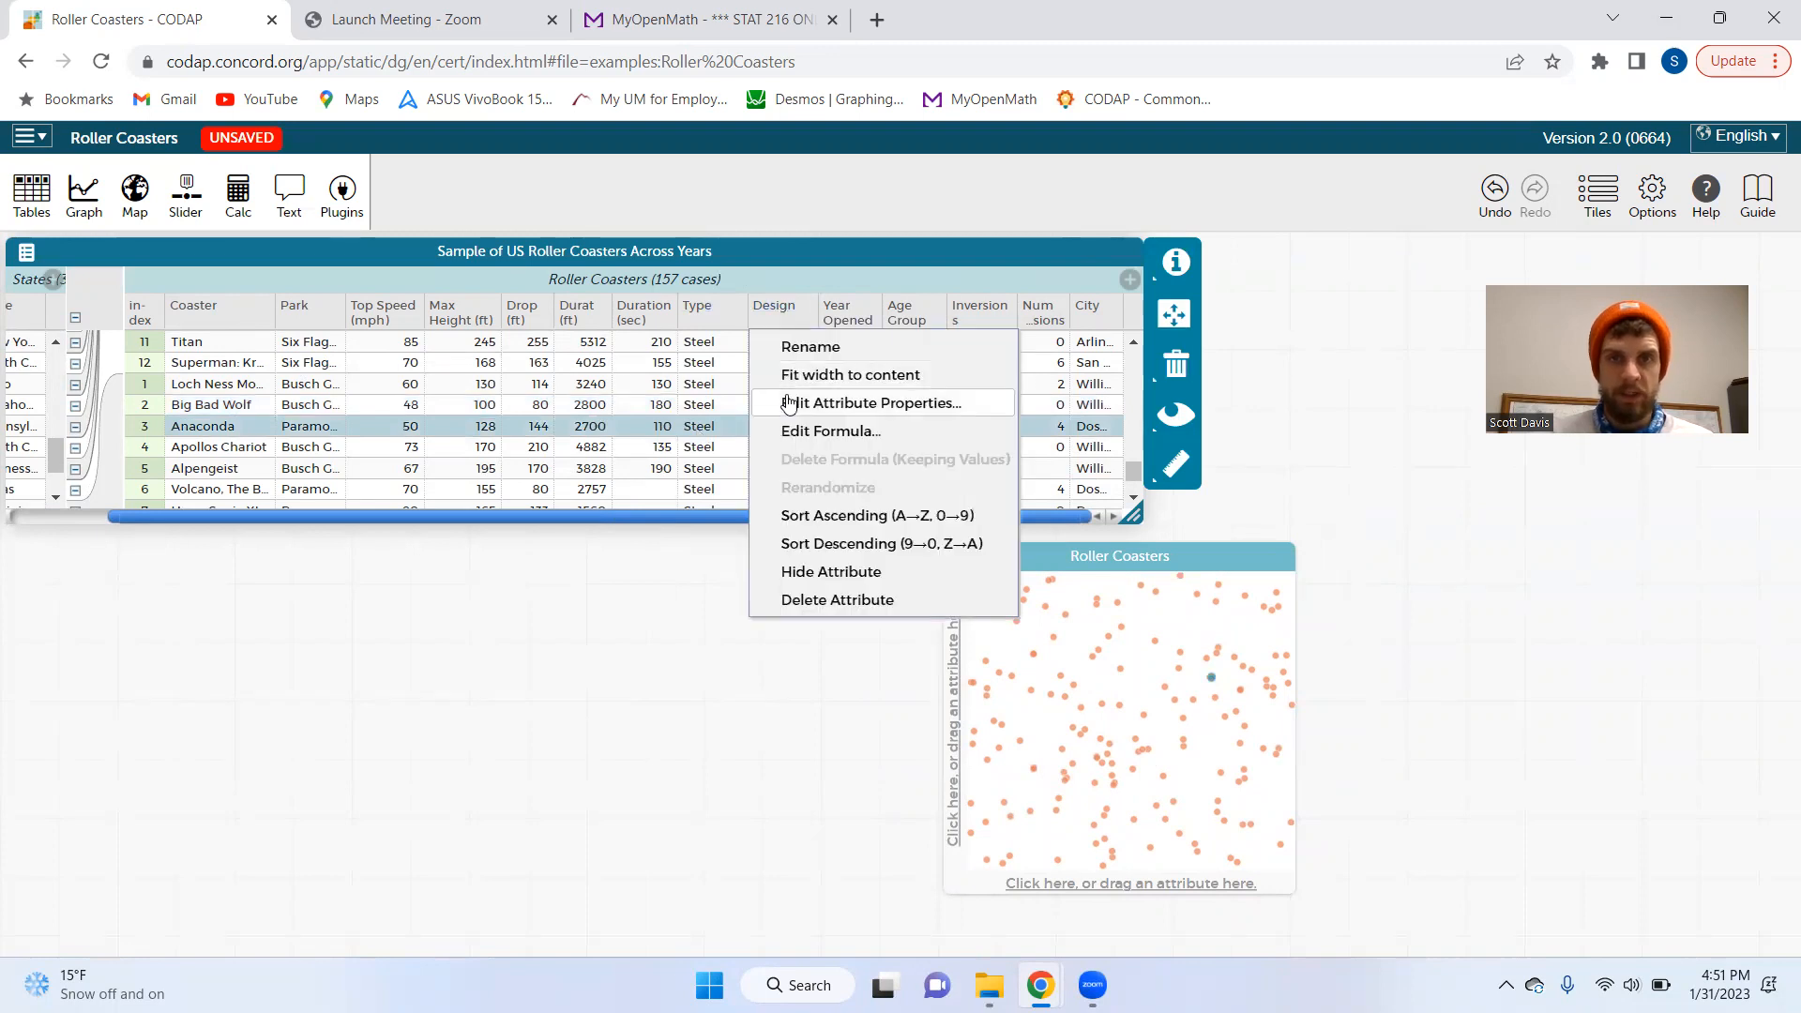
{"action": "left_click", "coordinate": [750, 384]}
{"action": "scroll", "coordinate": [793, 432], "scroll_direction": "down", "scroll_amount": 3}
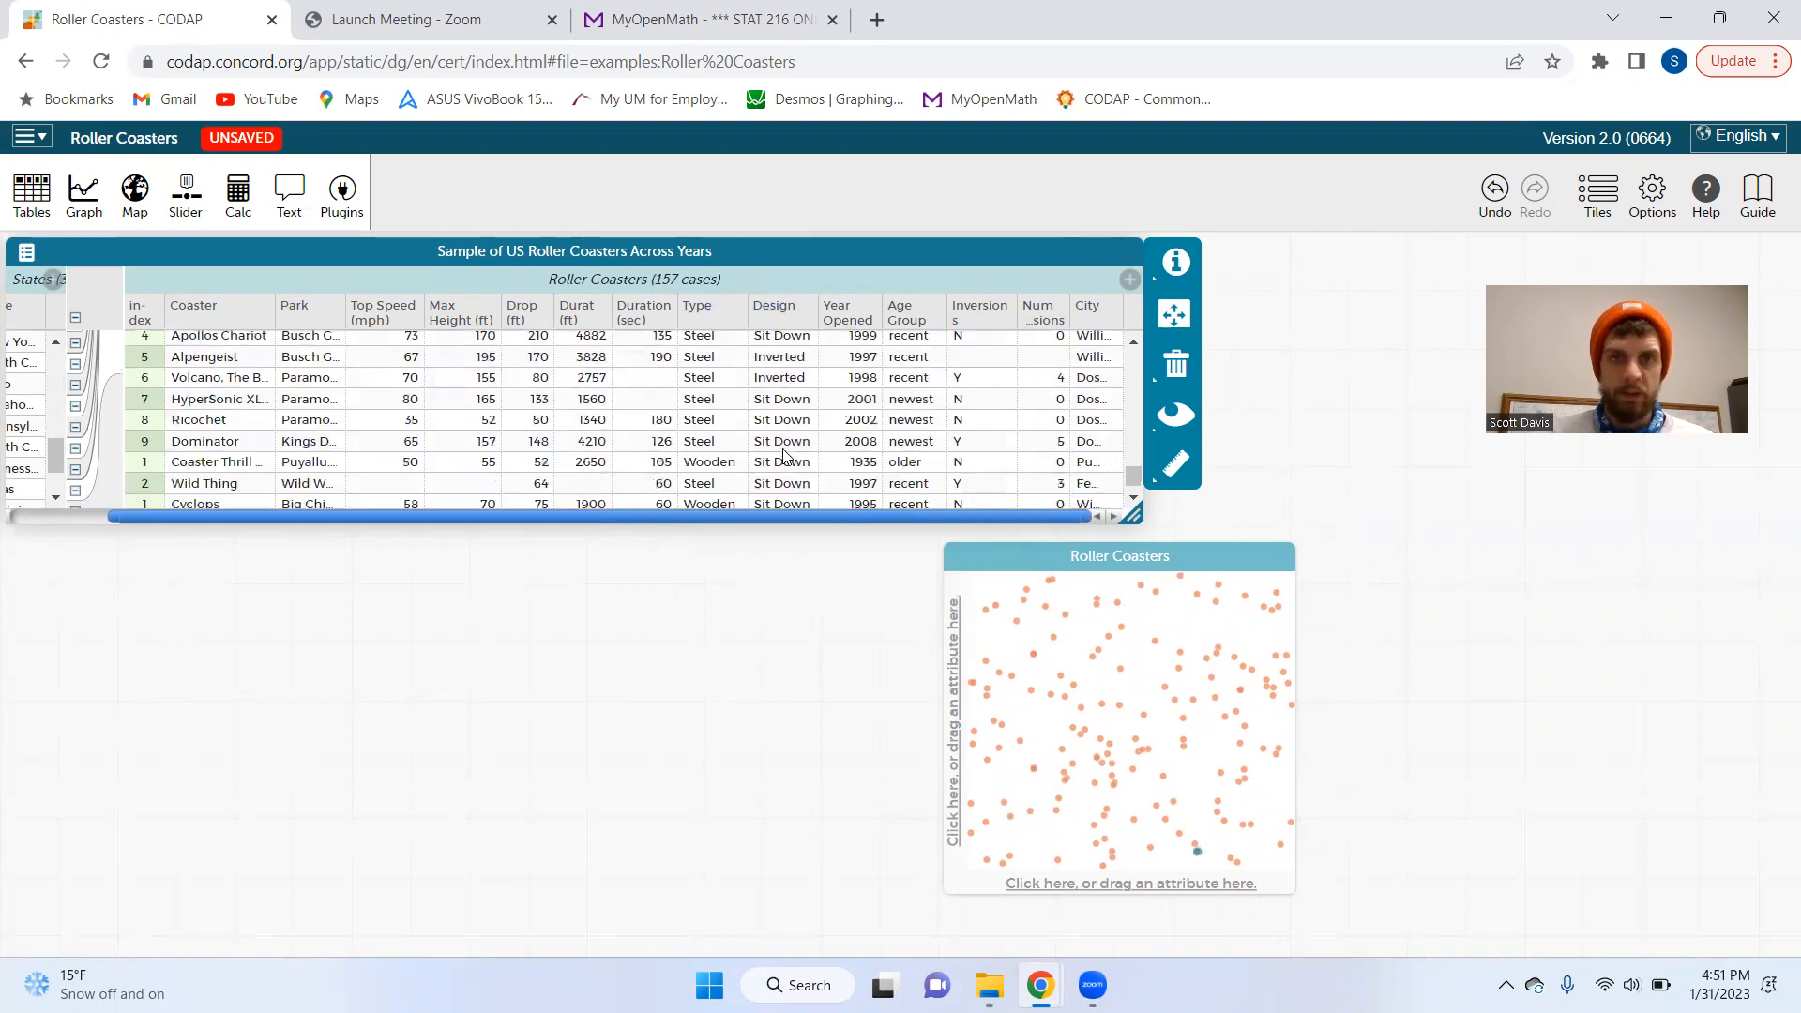
{"action": "scroll", "coordinate": [873, 394], "scroll_direction": "up", "scroll_amount": 6}
{"action": "left_click", "coordinate": [907, 353]}
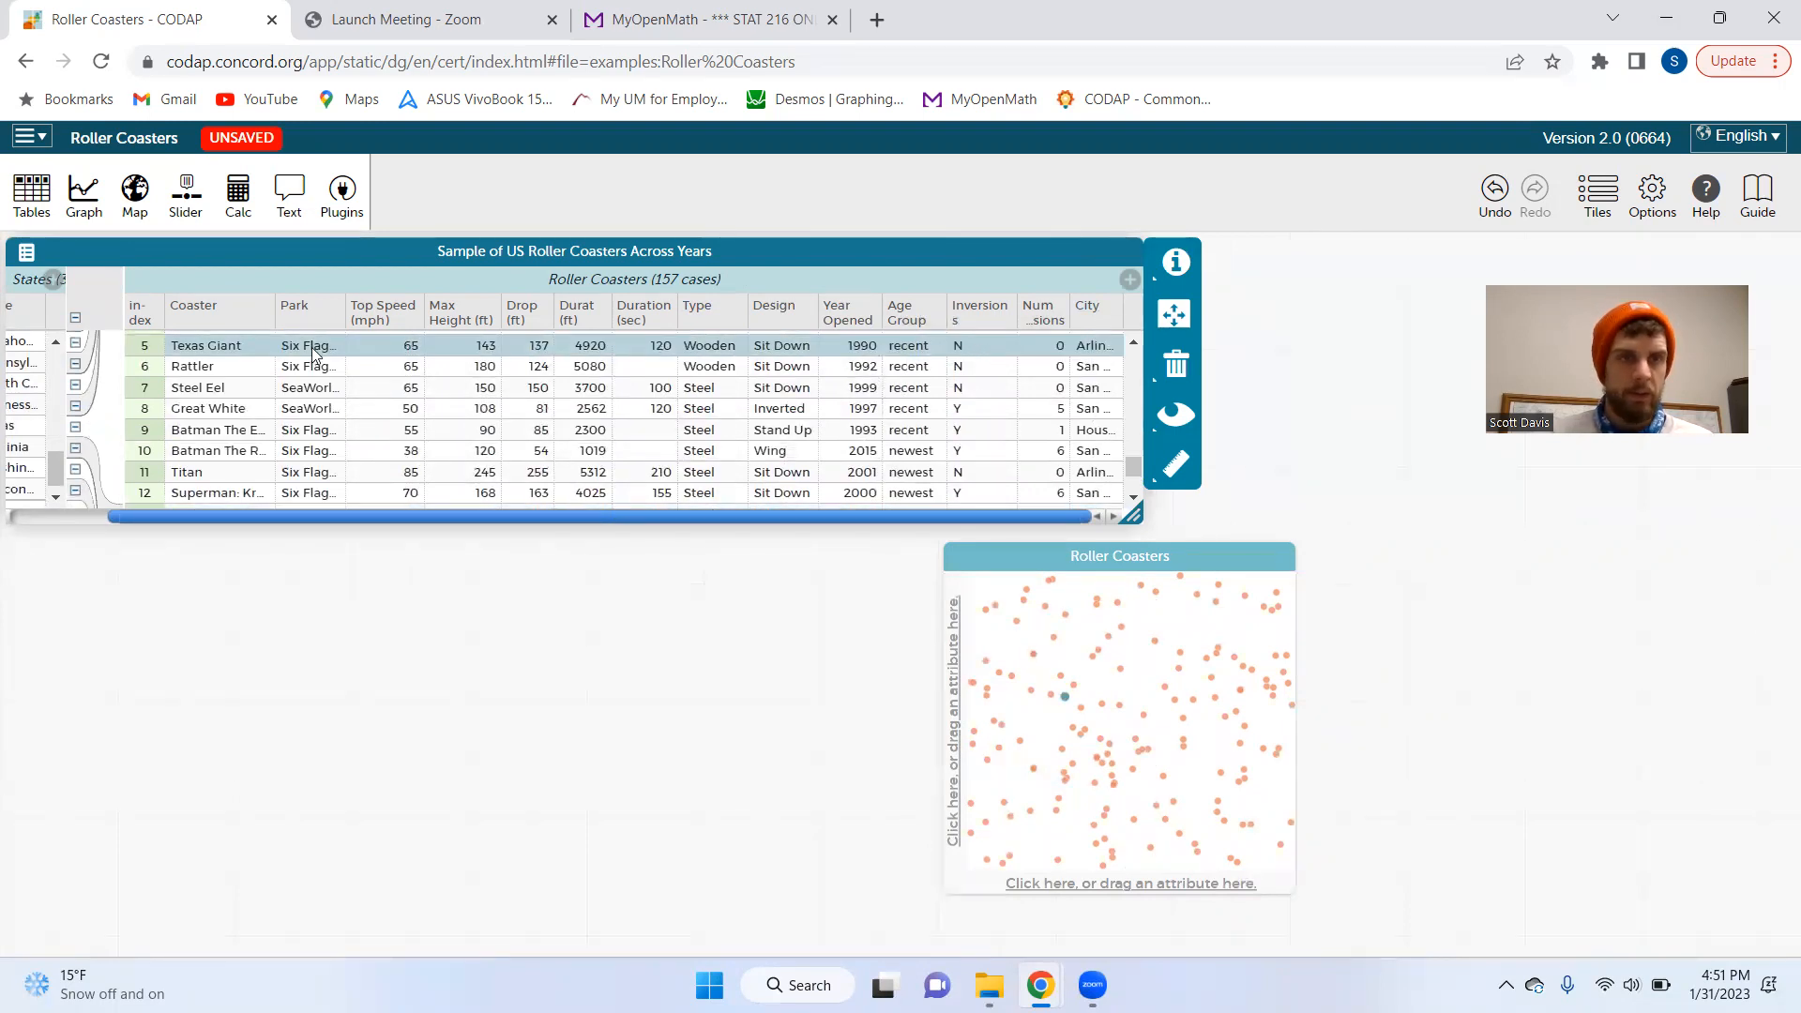
Plot Coaster on the graph's horizontal axis and widen the graph to fit more coaster names
{"action": "left_click", "coordinate": [980, 557]}
{"action": "left_click_drag", "start_coordinate": [980, 557], "coordinate": [940, 552]}
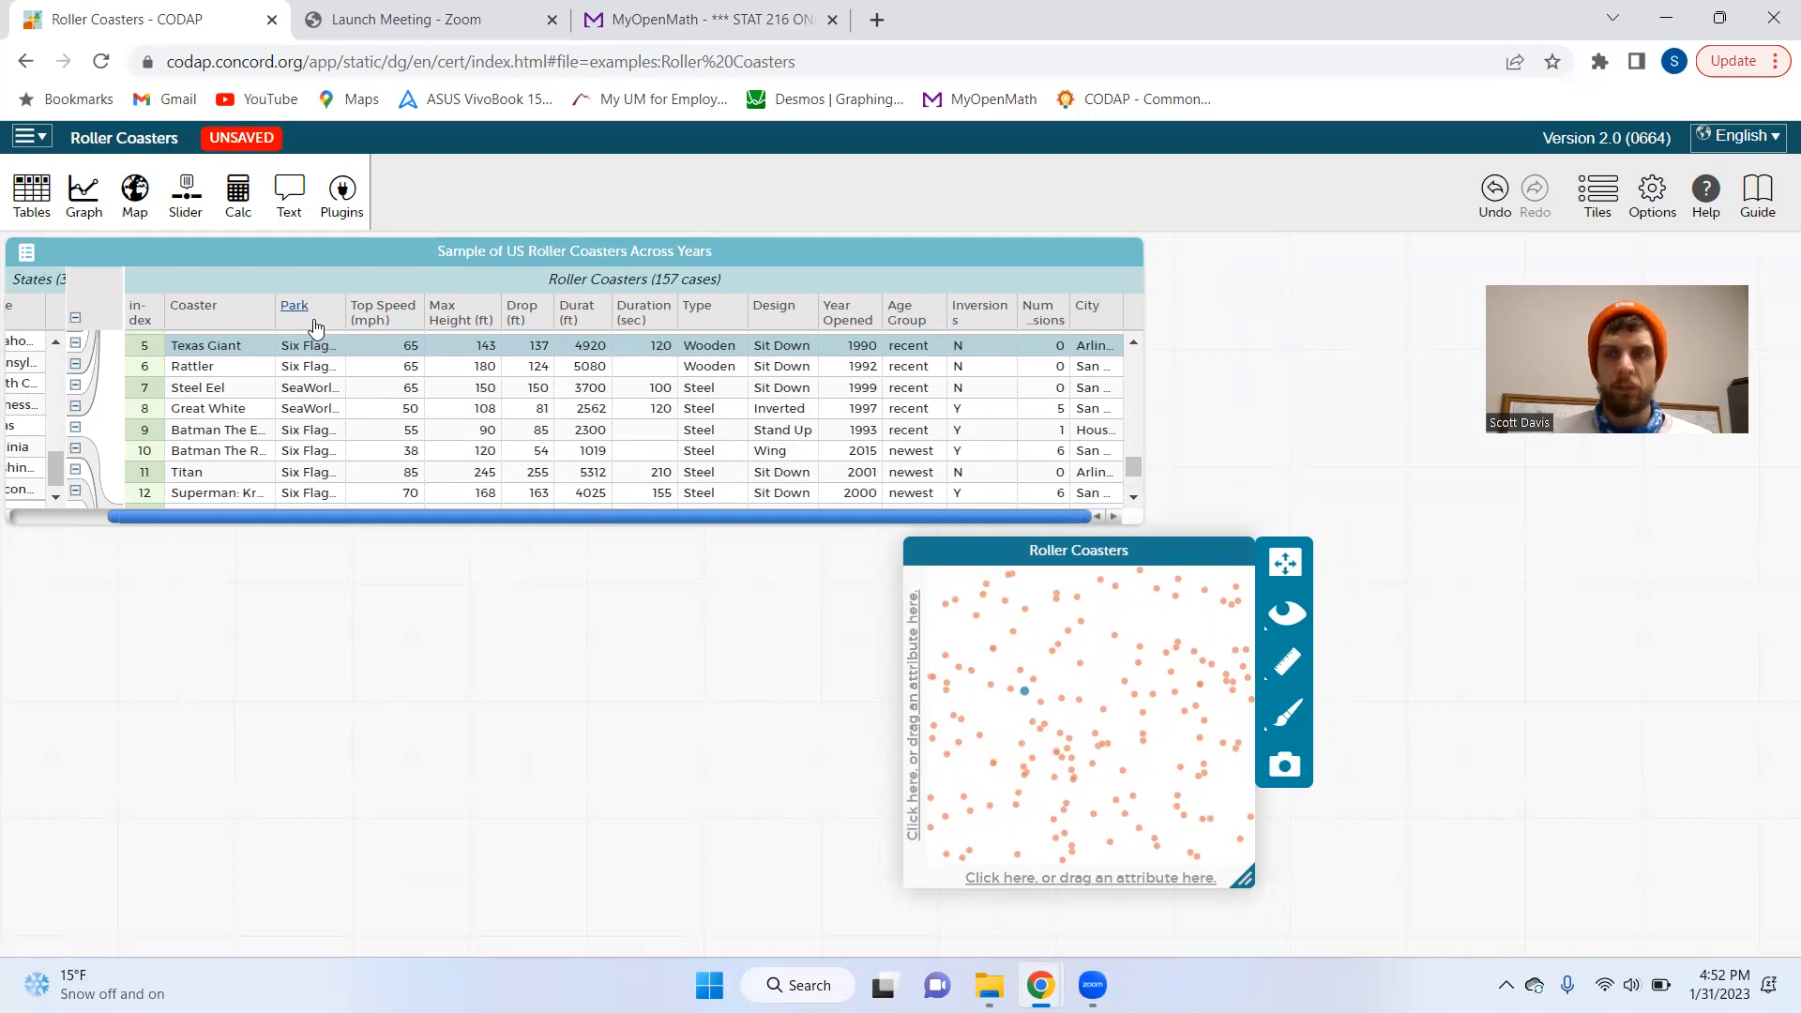
{"action": "left_click_drag", "start_coordinate": [193, 310], "coordinate": [172, 395]}
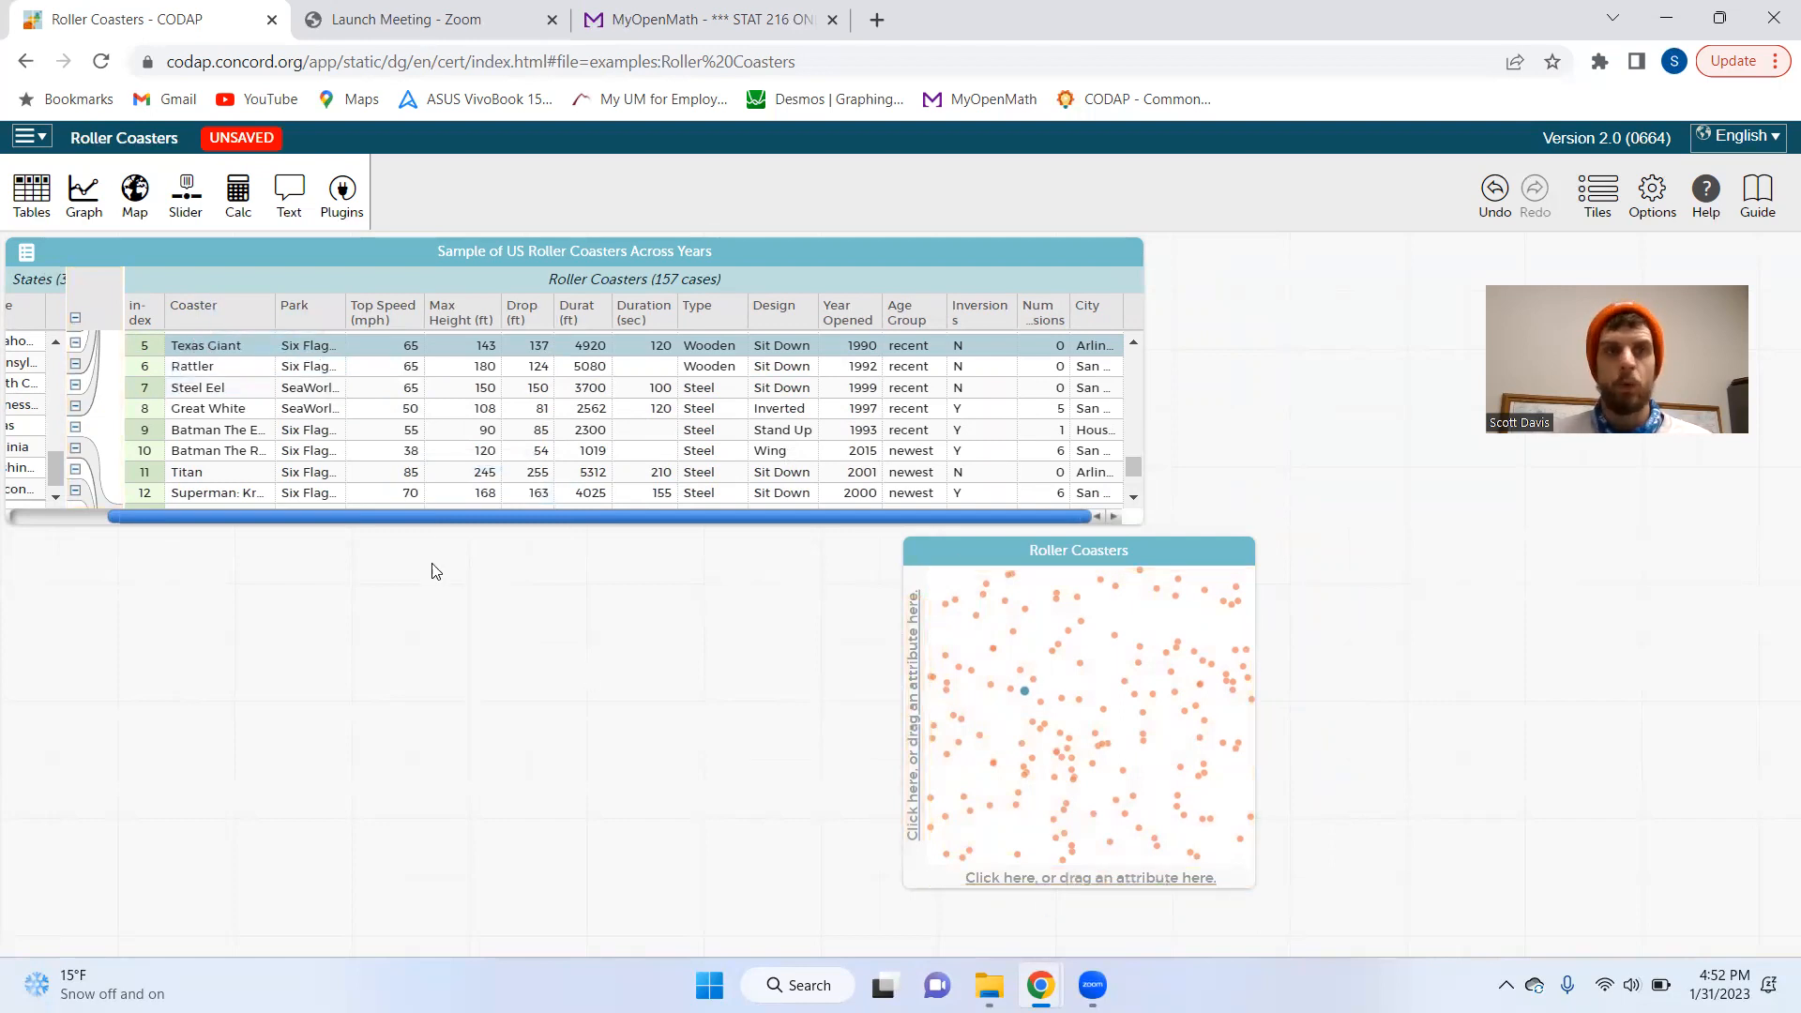
{"action": "left_click_drag", "start_coordinate": [226, 308], "coordinate": [1013, 878]}
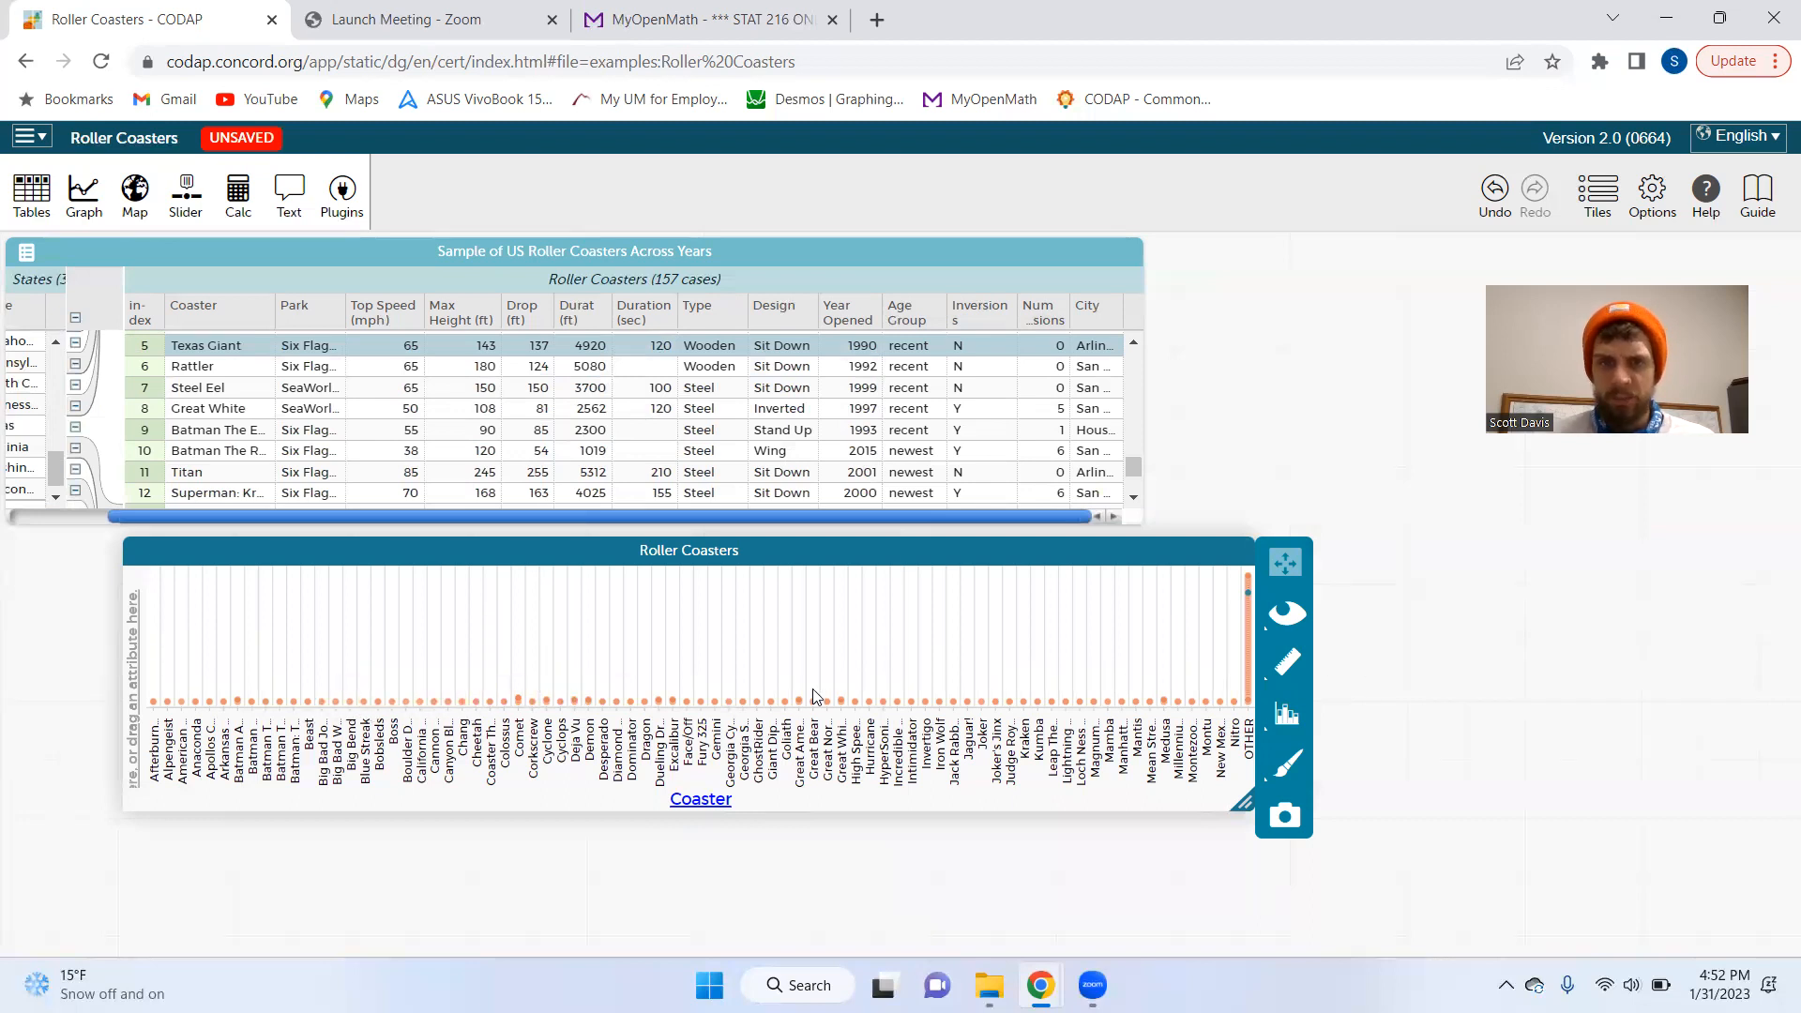
{"action": "mouse_move", "coordinate": [843, 706]}
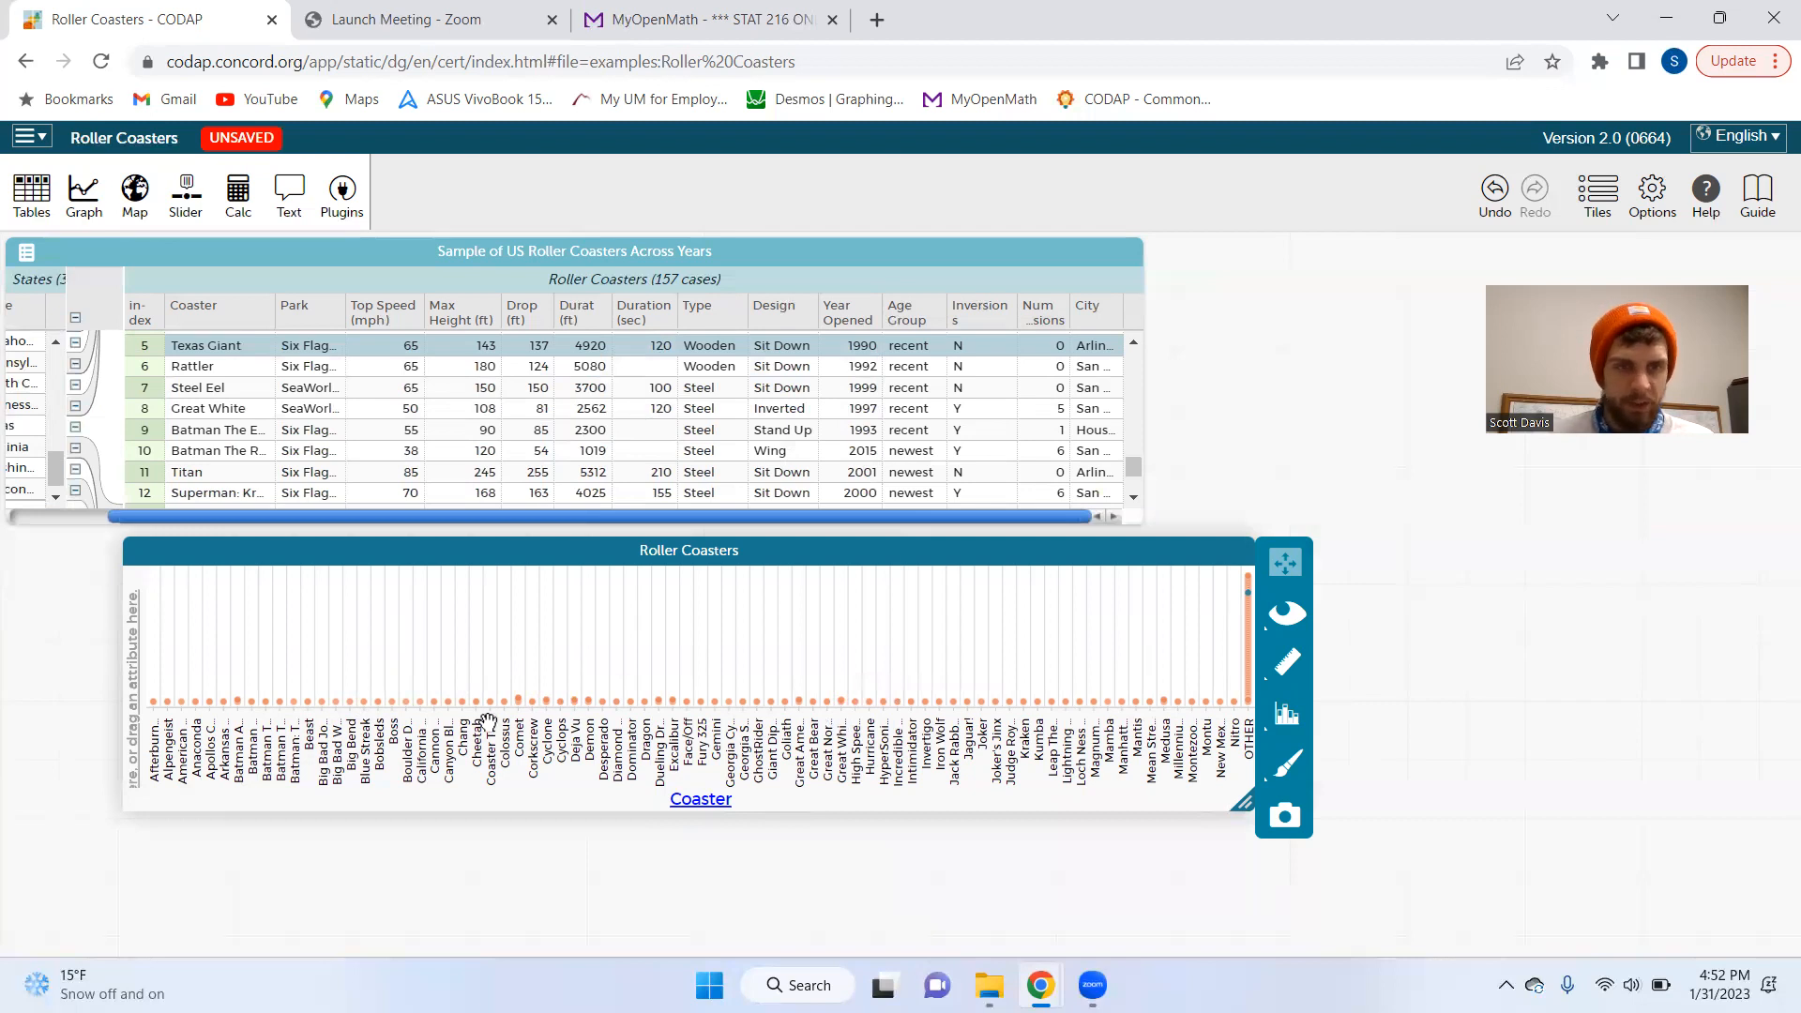
{"action": "mouse_move", "coordinate": [522, 705]}
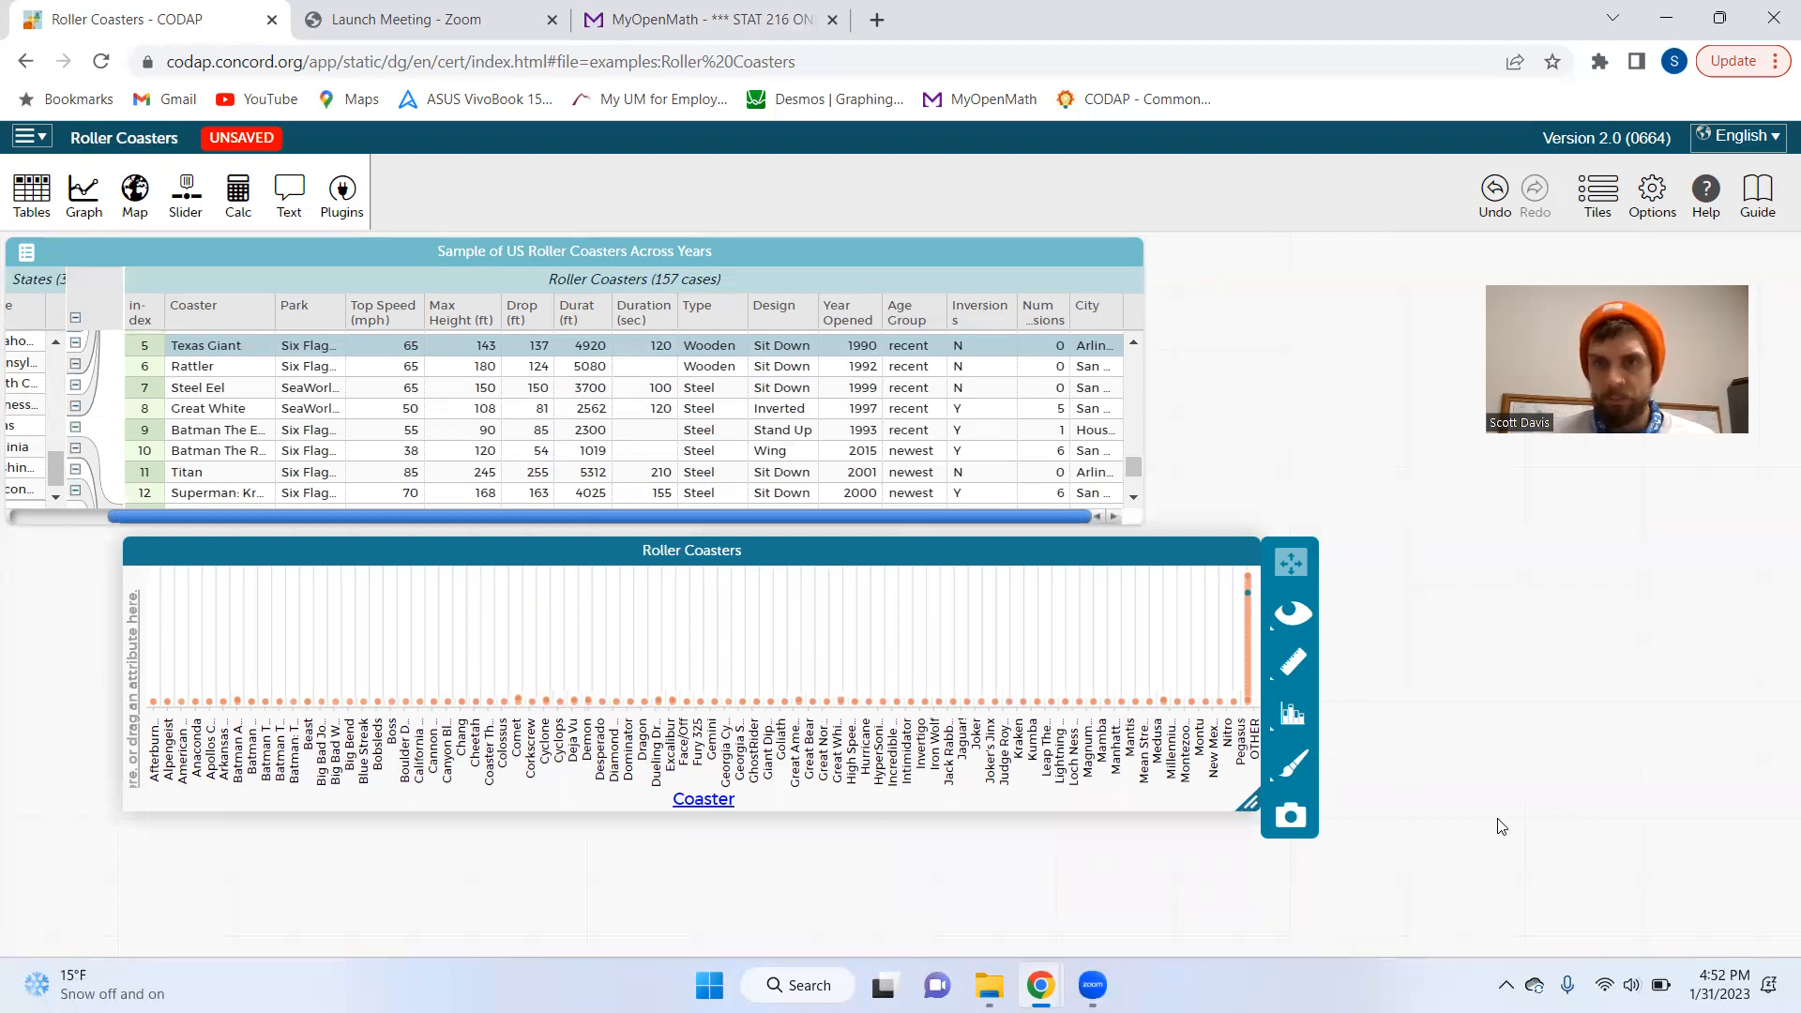
{"action": "left_click_drag", "start_coordinate": [1502, 826], "coordinate": [1573, 807]}
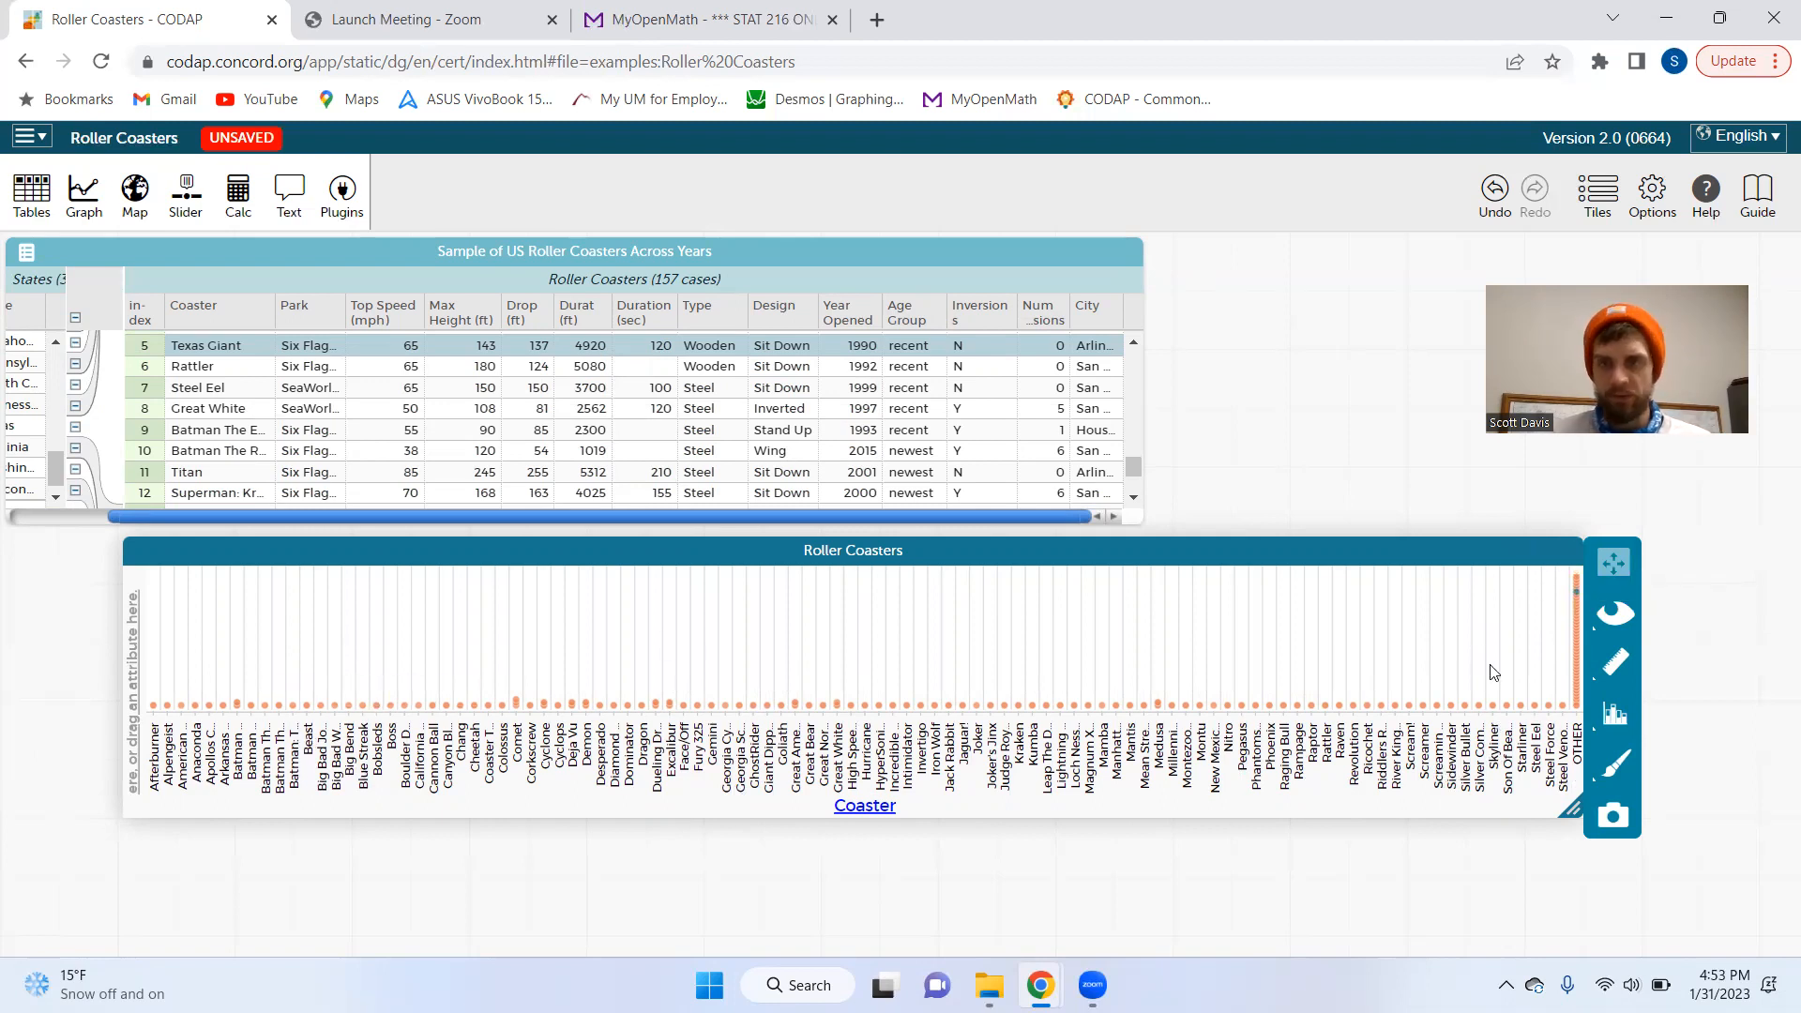
Close the Coaster graph and add a new empty graph, placing it over the table's lower corner
{"action": "left_click", "coordinate": [1565, 549]}
{"action": "left_click", "coordinate": [92, 209]}
{"action": "left_click_drag", "start_coordinate": [1216, 253], "coordinate": [1105, 399]}
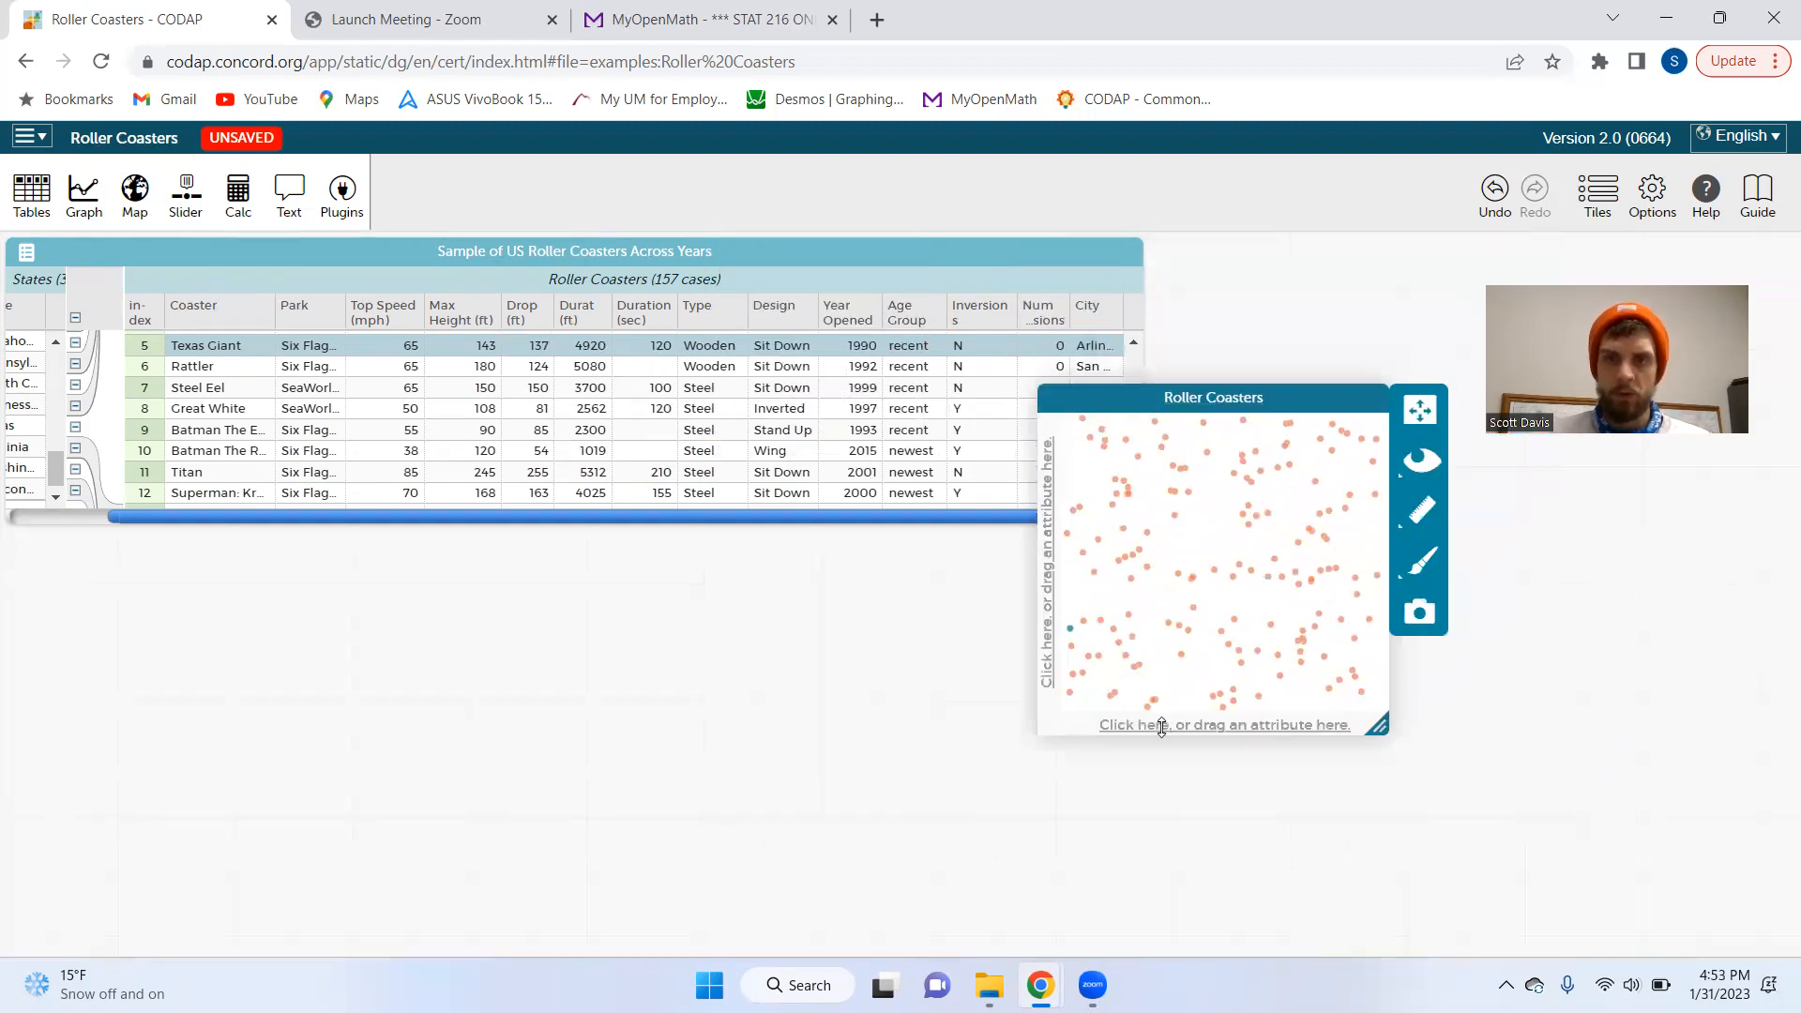
Plot the Park attribute from Roller Coasters on the new graph's horizontal axis
{"action": "left_click", "coordinate": [1160, 730]}
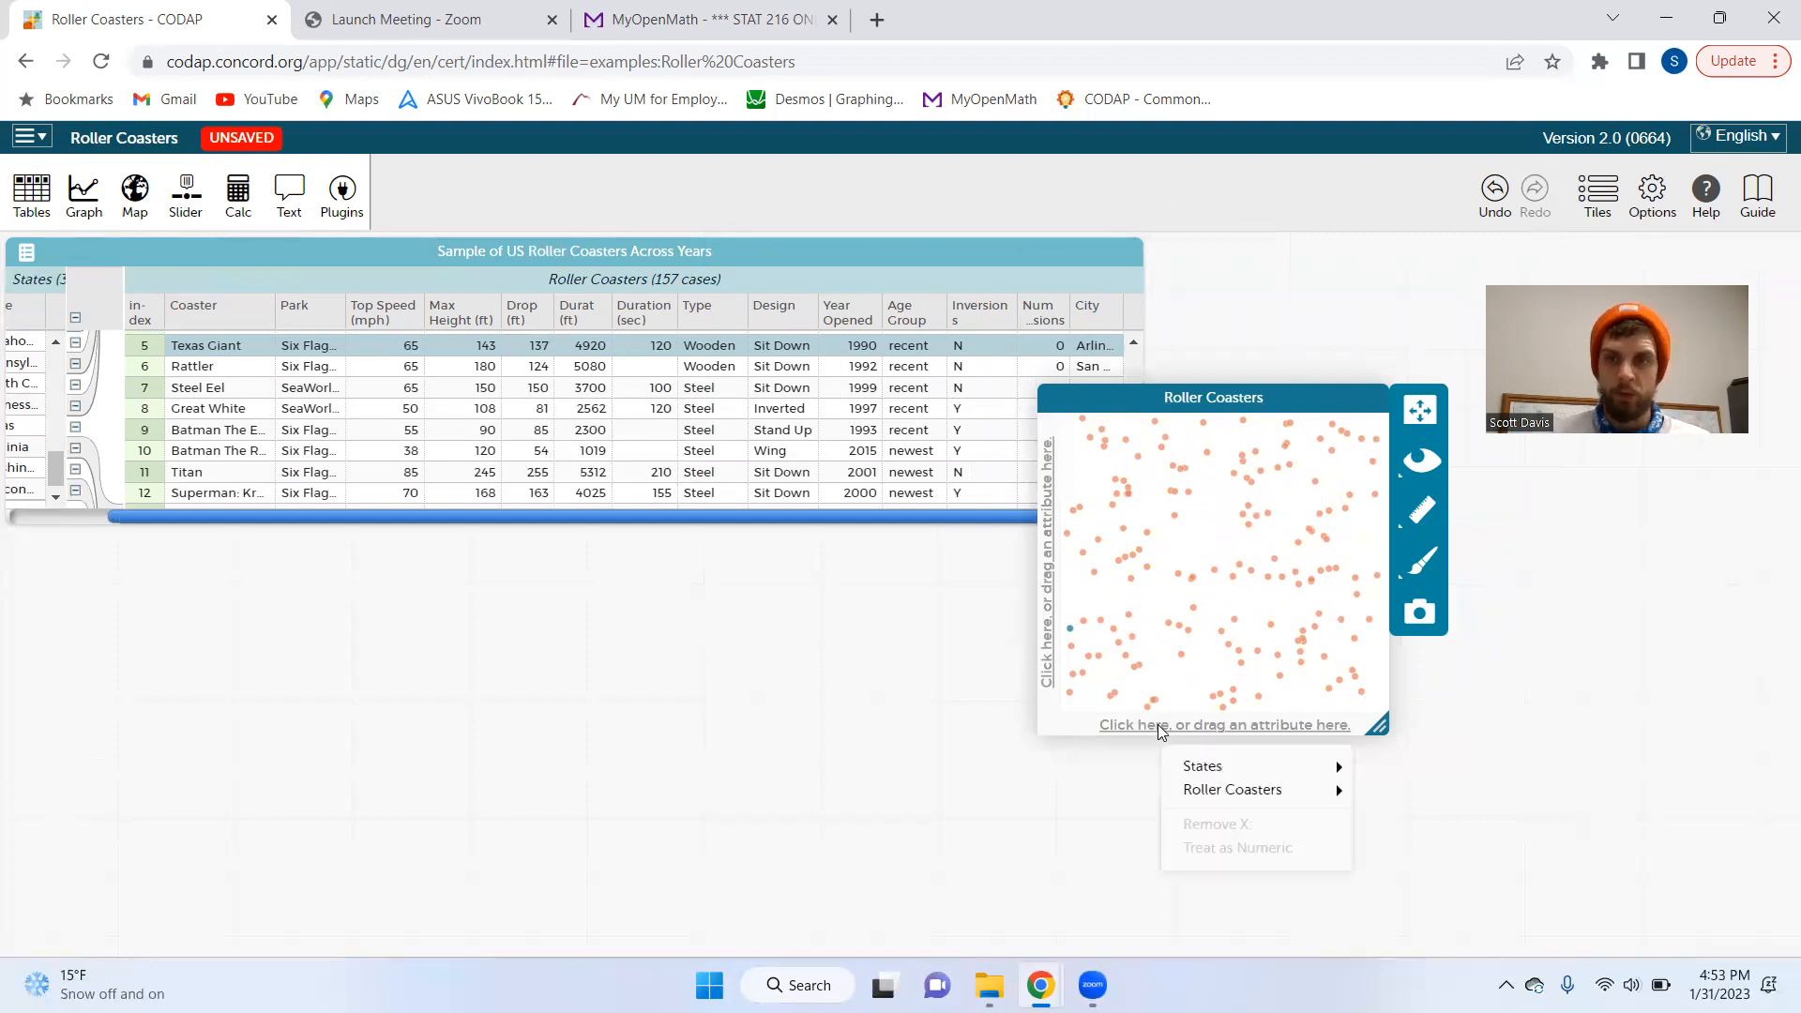
{"action": "mouse_move", "coordinate": [1235, 791]}
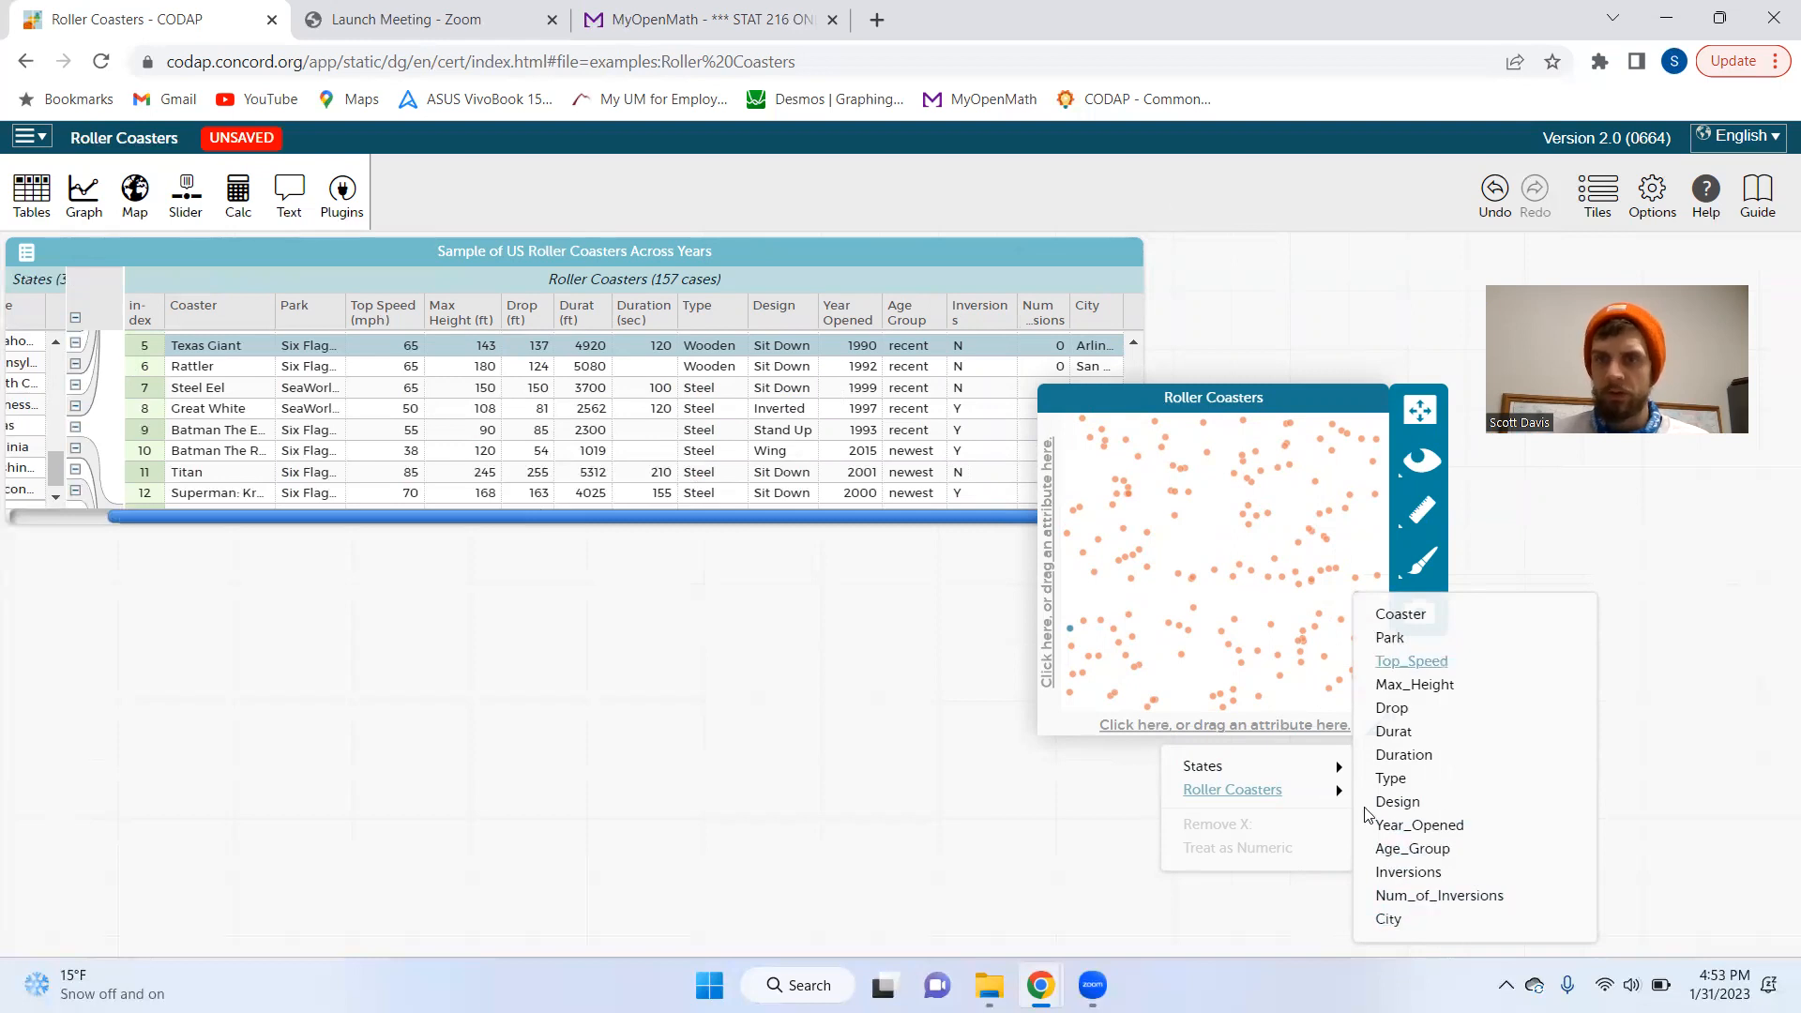
{"action": "left_click", "coordinate": [1391, 639]}
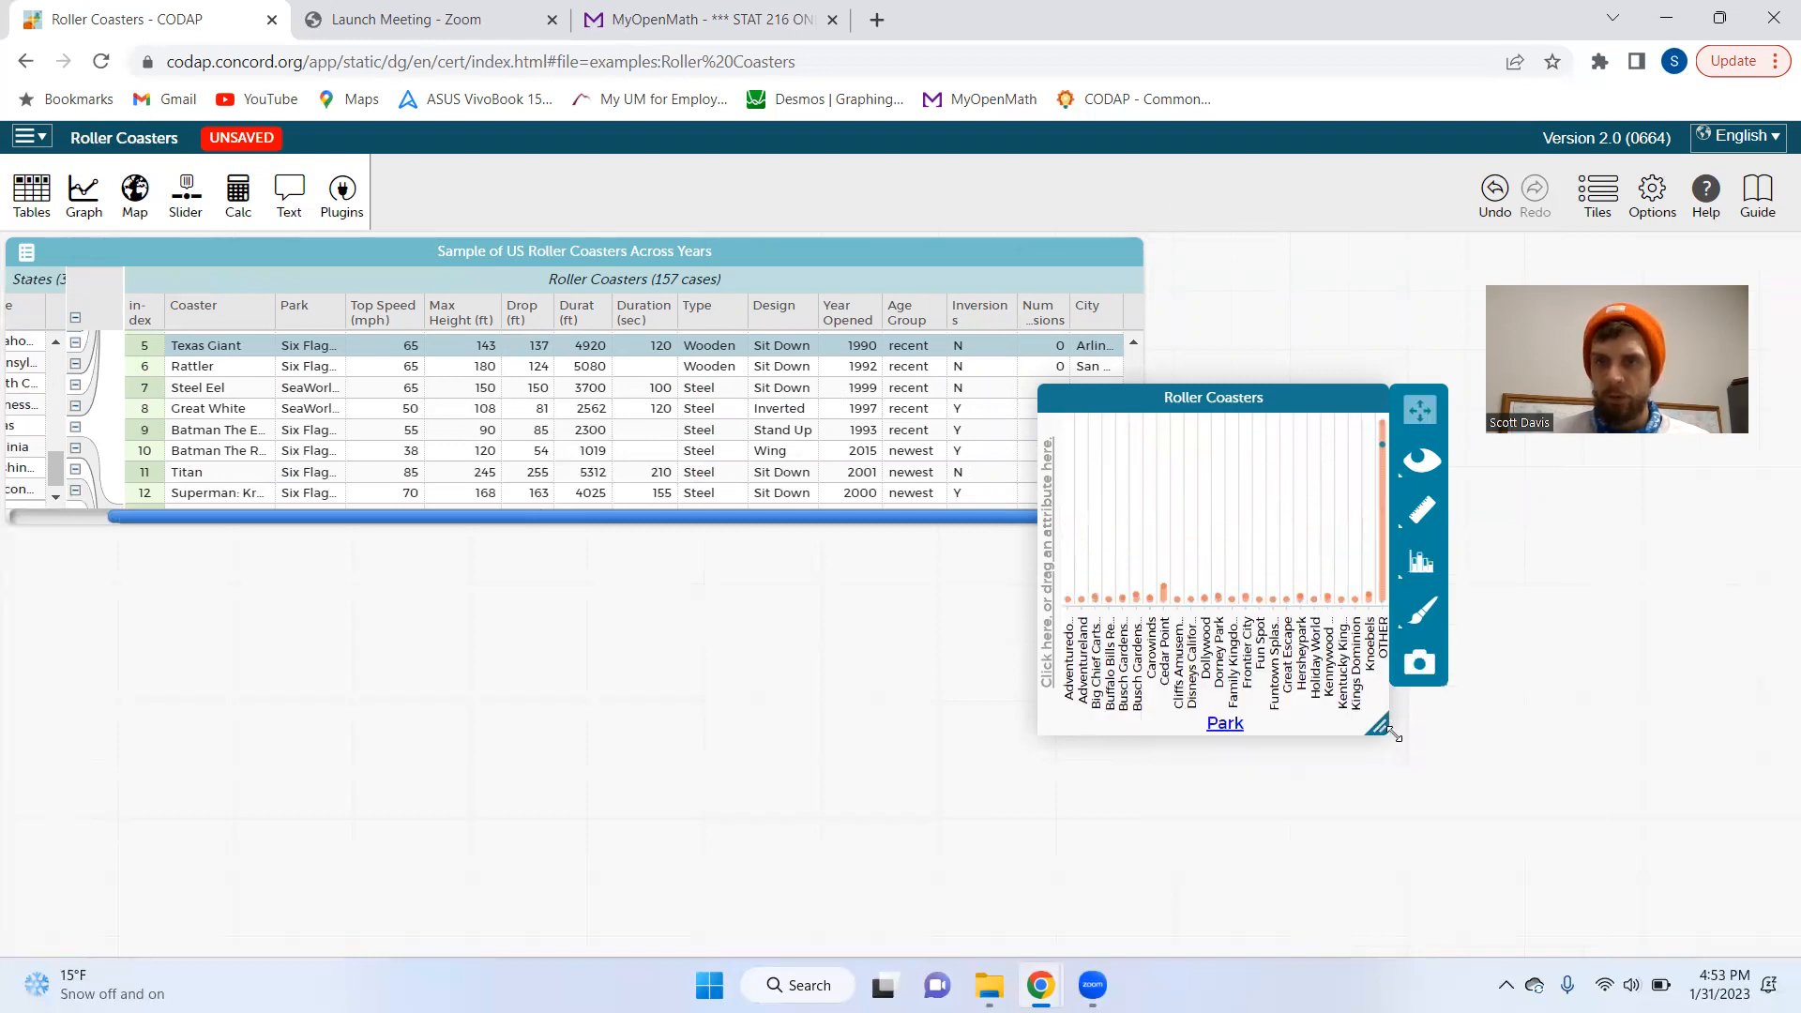
Enlarge and reposition the Park graph below the table's upper rows so every park gets its own labelled column
{"action": "left_click_drag", "start_coordinate": [1535, 749], "coordinate": [1745, 770]}
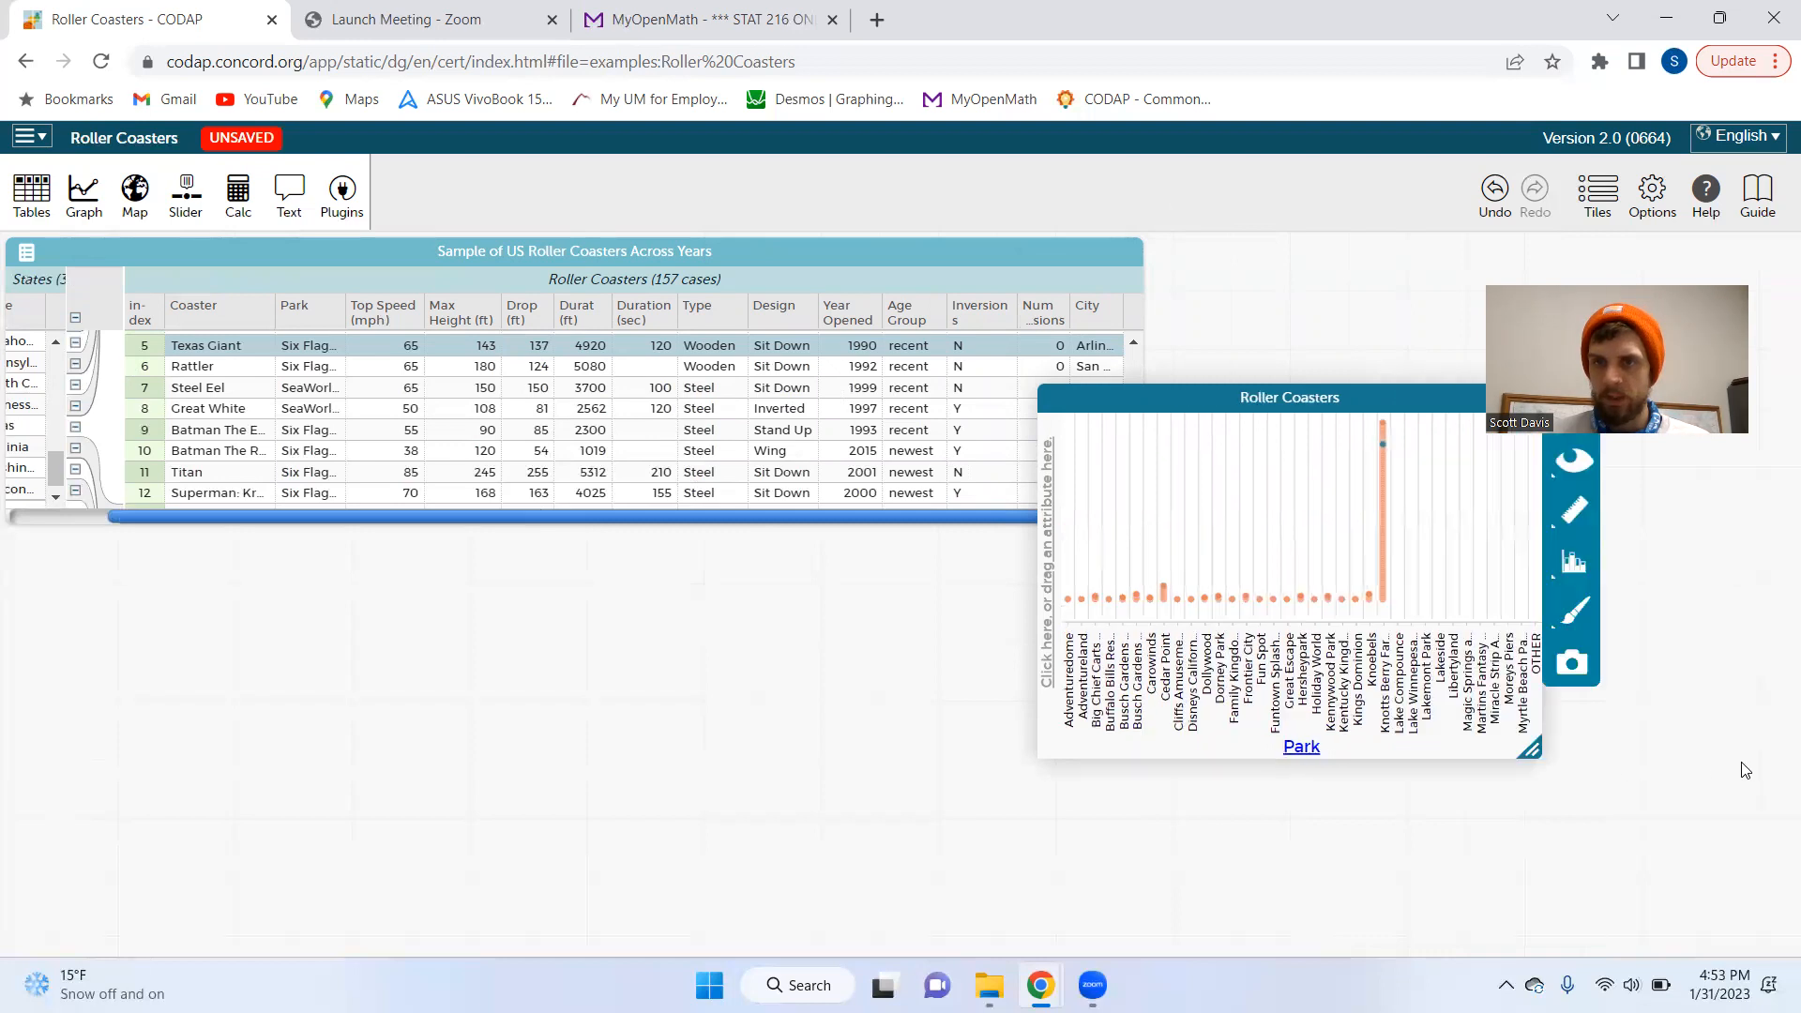
{"action": "left_click_drag", "start_coordinate": [1192, 409], "coordinate": [629, 421]}
{"action": "left_click_drag", "start_coordinate": [1459, 816], "coordinate": [1467, 823]}
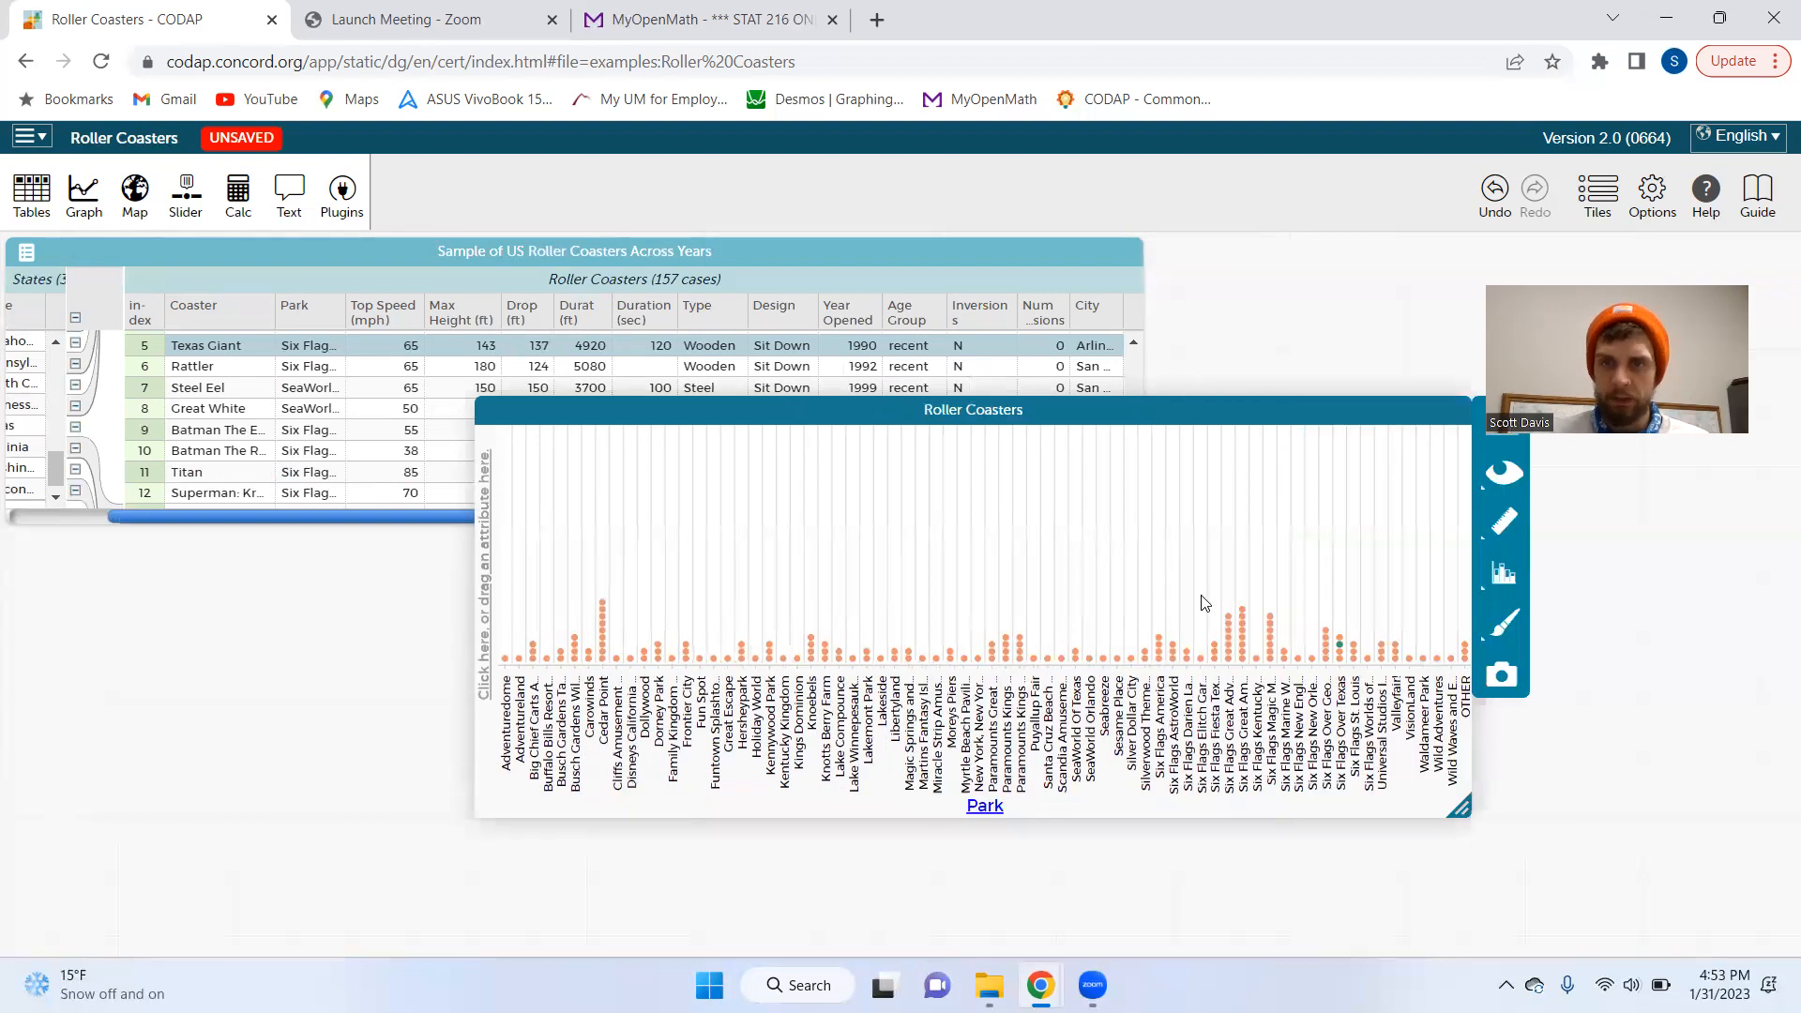
{"action": "left_click_drag", "start_coordinate": [1272, 411], "coordinate": [1027, 398]}
{"action": "left_click_drag", "start_coordinate": [1220, 796], "coordinate": [1320, 815]}
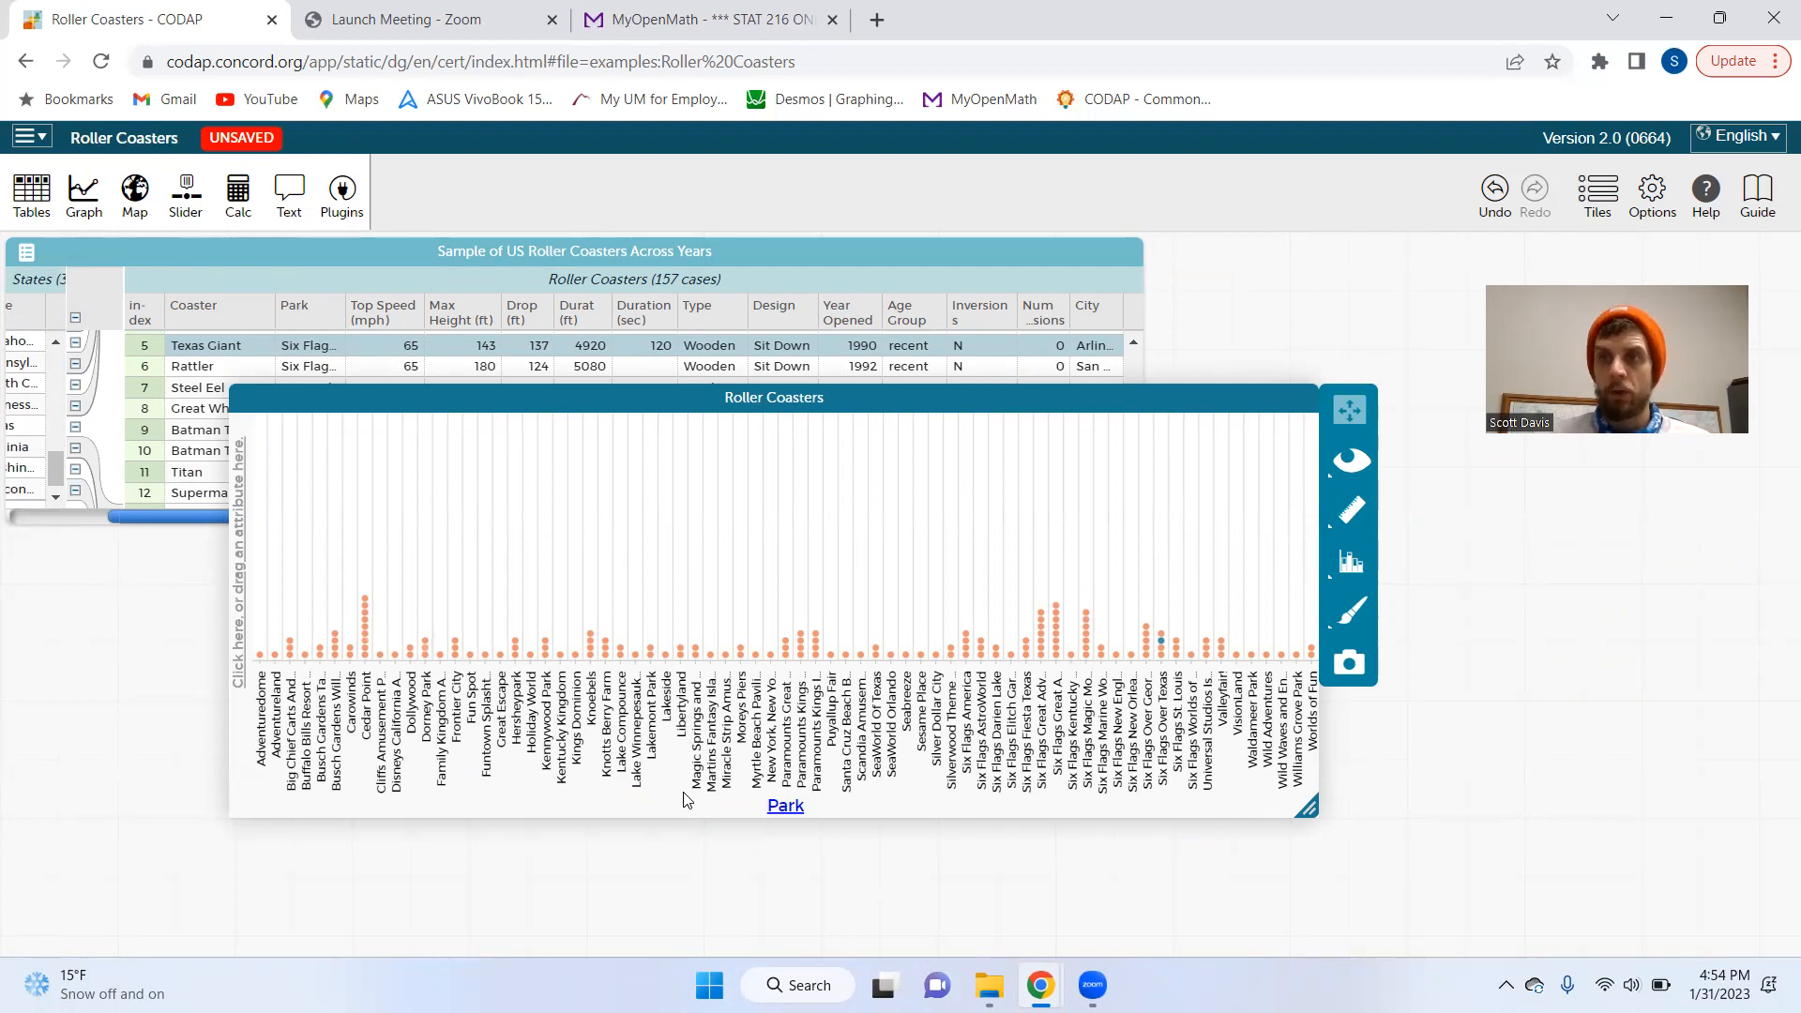
{"action": "mouse_move", "coordinate": [590, 647]}
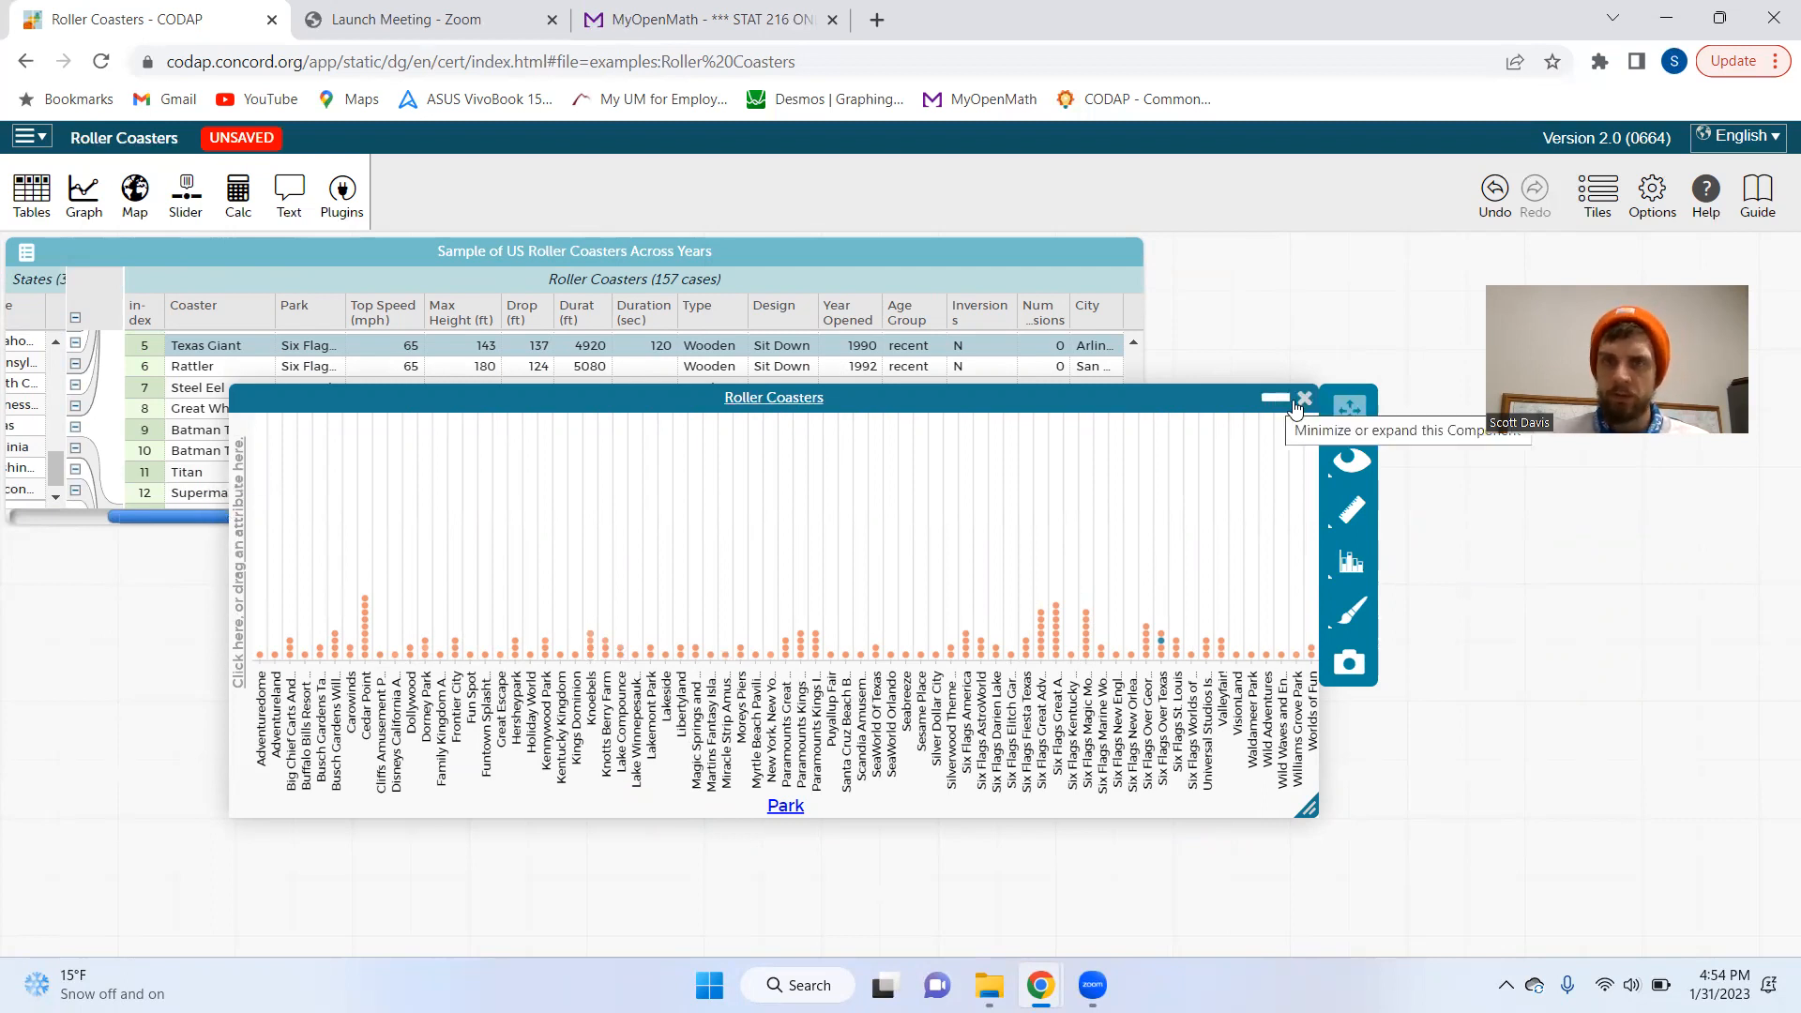
{"action": "left_click_drag", "start_coordinate": [1304, 917], "coordinate": [1432, 865]}
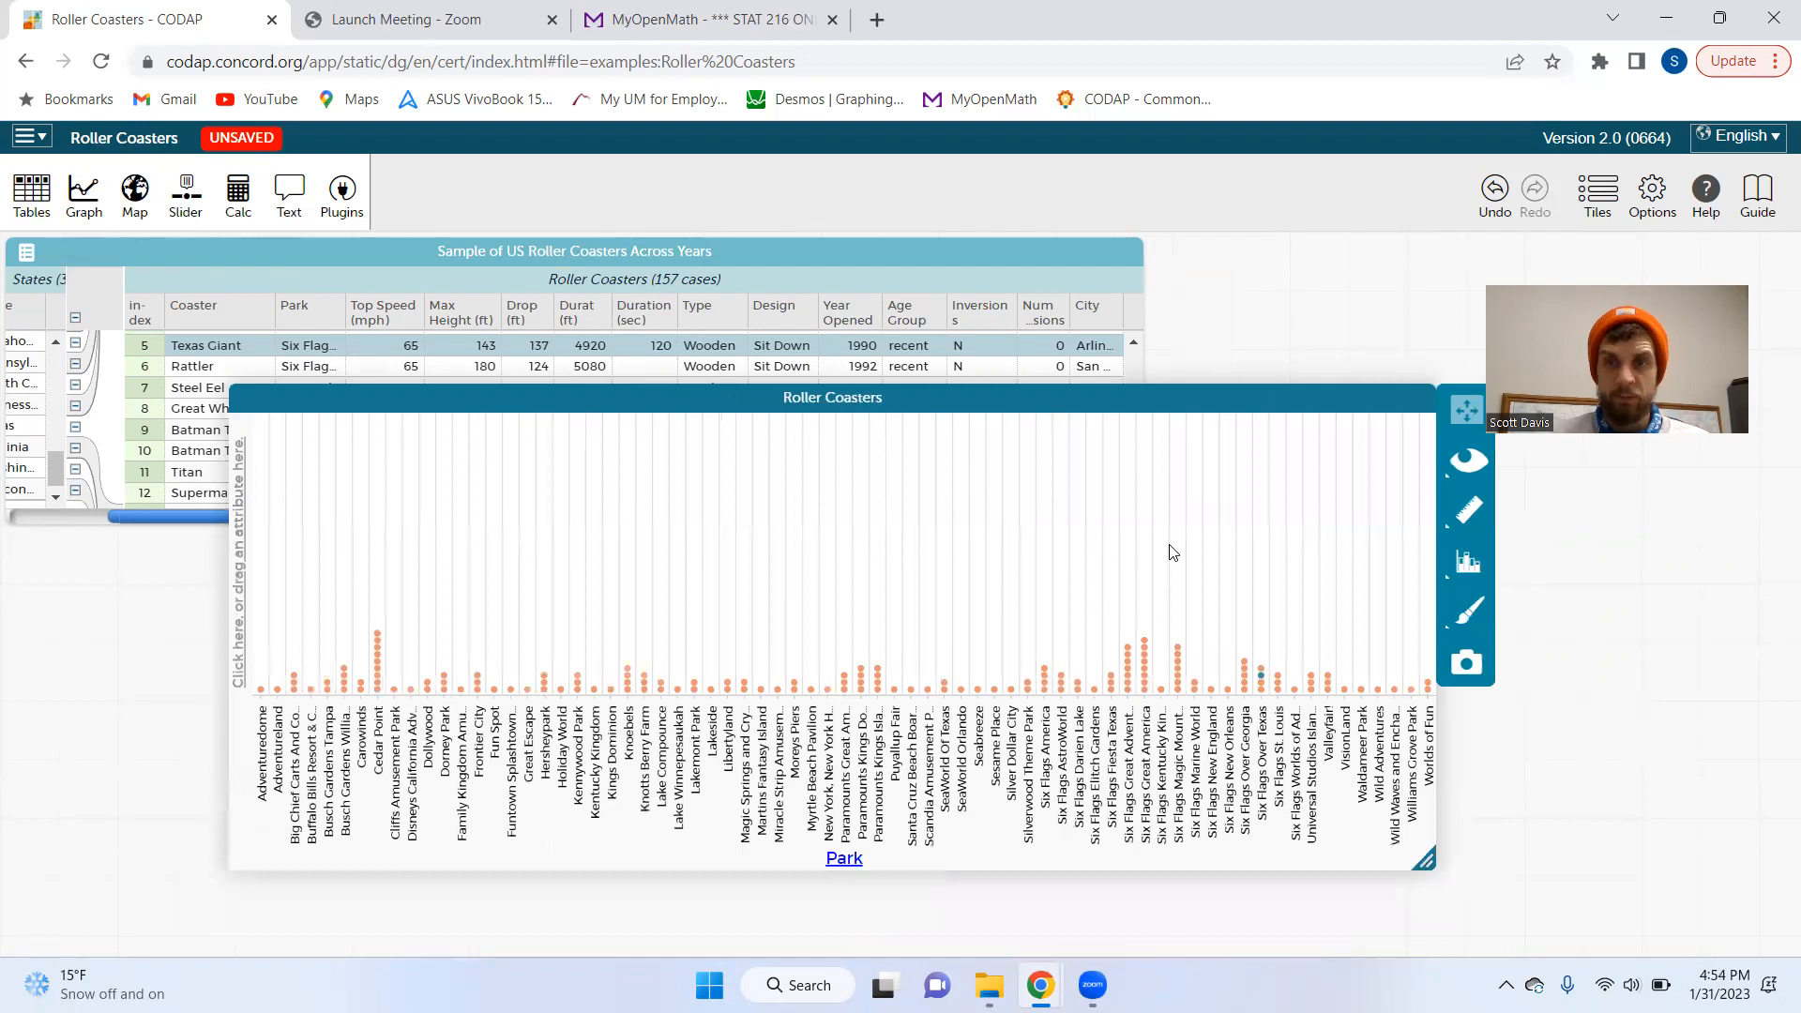
Select a few coaster cases and review the graph's options for hiding or displaying only selected cases
{"action": "left_click", "coordinate": [1479, 467]}
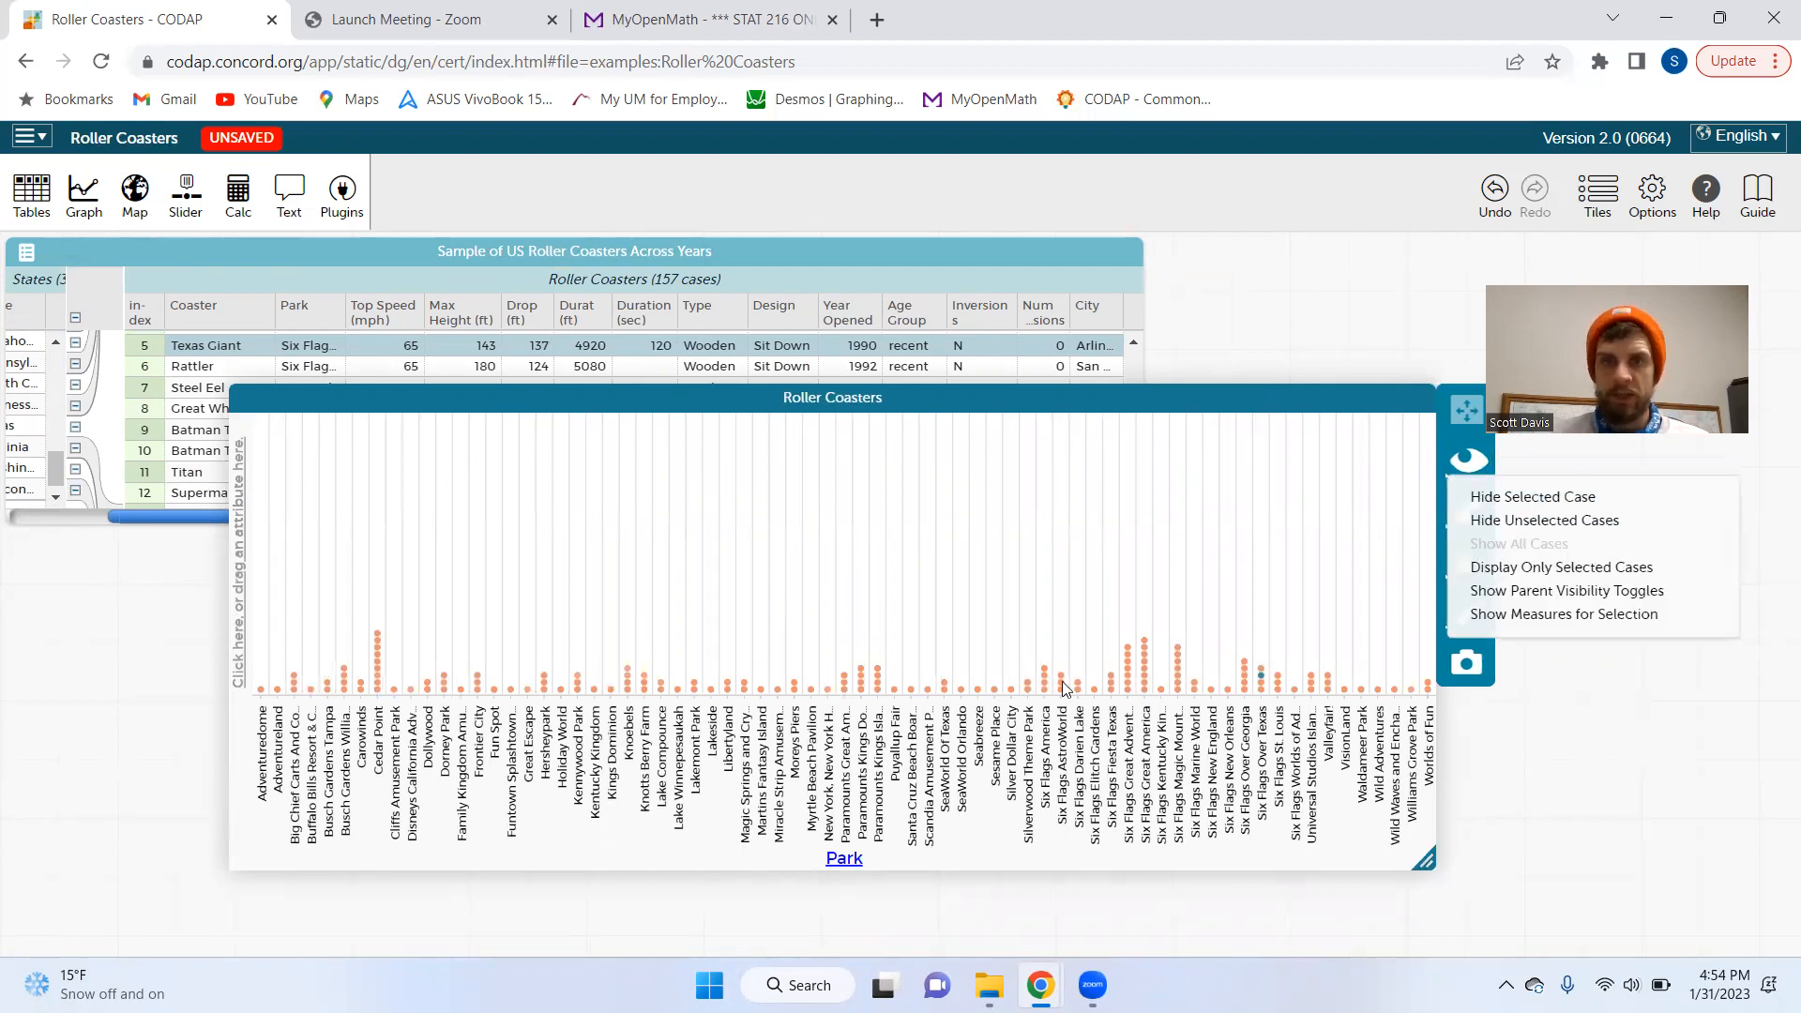
{"action": "left_click", "coordinate": [867, 584]}
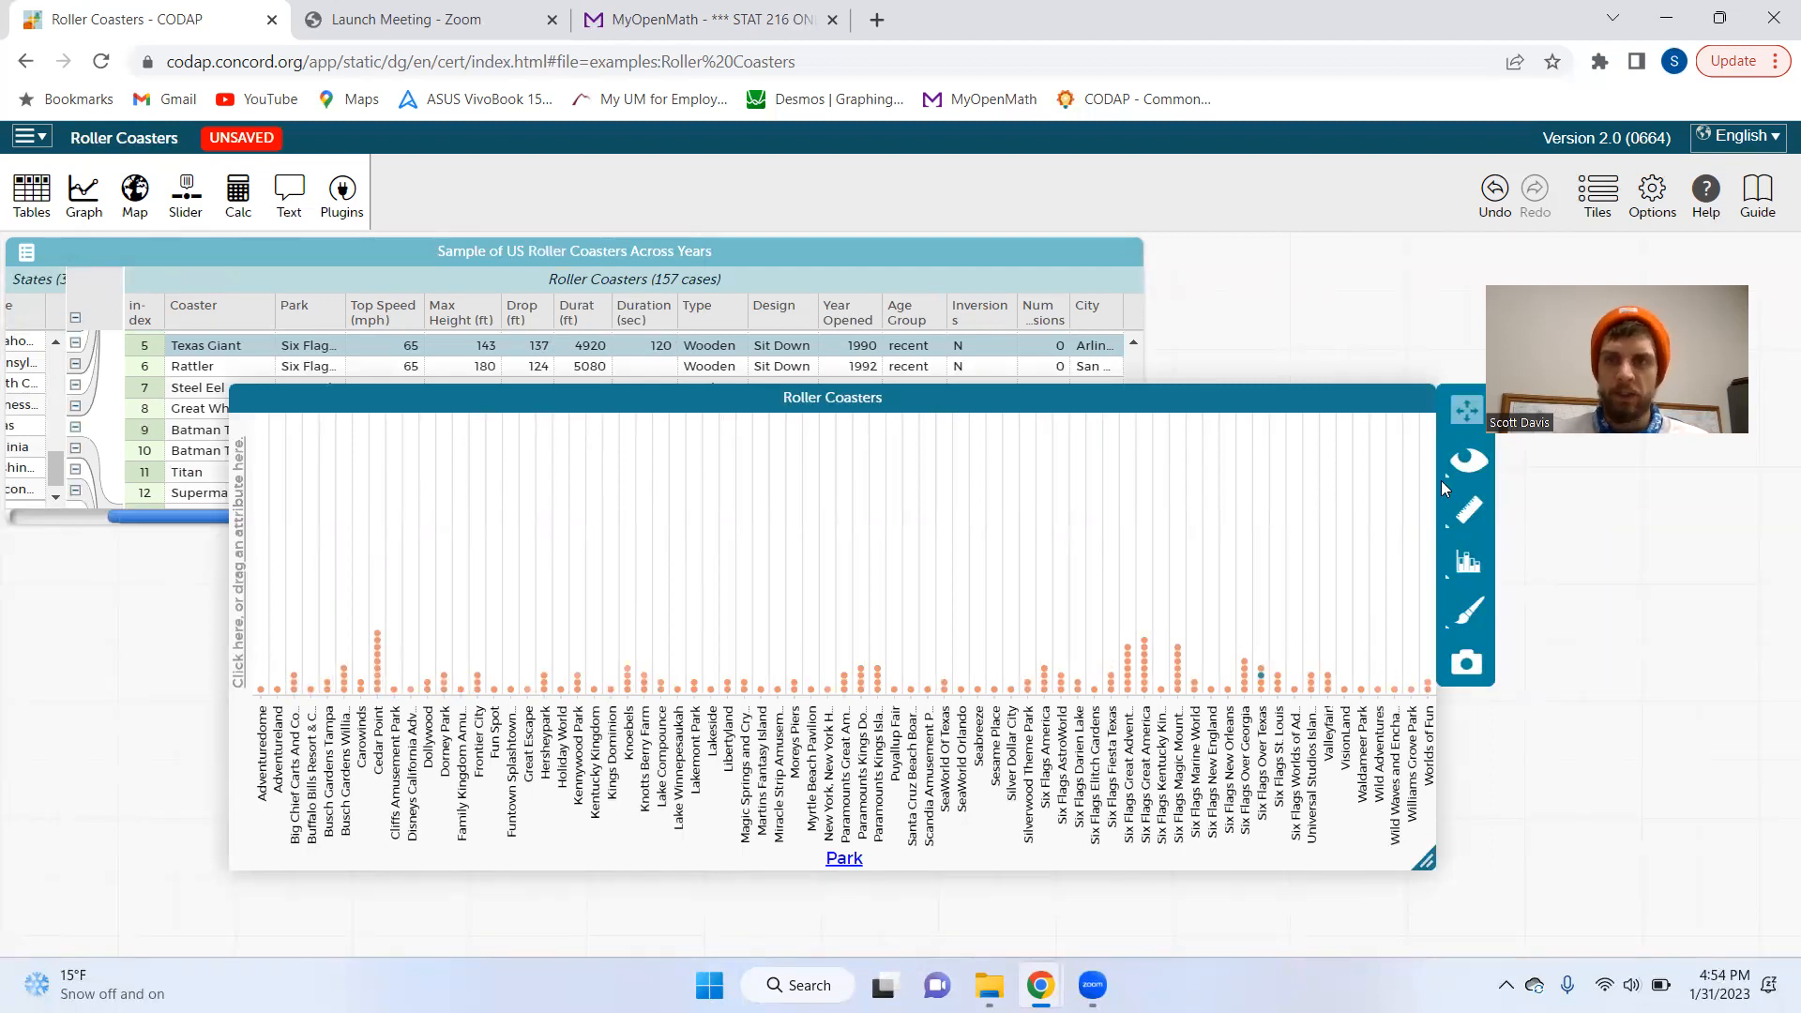
{"action": "left_click", "coordinate": [1240, 688]}
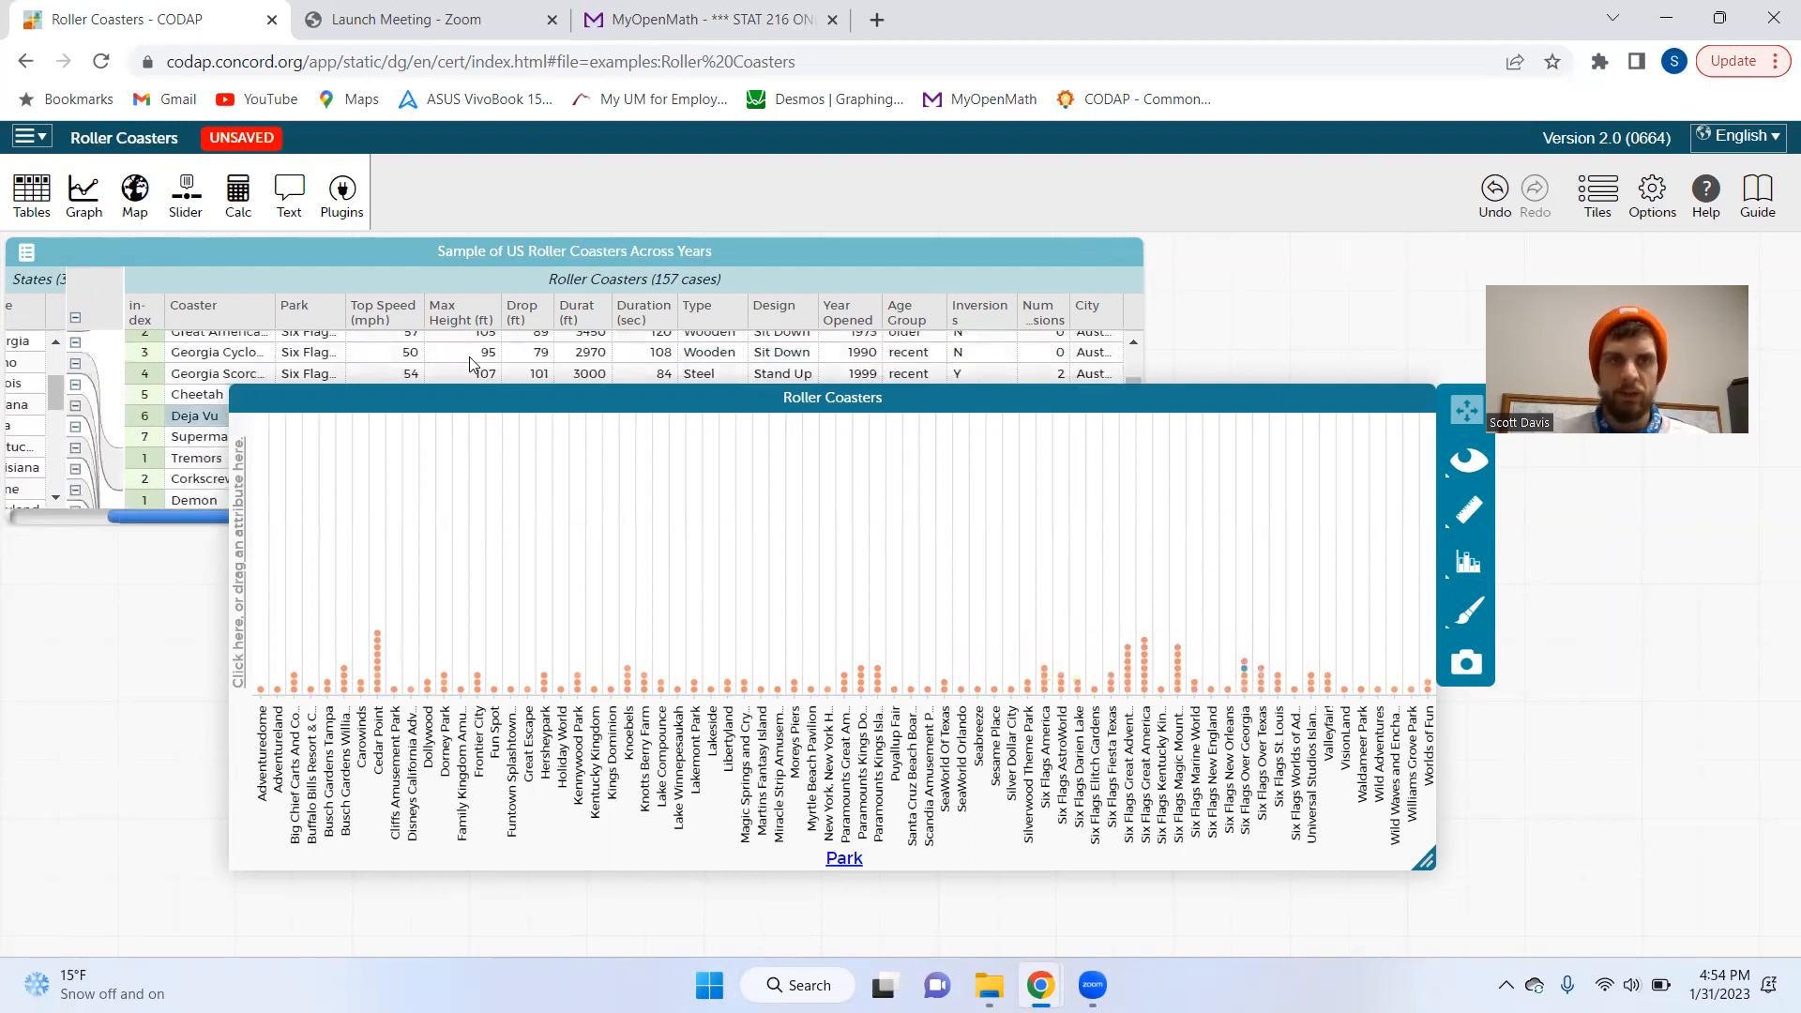
{"action": "left_click_drag", "start_coordinate": [239, 354], "coordinate": [233, 395]}
{"action": "mouse_move", "coordinate": [1246, 692]}
{"action": "left_click", "coordinate": [1471, 464]}
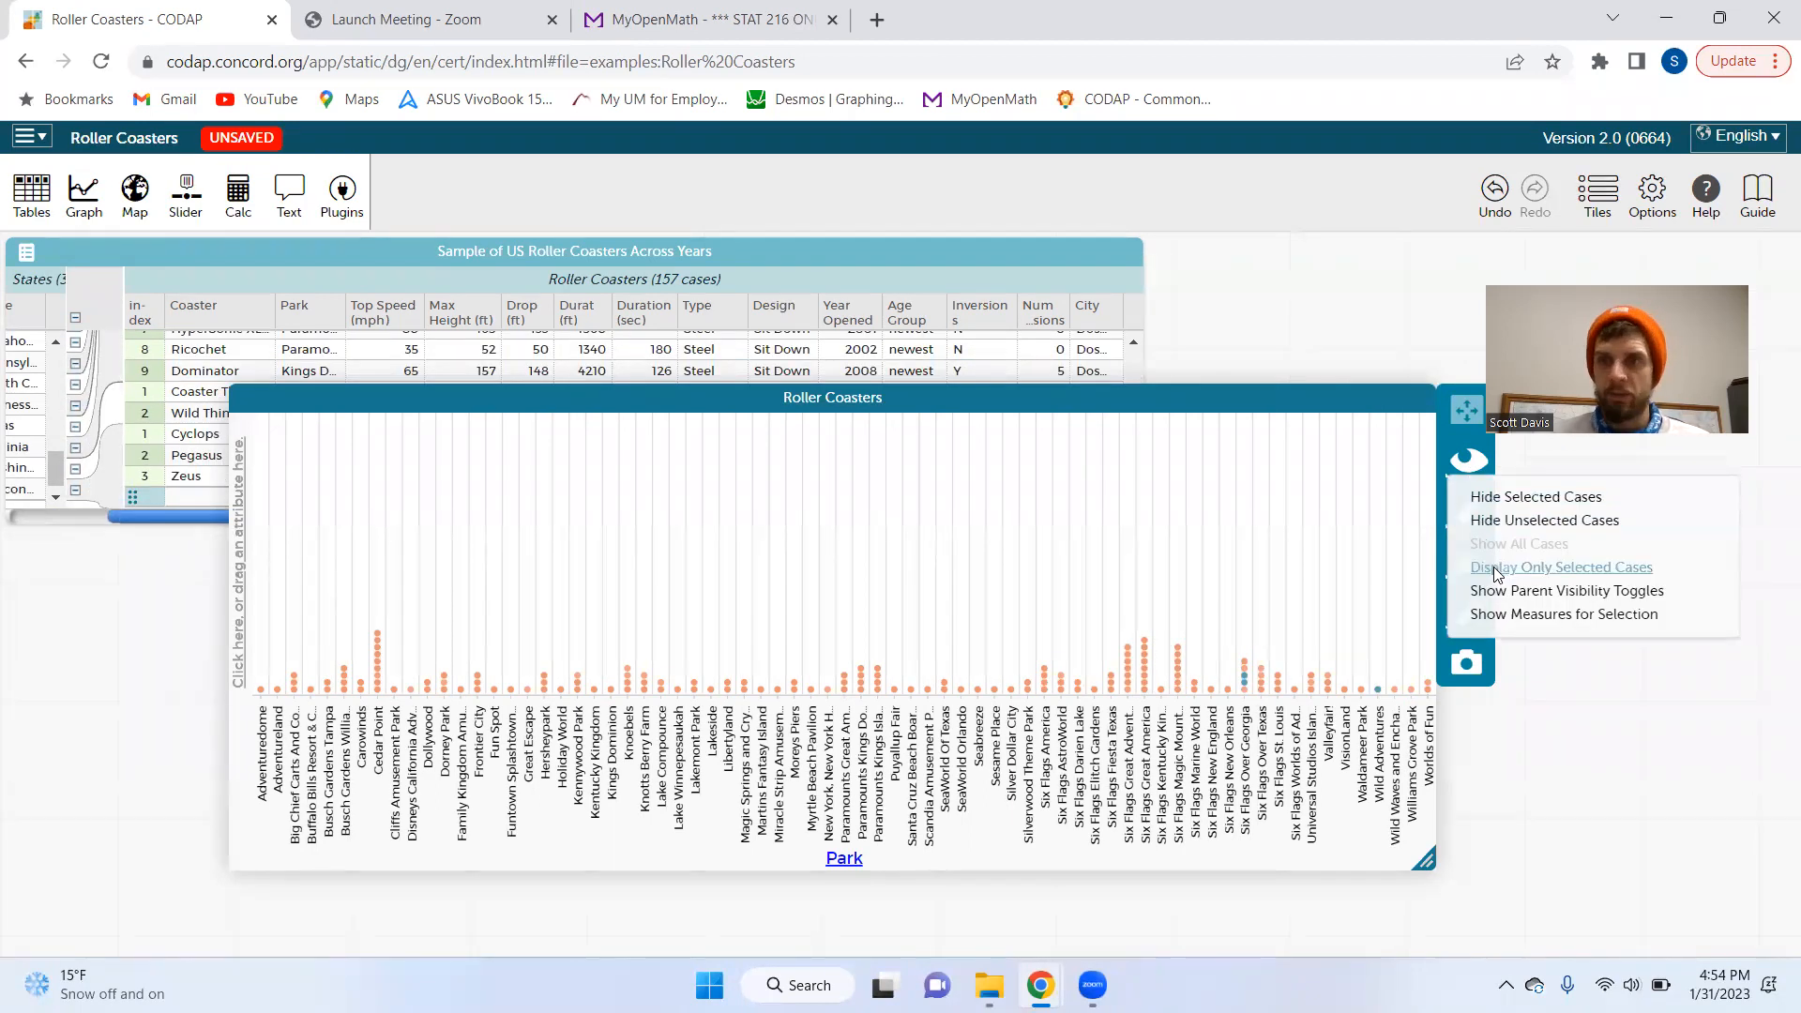
{"action": "left_click", "coordinate": [1328, 559]}
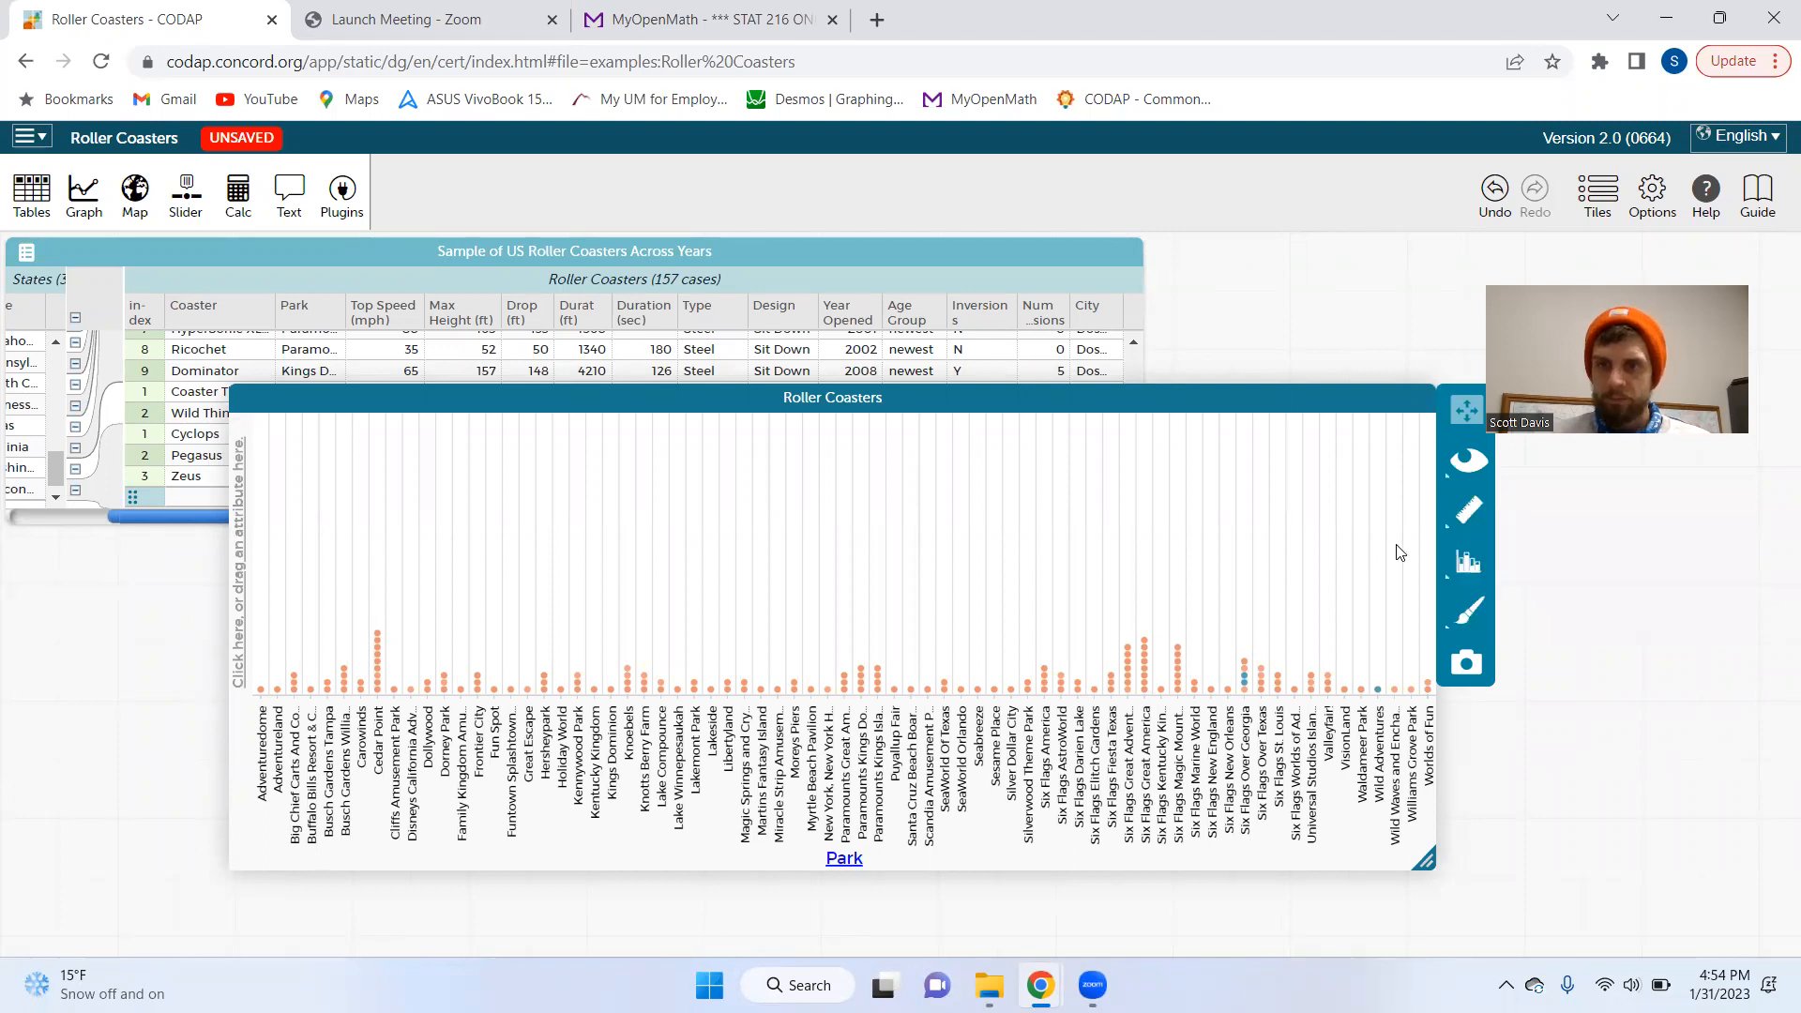
Show the count for each park on the graph, and replace it with the percent measure
{"action": "left_click", "coordinate": [1473, 516]}
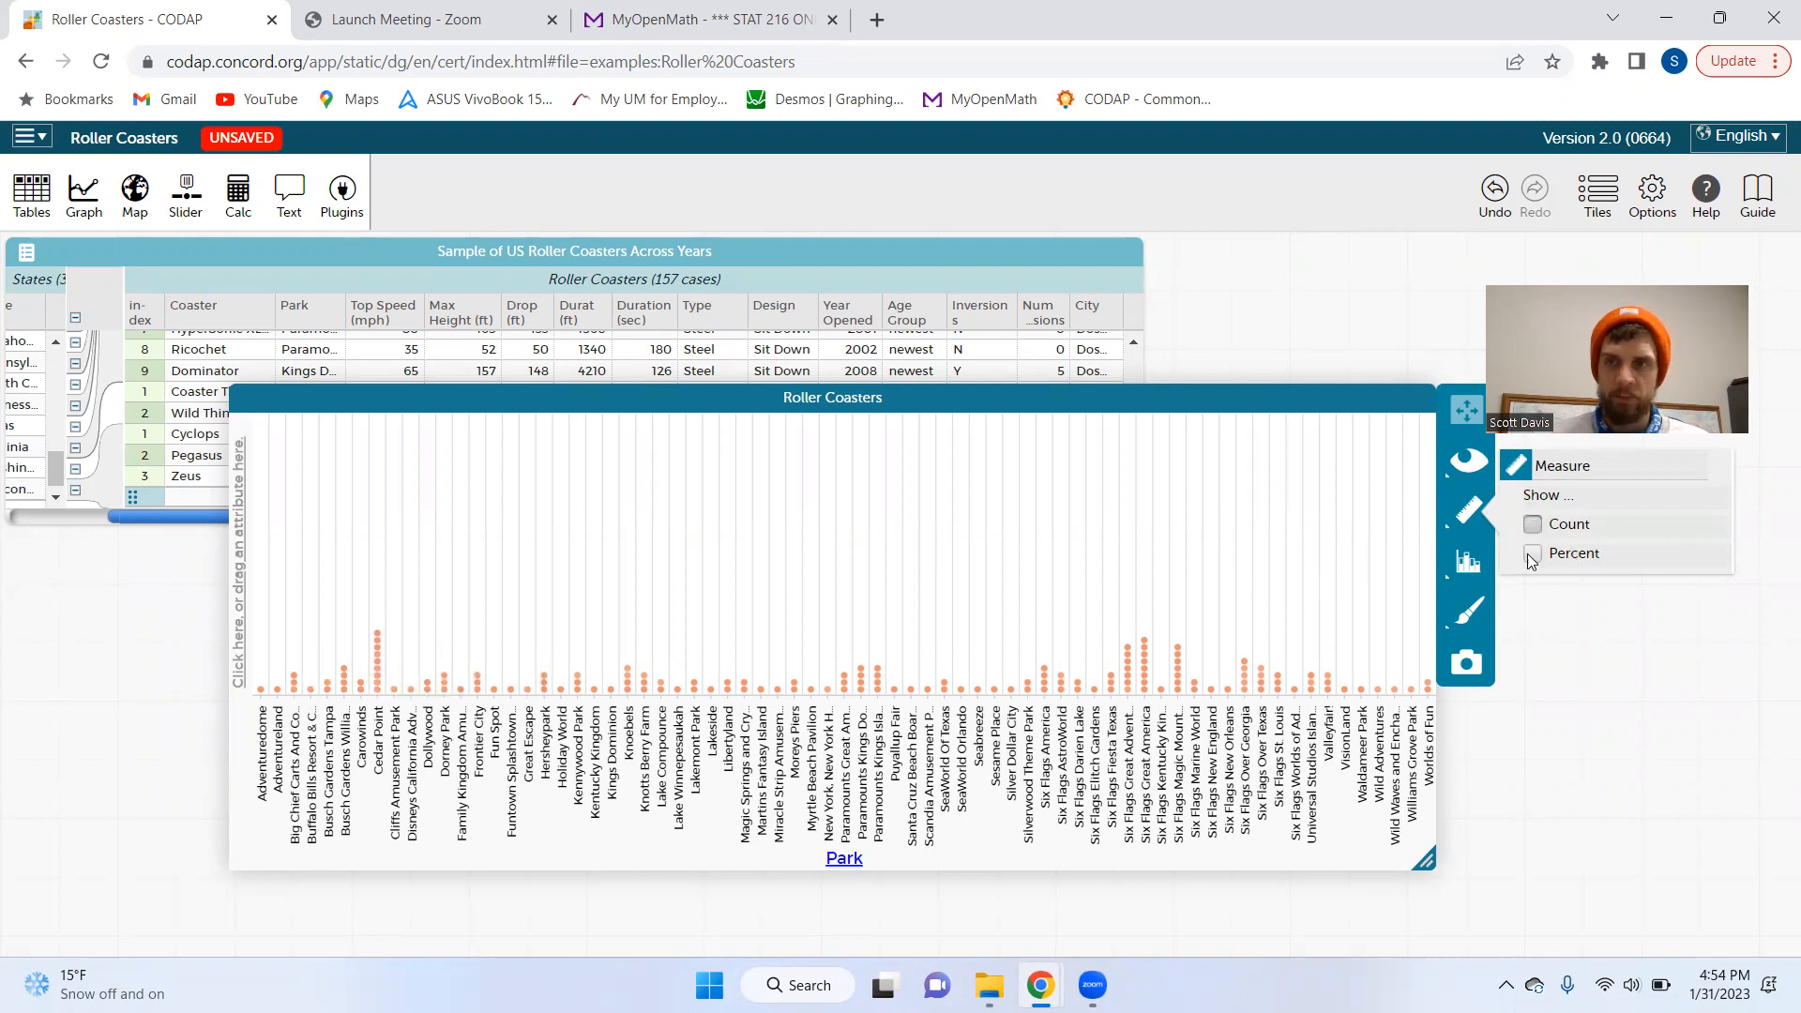
{"action": "left_click", "coordinate": [1533, 523]}
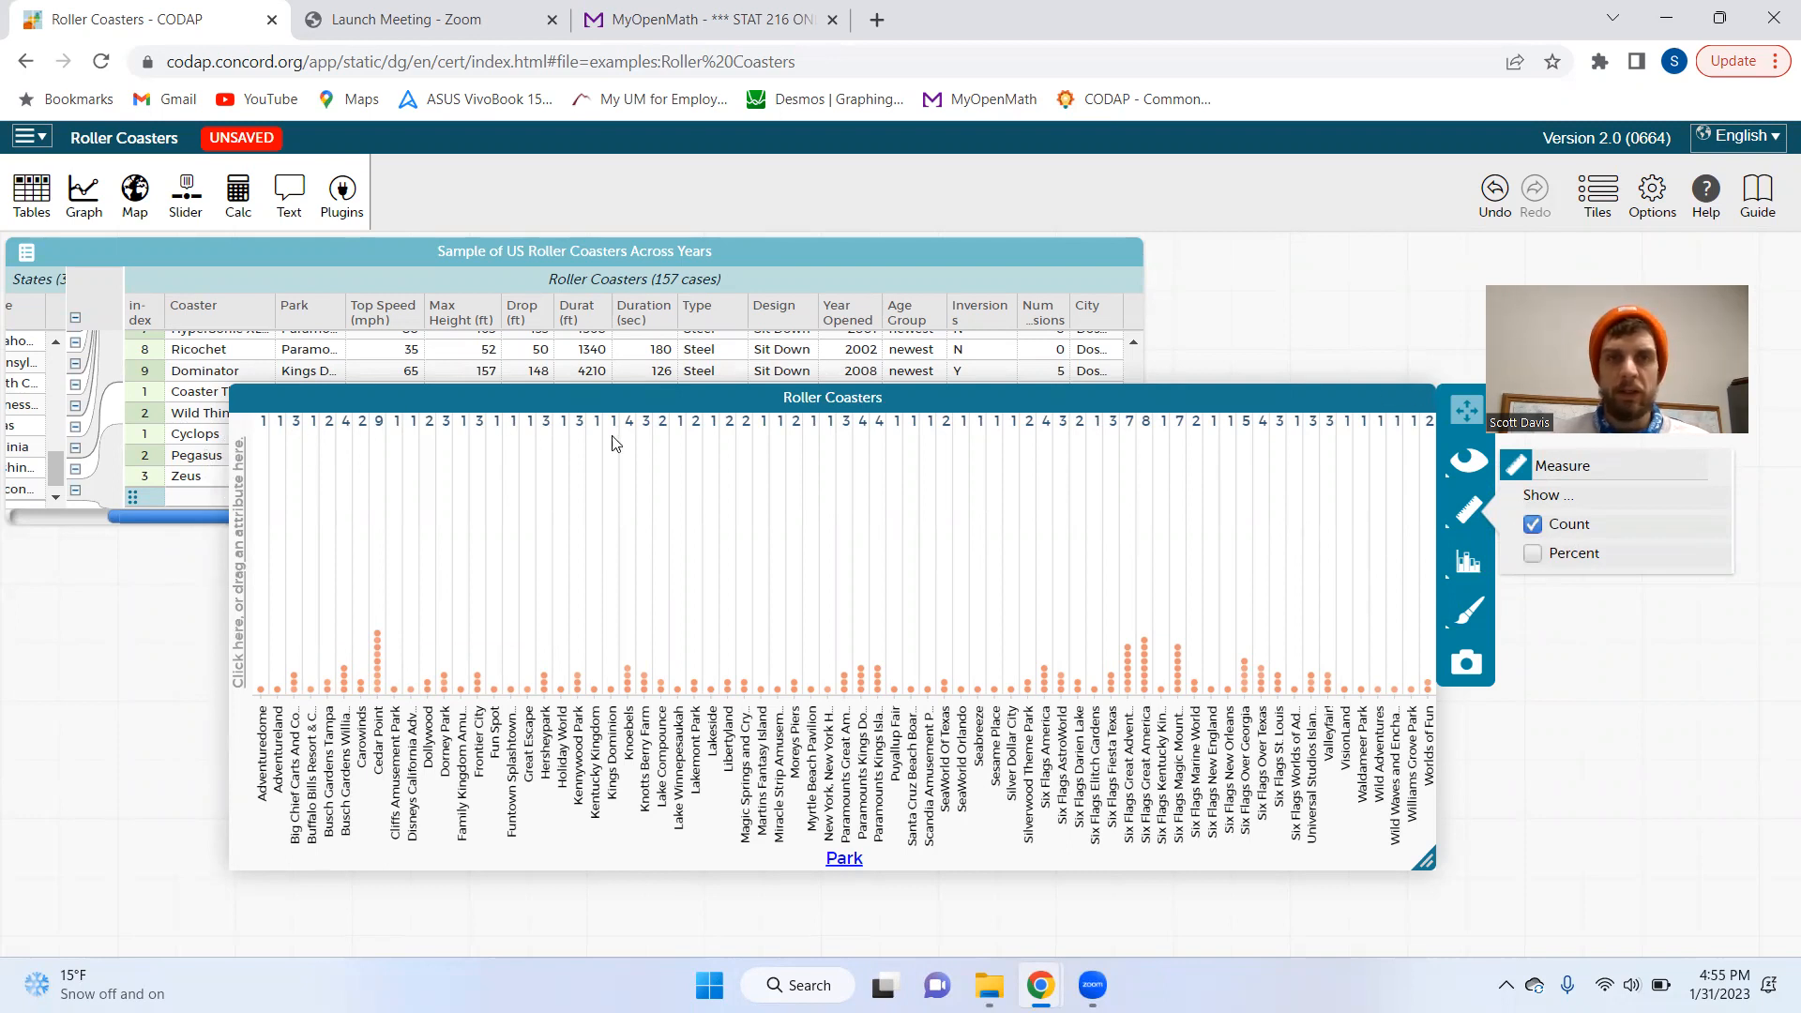
{"action": "left_click", "coordinate": [1539, 560]}
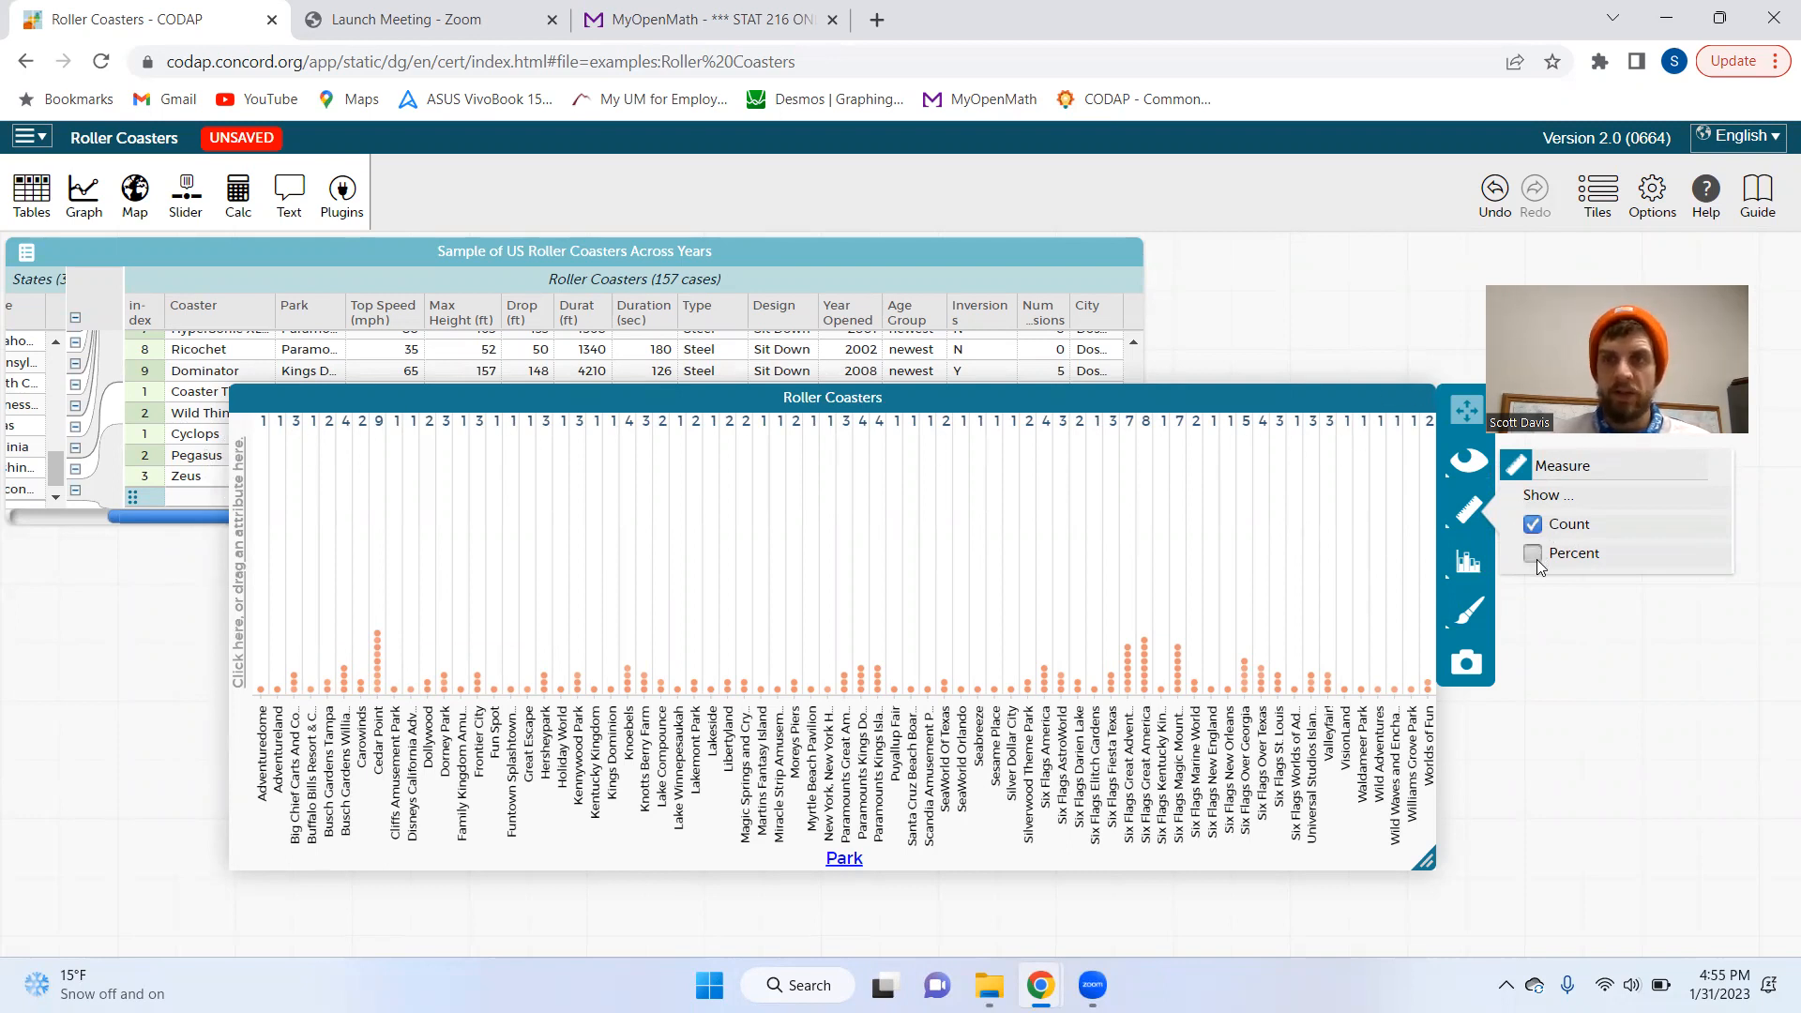
{"action": "left_click", "coordinate": [1535, 525]}
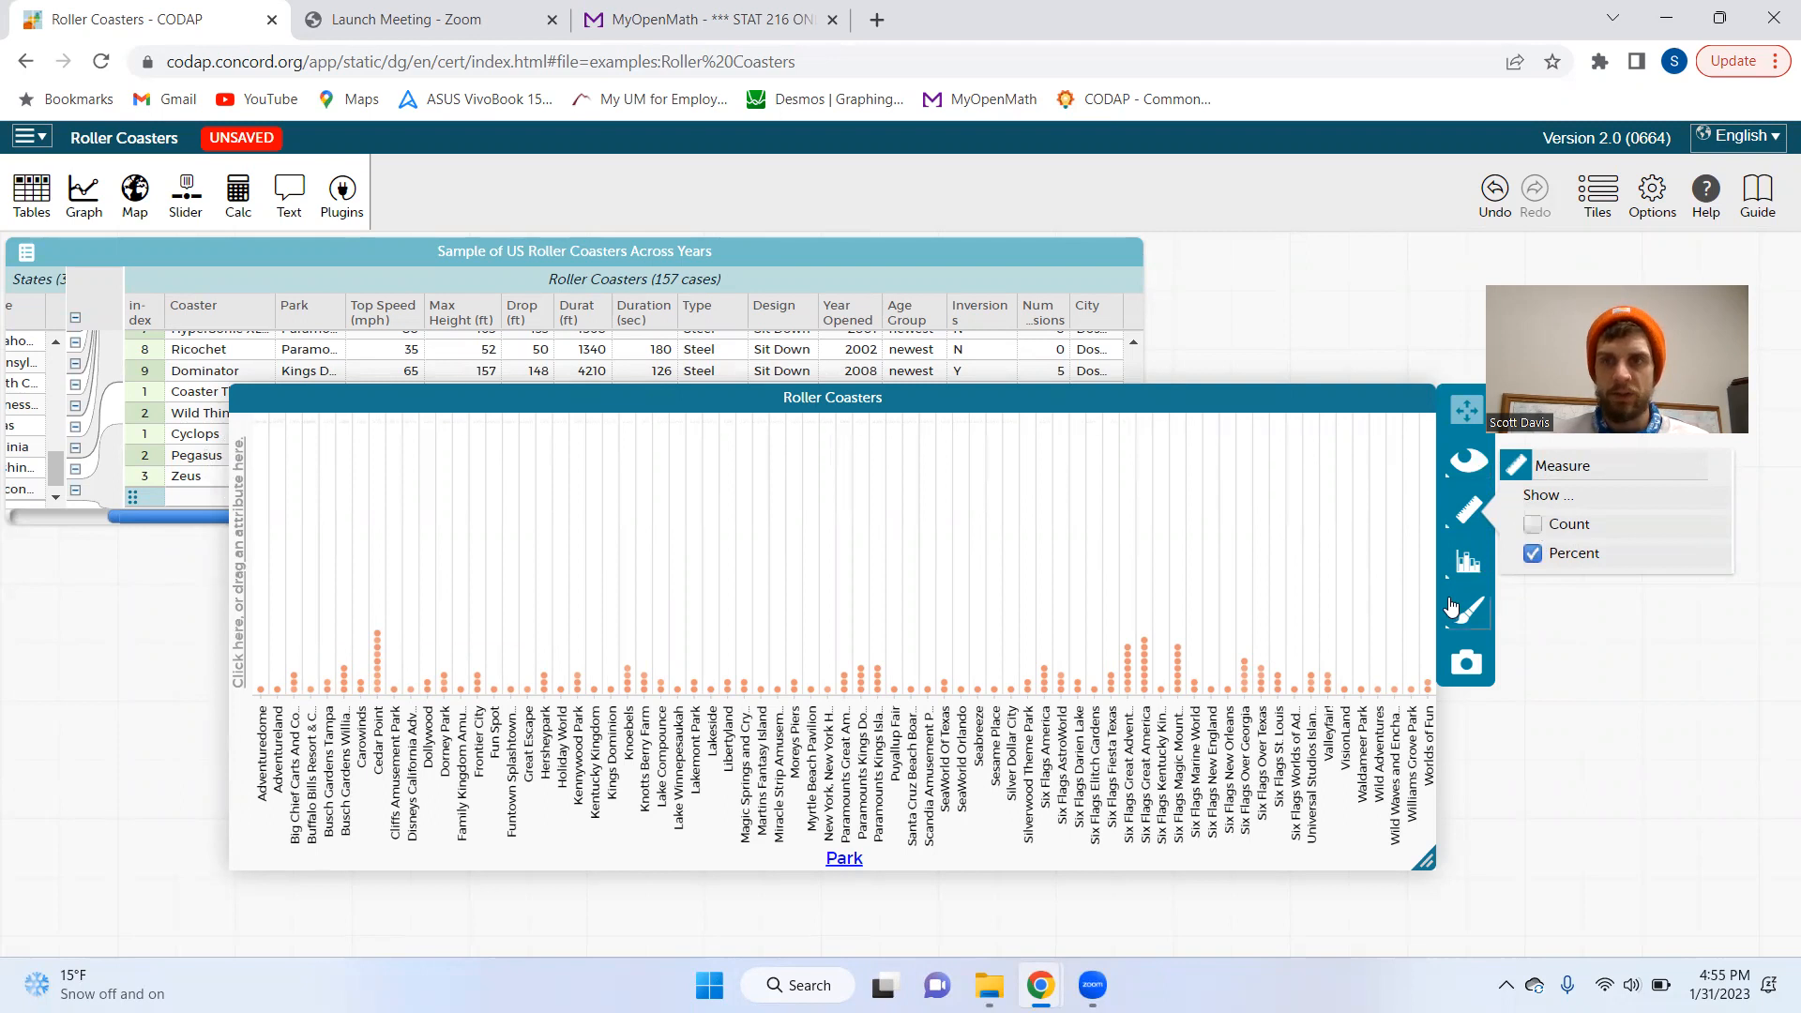
{"action": "left_click", "coordinate": [273, 429]}
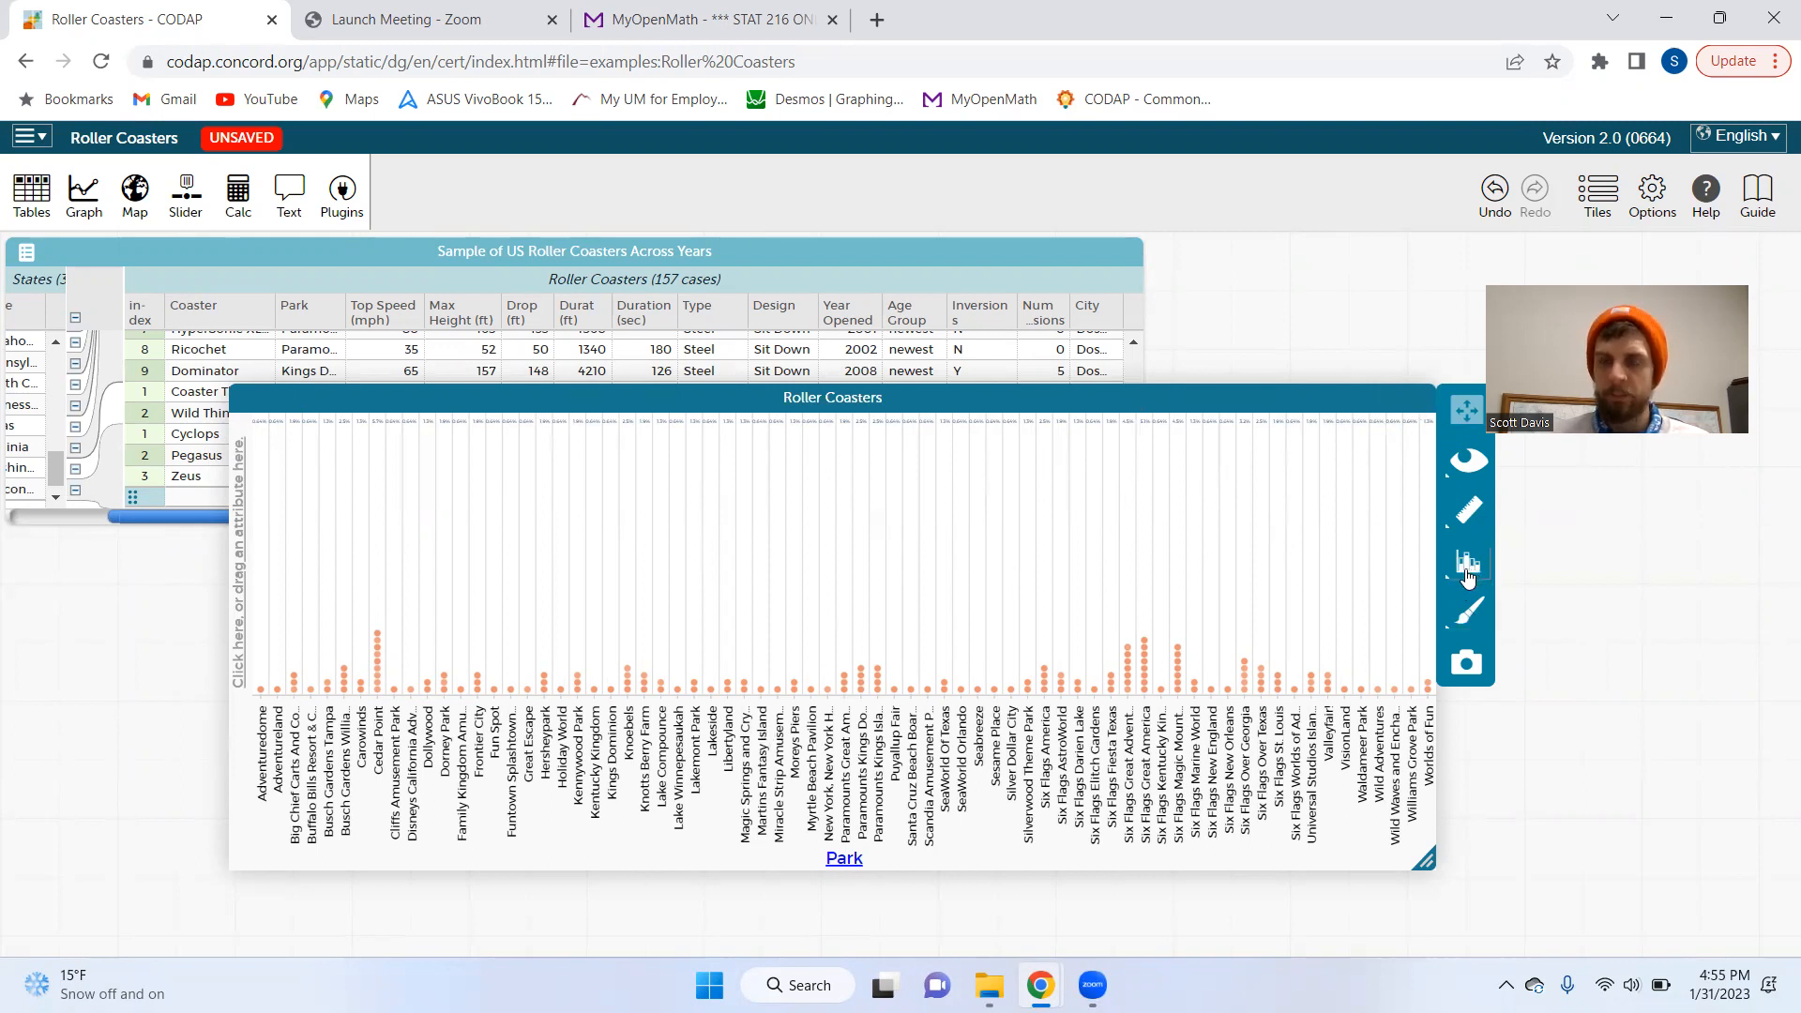
Fuse the Park graph's dots into bars and set the bar scale to Percent
{"action": "left_click", "coordinate": [1469, 512]}
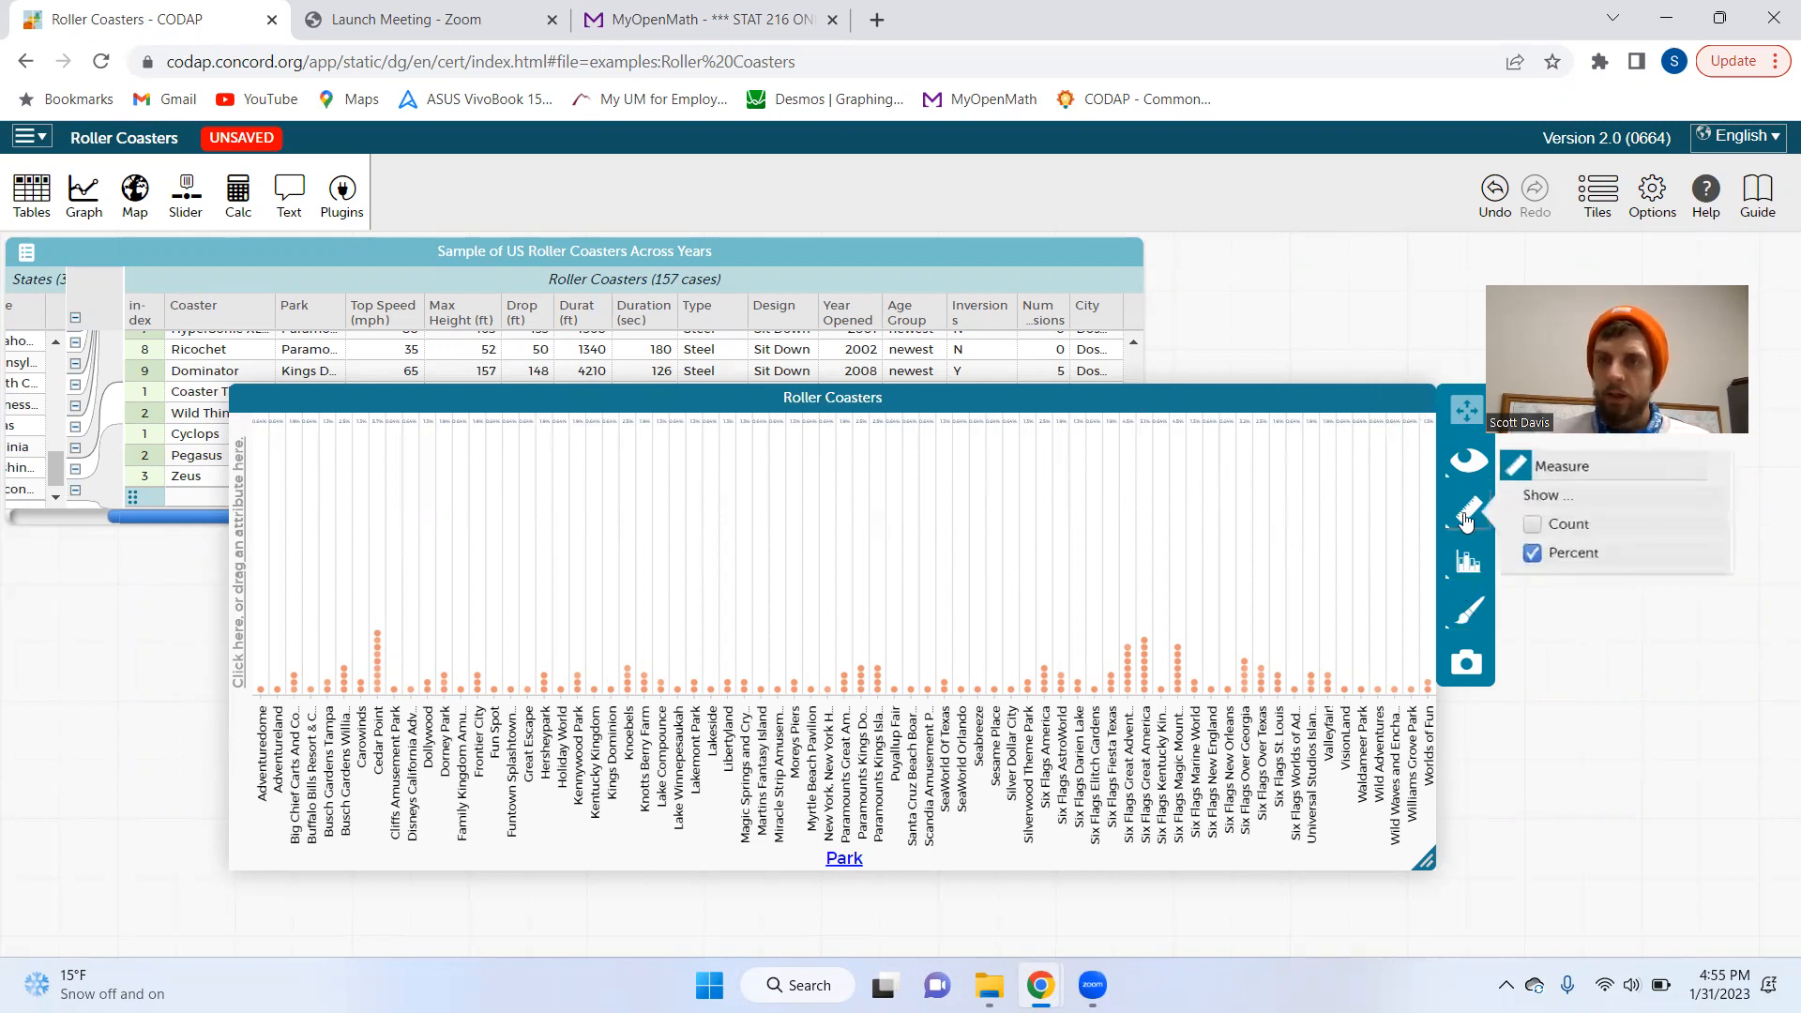
{"action": "left_click", "coordinate": [1461, 563]}
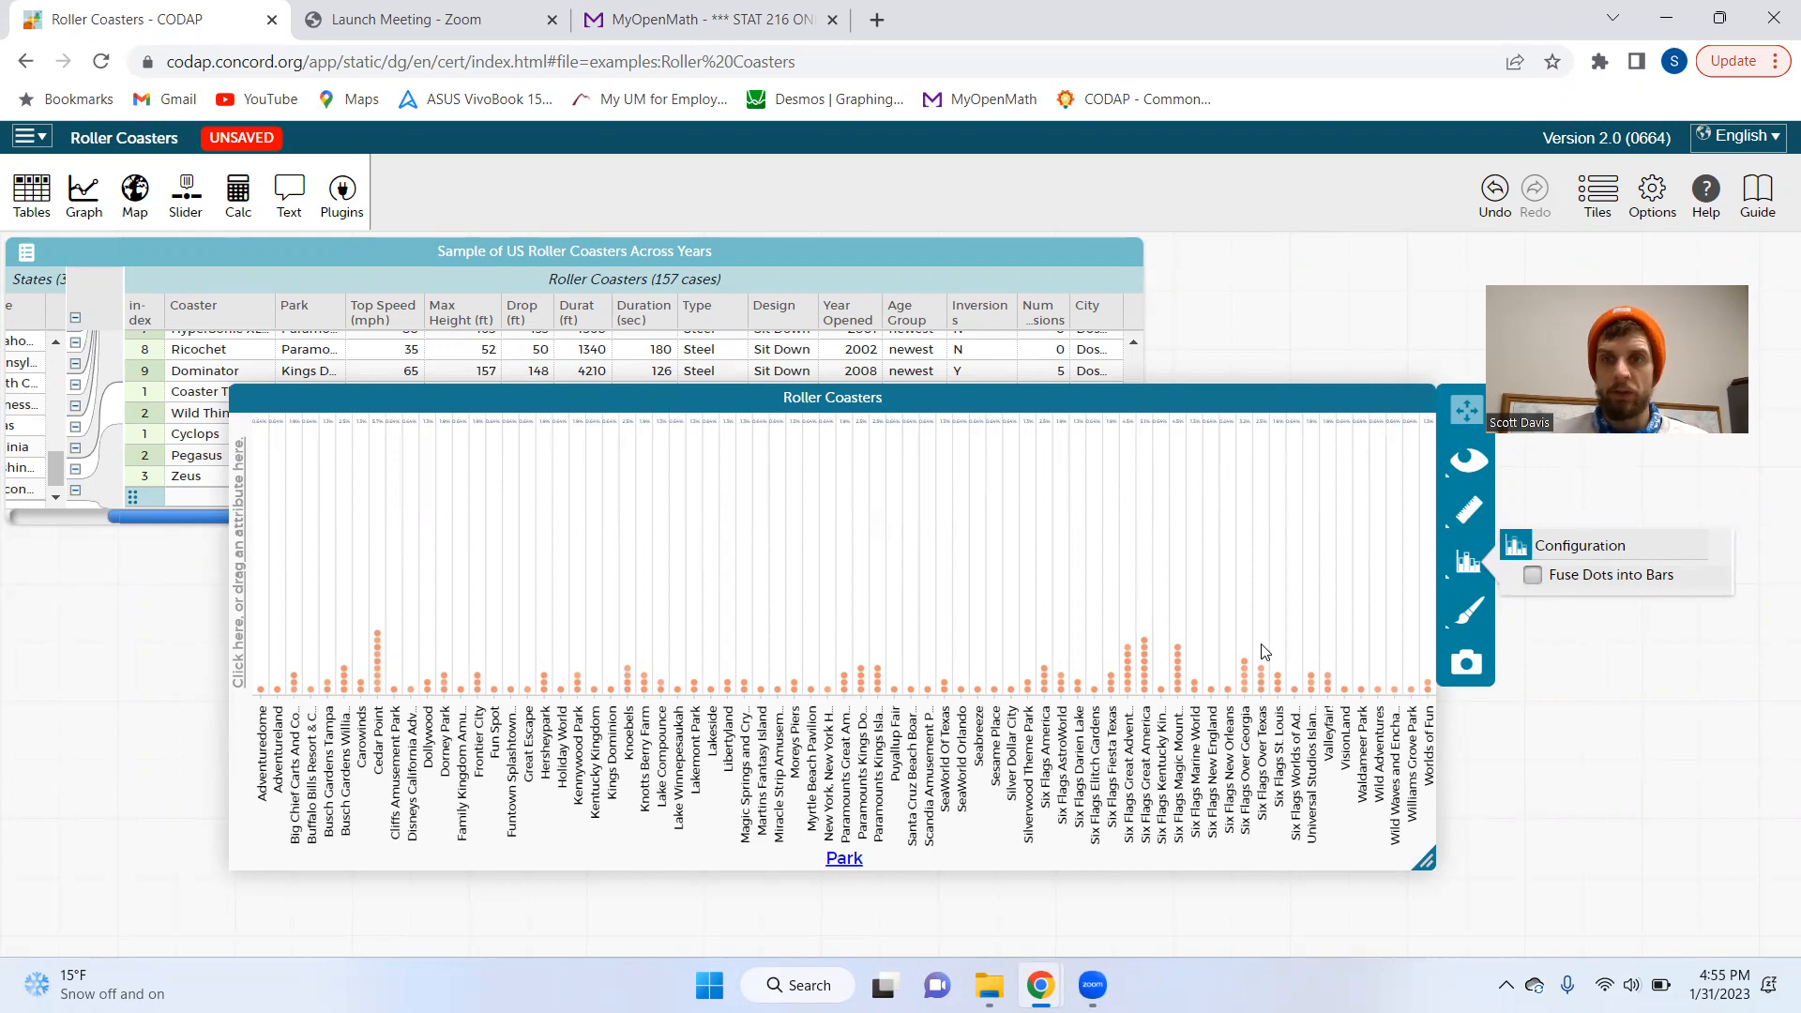
{"action": "left_click", "coordinate": [1534, 575]}
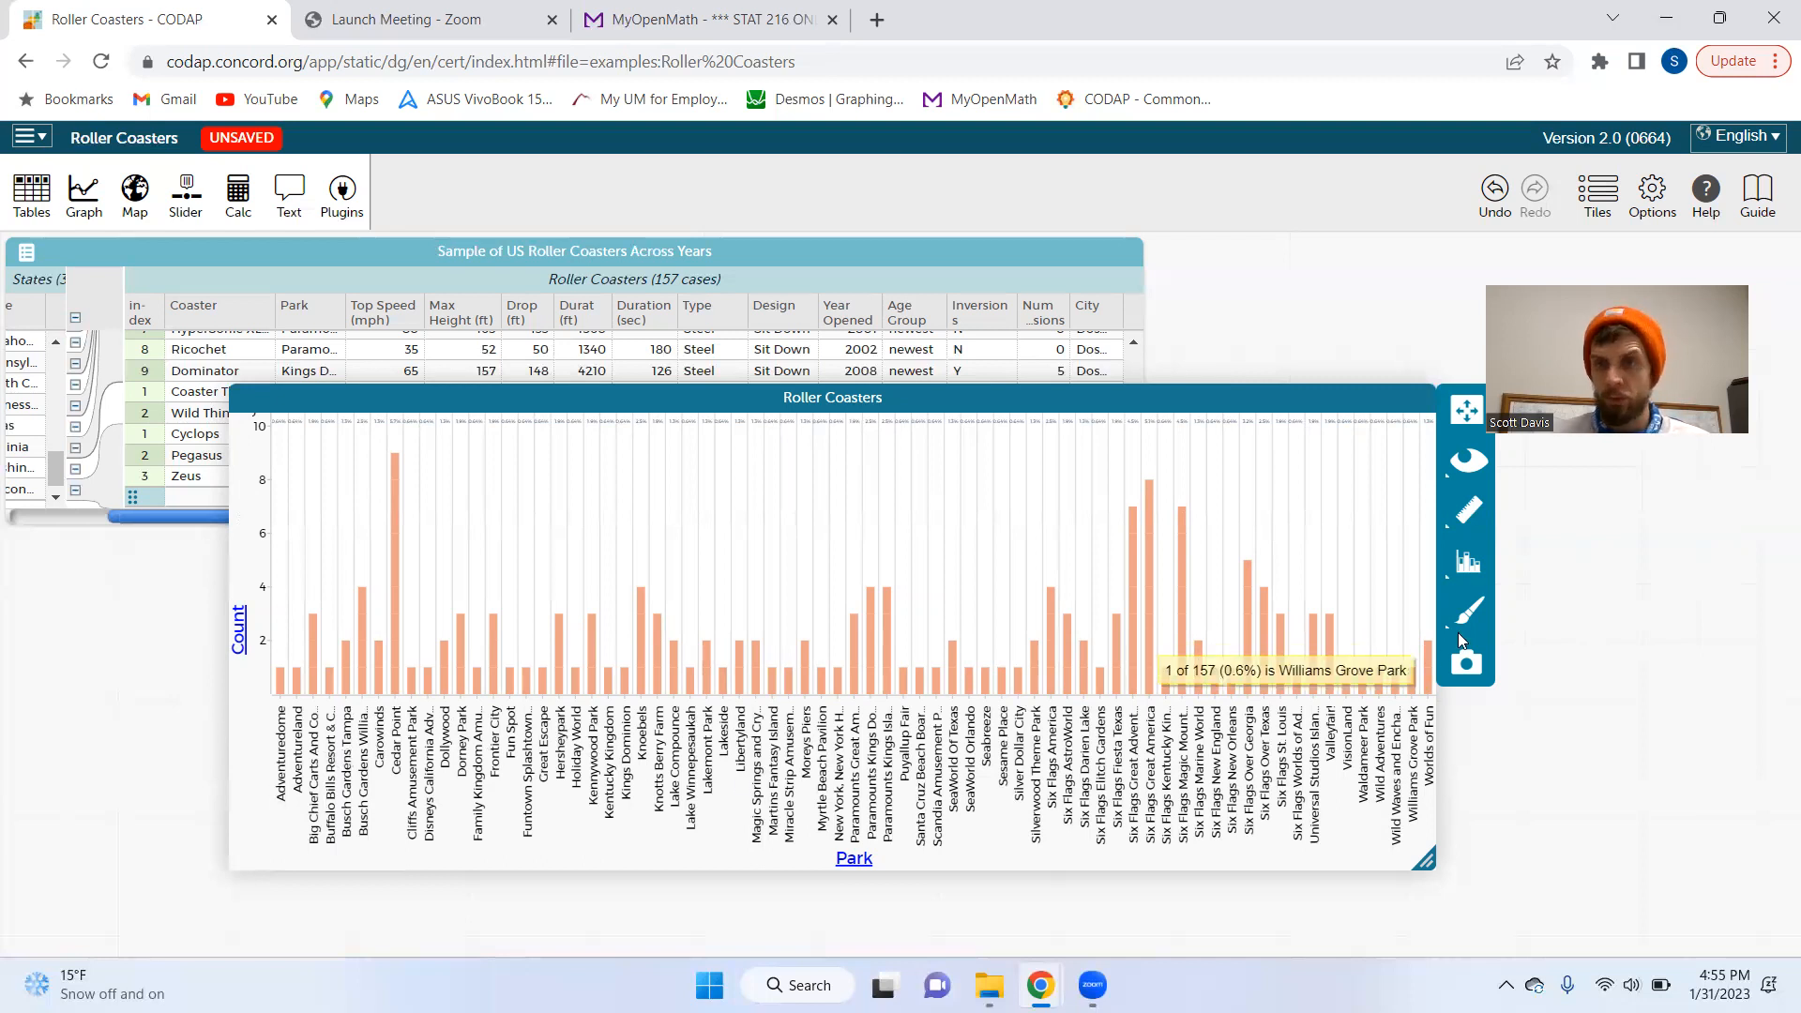
{"action": "left_click", "coordinate": [1477, 579]}
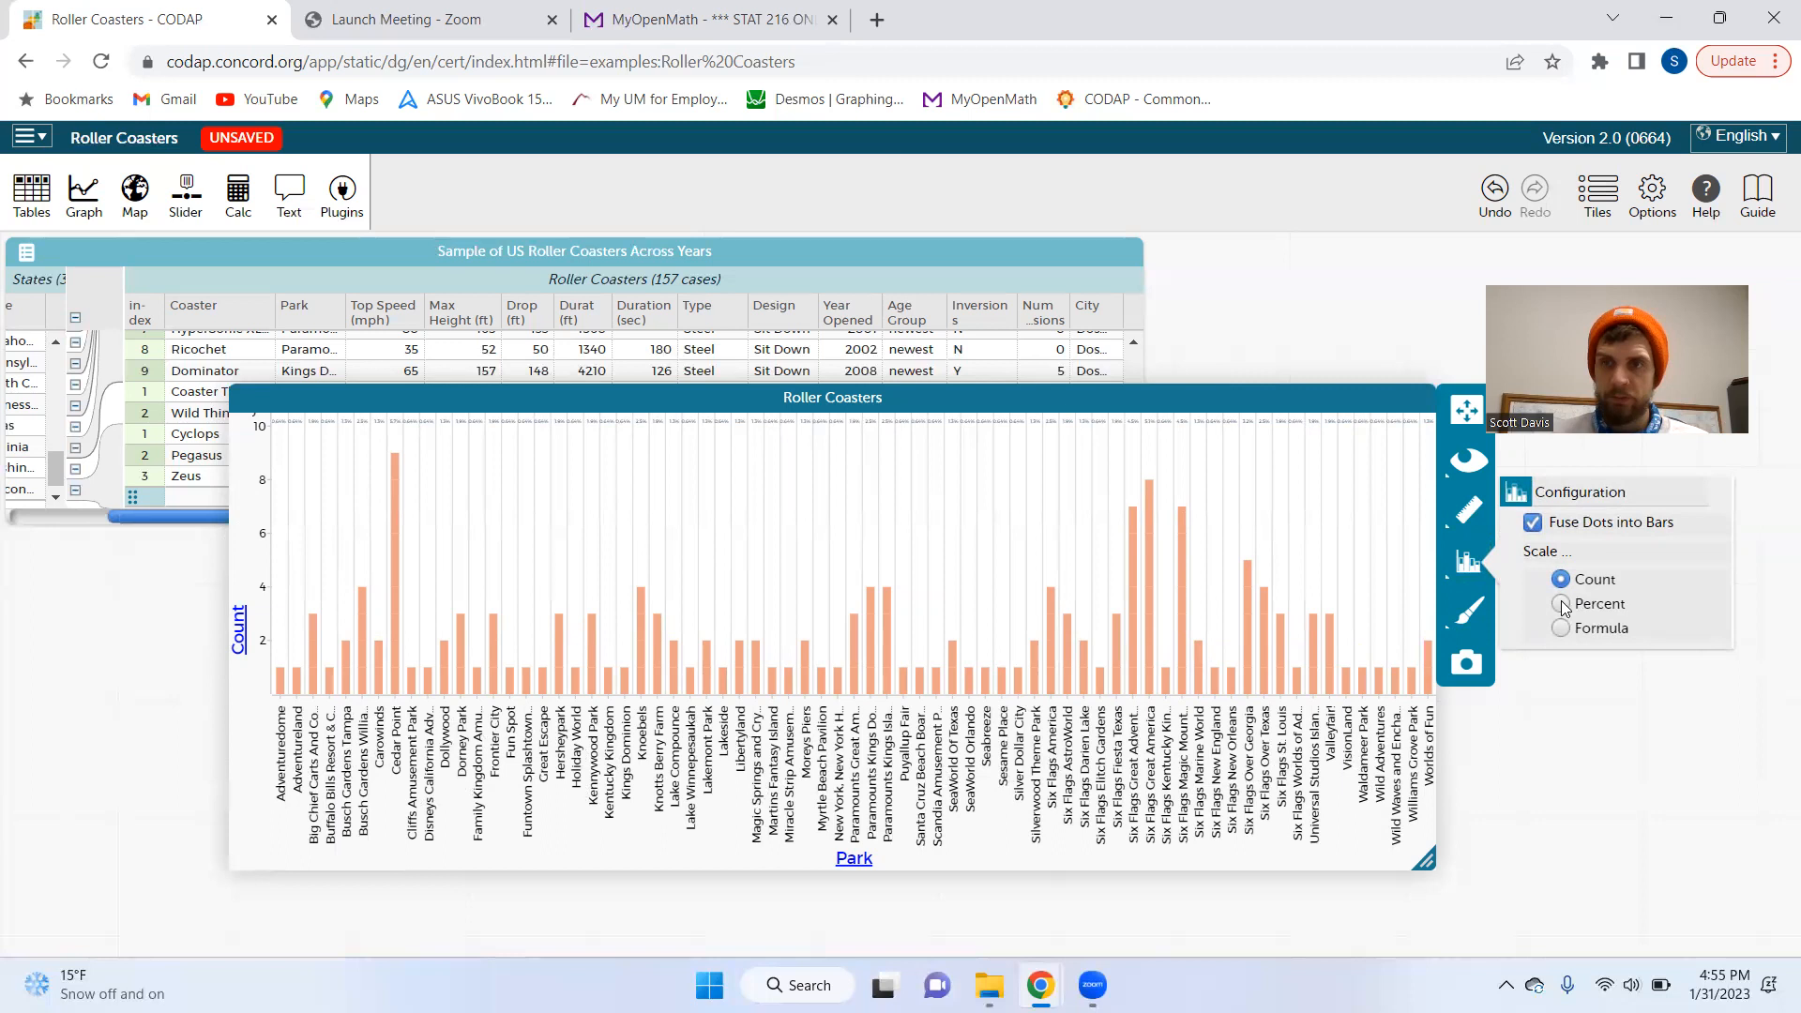
{"action": "left_click", "coordinate": [1561, 605]}
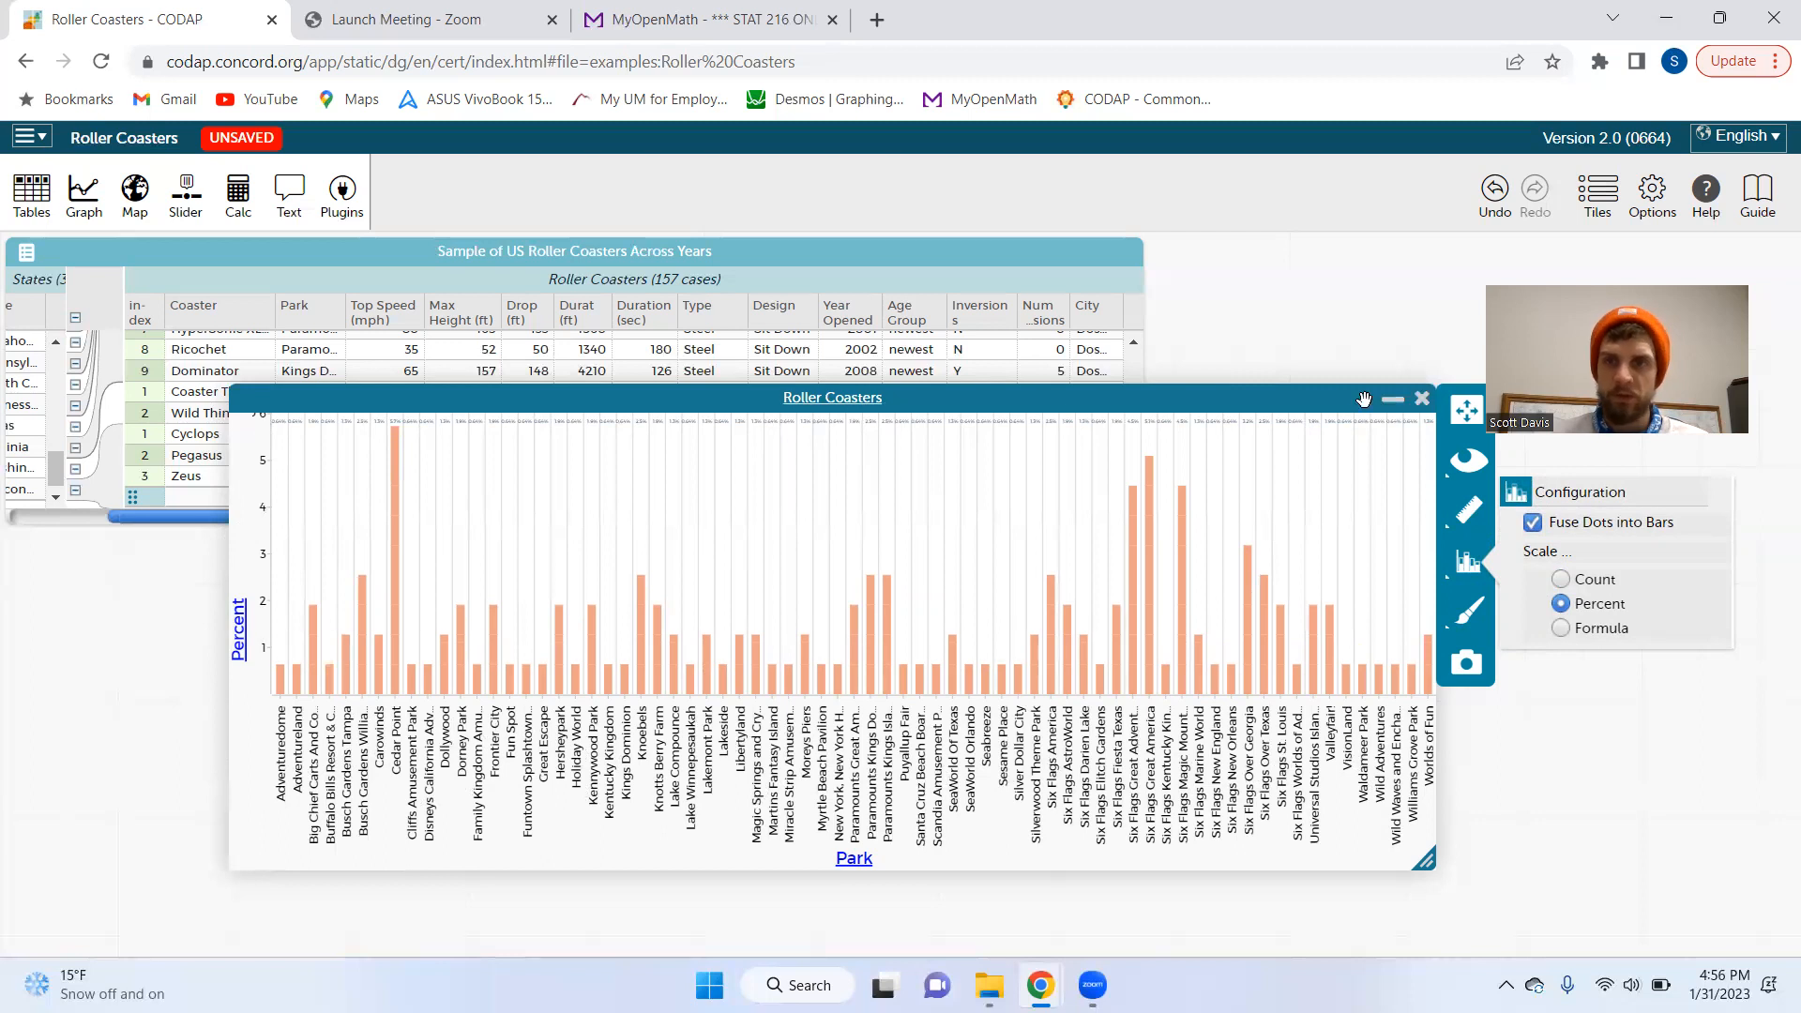
Remove Park from the graph's horizontal axis and plot the Type attribute from Roller Coasters there instead
{"action": "left_click", "coordinate": [856, 859]}
{"action": "mouse_move", "coordinate": [960, 779]}
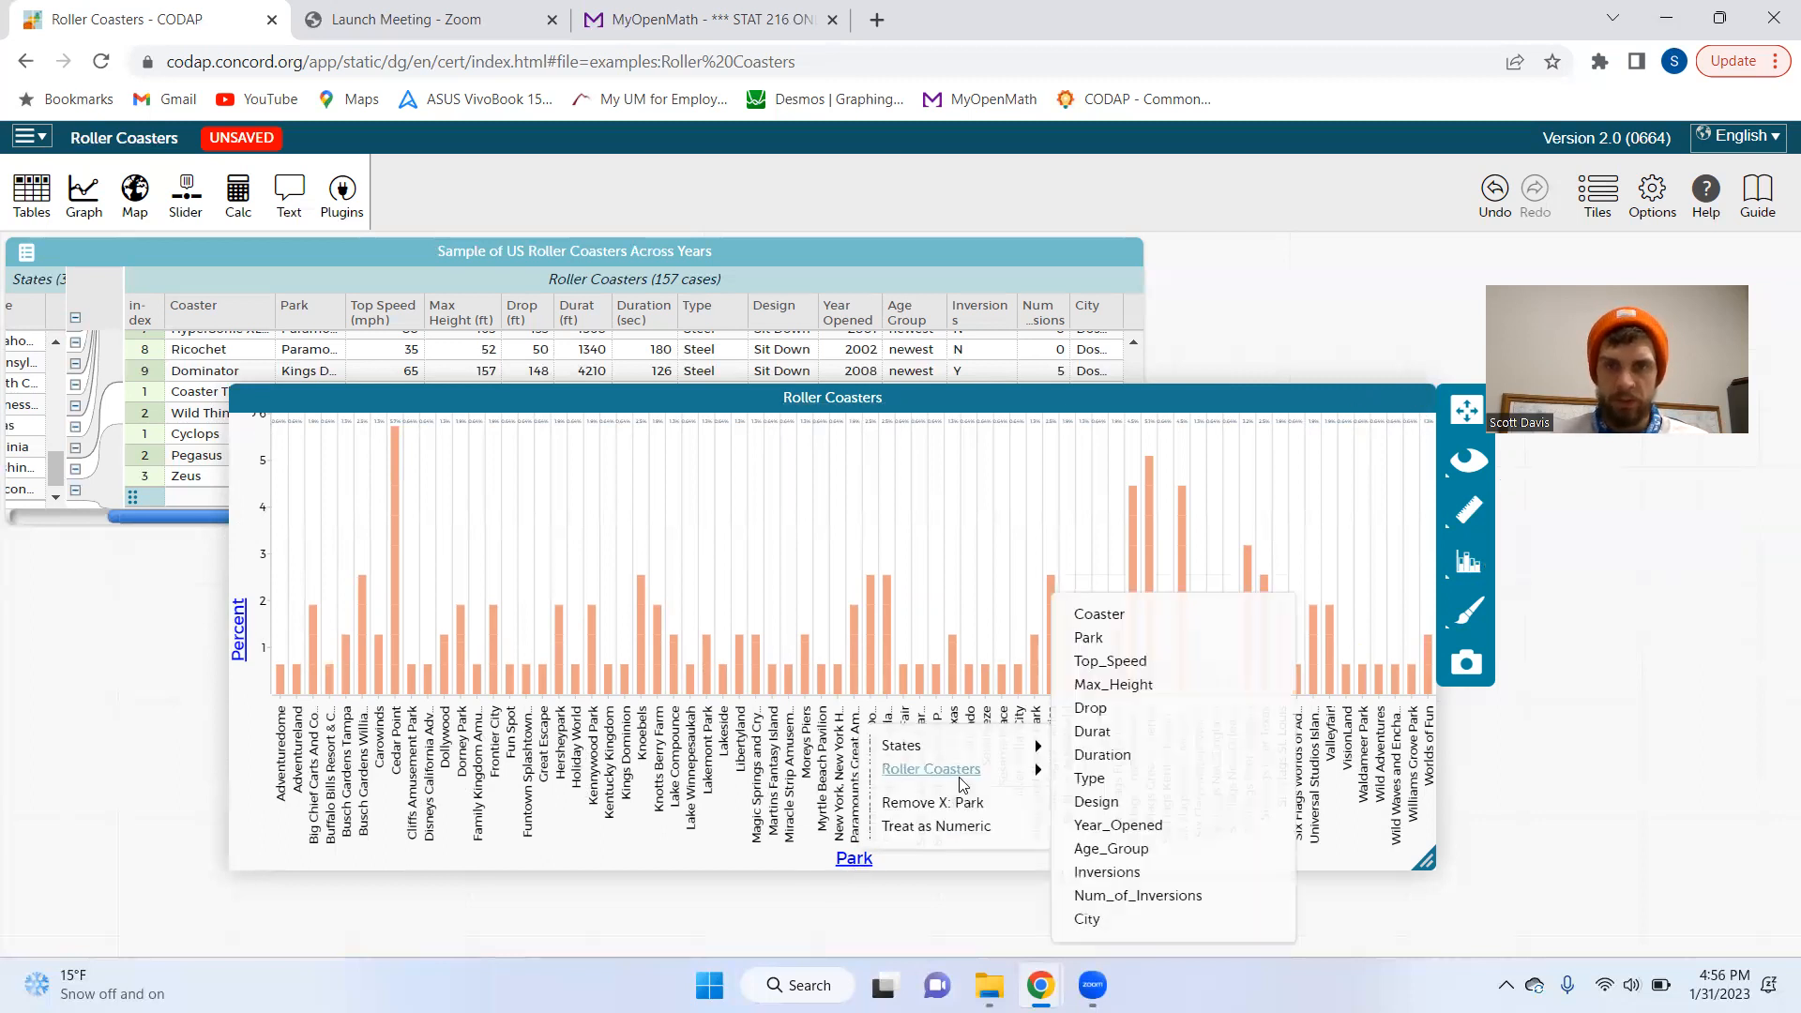
{"action": "left_click", "coordinate": [901, 805]}
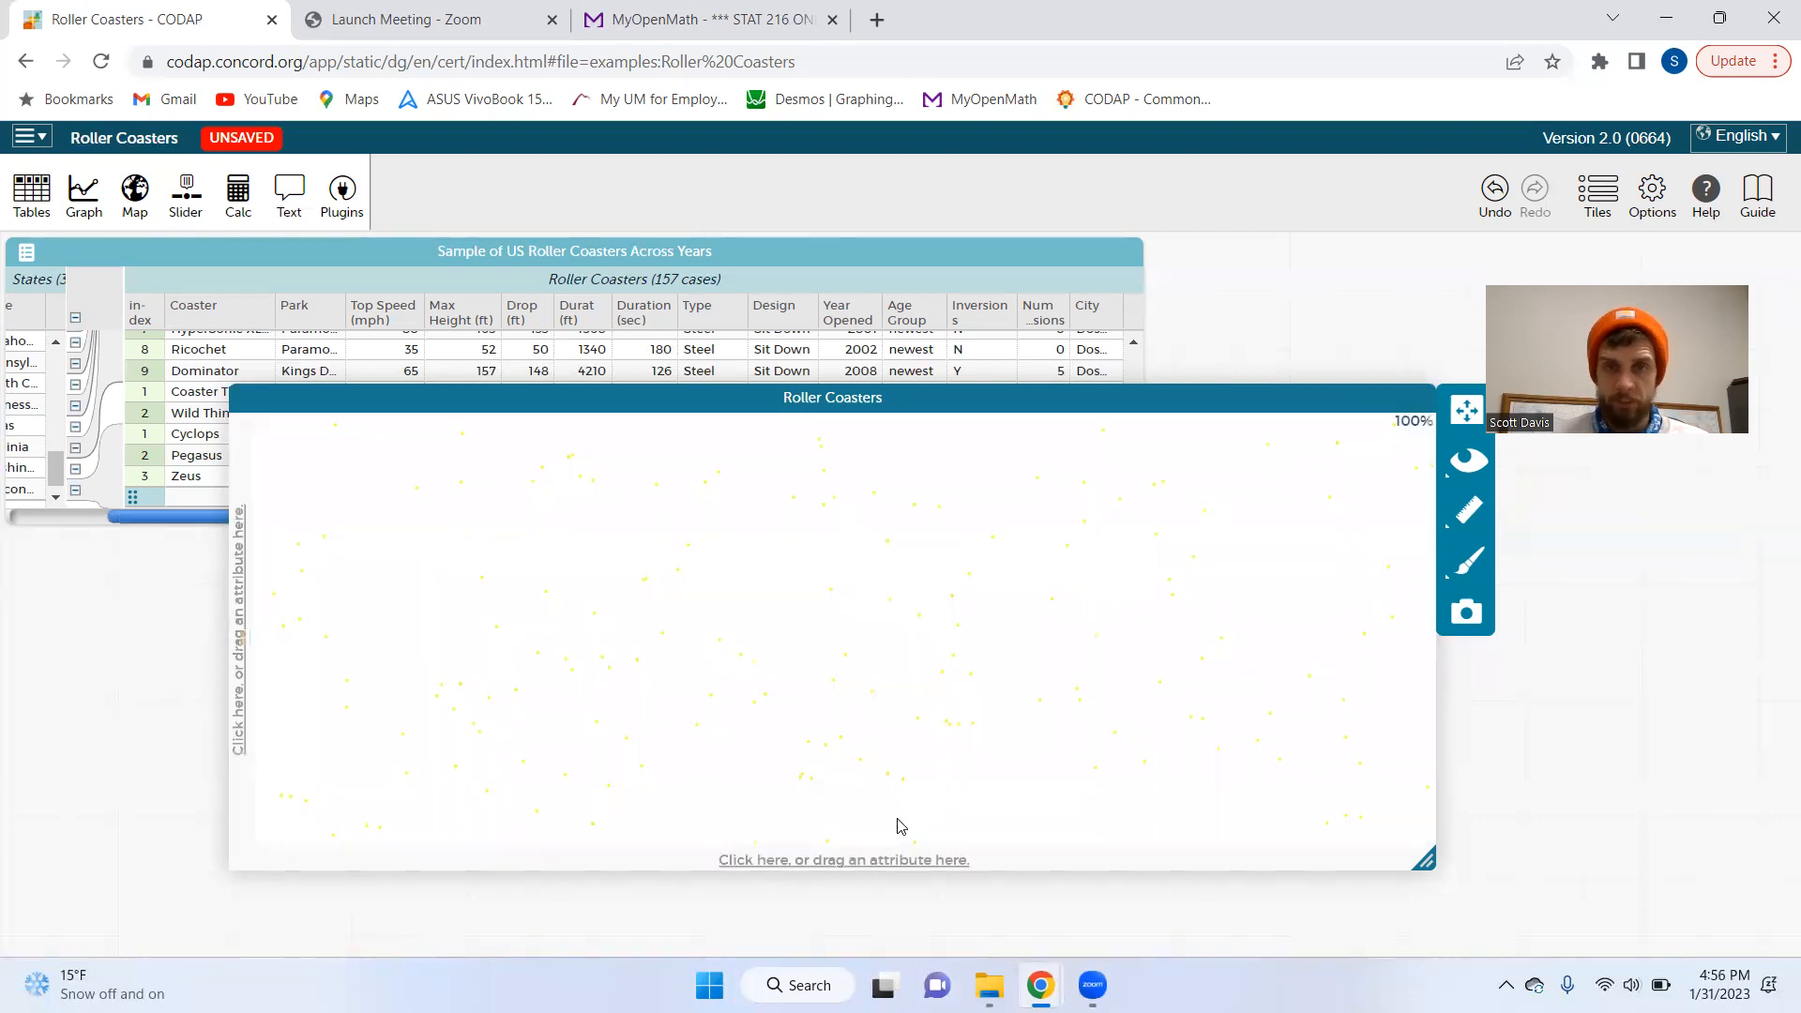
{"action": "left_click", "coordinate": [840, 868]}
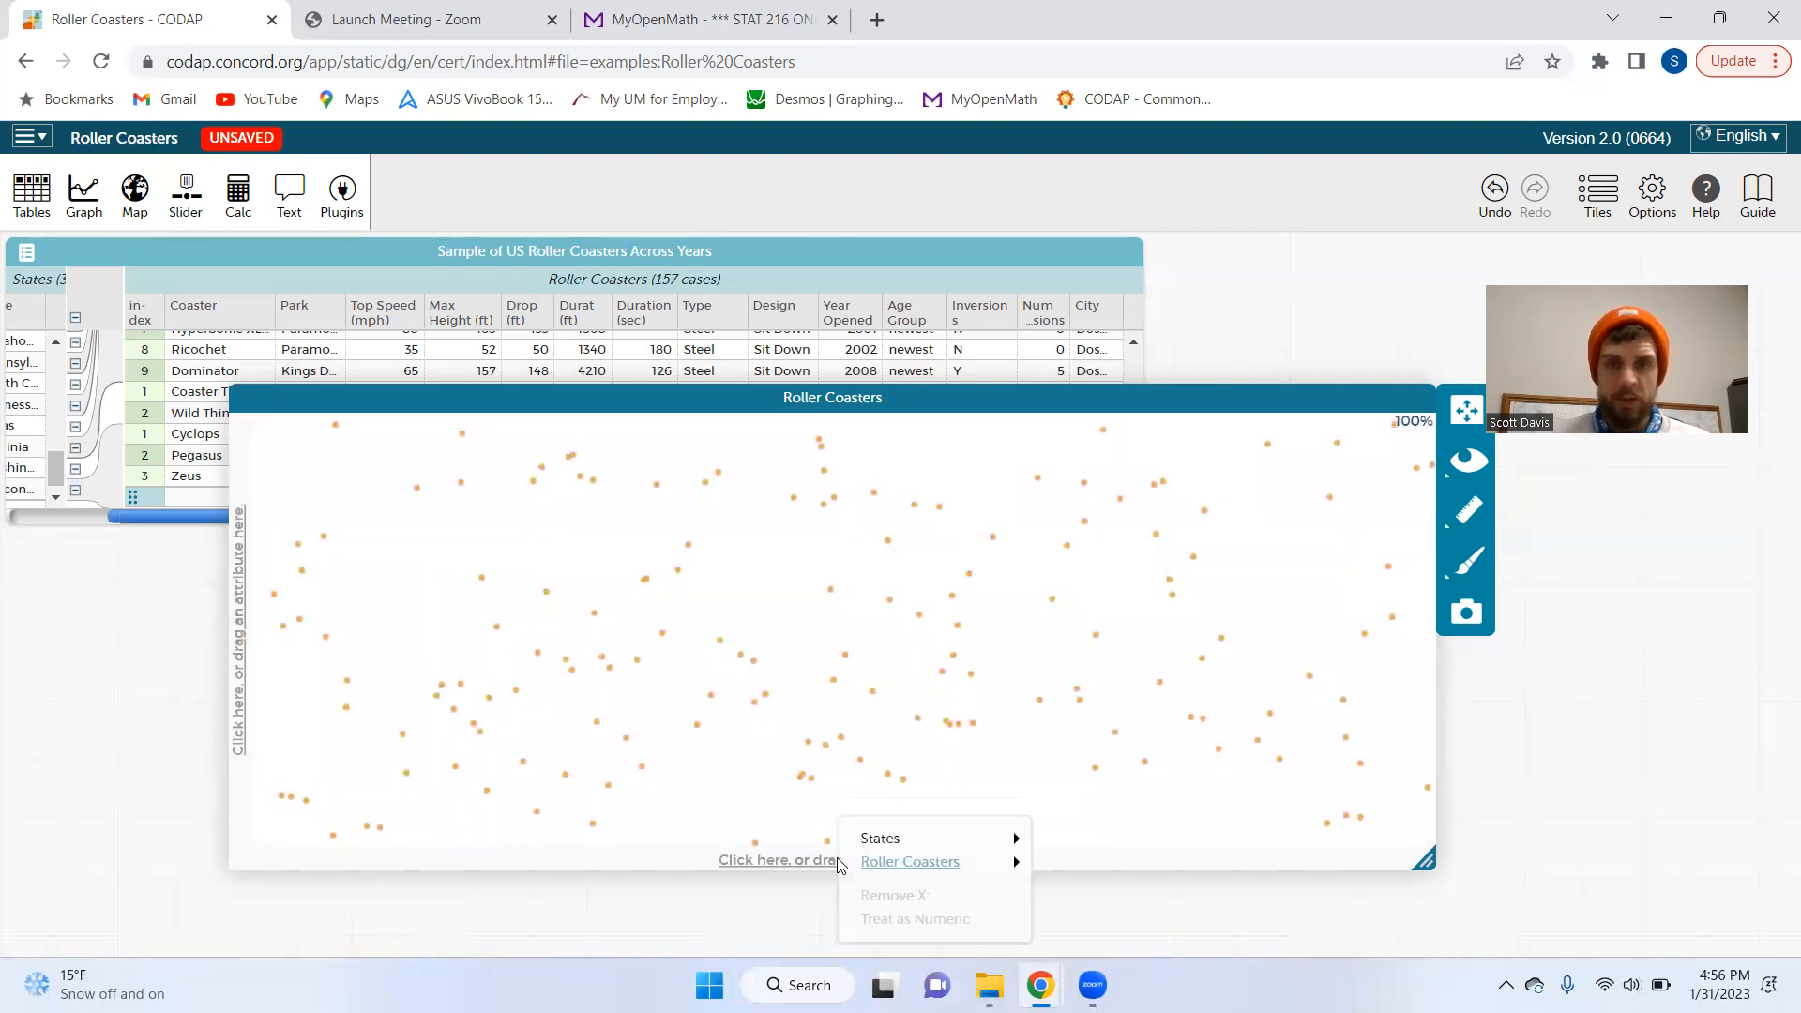
{"action": "mouse_move", "coordinate": [924, 861]}
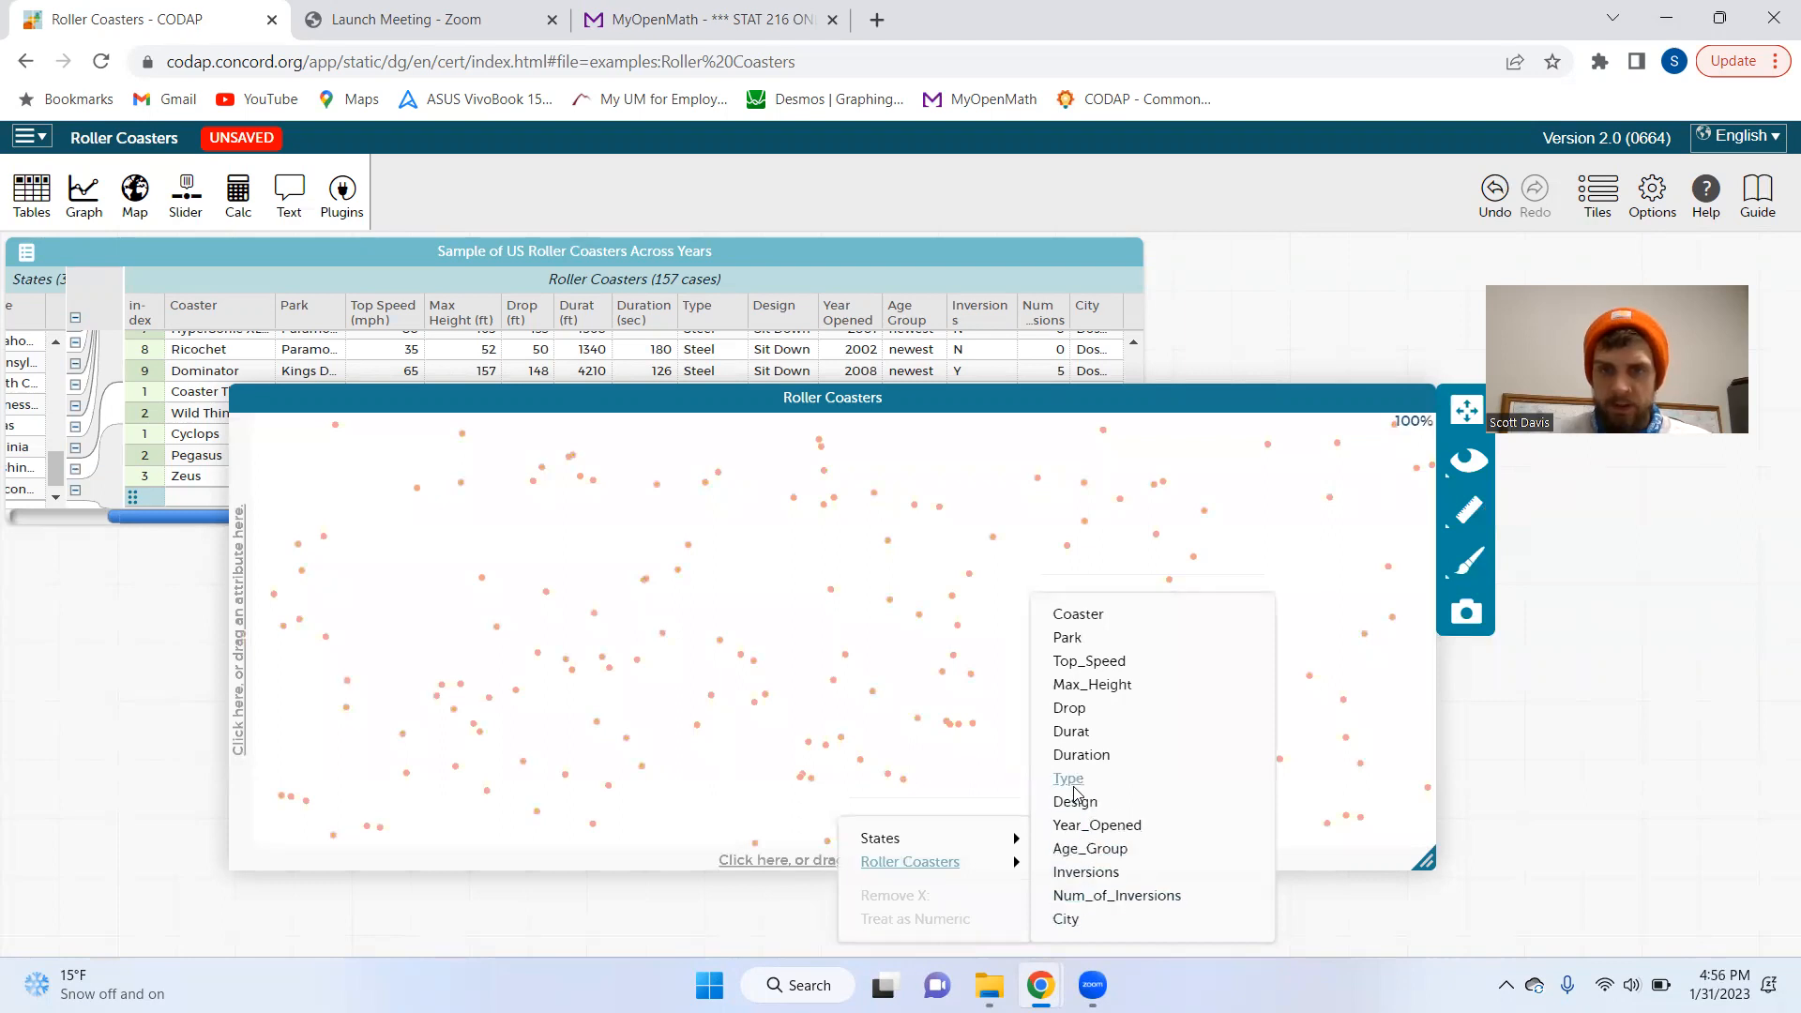
{"action": "left_click", "coordinate": [1158, 771]}
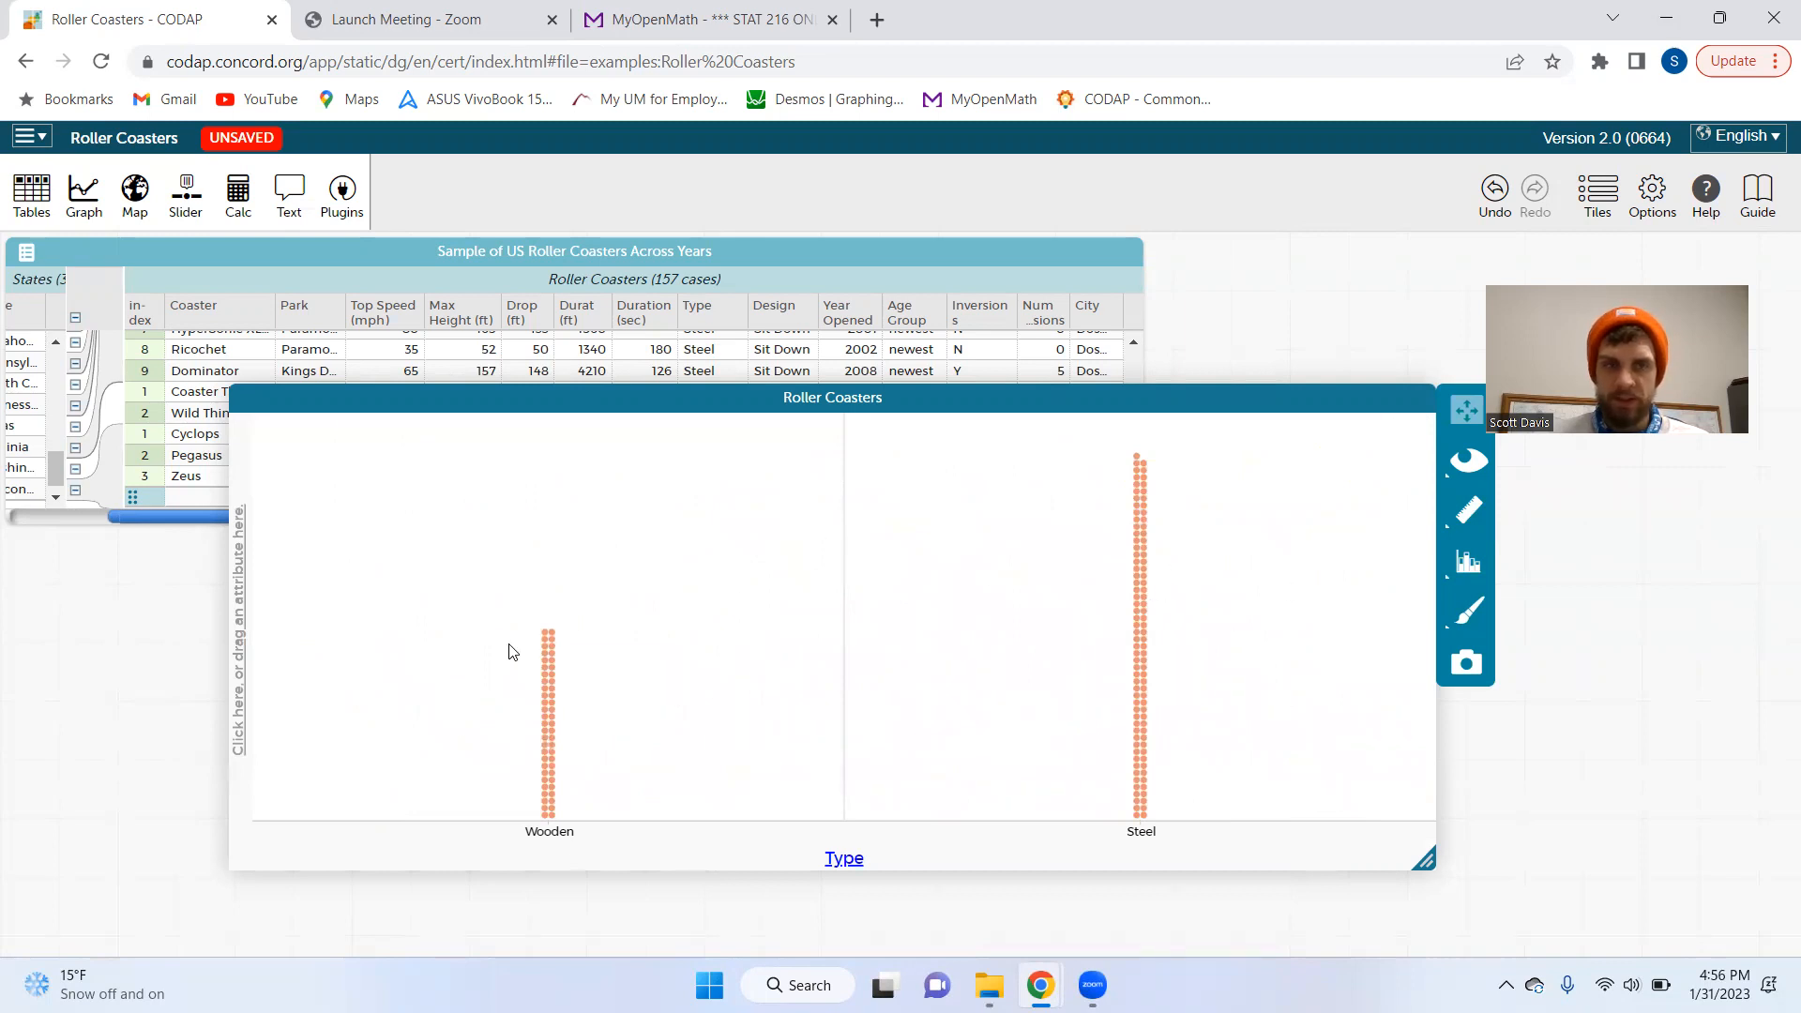
Fuse the Type dots into bars with the percent measure shown, and inspect the Wooden and Steel bars
{"action": "left_click", "coordinate": [1469, 565]}
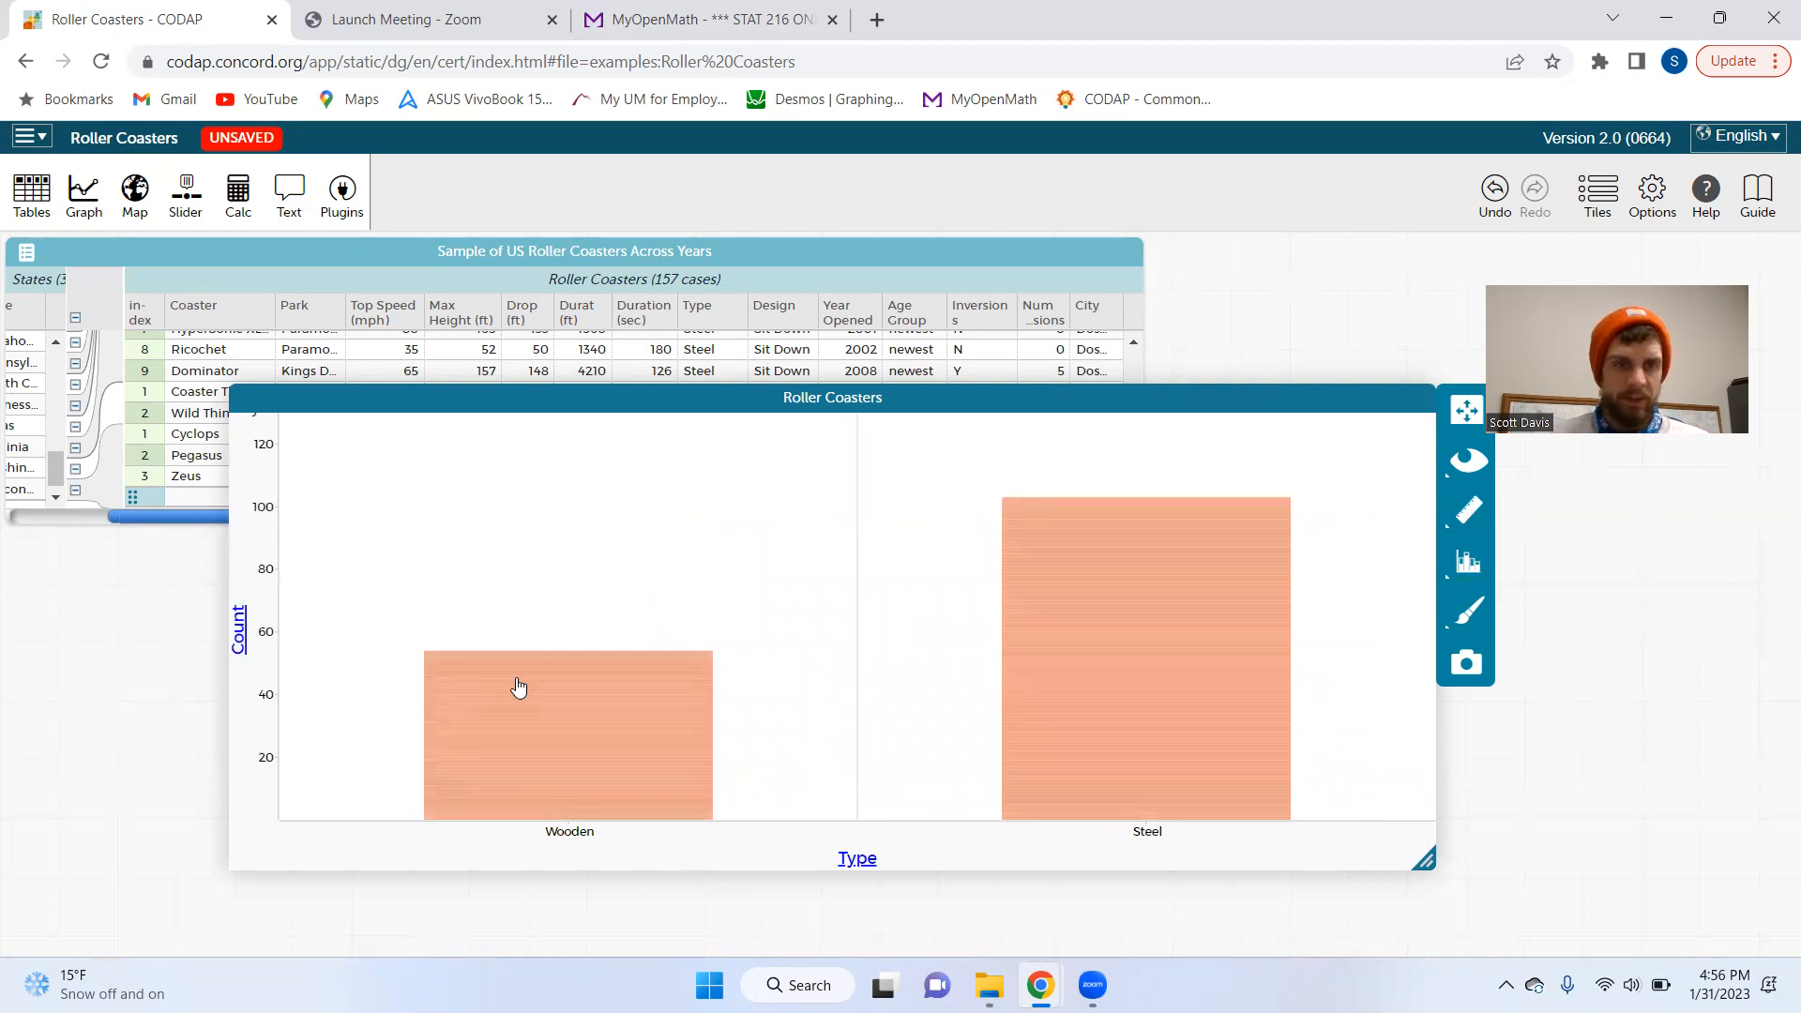
{"action": "mouse_move", "coordinate": [519, 687]}
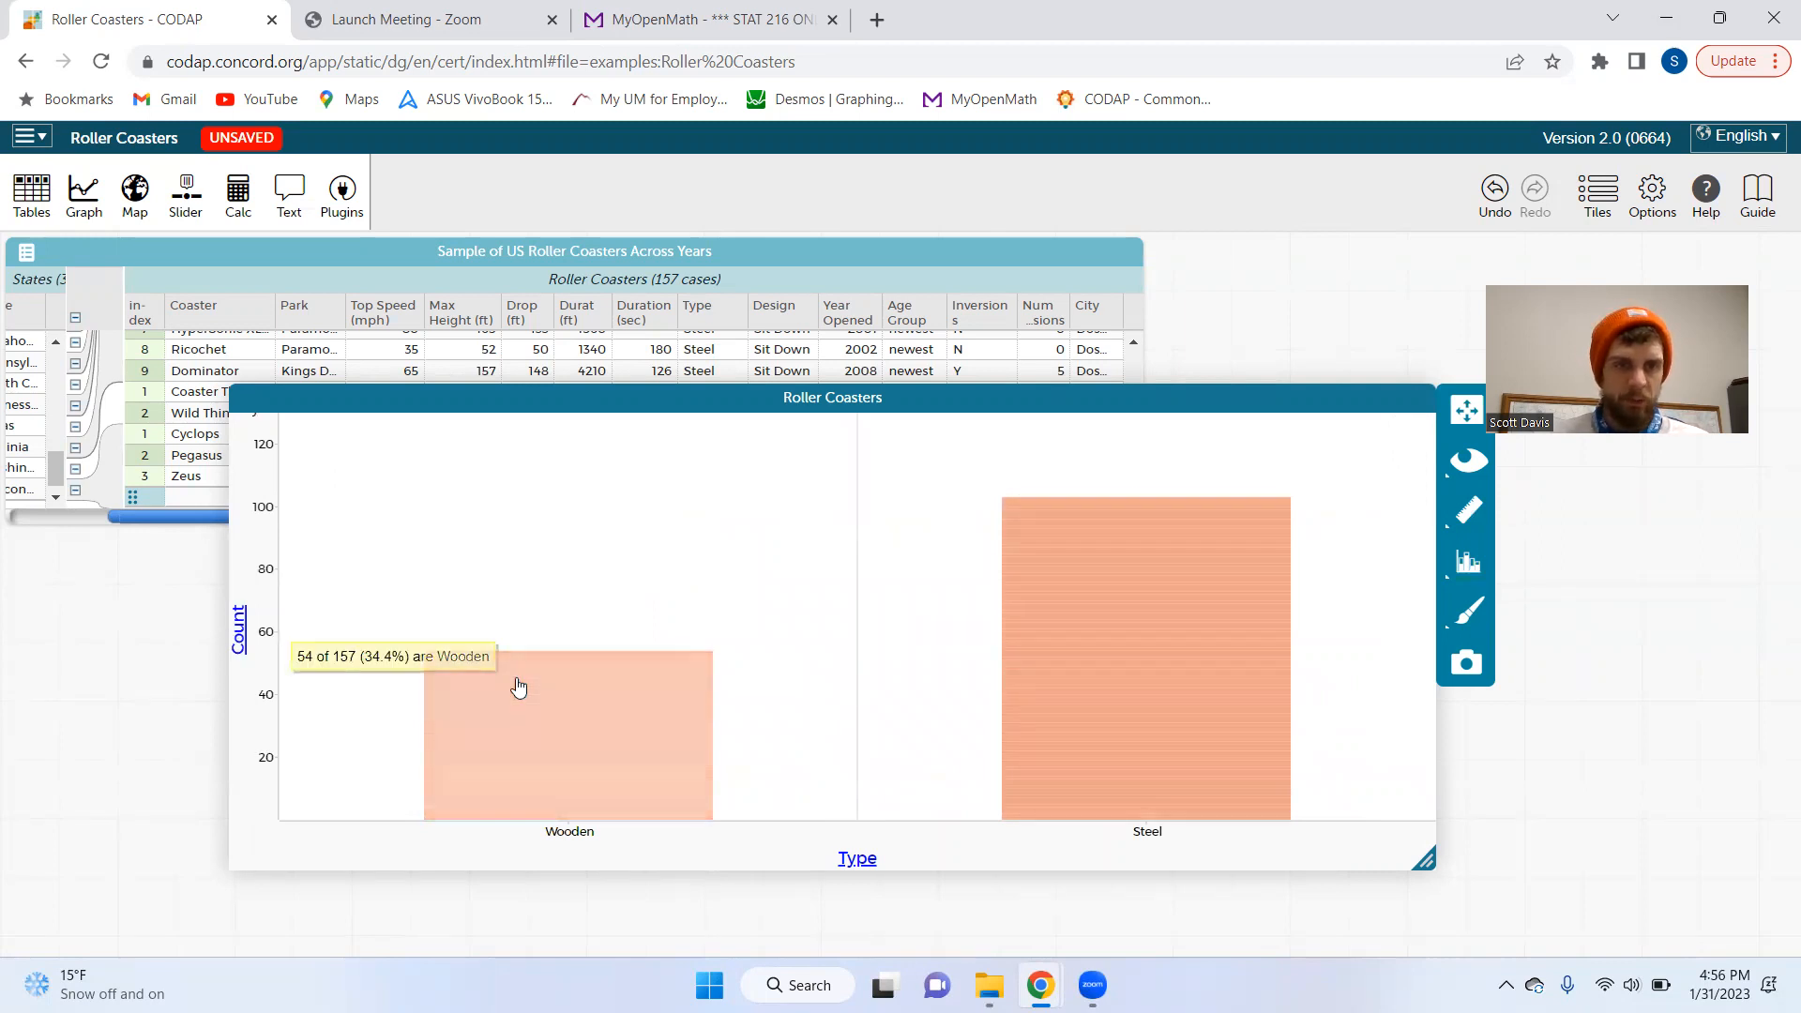
{"action": "left_click", "coordinate": [1468, 512]}
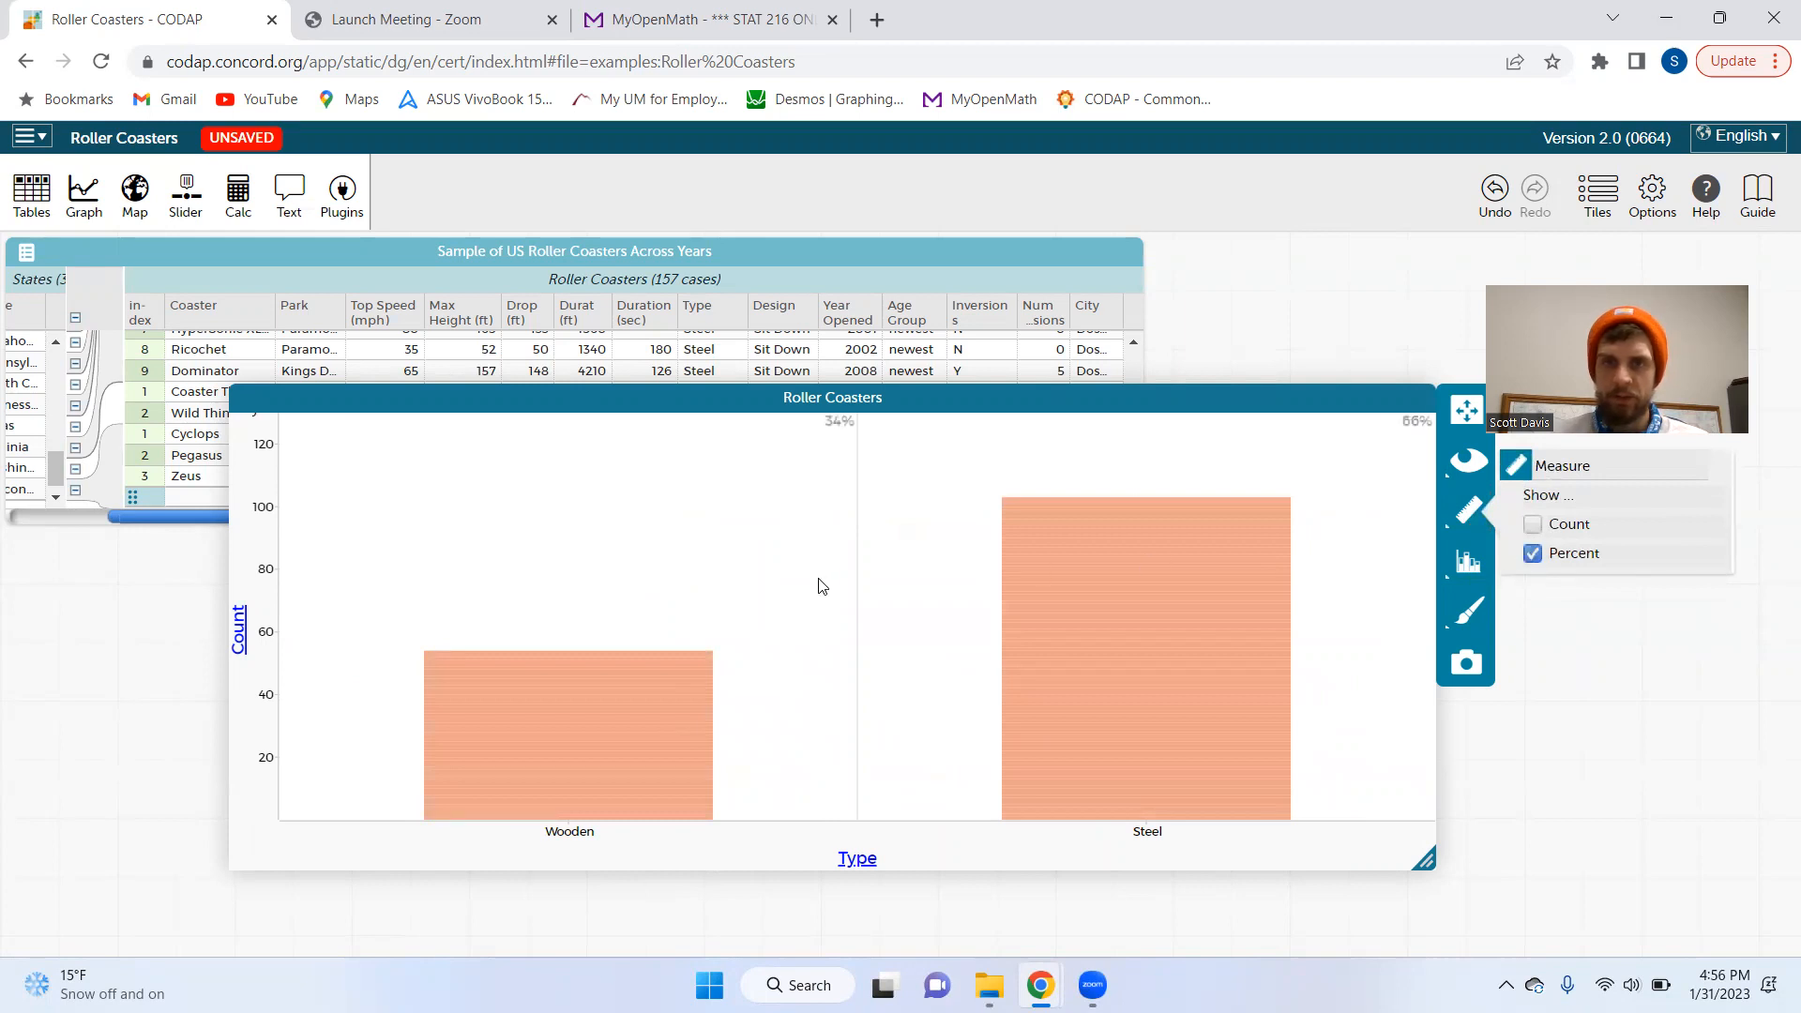
{"action": "left_click", "coordinate": [830, 438]}
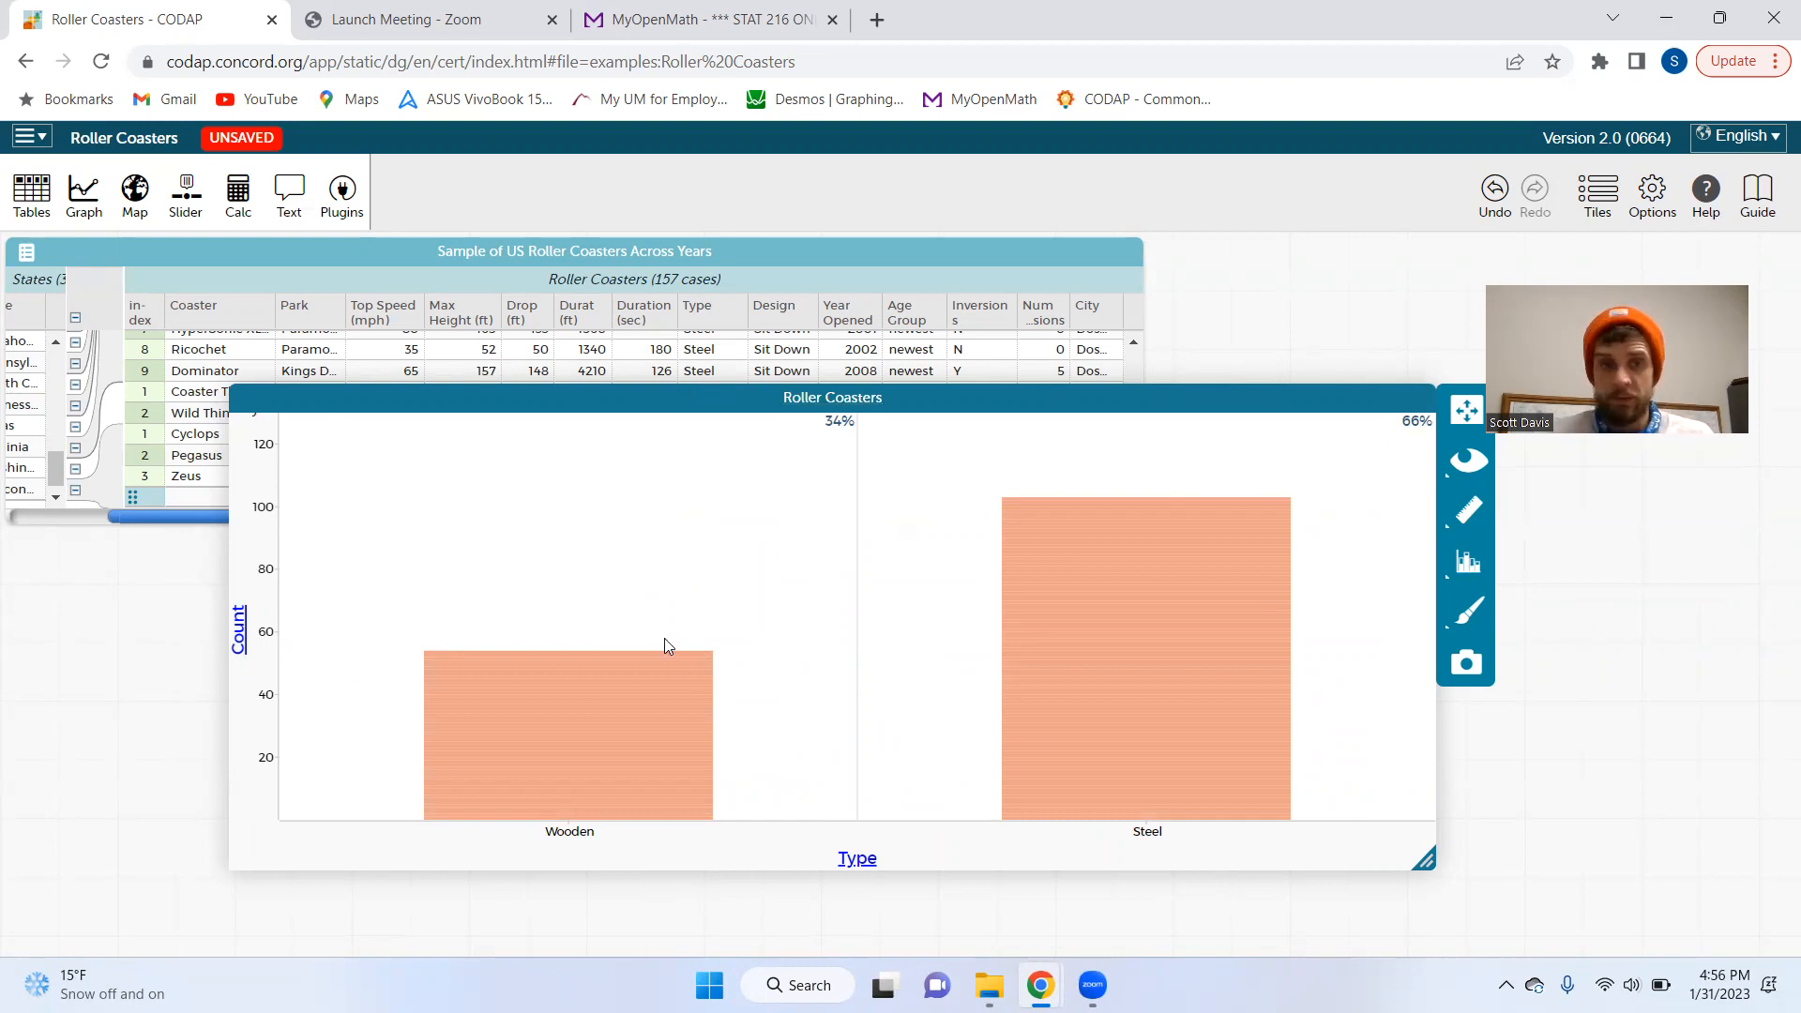
{"action": "mouse_move", "coordinate": [567, 700]}
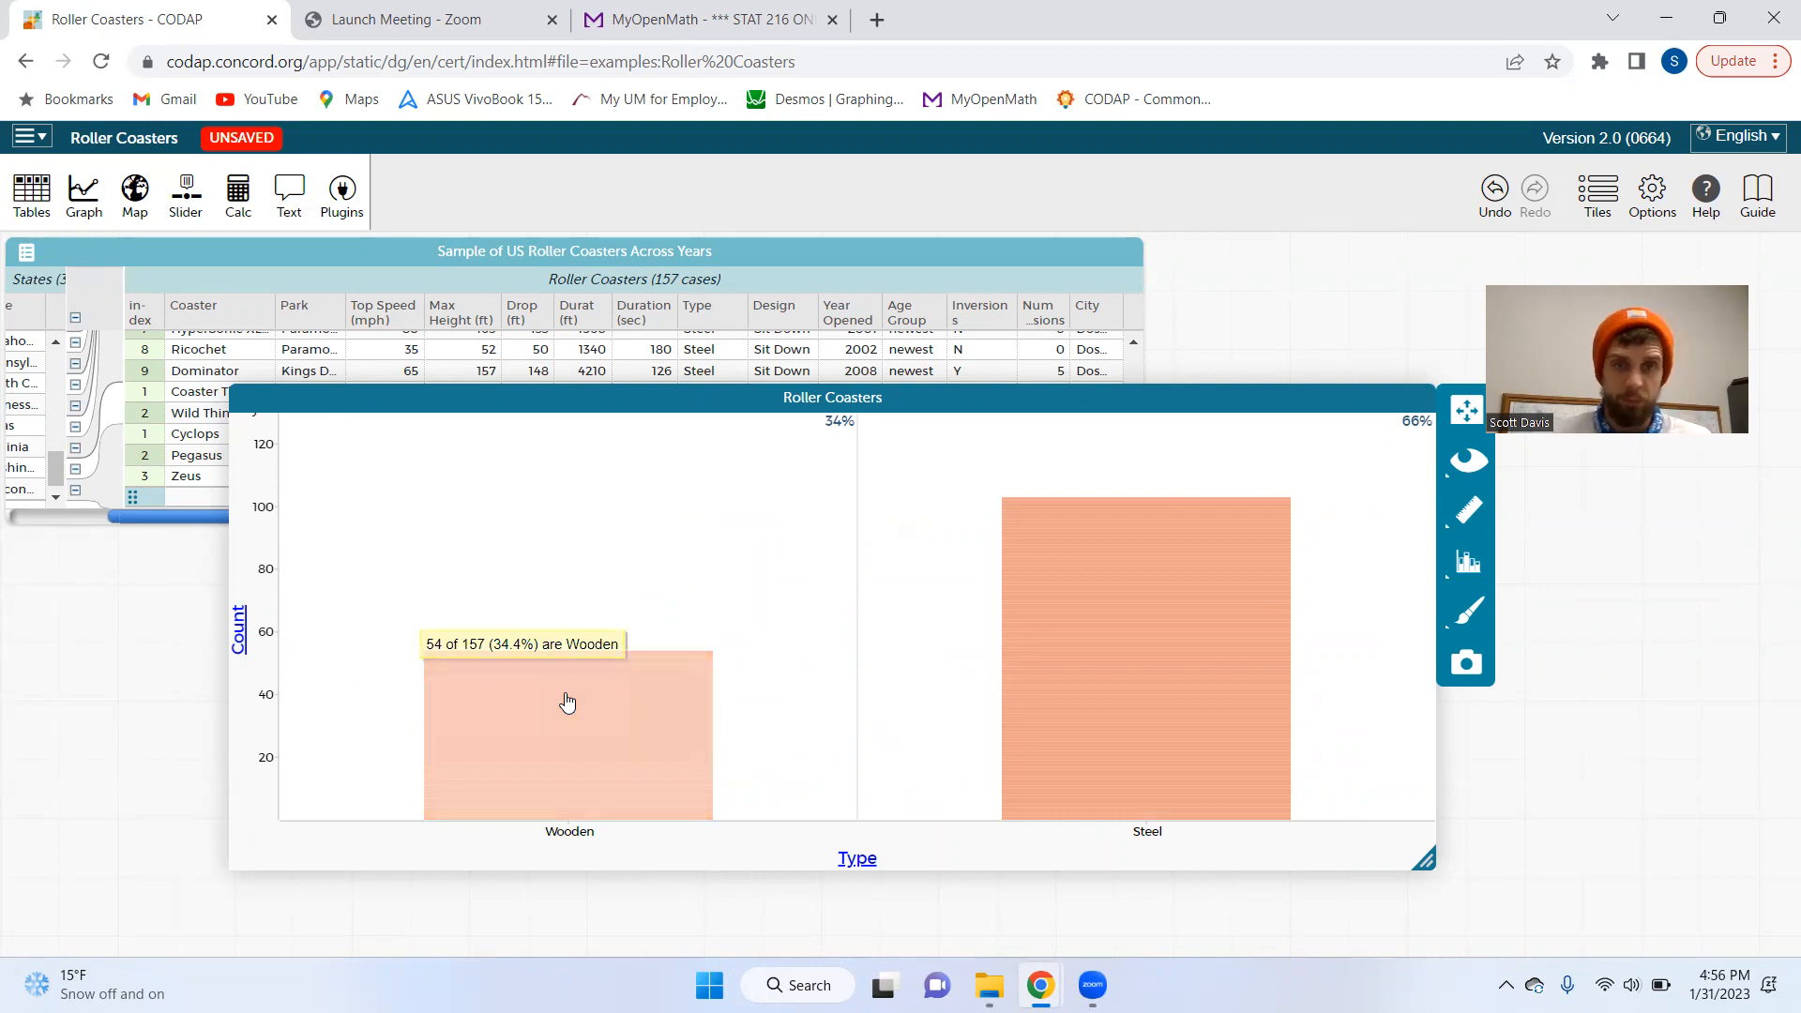
{"action": "mouse_move", "coordinate": [1171, 643]}
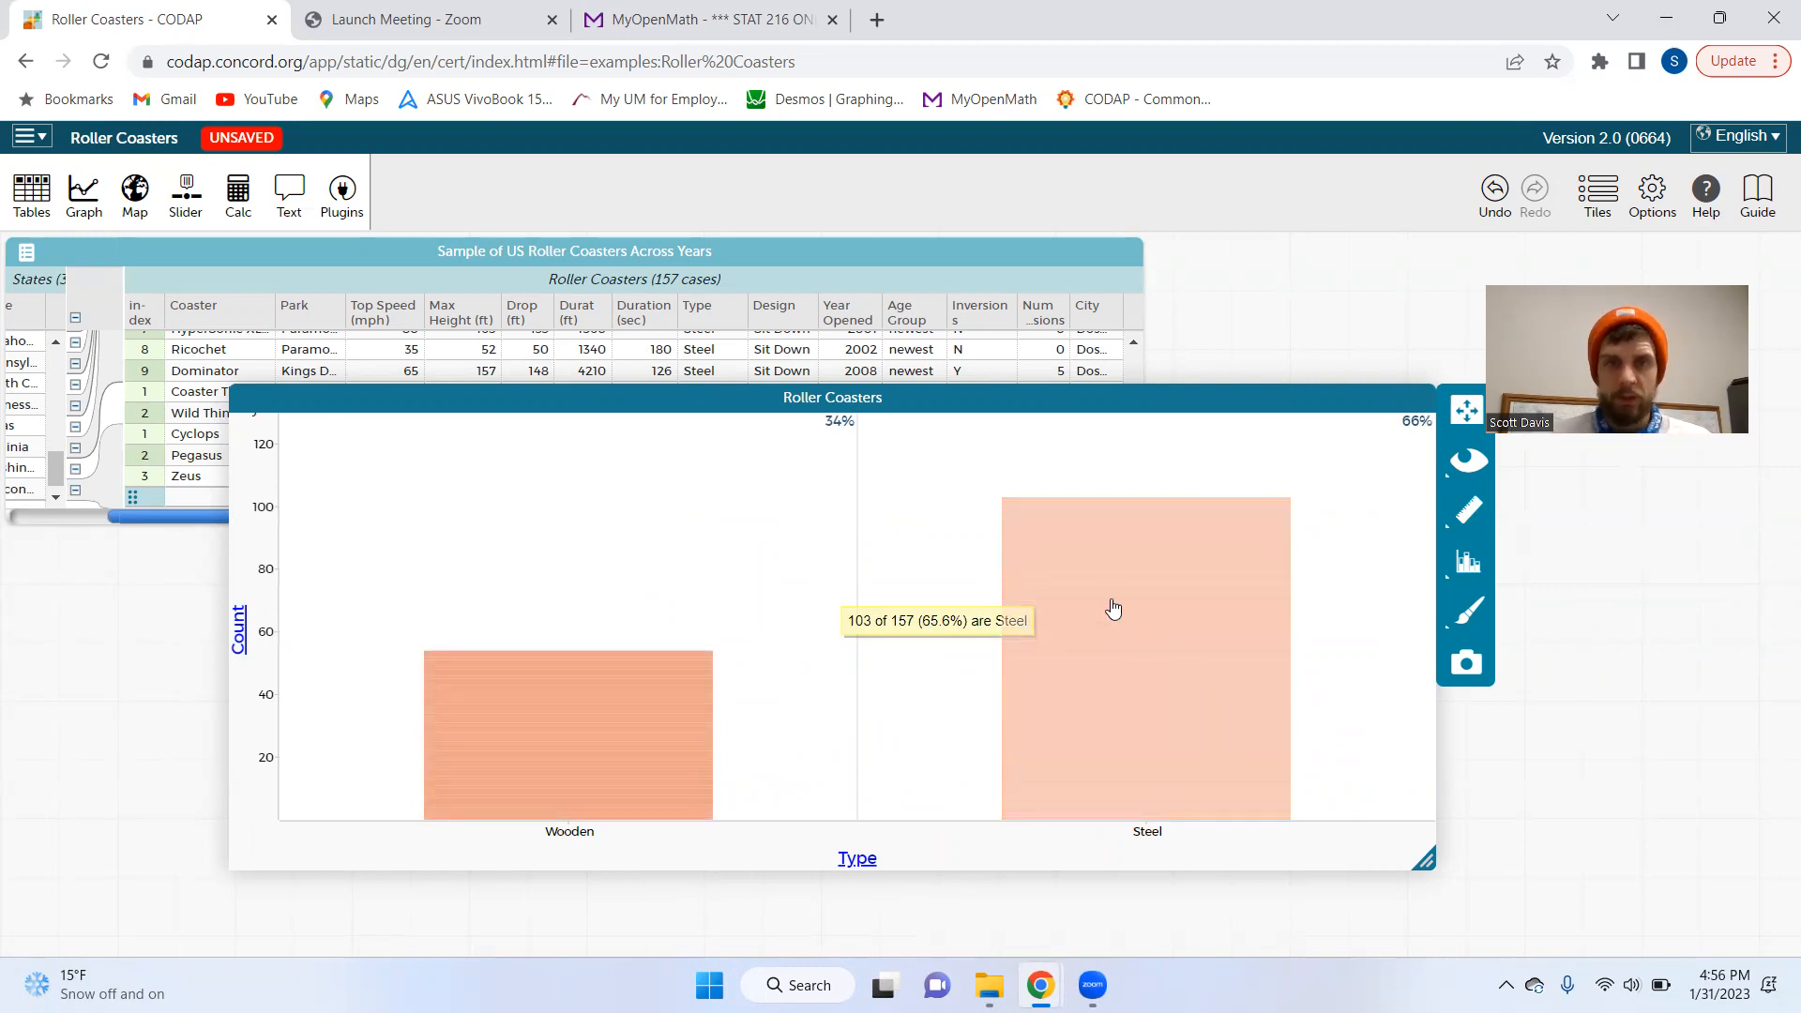
Move the graph slightly, split its Type bars by Age Group using colour, and inspect the Steel bar's segments
{"action": "left_click_drag", "start_coordinate": [931, 444], "coordinate": [897, 391]}
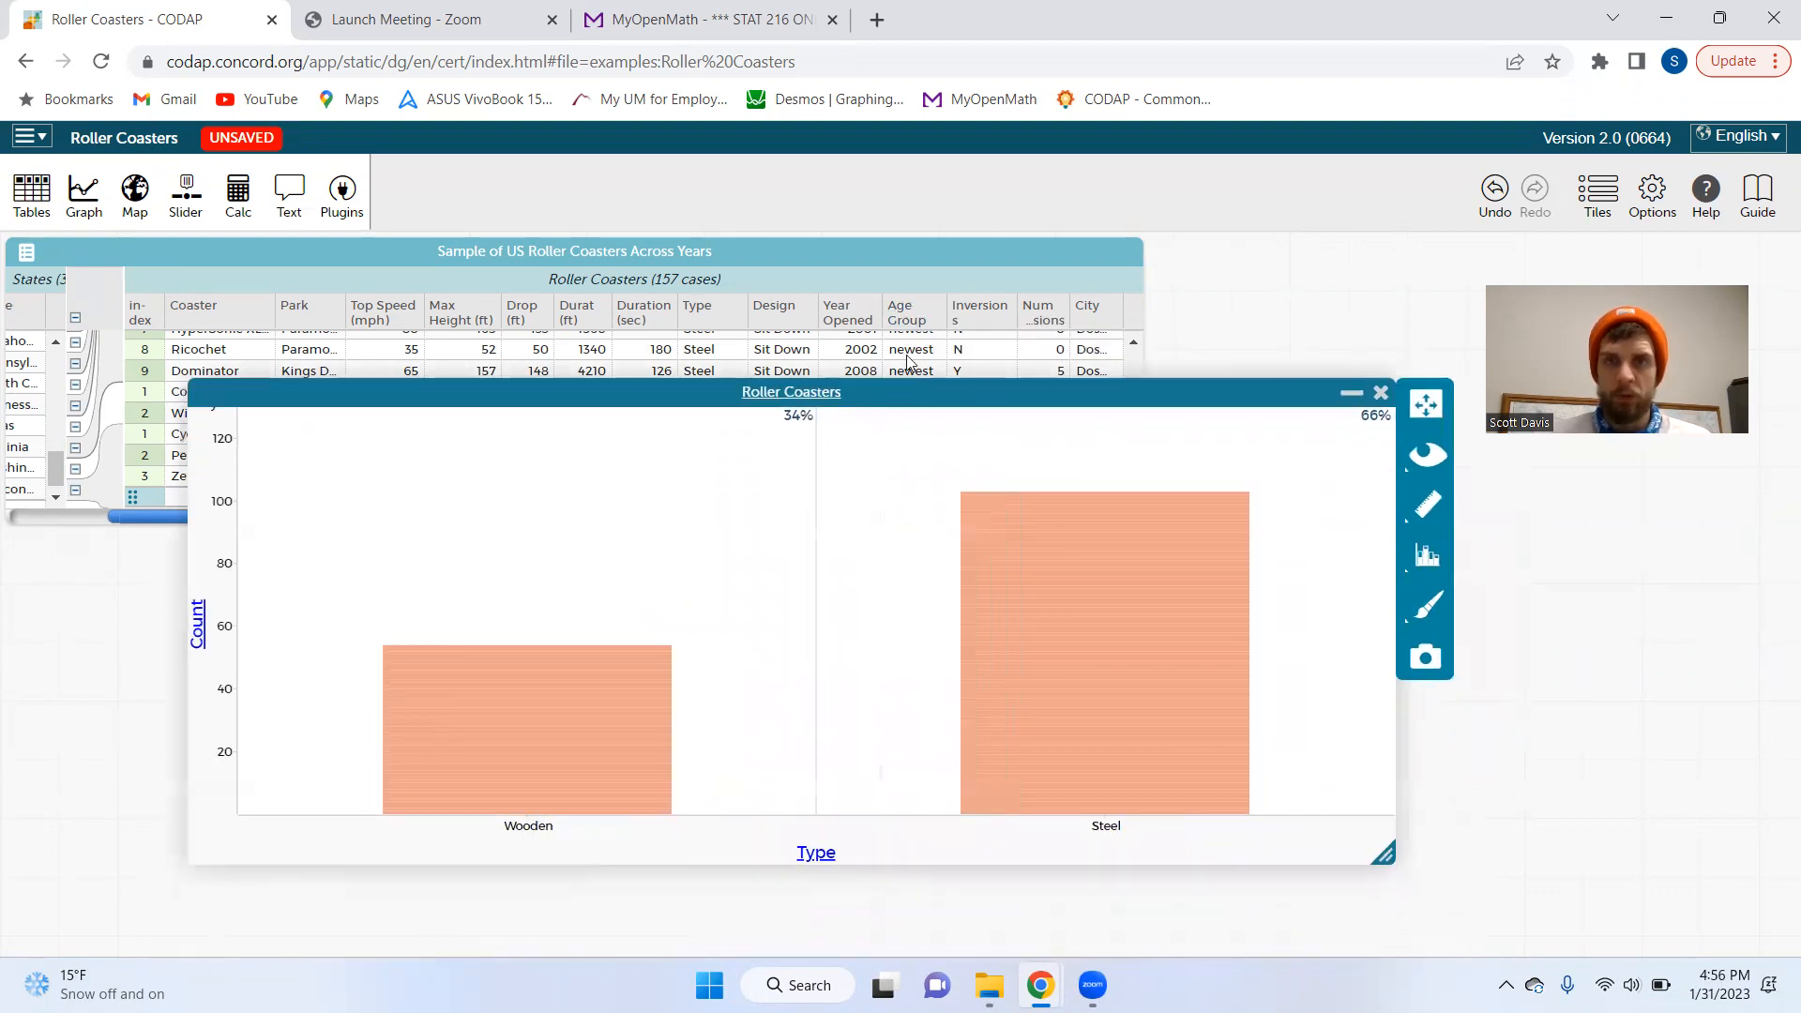
{"action": "left_click_drag", "start_coordinate": [908, 314], "coordinate": [825, 677]}
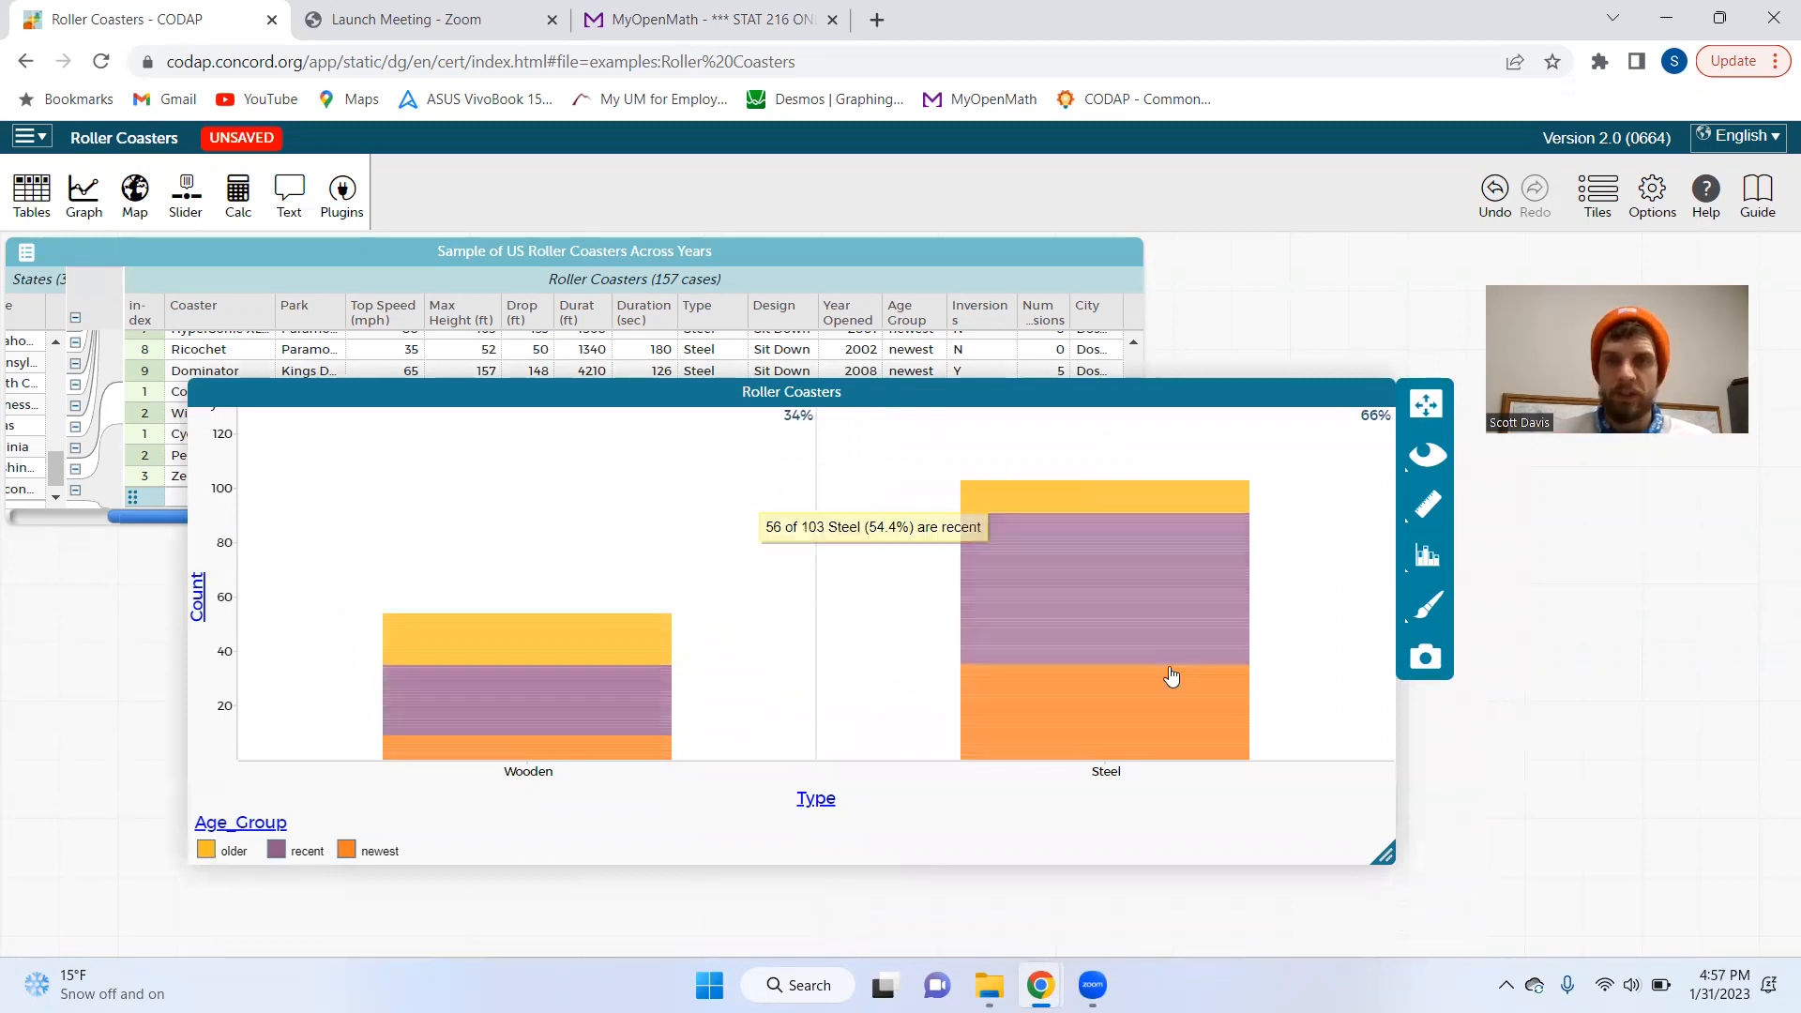
{"action": "mouse_move", "coordinate": [1126, 497]}
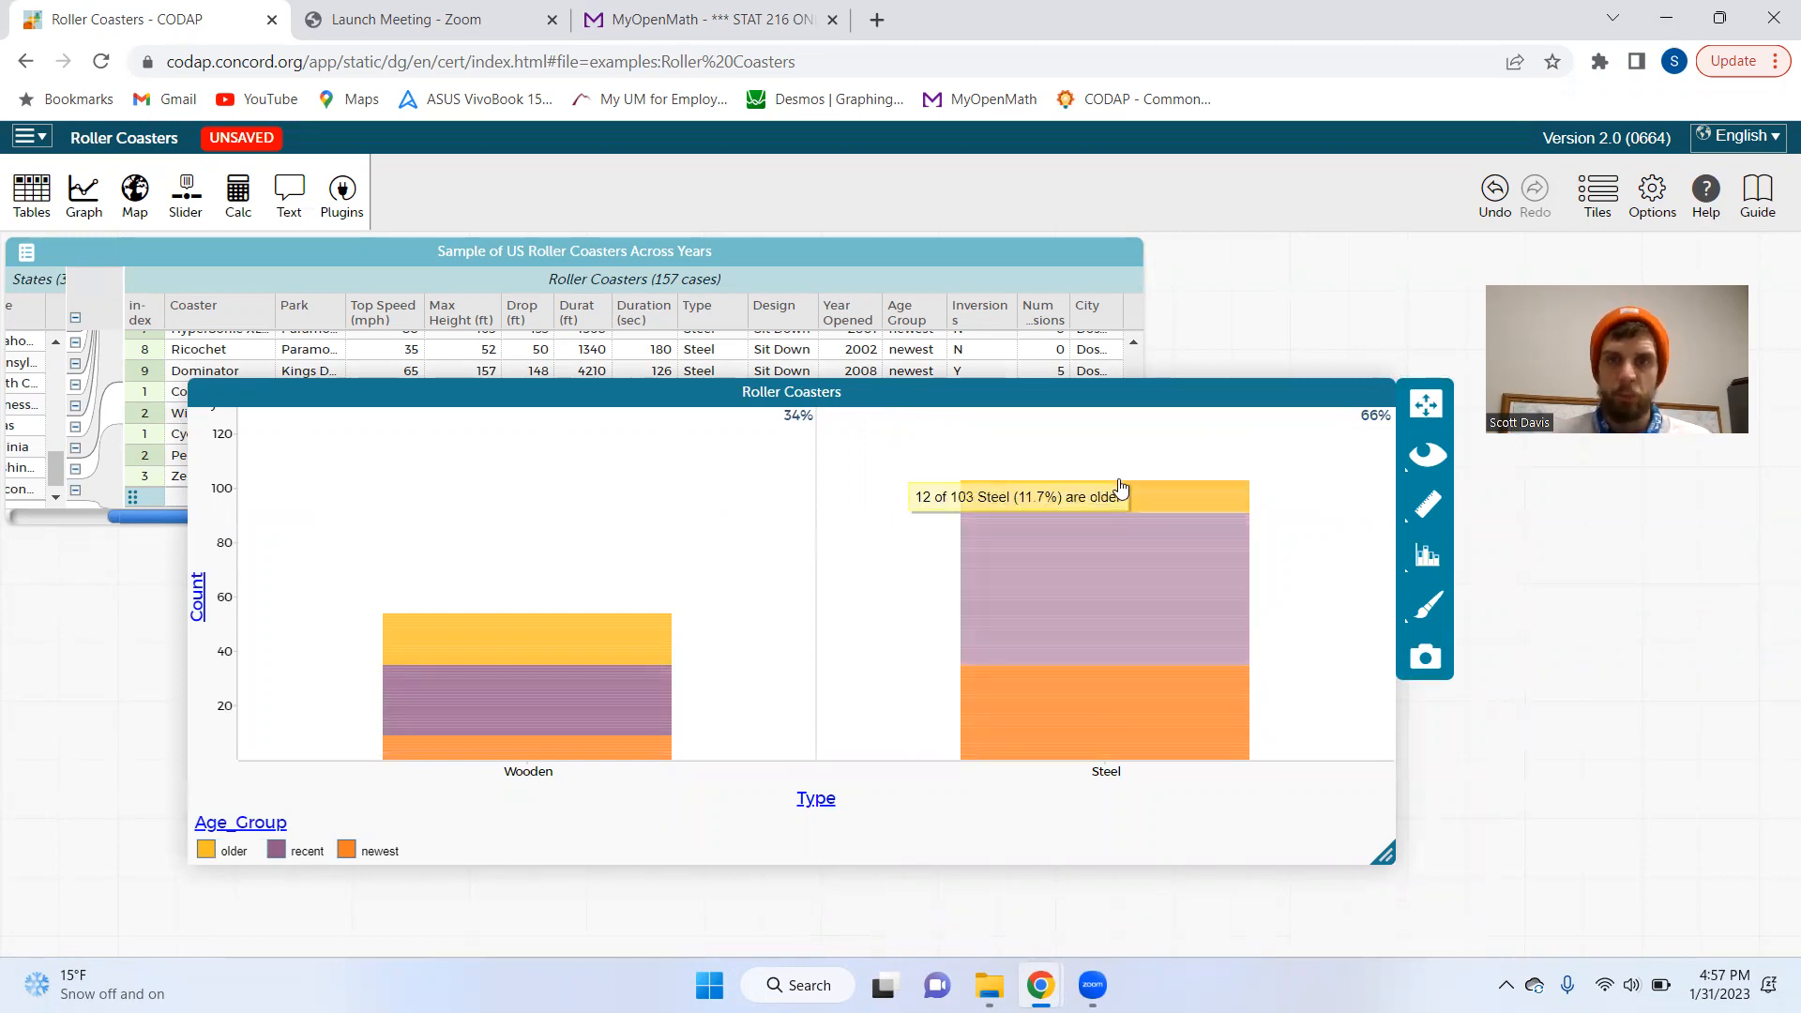
{"action": "mouse_move", "coordinate": [1121, 713]}
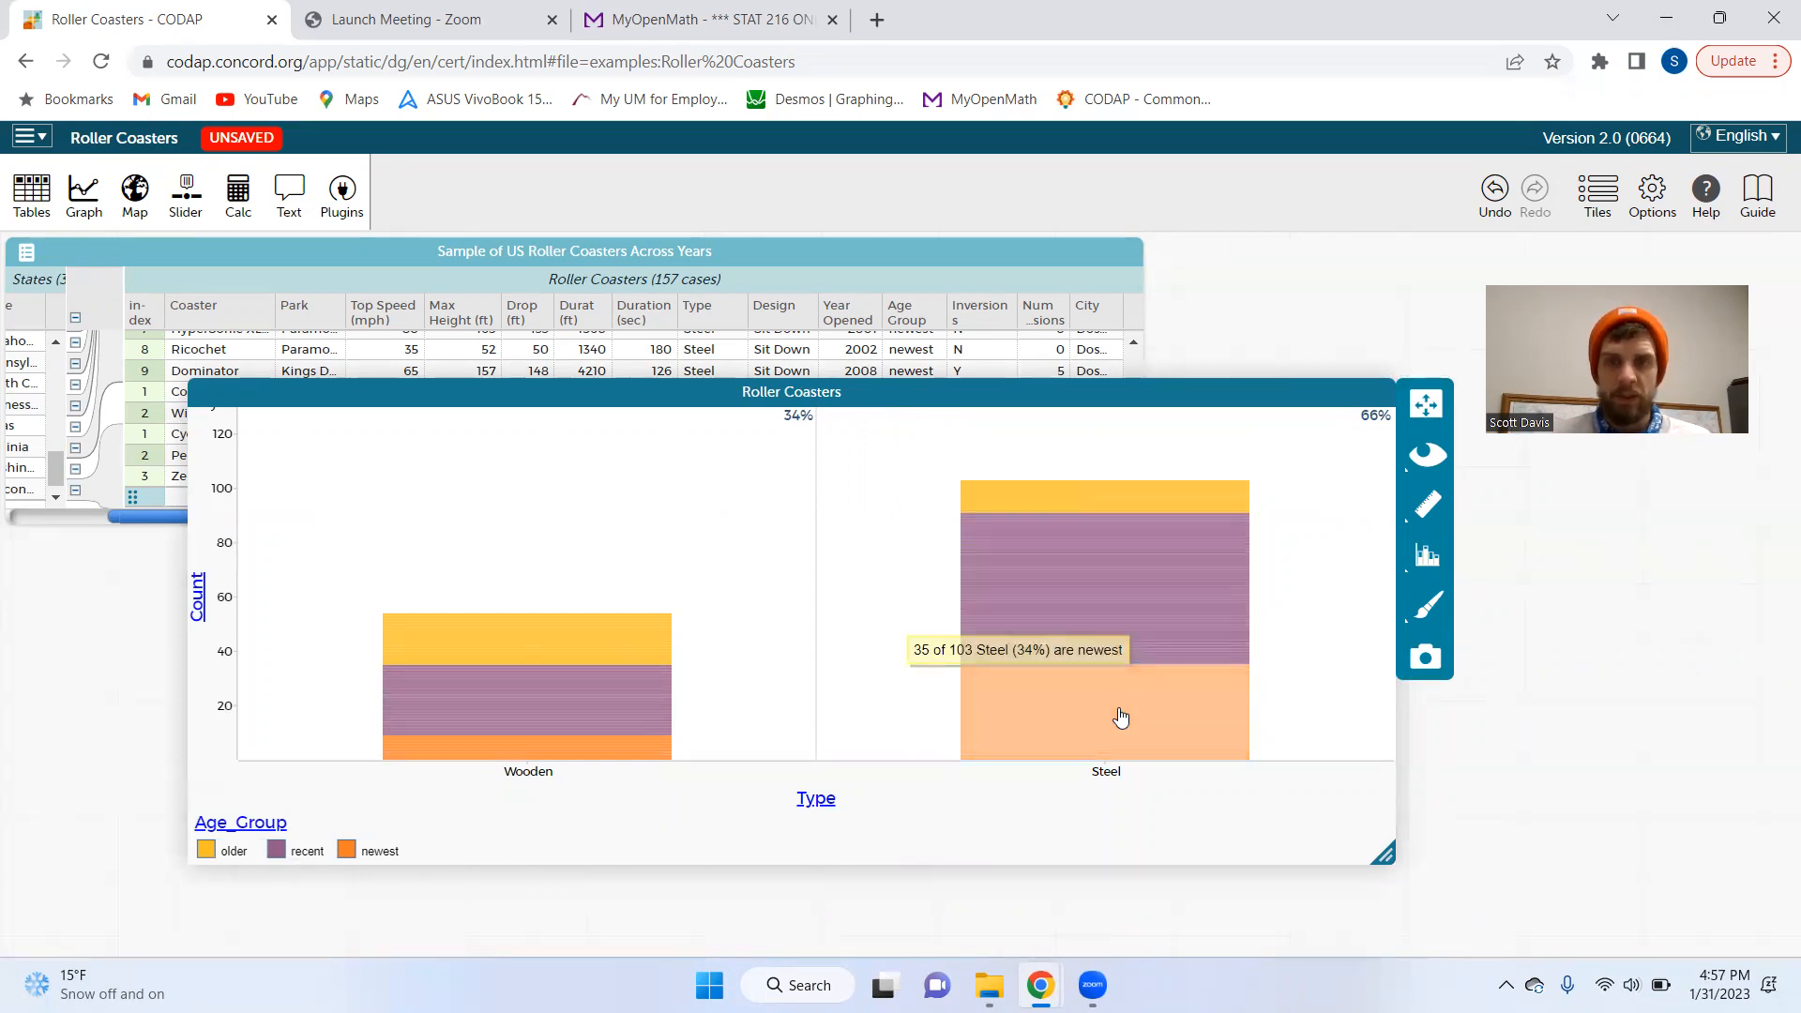
Inspect the Wooden bar, replace the Age_Group colour split with Inversions, and examine the Wooden bar's Inversions segments
{"action": "mouse_move", "coordinate": [572, 732]}
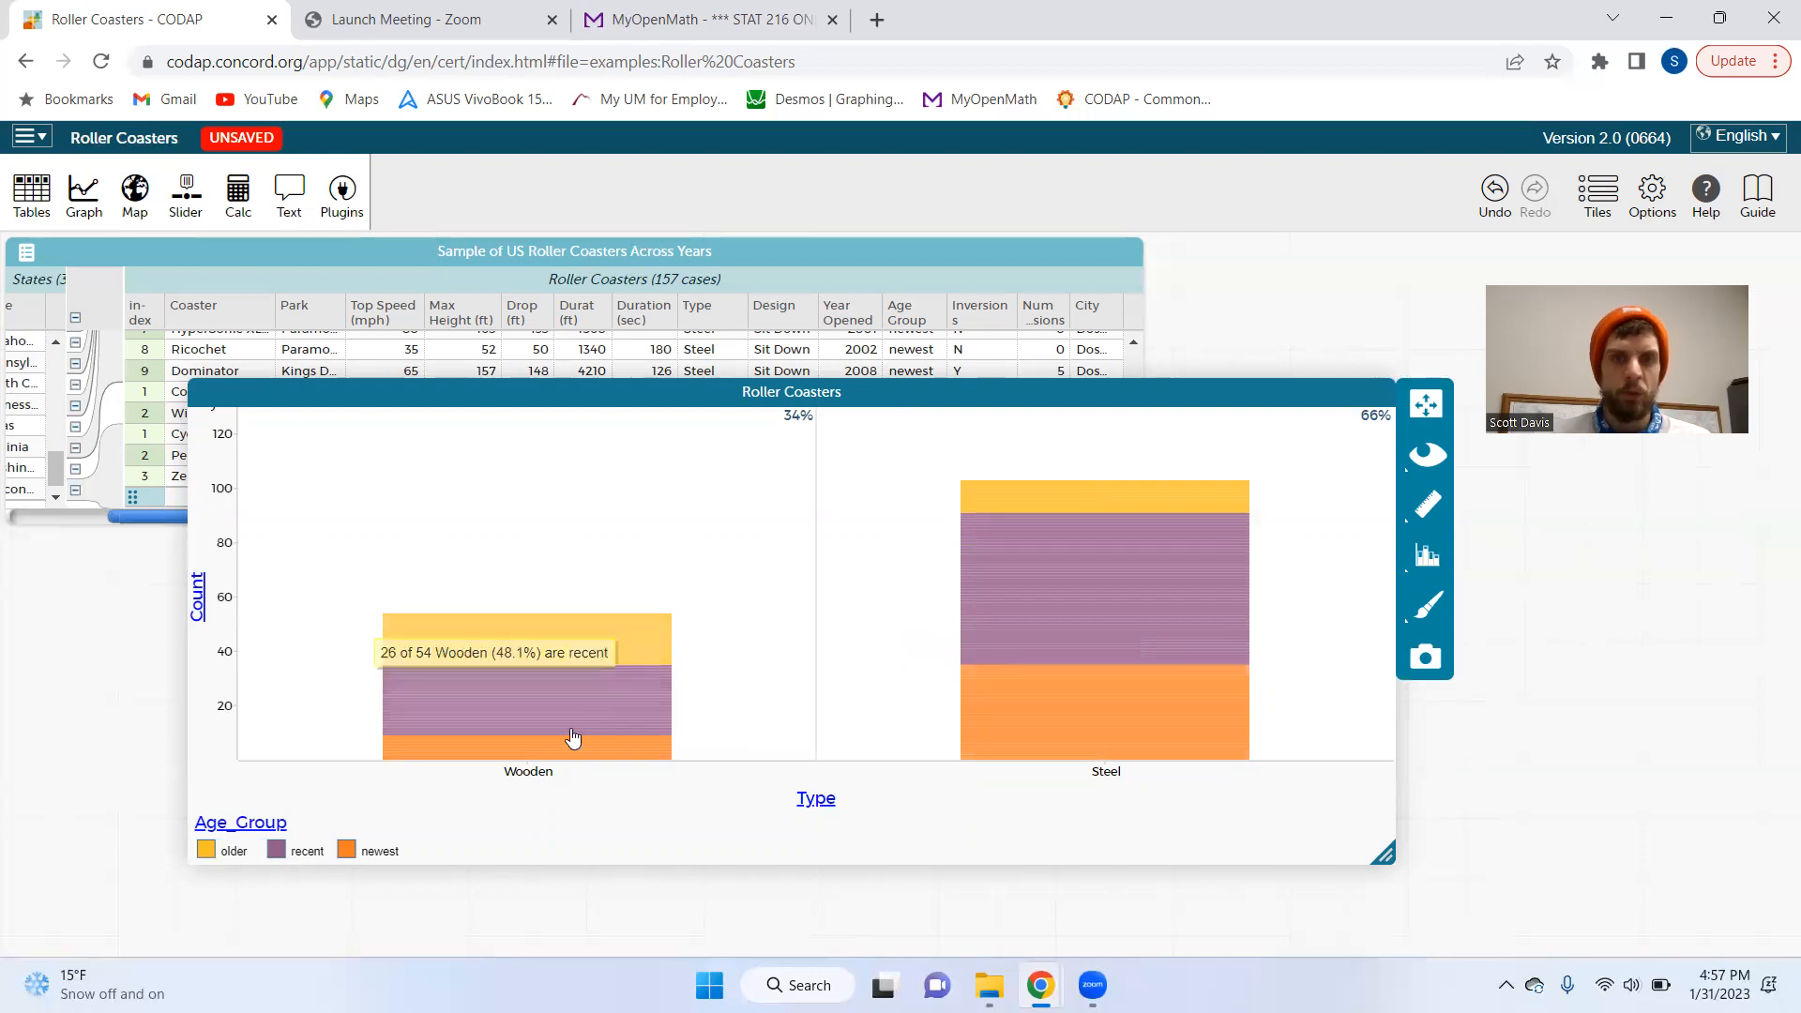
{"action": "left_click", "coordinate": [260, 831]}
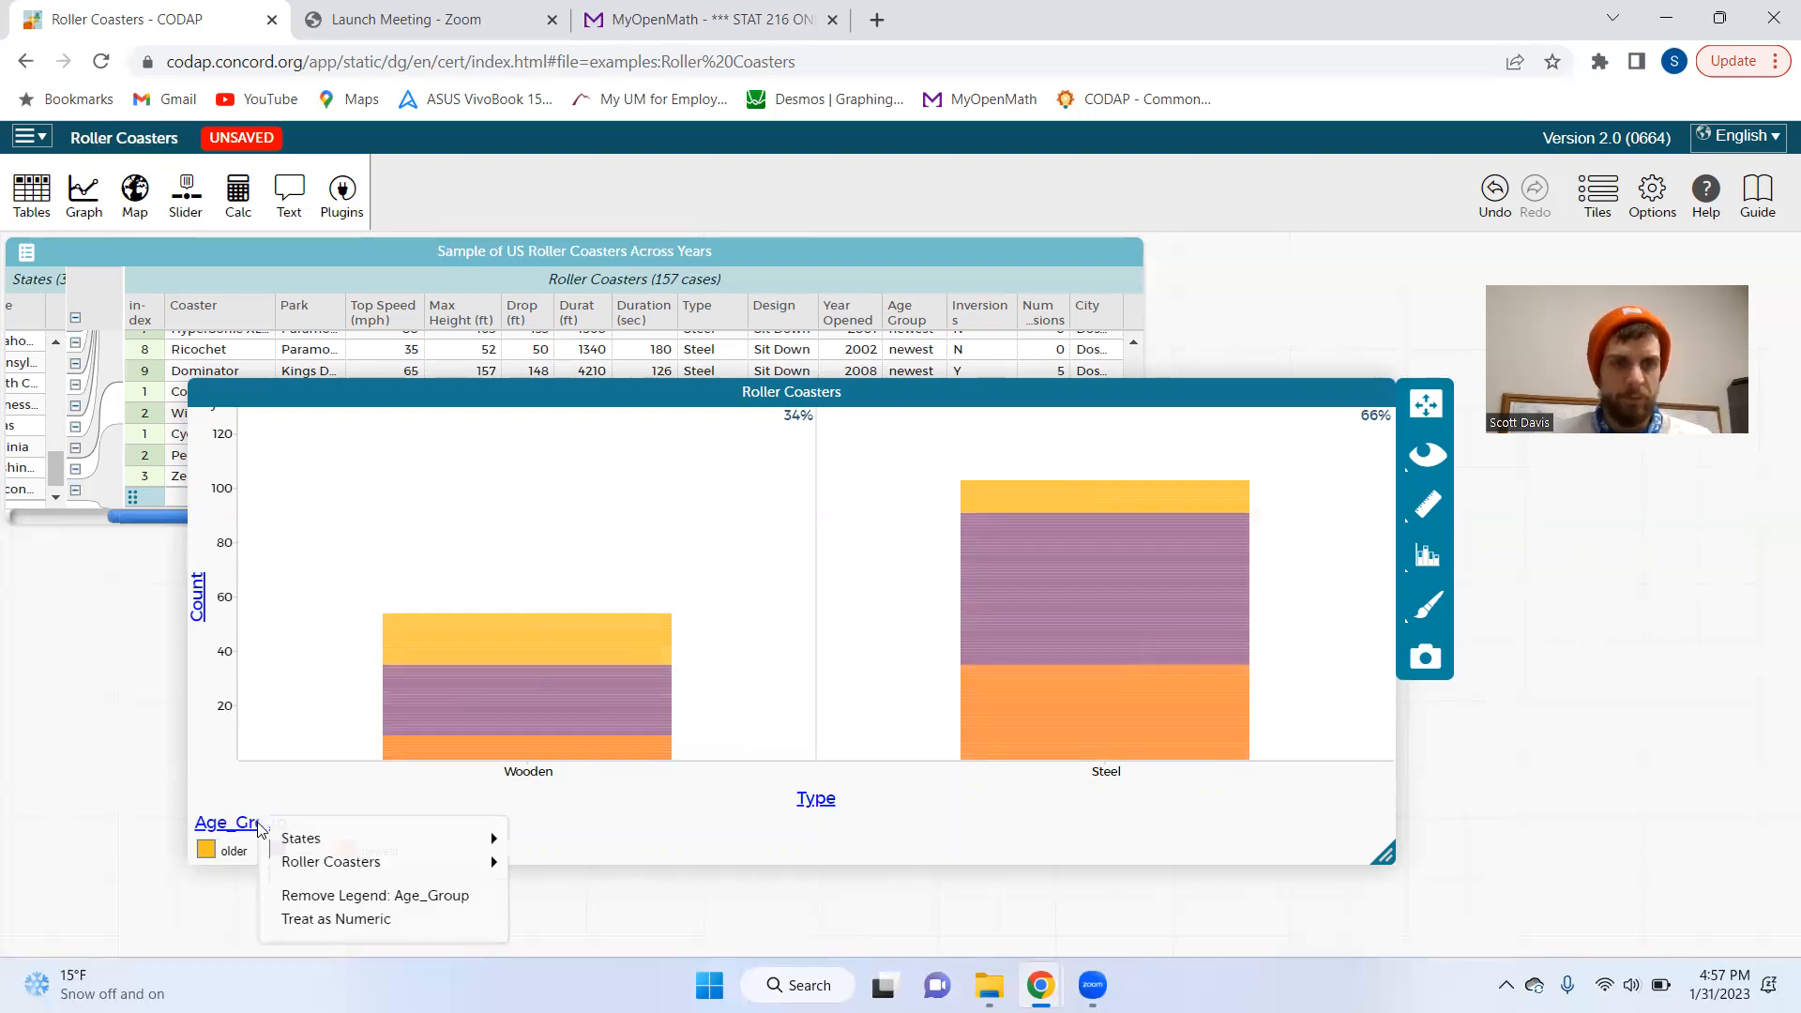
{"action": "left_click", "coordinate": [313, 899]}
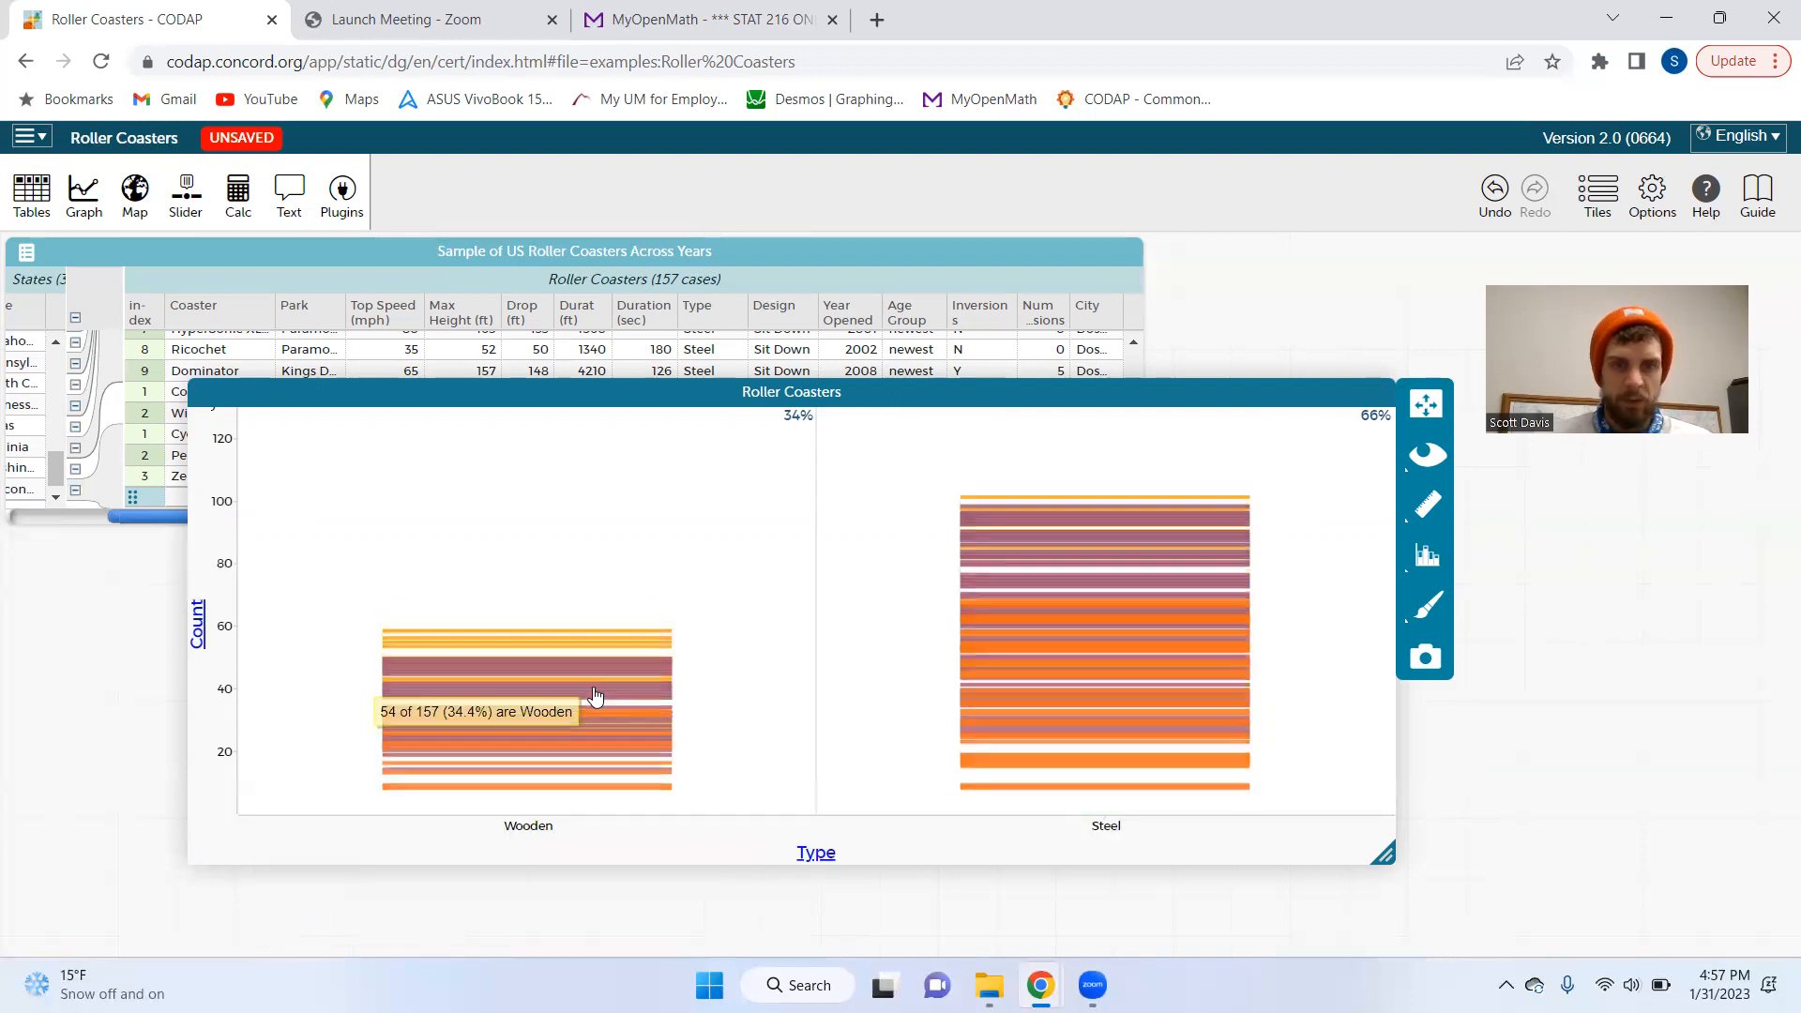
{"action": "left_click_drag", "start_coordinate": [978, 317], "coordinate": [593, 516]}
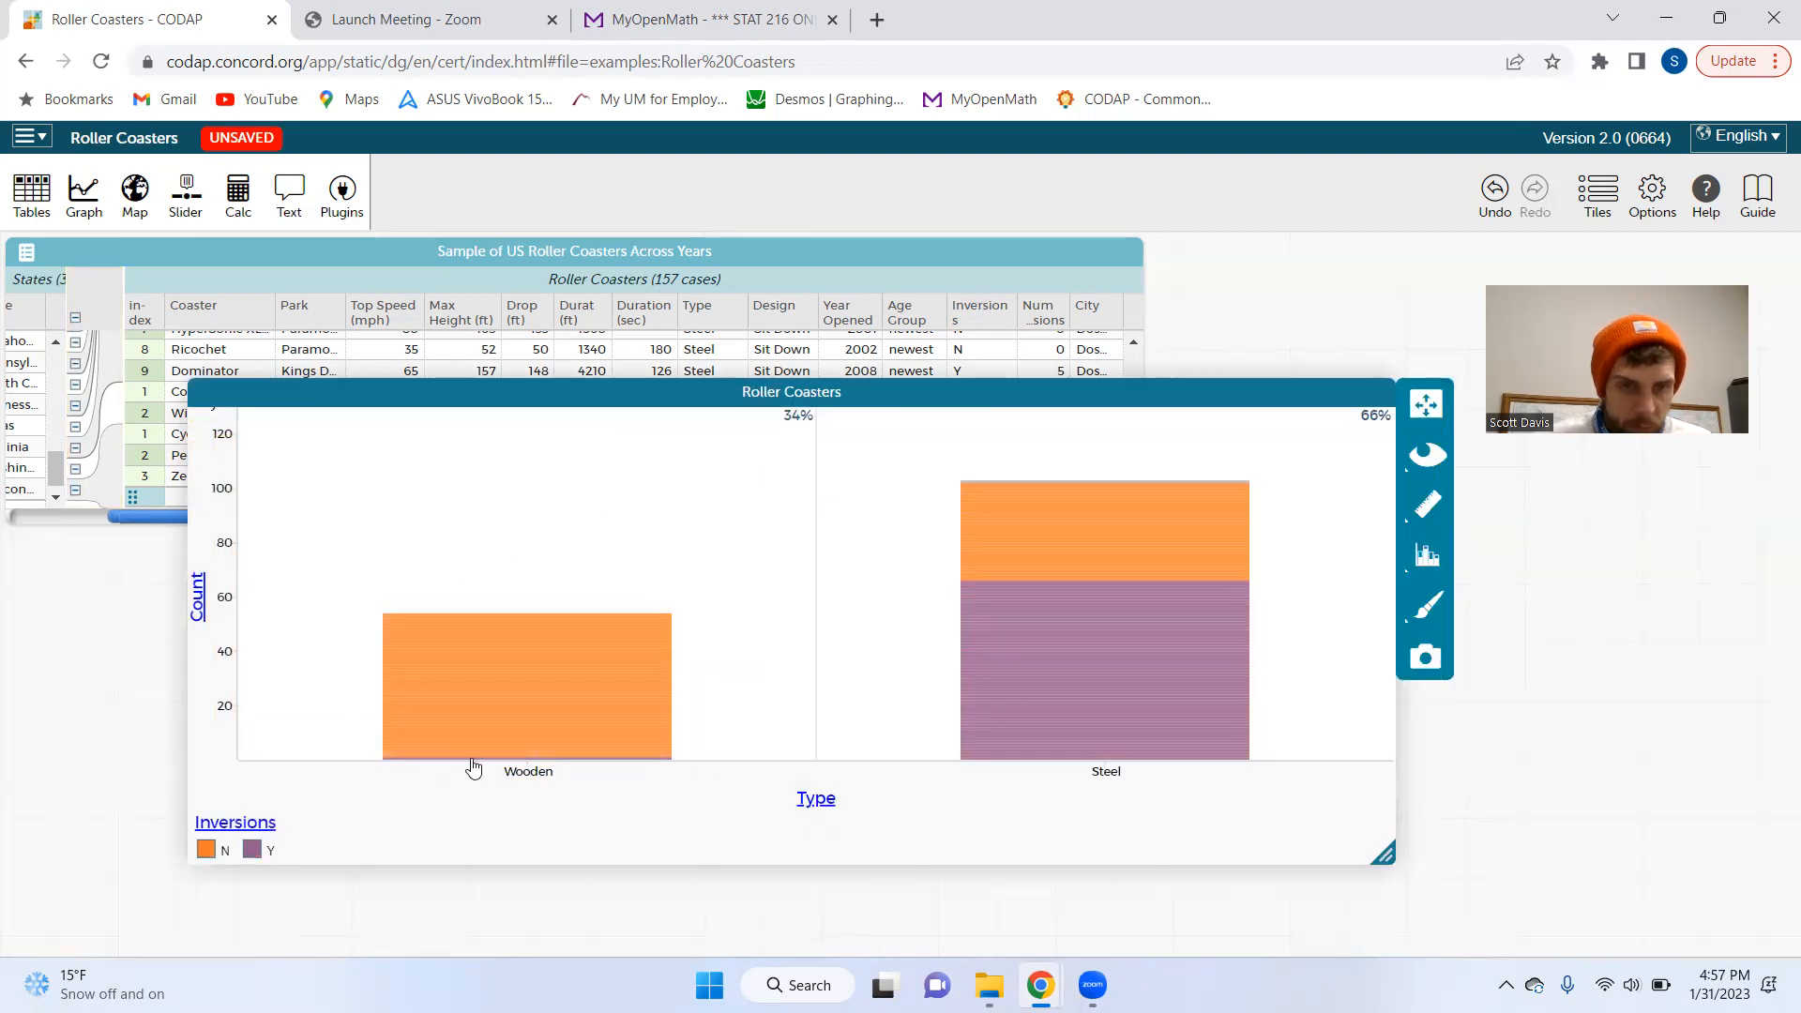
{"action": "mouse_move", "coordinate": [474, 768]}
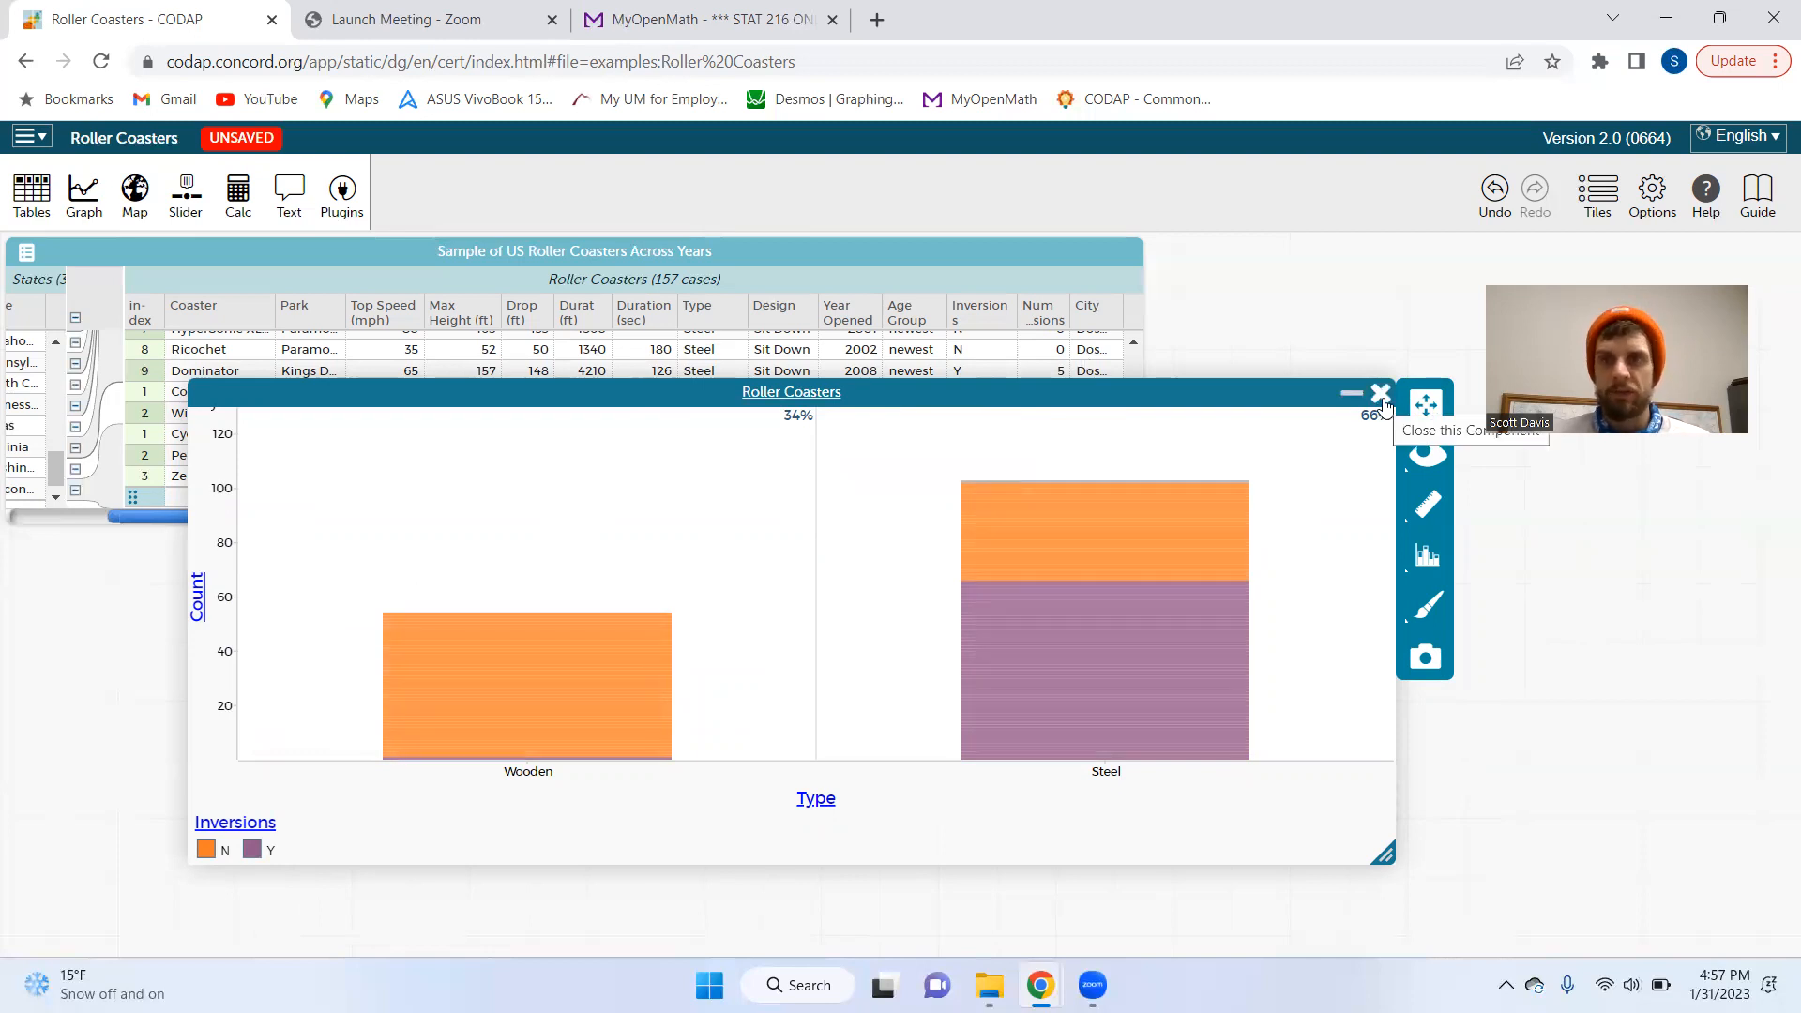
Replace the Type graph with a new, enlarged graph plotting Drop (ft) on the horizontal axis, positioned partly over the table
{"action": "left_click", "coordinate": [1382, 396]}
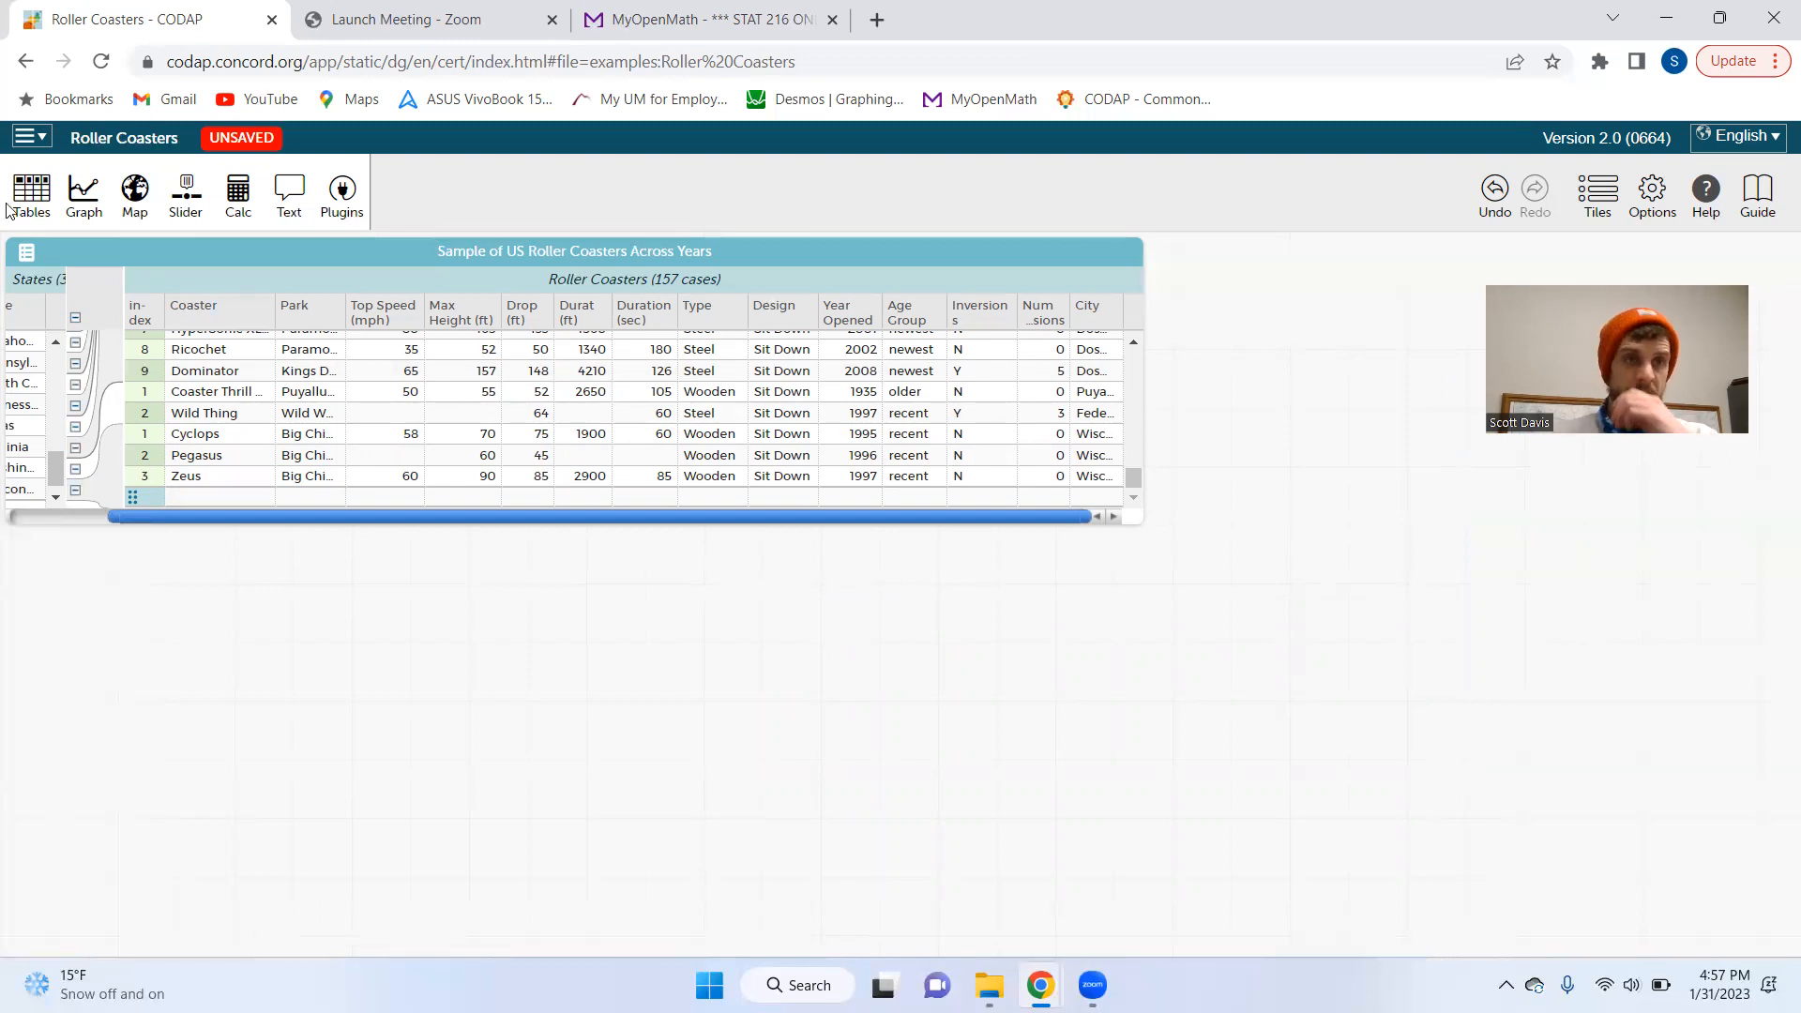
{"action": "left_click", "coordinate": [81, 197]}
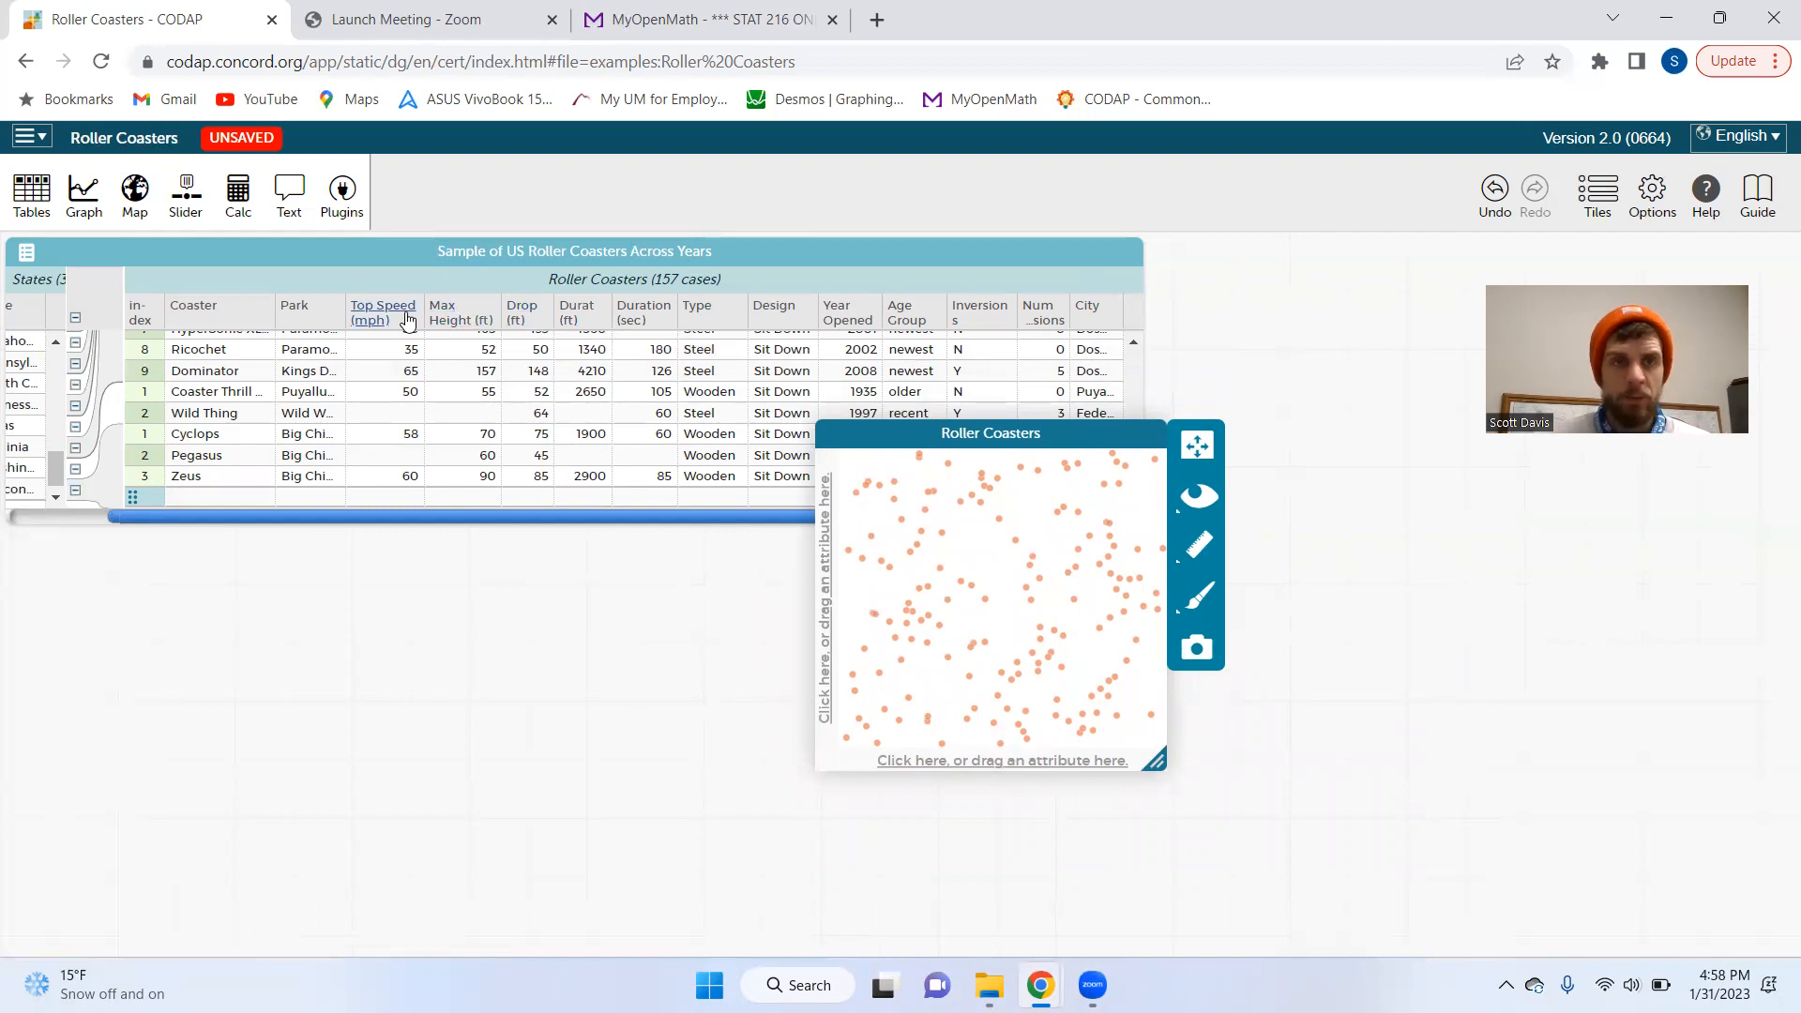
{"action": "left_click_drag", "start_coordinate": [522, 319], "coordinate": [966, 766]}
{"action": "left_click_drag", "start_coordinate": [1156, 762], "coordinate": [1425, 861]}
{"action": "left_click_drag", "start_coordinate": [980, 437], "coordinate": [775, 372]}
{"action": "left_click_drag", "start_coordinate": [976, 800], "coordinate": [925, 661]}
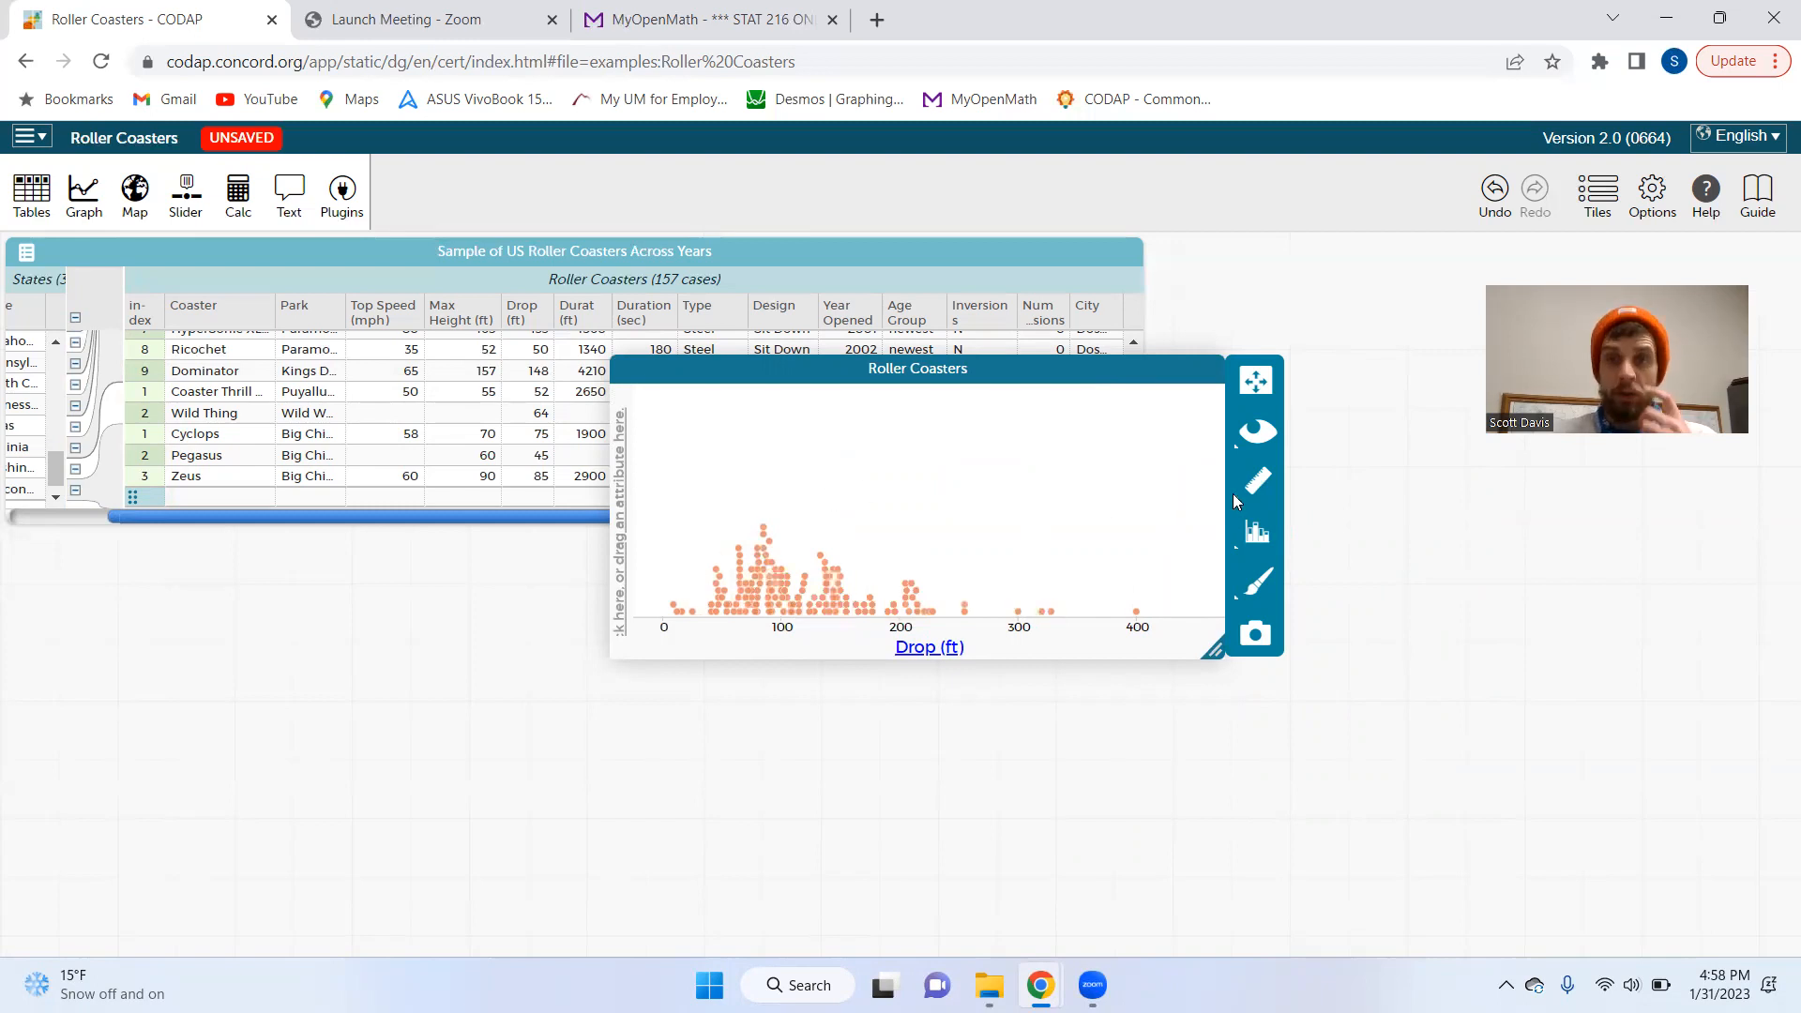
Group the Drop dots into bins, compare with the Points display, and return to bins
{"action": "left_click", "coordinate": [1260, 537]}
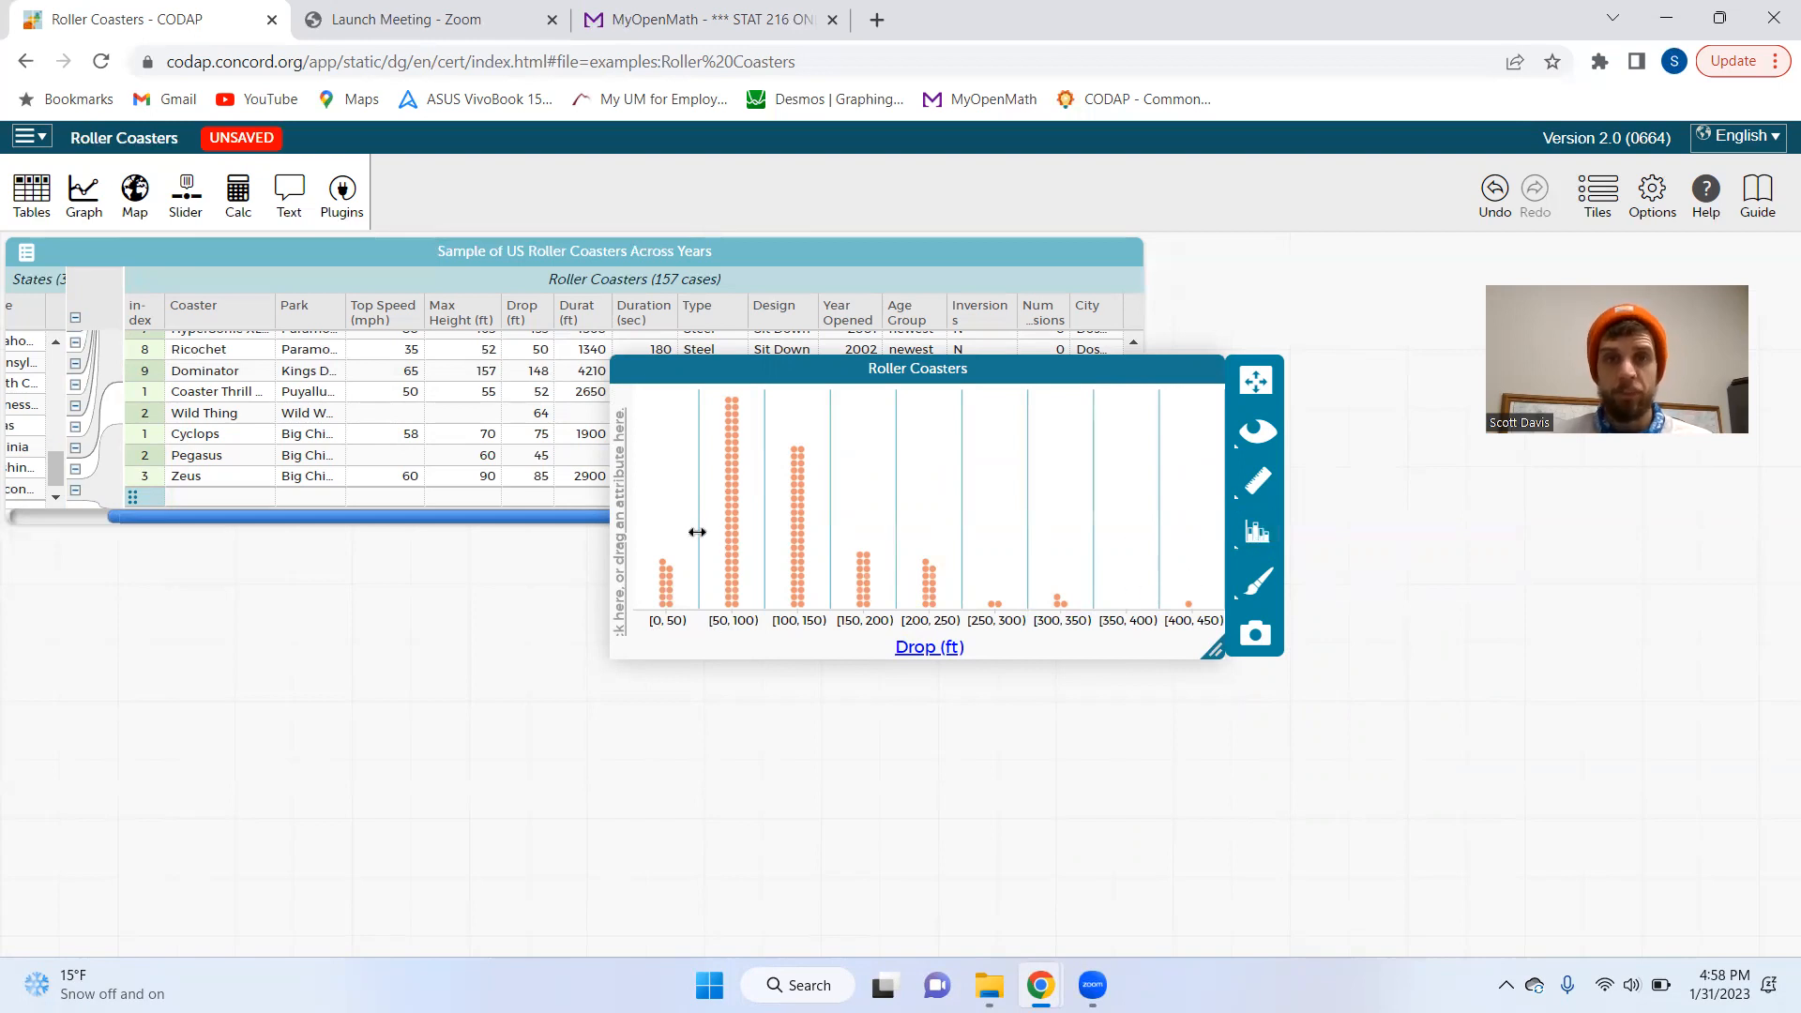
{"action": "left_click", "coordinate": [1257, 532]}
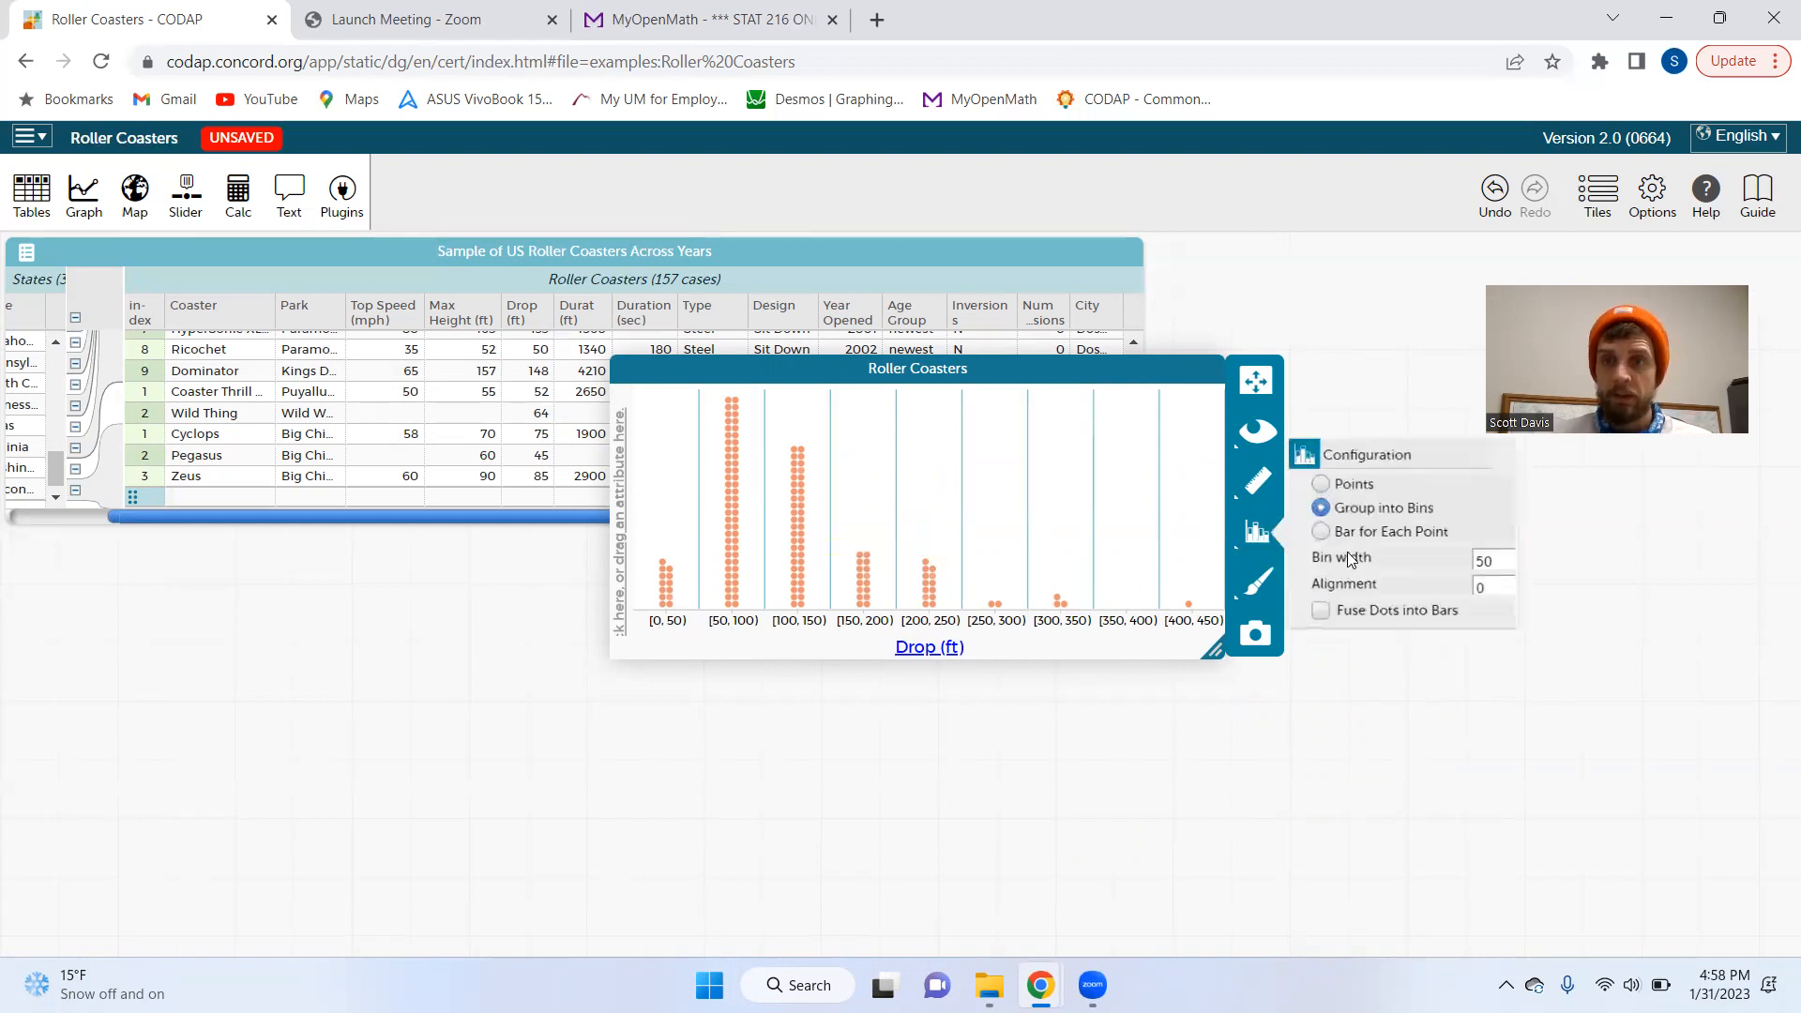
{"action": "left_click", "coordinate": [1322, 482]}
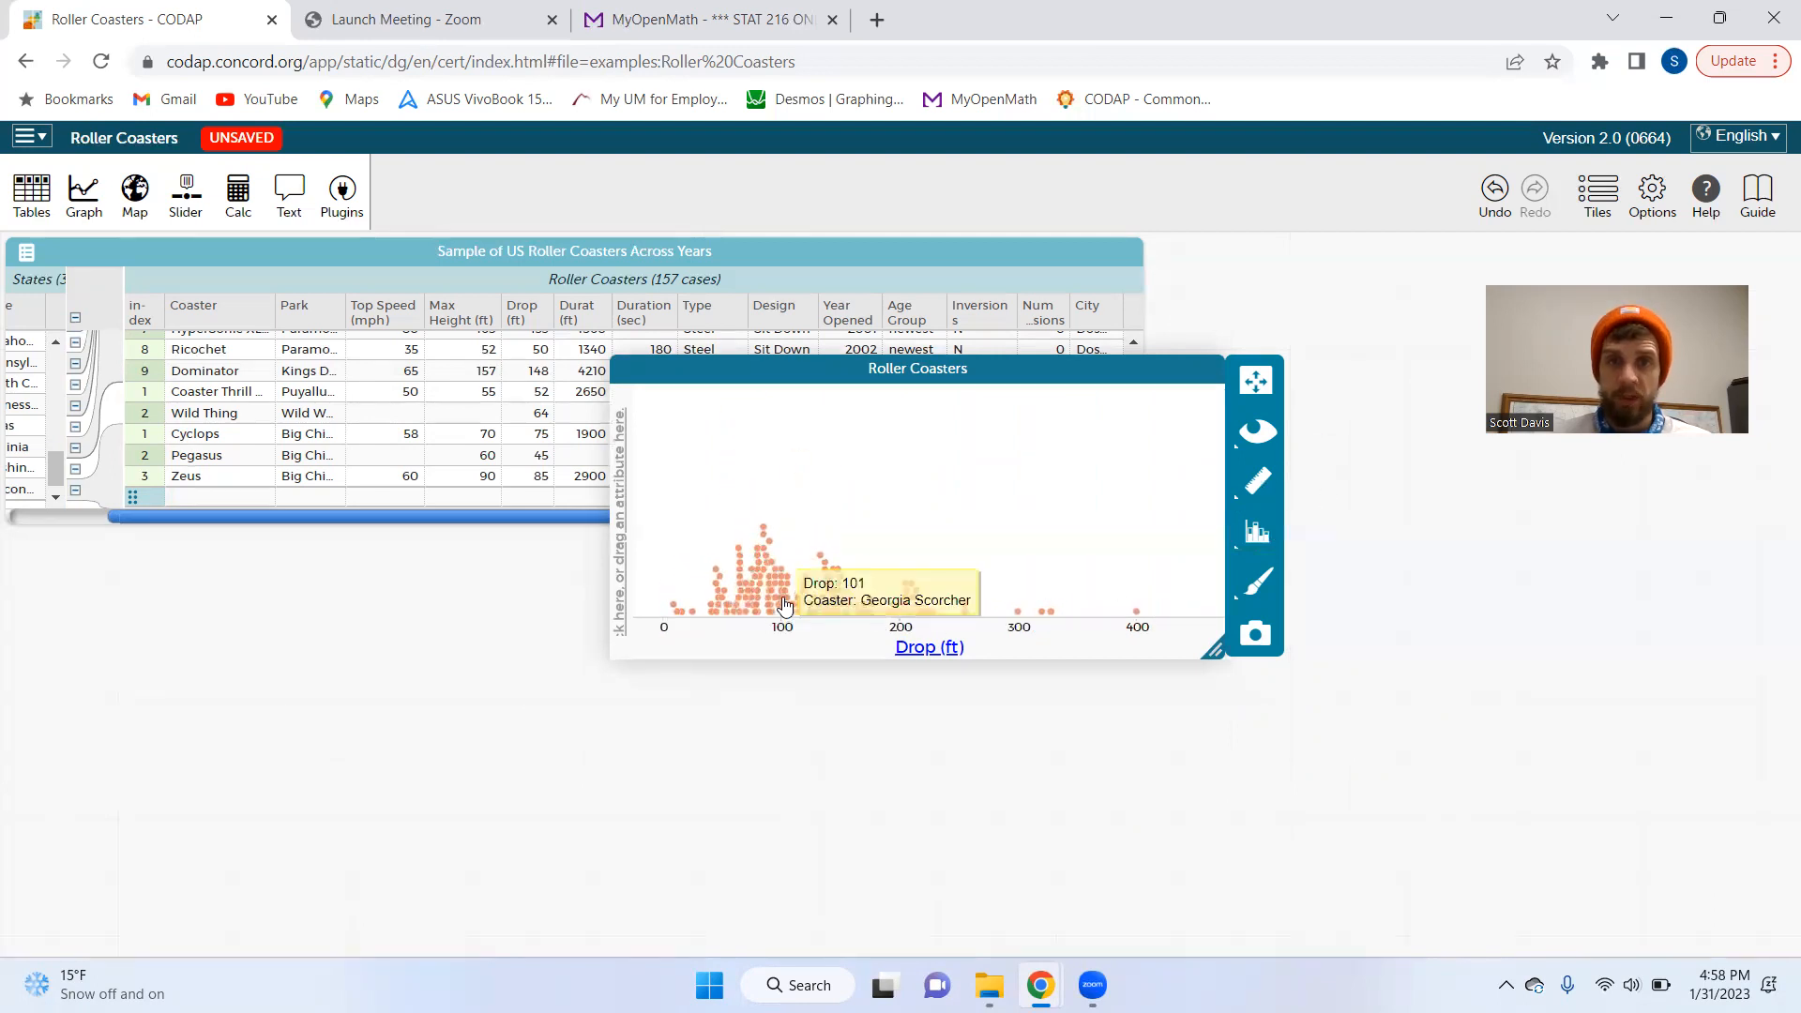
{"action": "left_click", "coordinate": [1253, 536]}
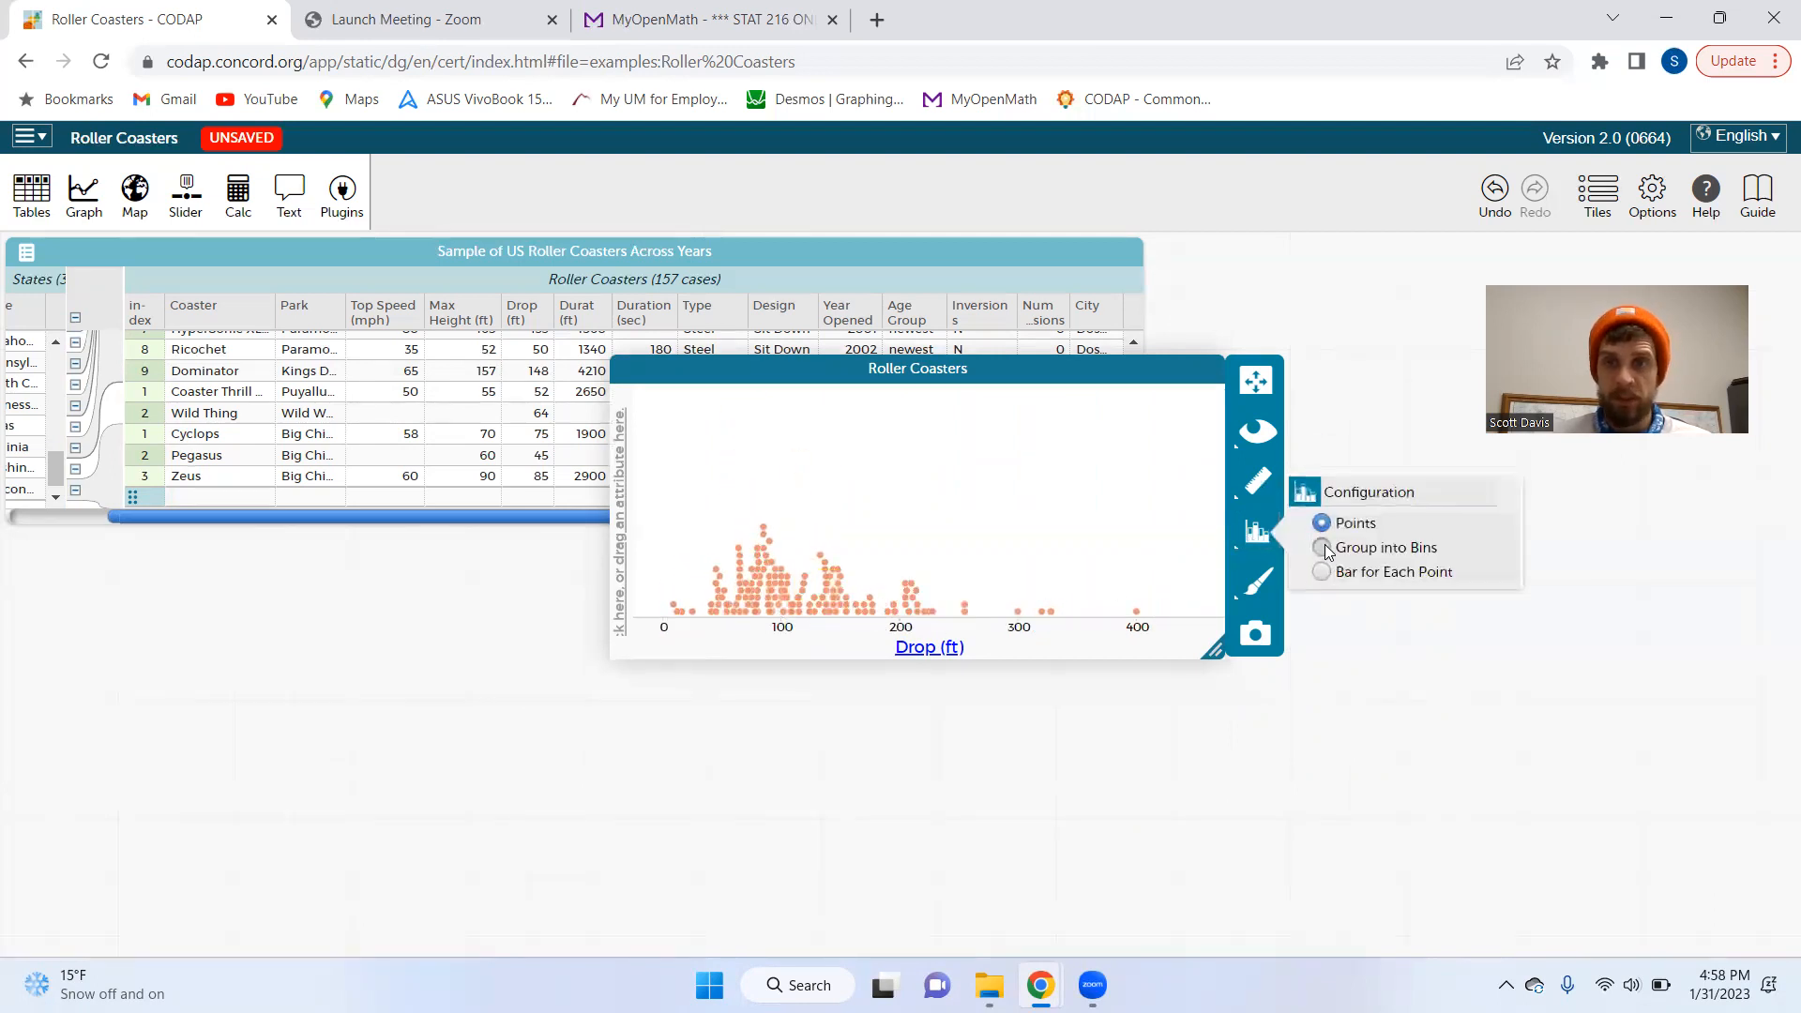
{"action": "left_click", "coordinate": [1323, 548]}
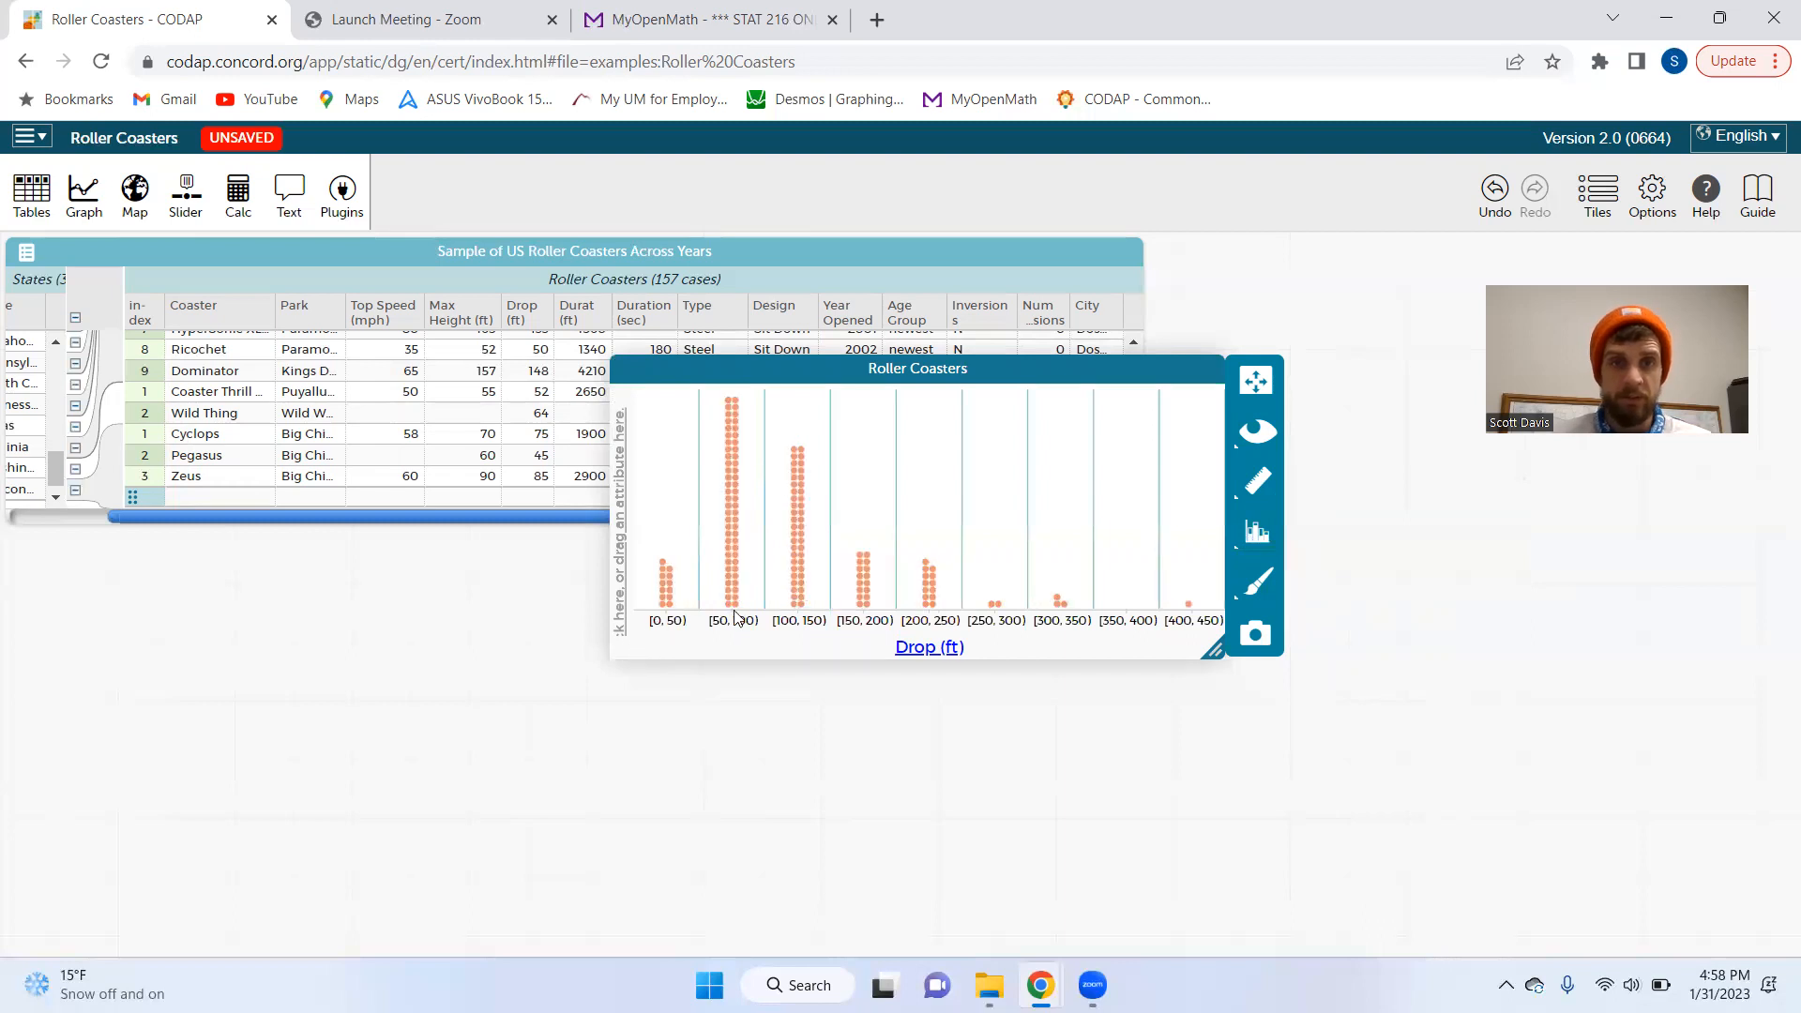
Set the Drop graph's bin width to 20 and fuse its dots into bars to form a histogram
{"action": "left_click", "coordinate": [1259, 536]}
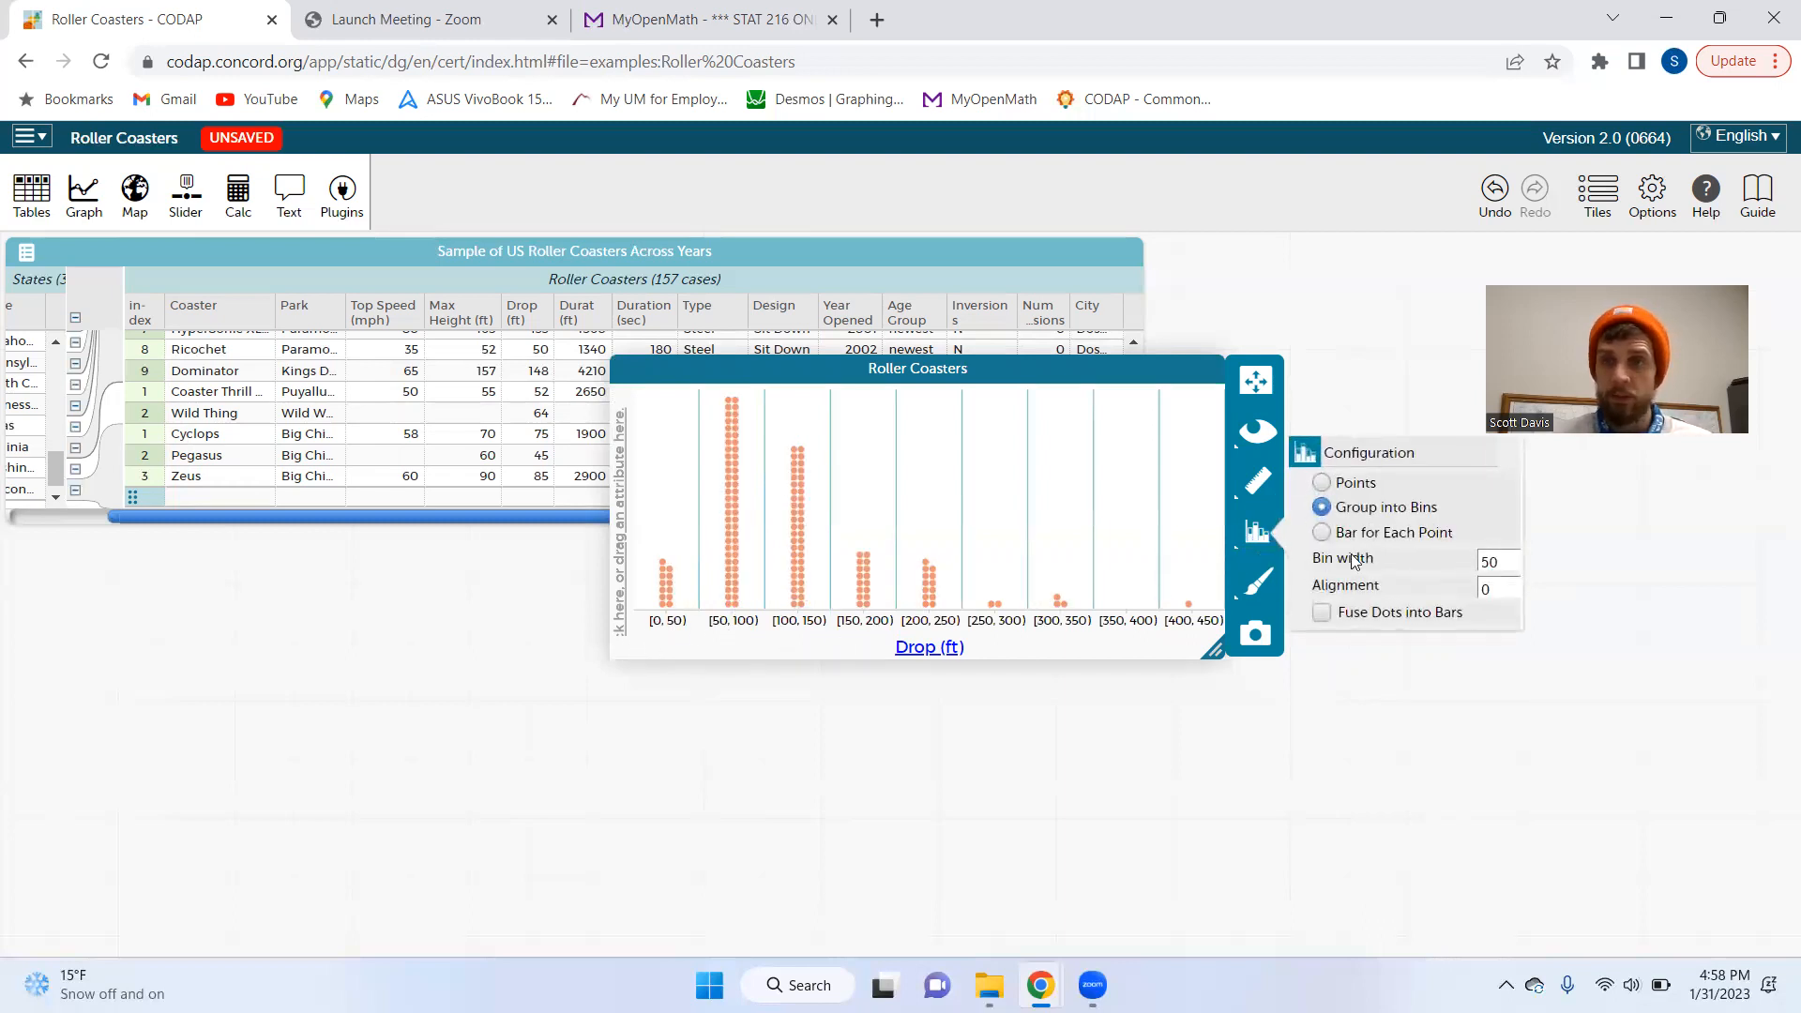
{"action": "type", "text": "20"}
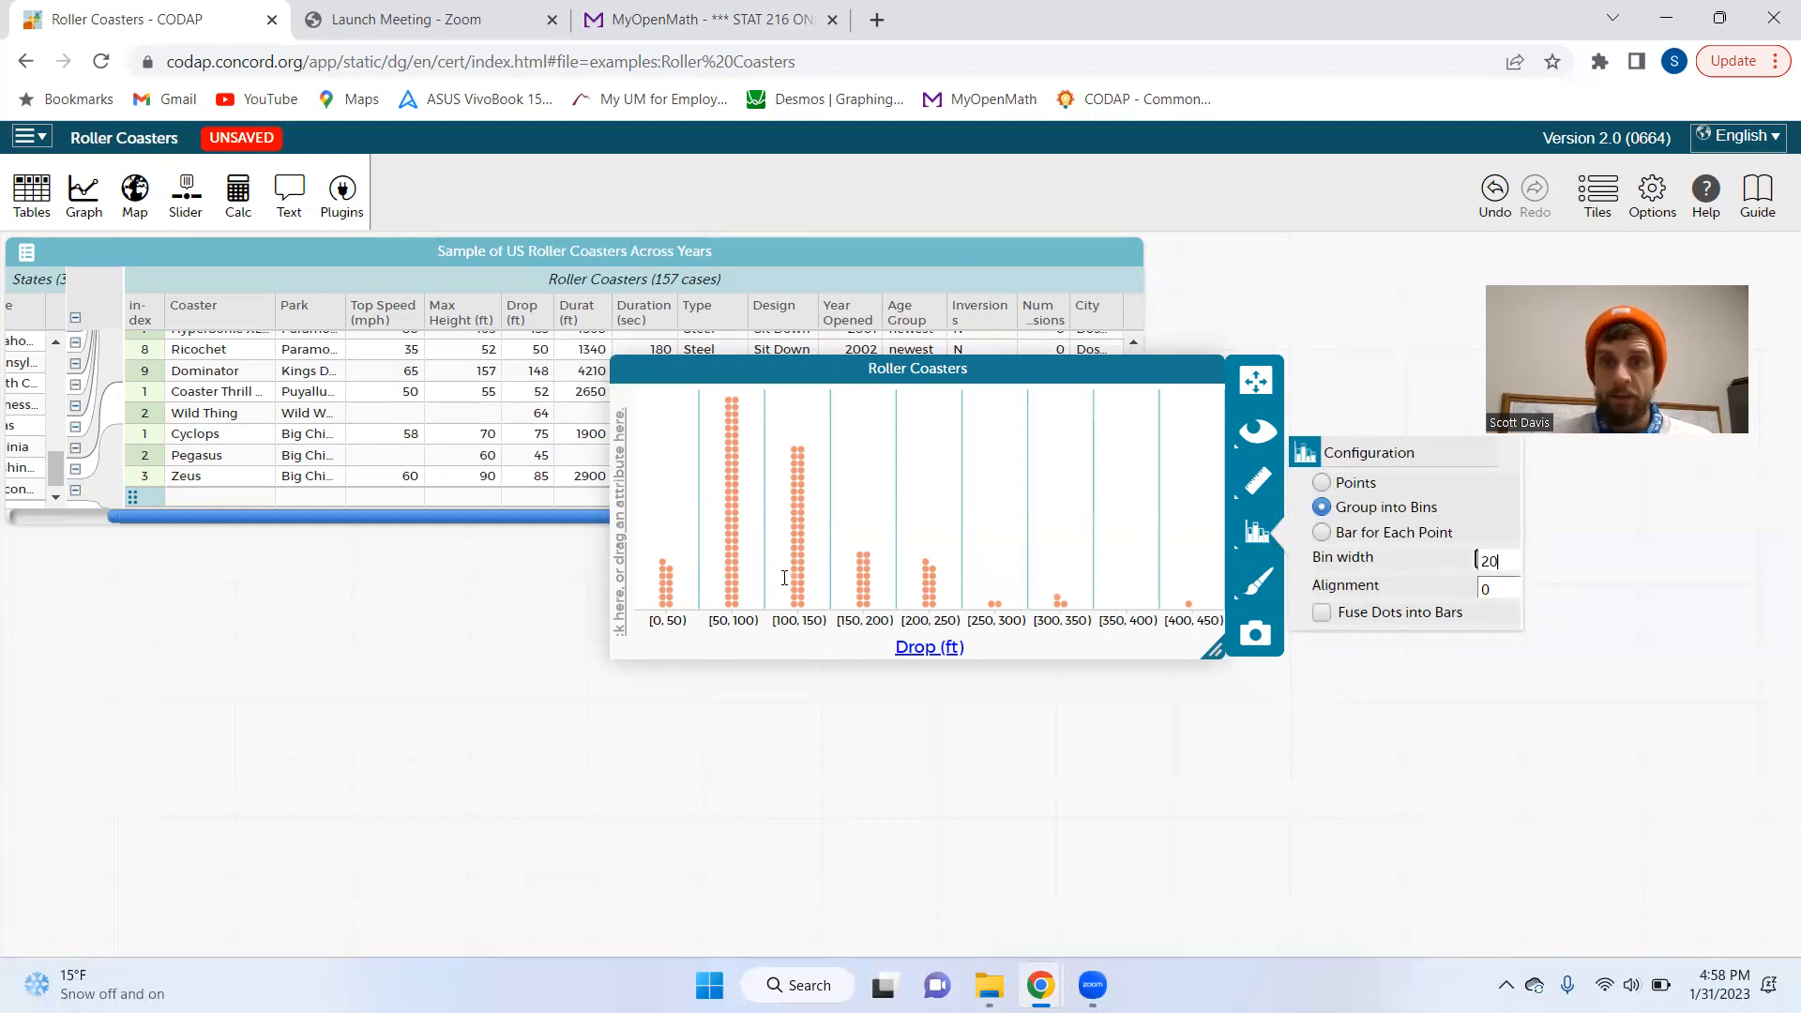
{"action": "key", "text": "Tab"}
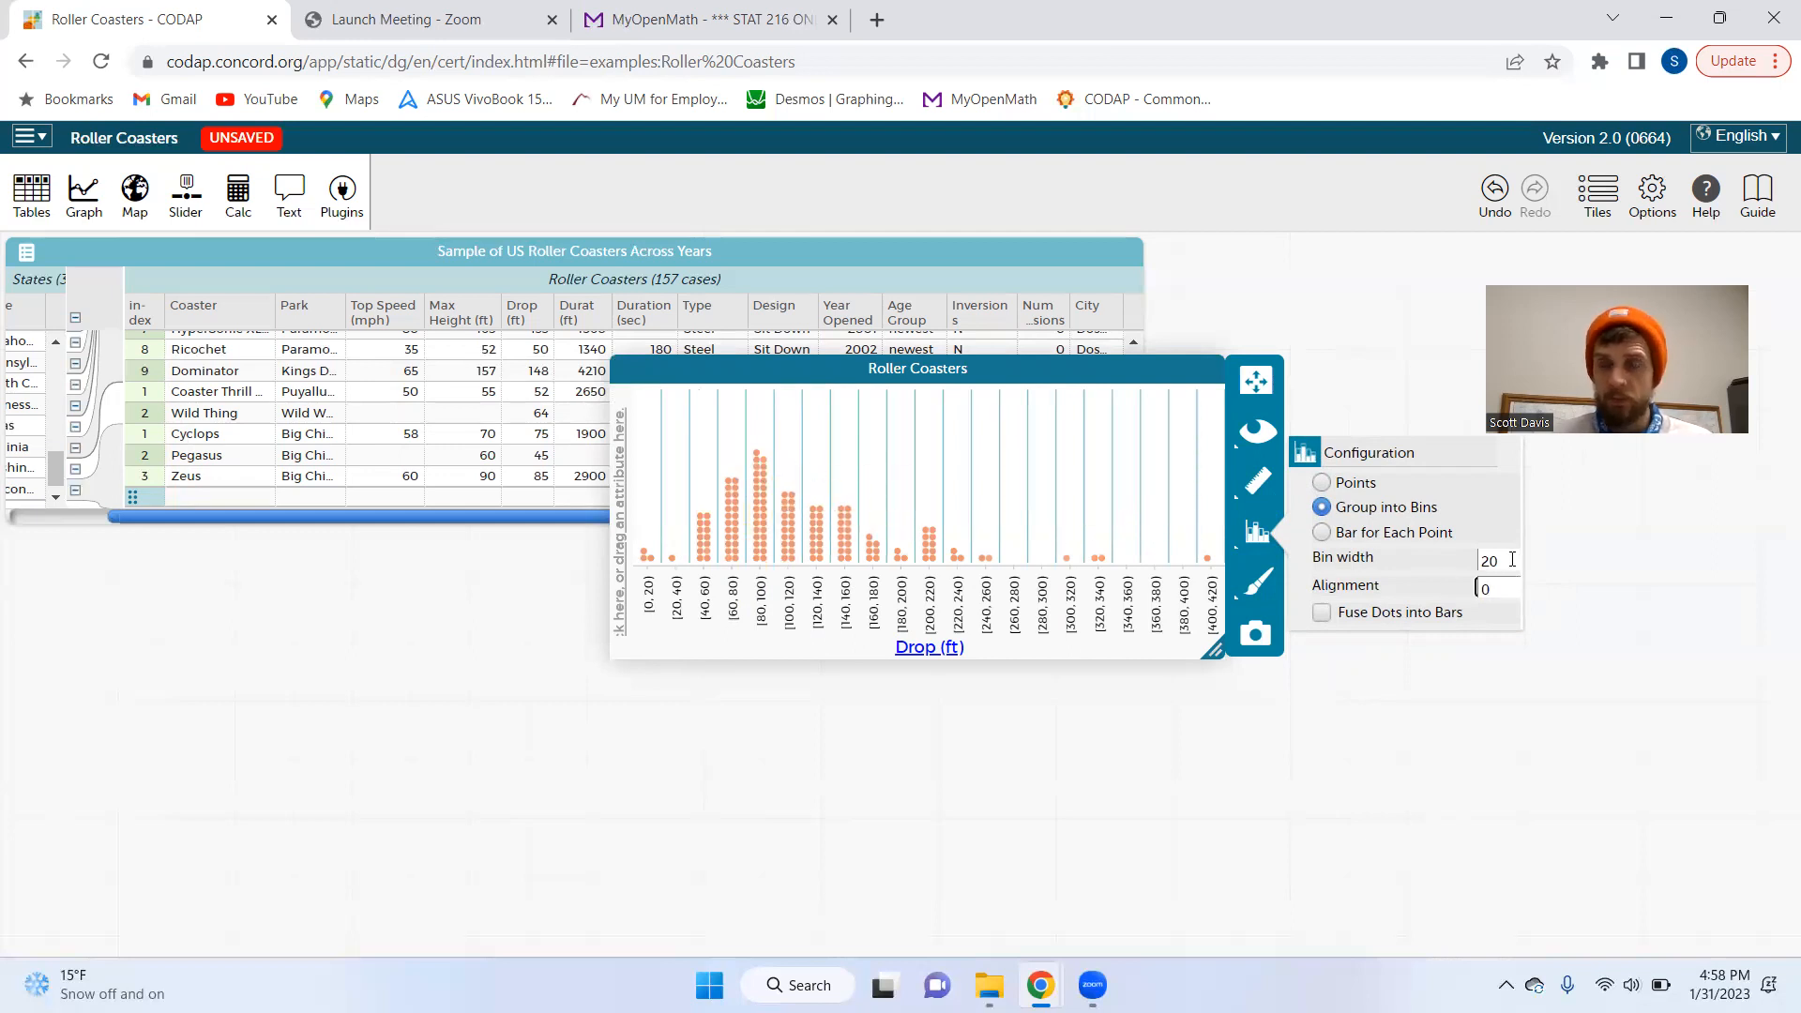
{"action": "left_click", "coordinate": [1321, 614]}
{"action": "left_click", "coordinate": [1257, 683]}
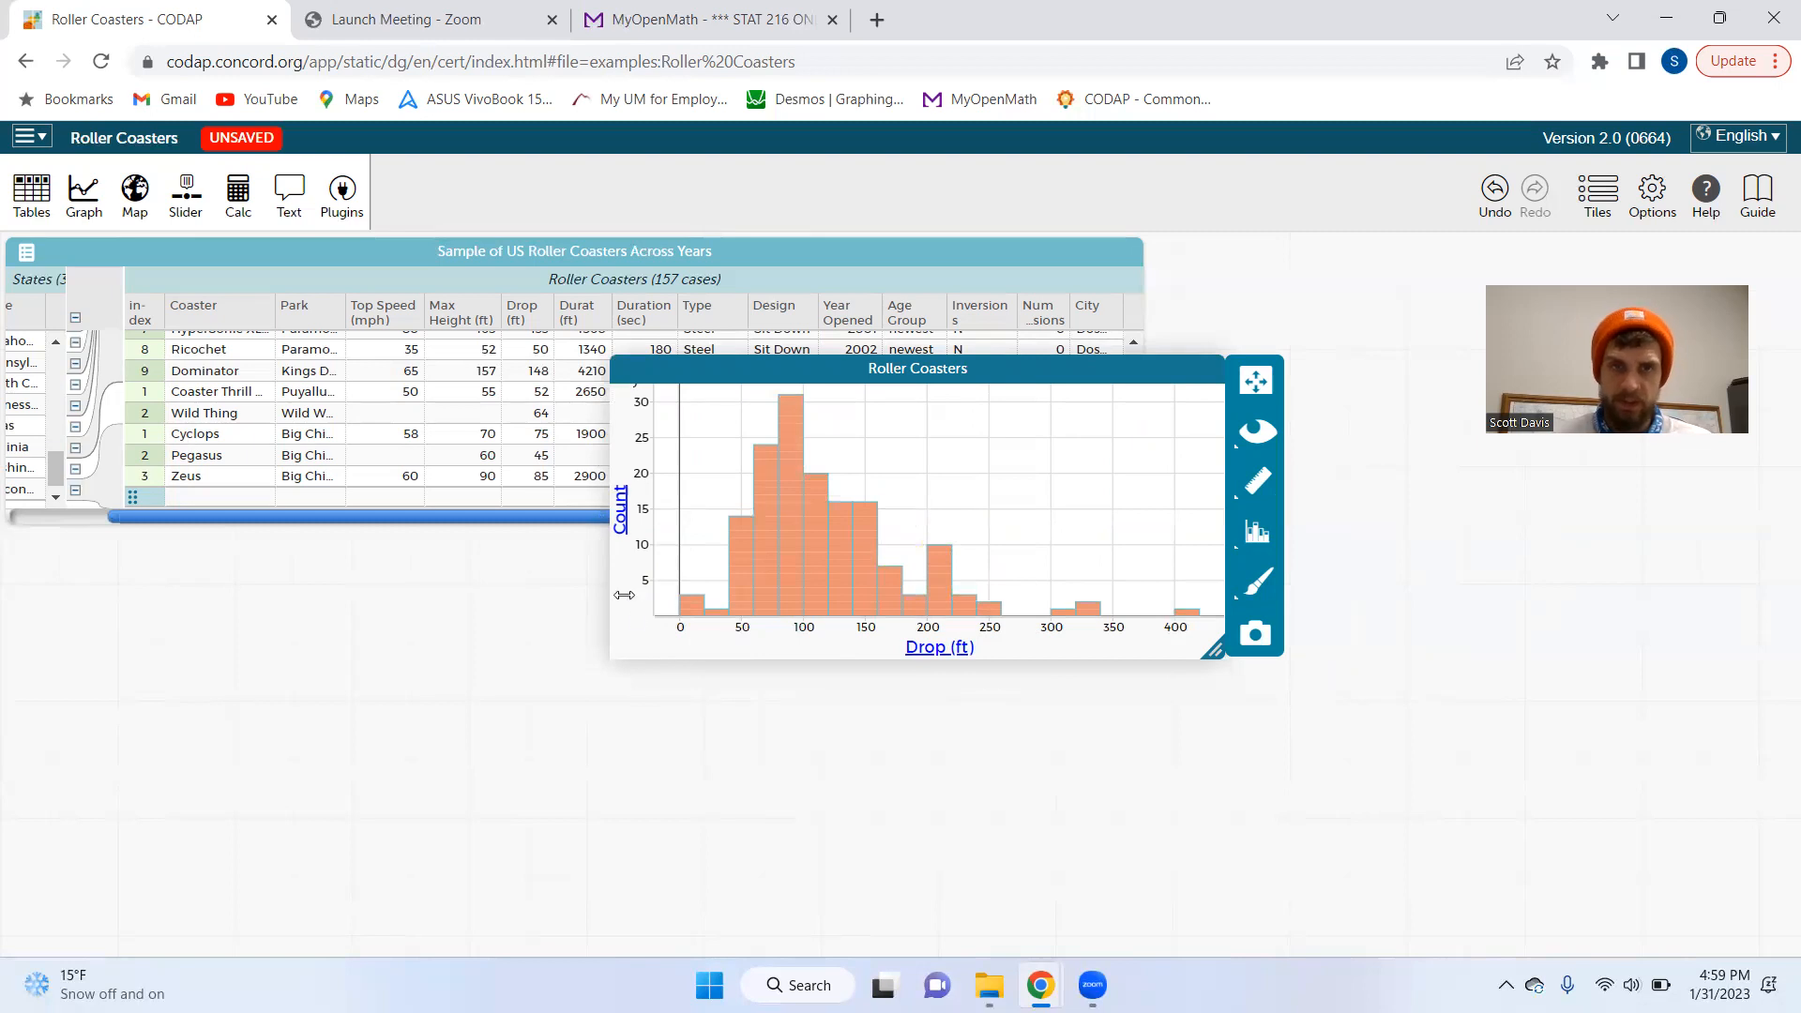
Show the Count measure on the Drop histogram, and make the graph taller to inspect its individual bars
{"action": "left_click", "coordinate": [1257, 534]}
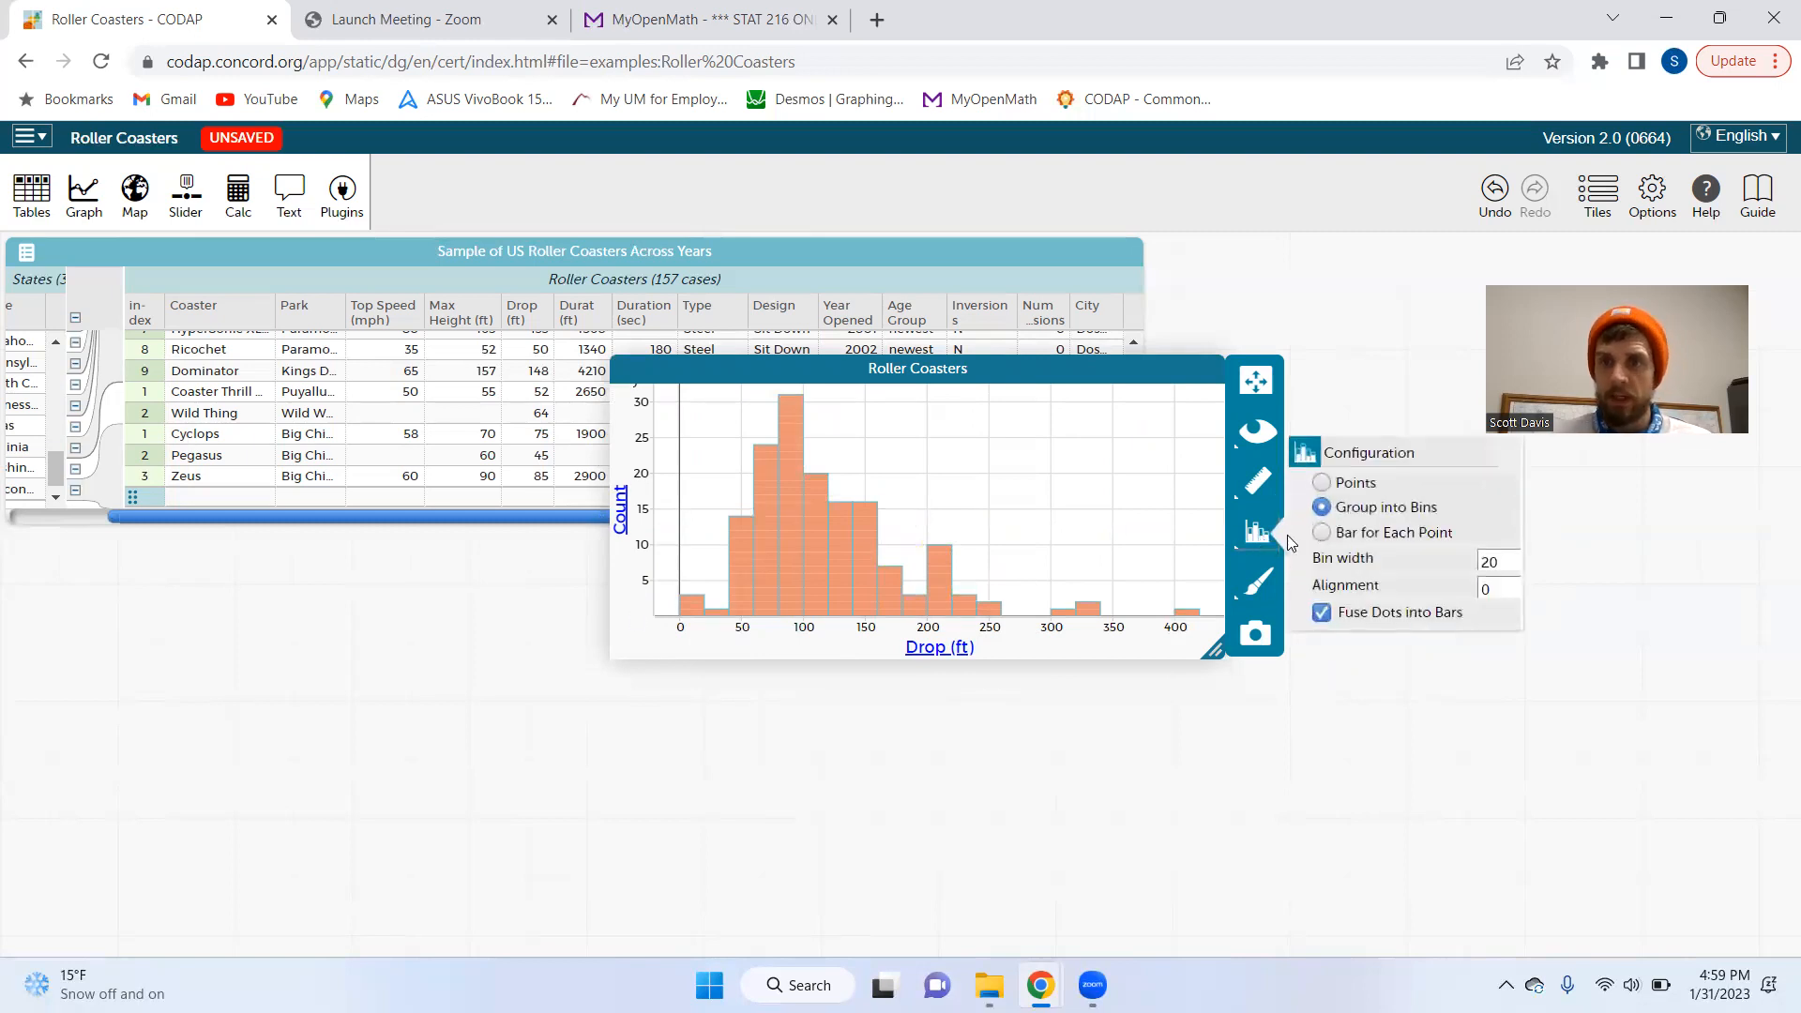
{"action": "left_click", "coordinate": [1259, 484]}
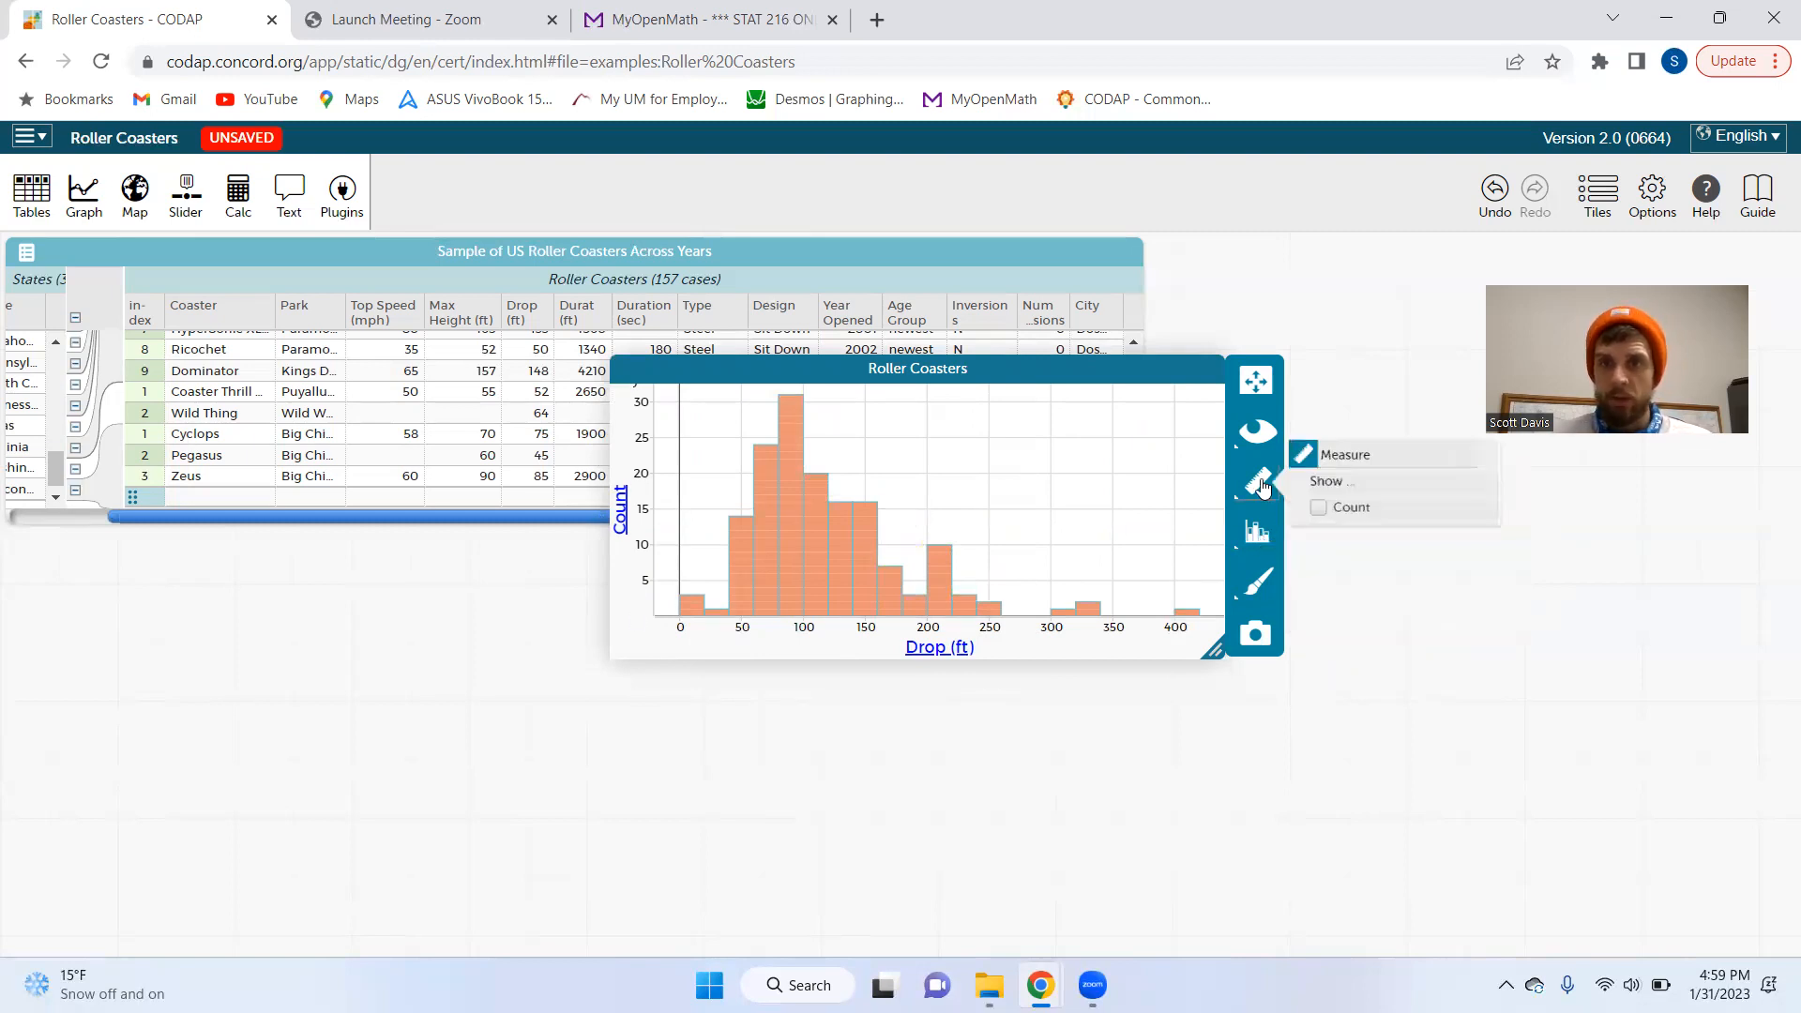
{"action": "left_click", "coordinate": [1321, 510]}
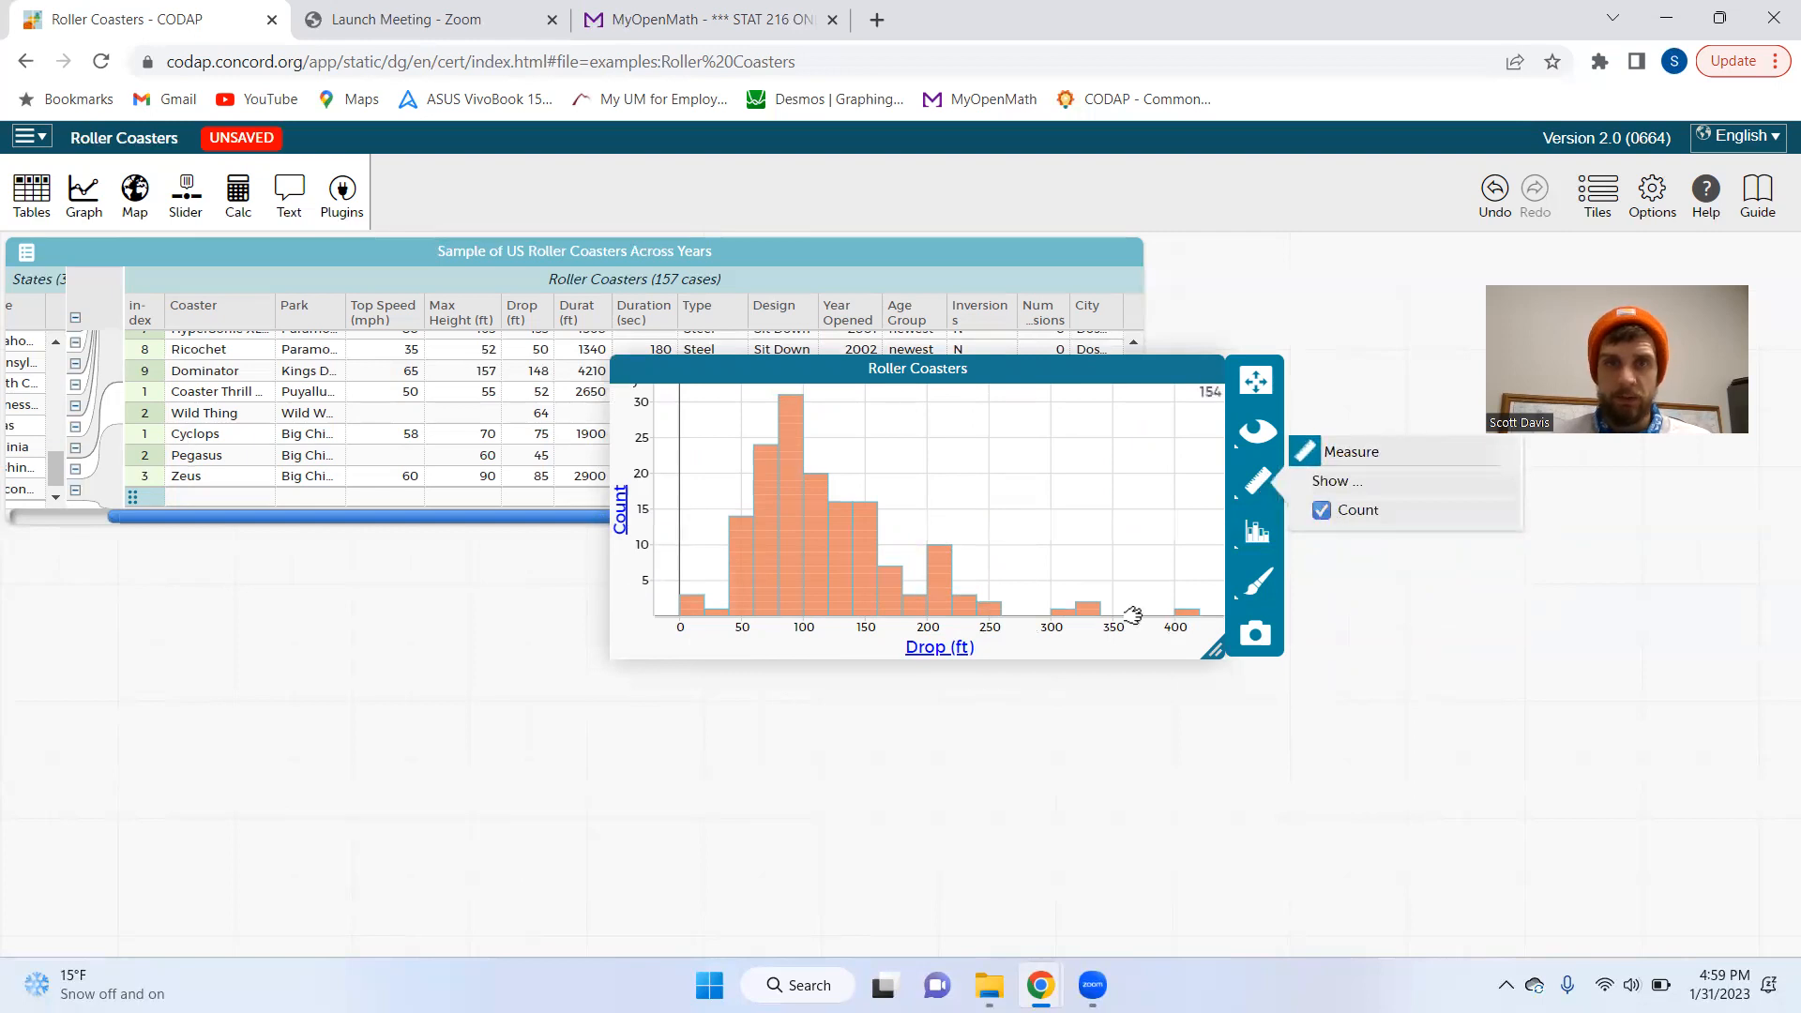
{"action": "left_click_drag", "start_coordinate": [1068, 661], "coordinate": [1070, 721]}
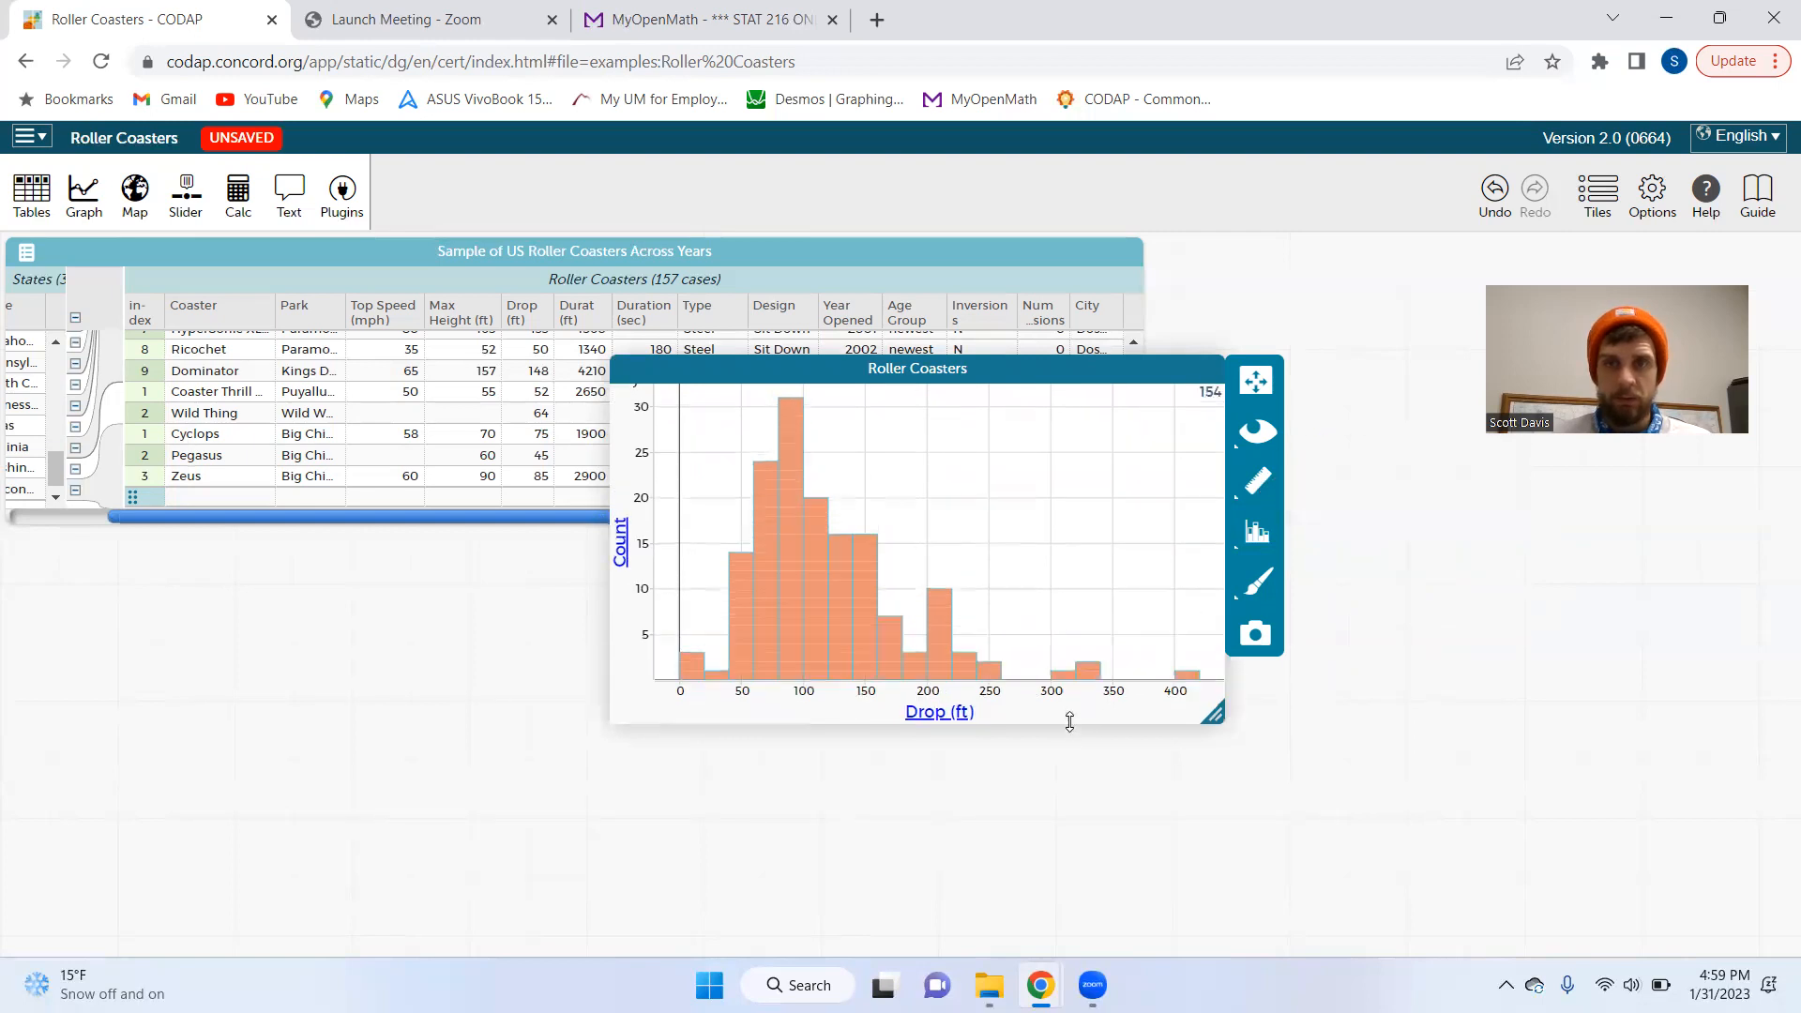
{"action": "mouse_move", "coordinate": [750, 499]}
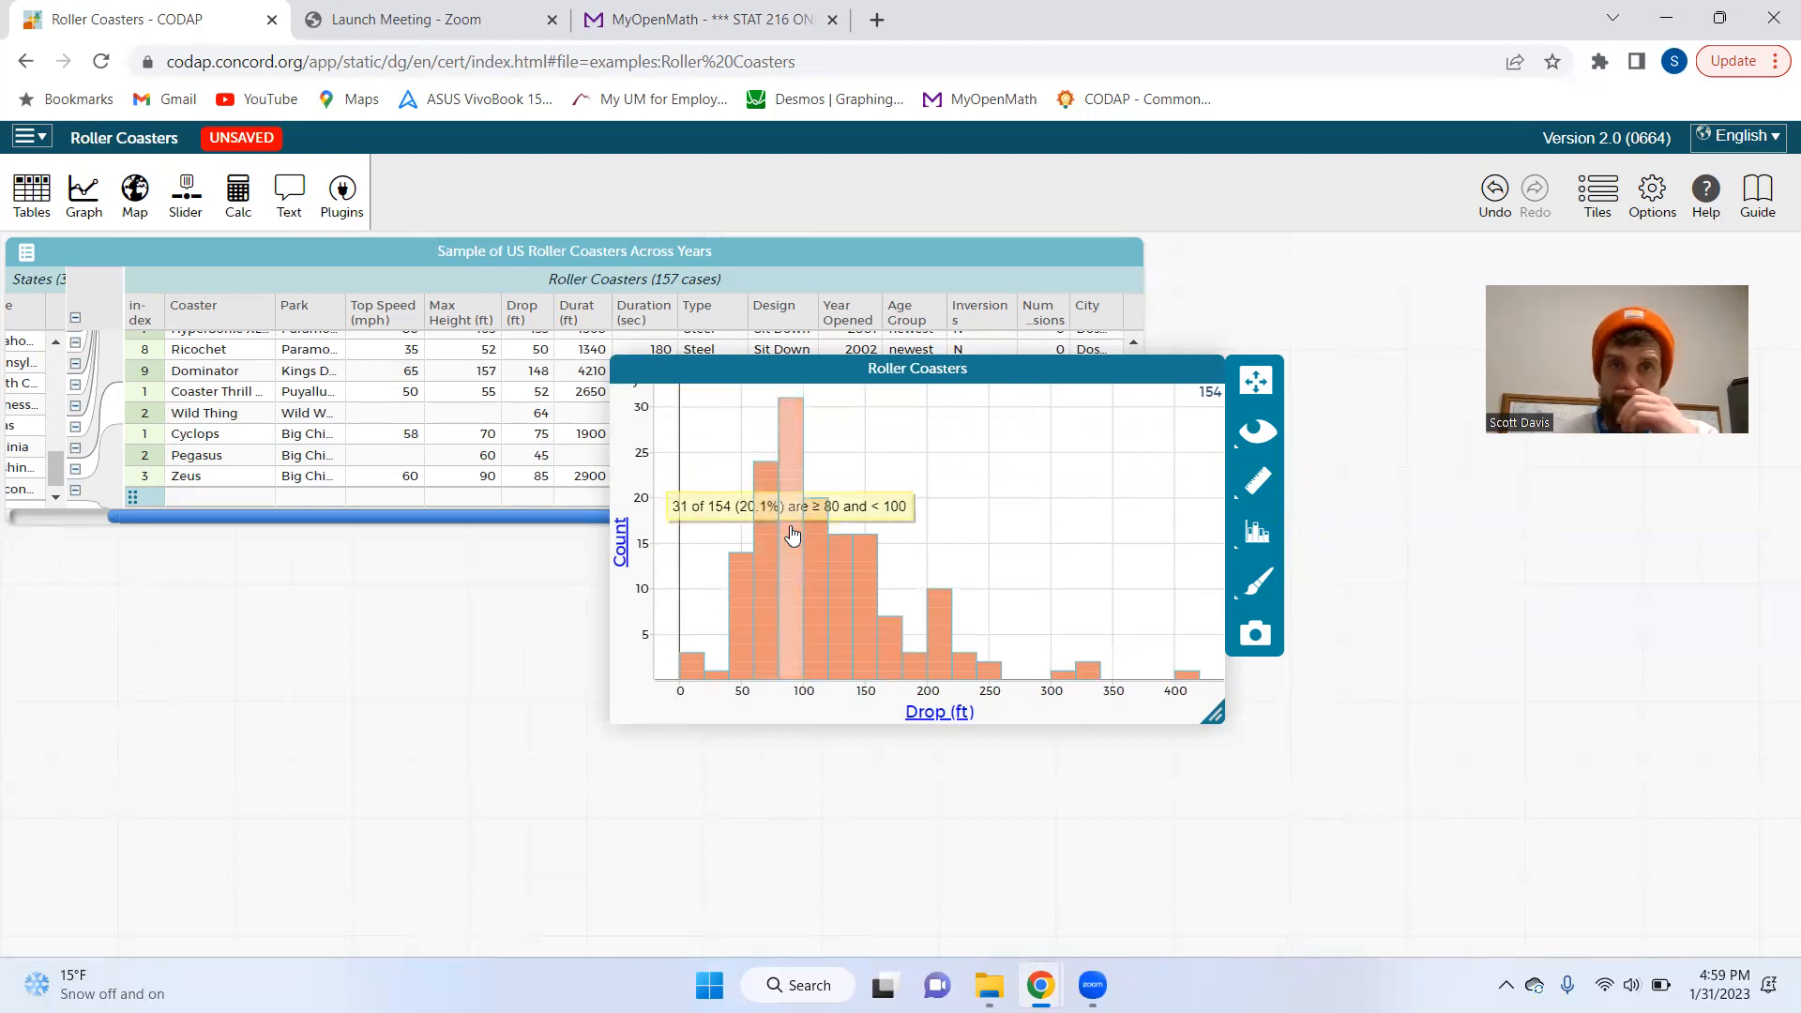
{"action": "mouse_move", "coordinate": [736, 584]}
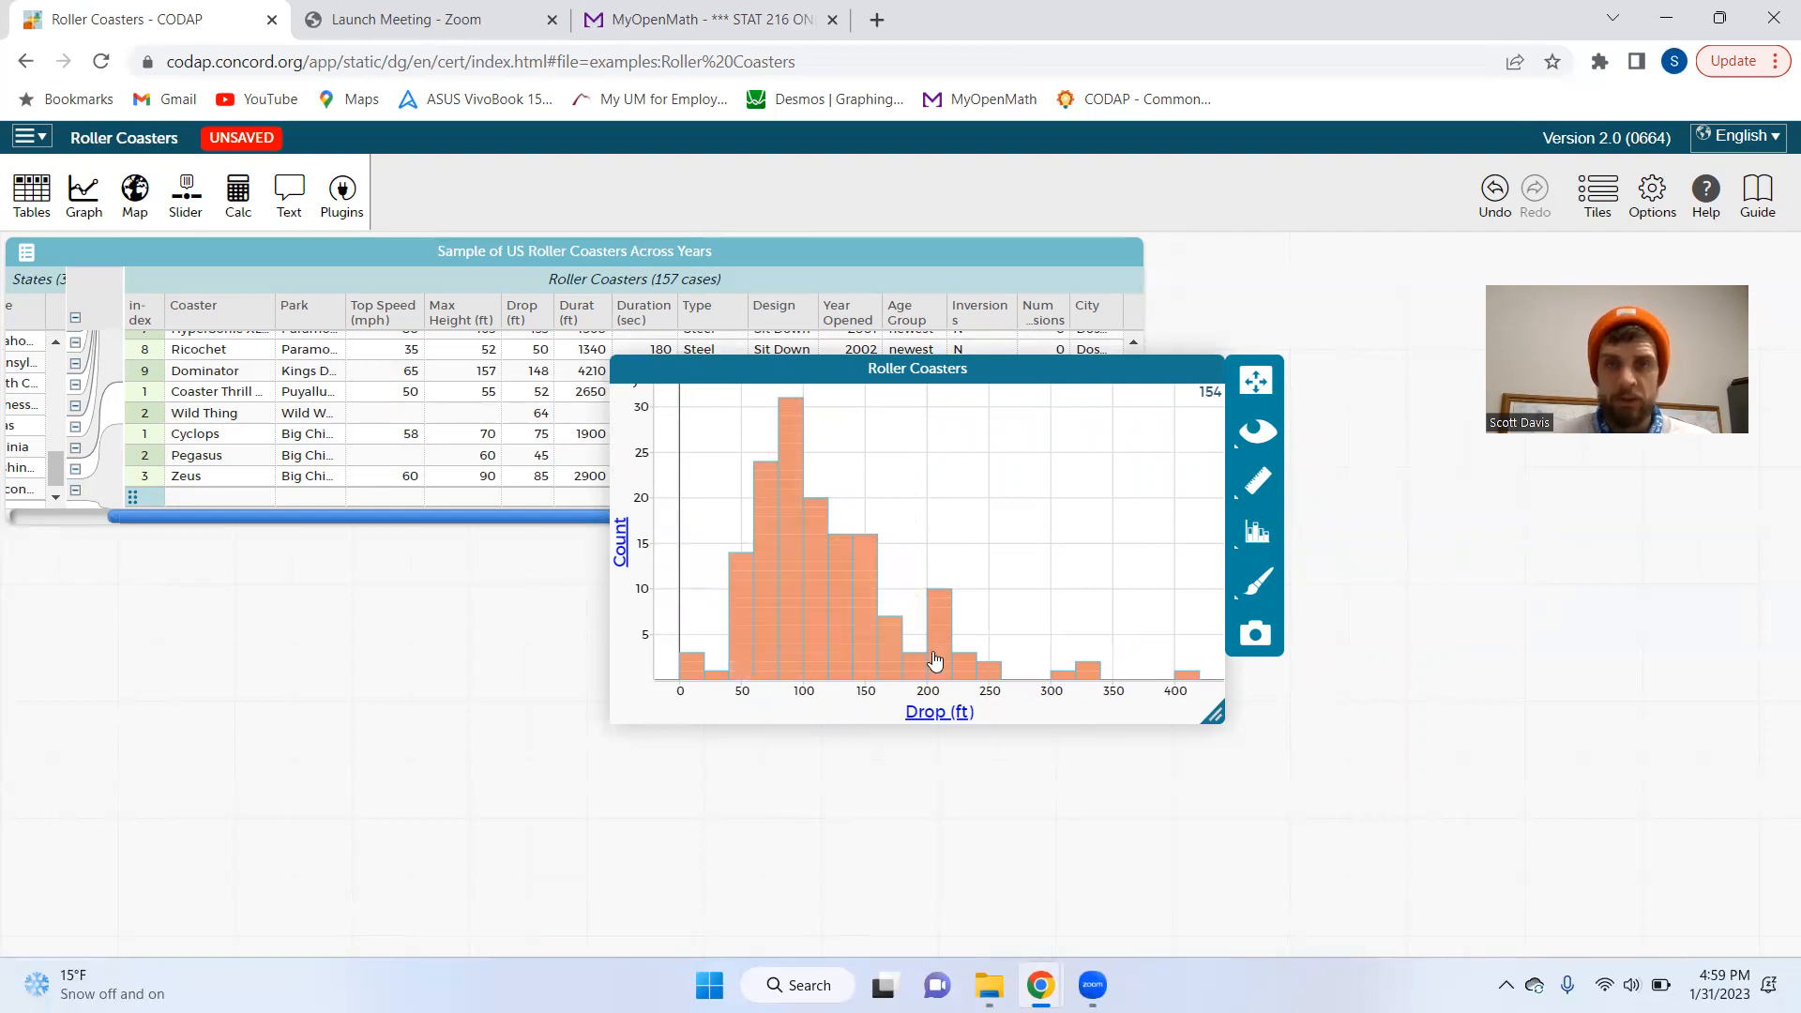
{"action": "mouse_move", "coordinate": [942, 657]}
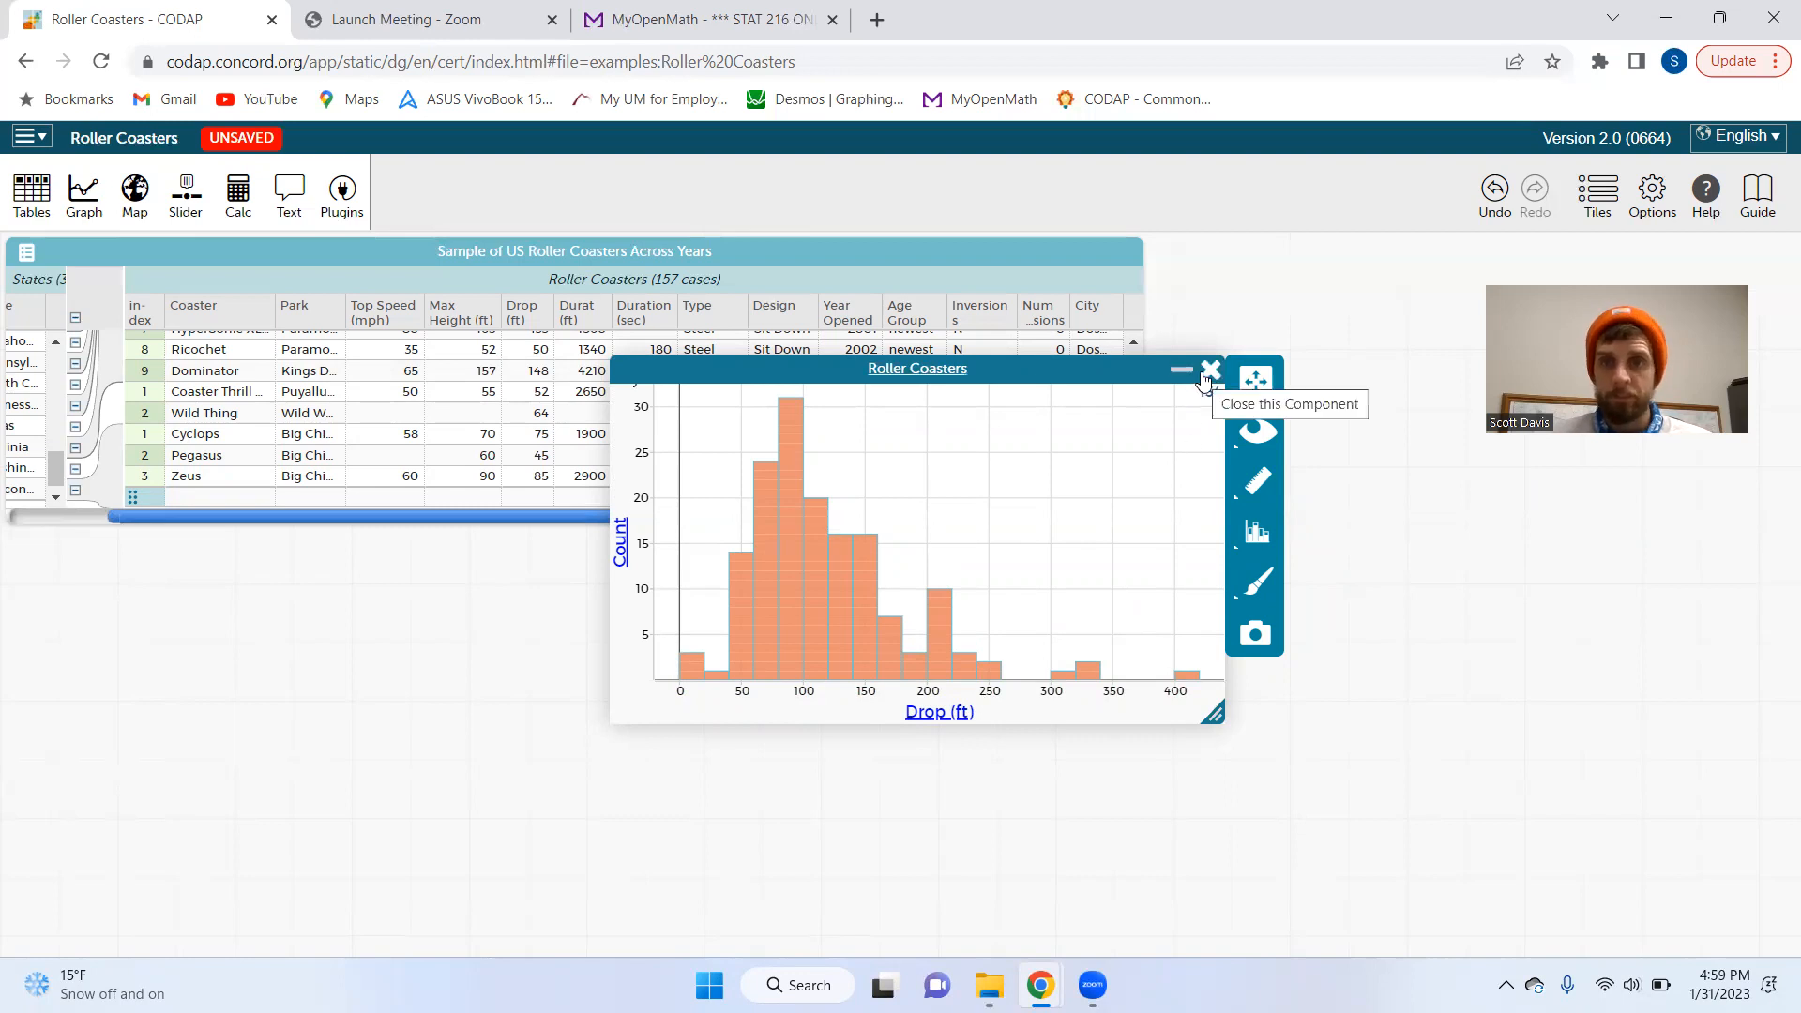
Move the Drop histogram clear of the table's columns and split its bars by Type using colour, inspecting the 200 to 220 ft bar
{"action": "left_click_drag", "start_coordinate": [815, 371], "coordinate": [1014, 505]}
{"action": "left_click_drag", "start_coordinate": [708, 320], "coordinate": [1156, 762]}
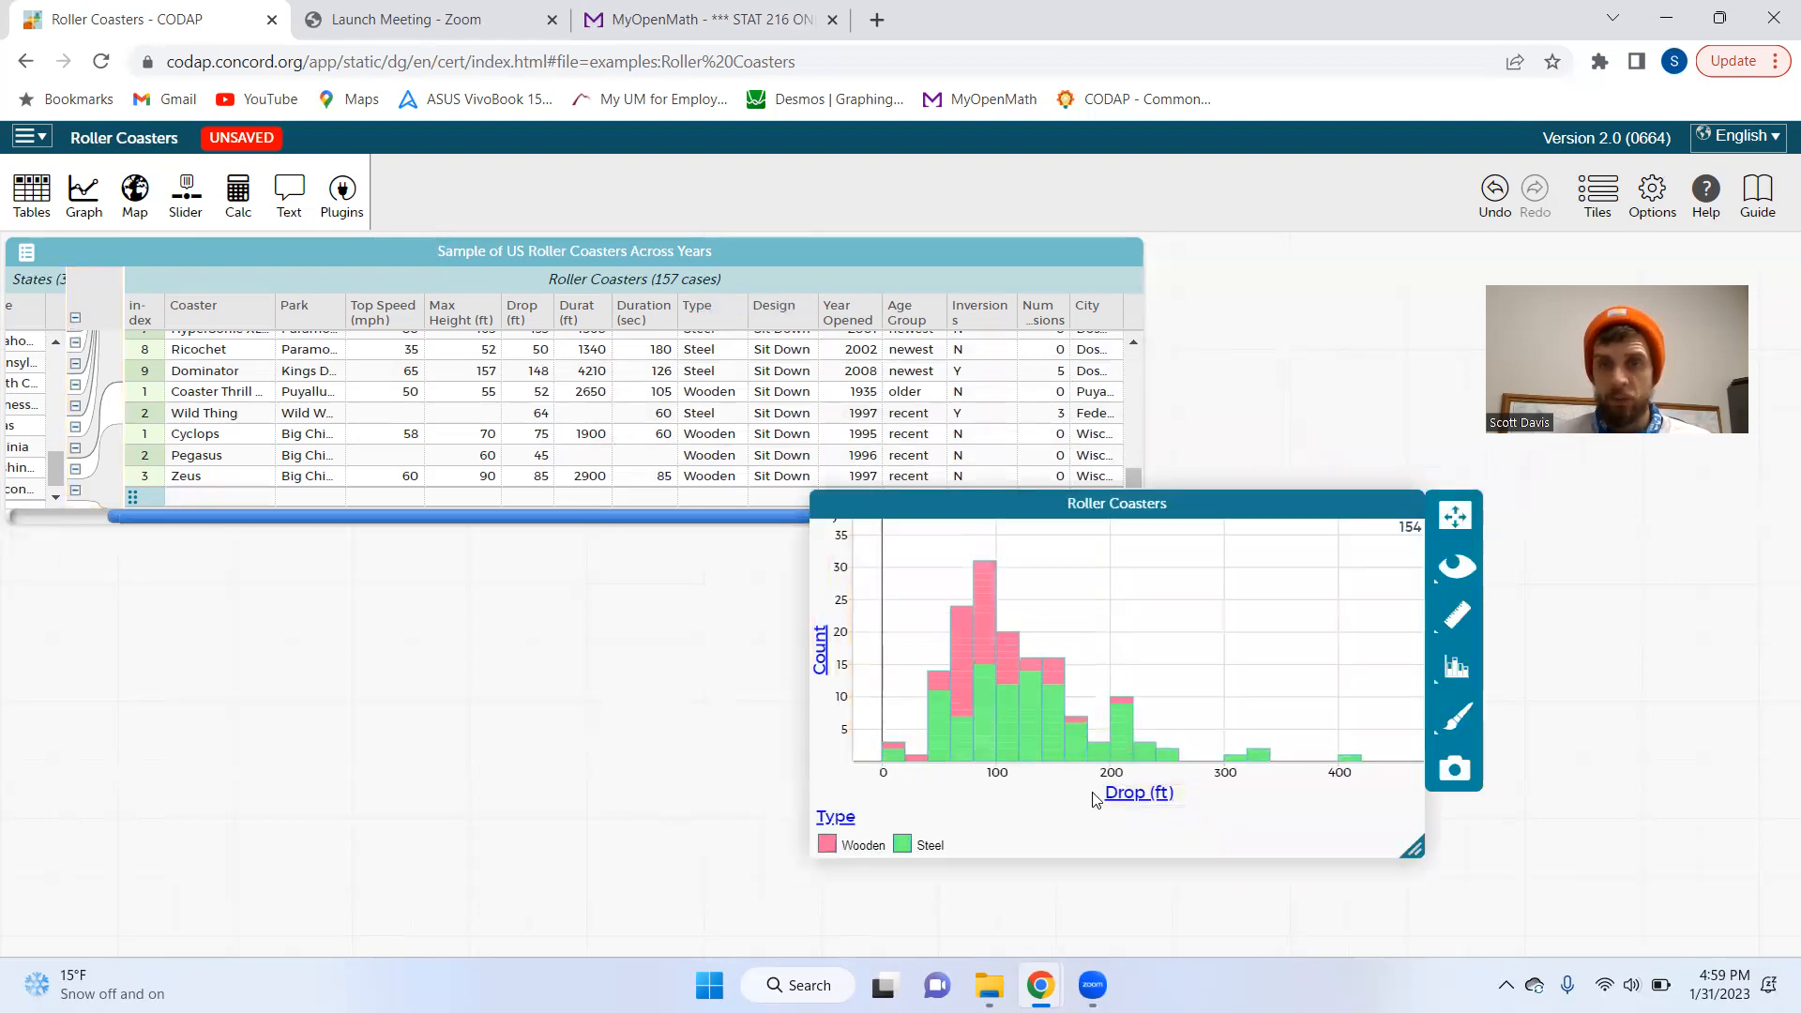
{"action": "mouse_move", "coordinate": [970, 696]}
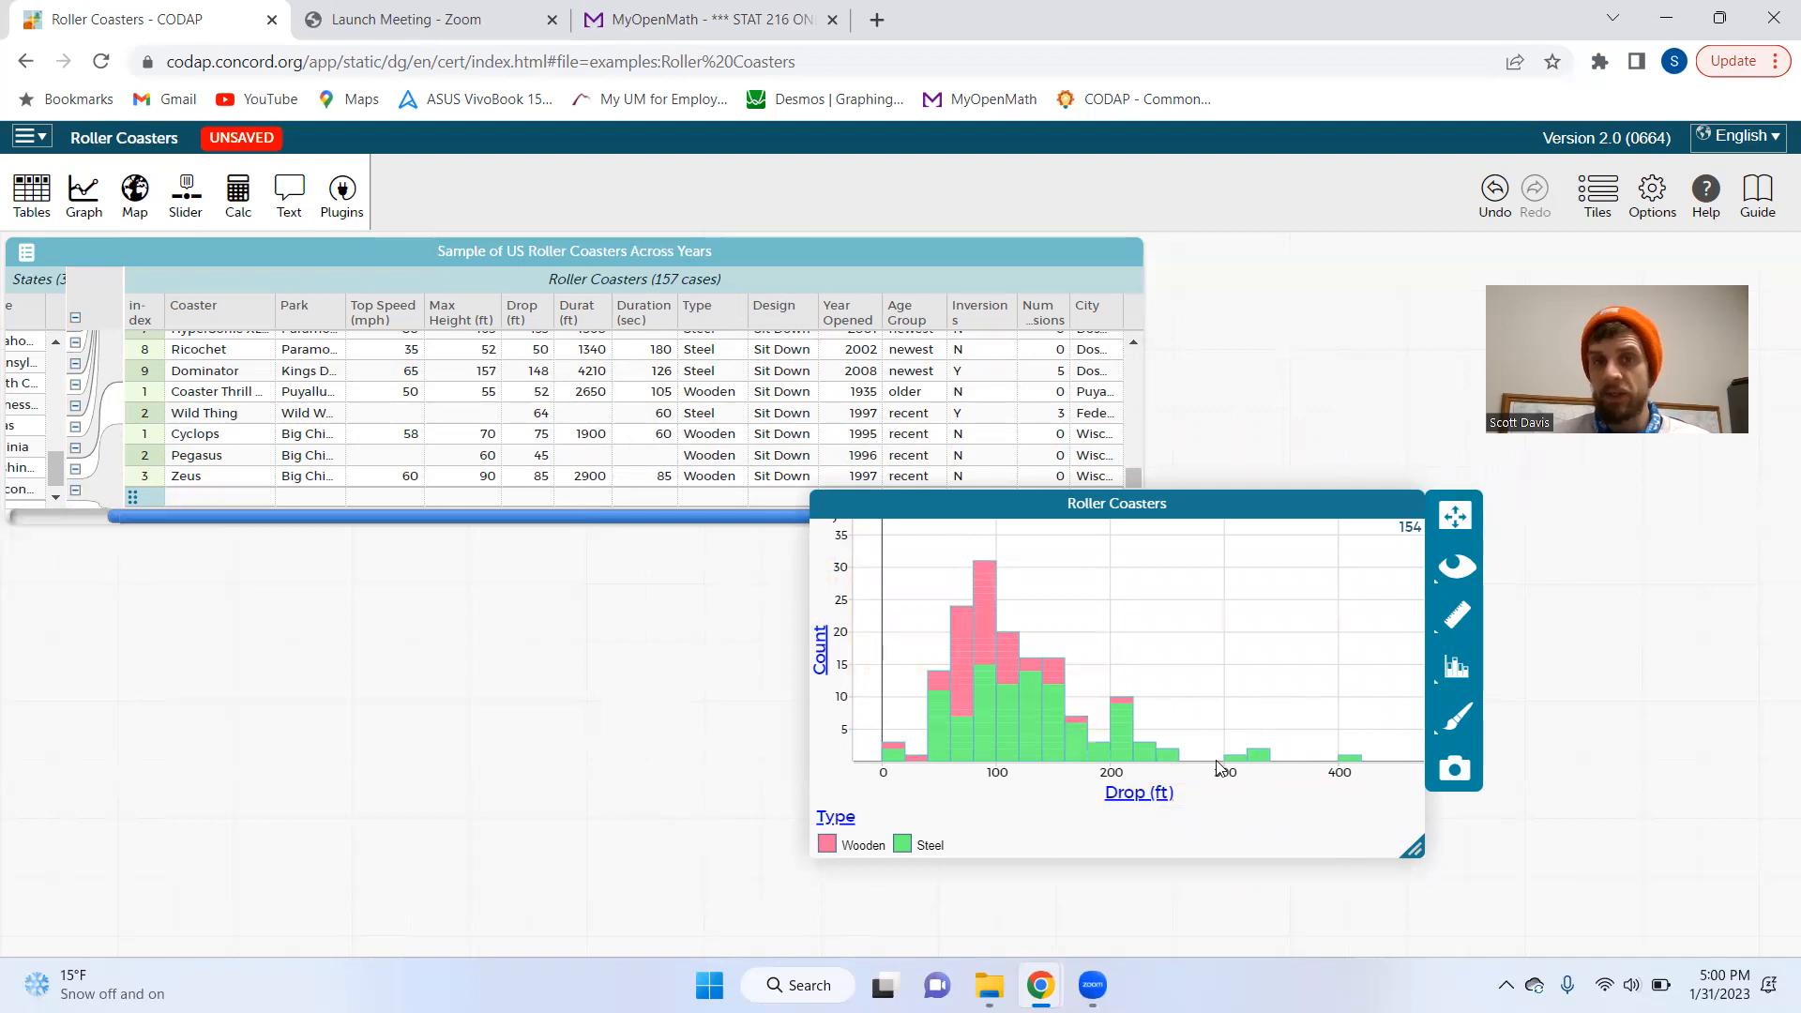
{"action": "mouse_move", "coordinate": [1130, 708]}
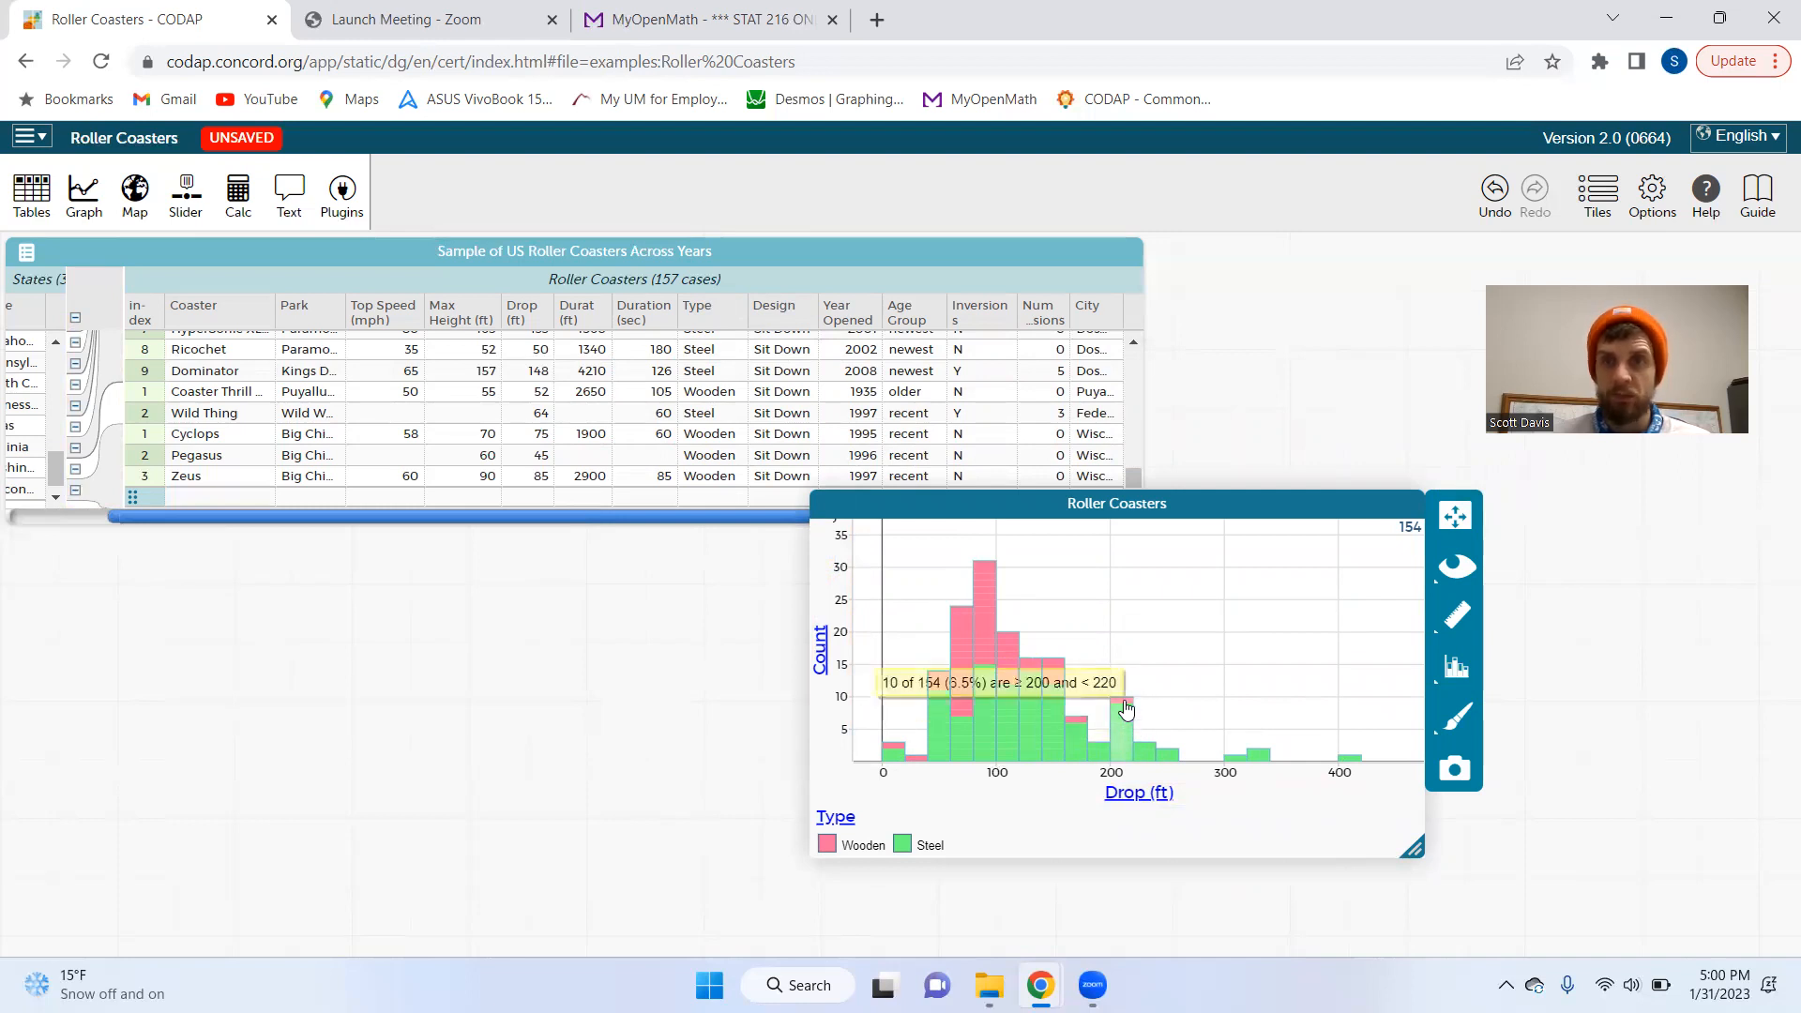
Remove the Type legend from the Drop histogram and separate its fused bars back into binned dots
{"action": "left_click", "coordinate": [835, 817]}
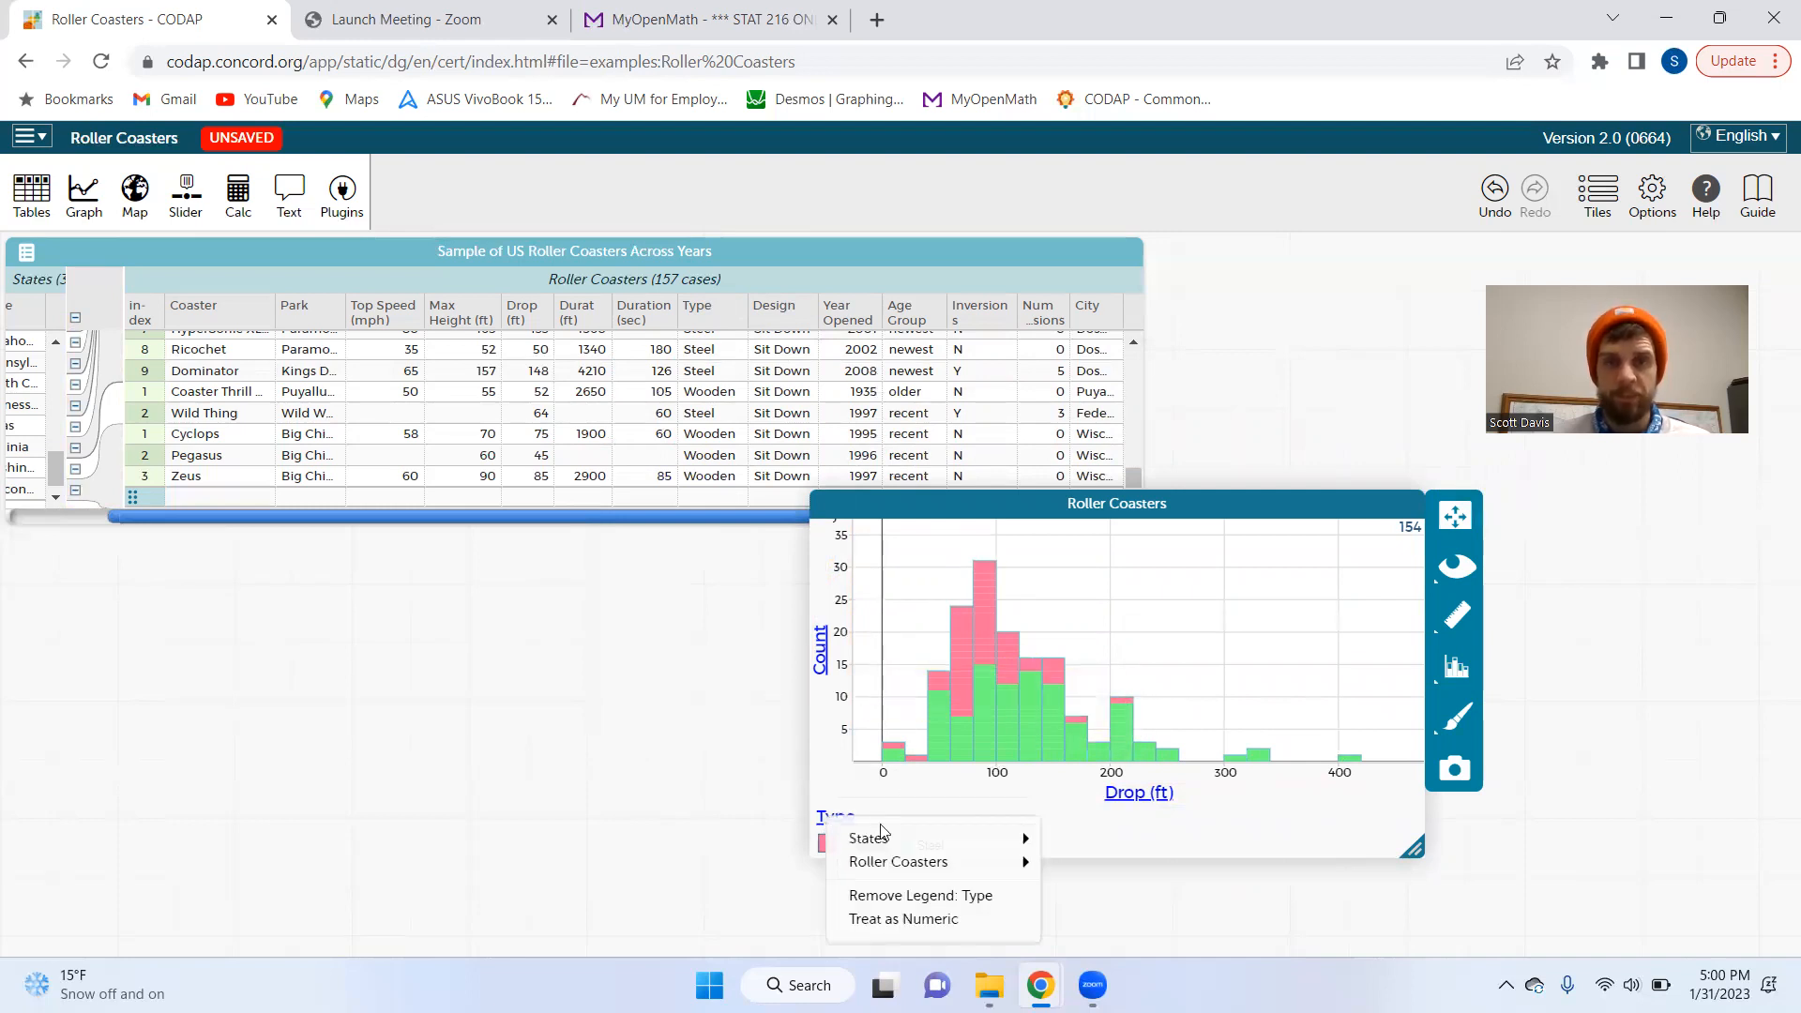
{"action": "left_click", "coordinate": [919, 896]}
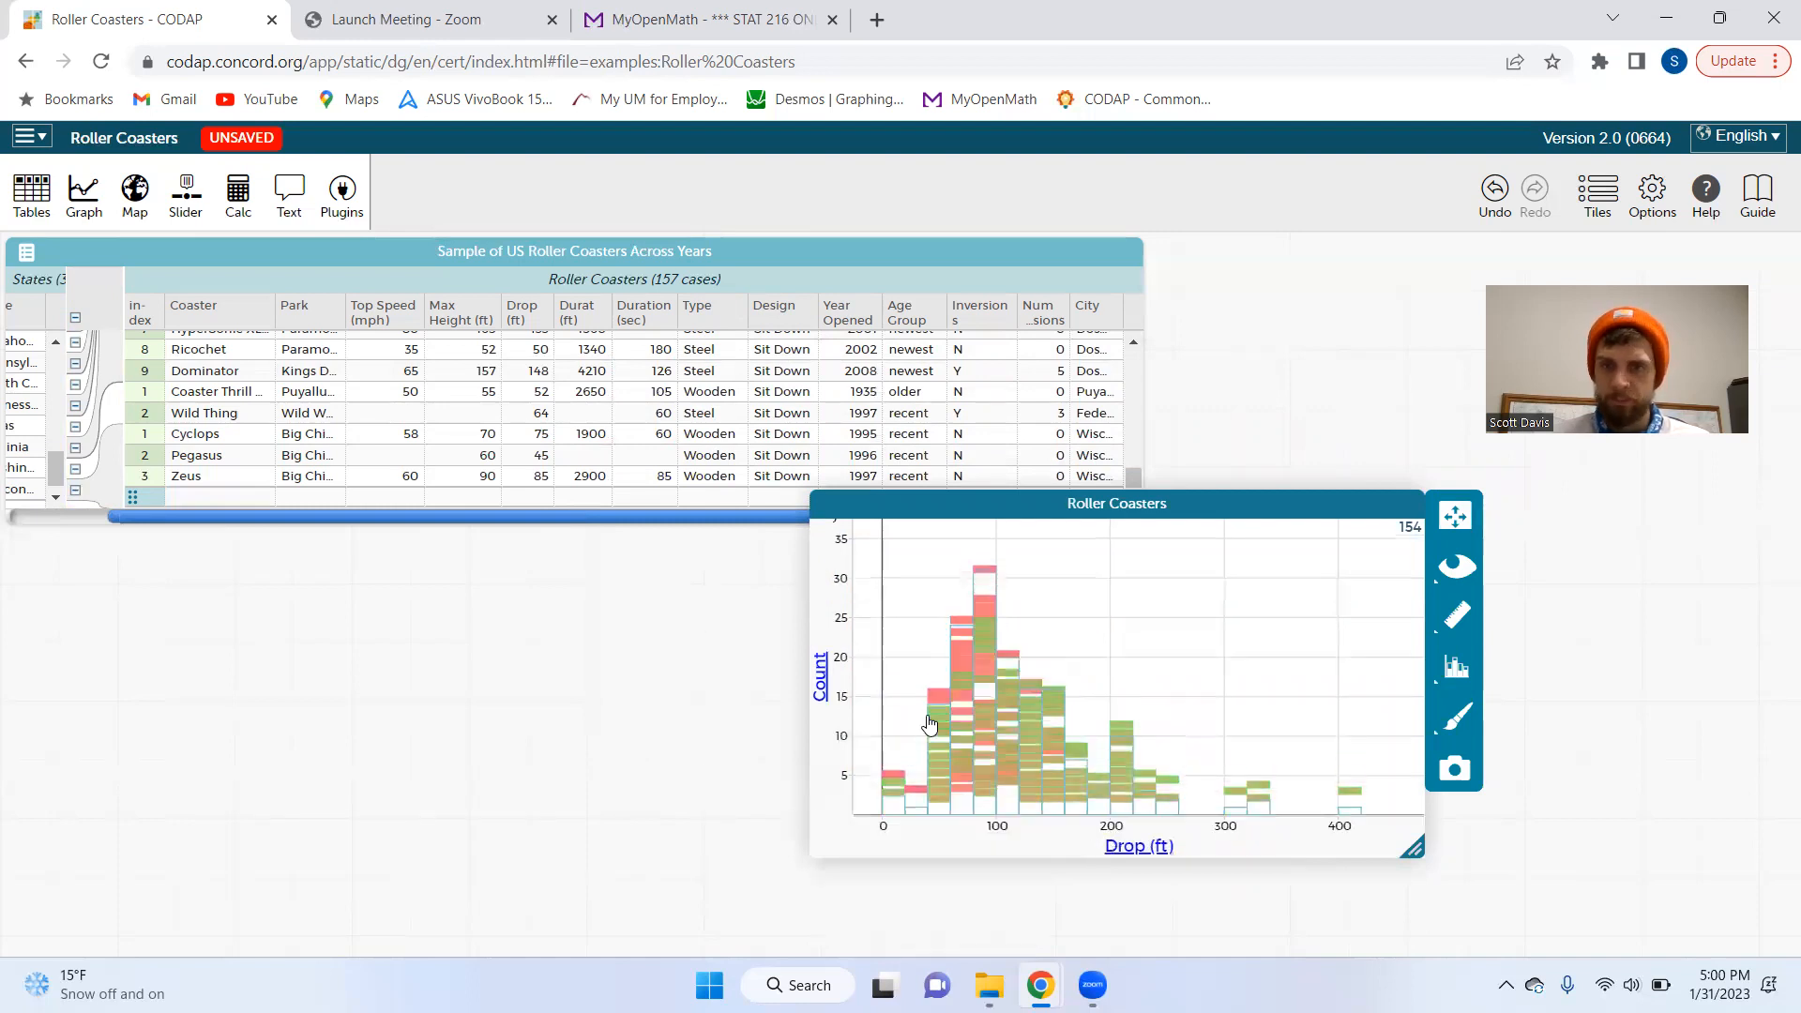
{"action": "mouse_move", "coordinate": [1112, 751]}
{"action": "mouse_move", "coordinate": [1408, 515]}
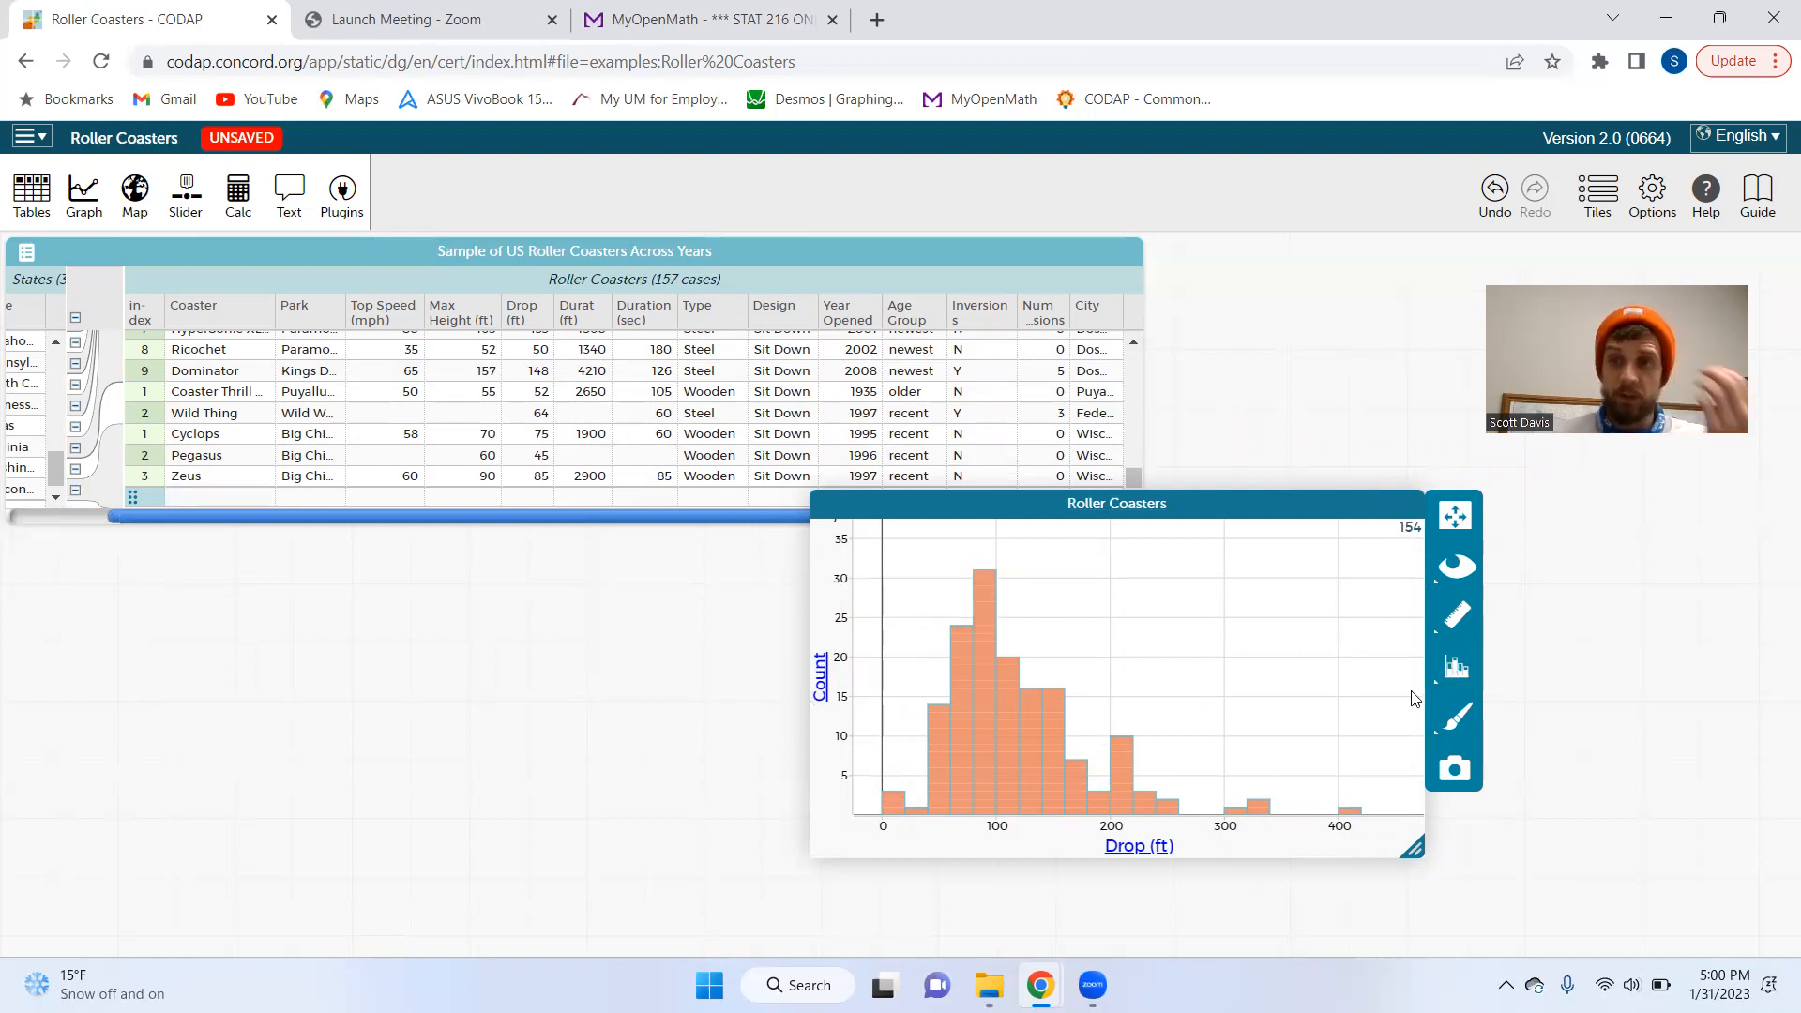
{"action": "left_click", "coordinate": [1456, 666]}
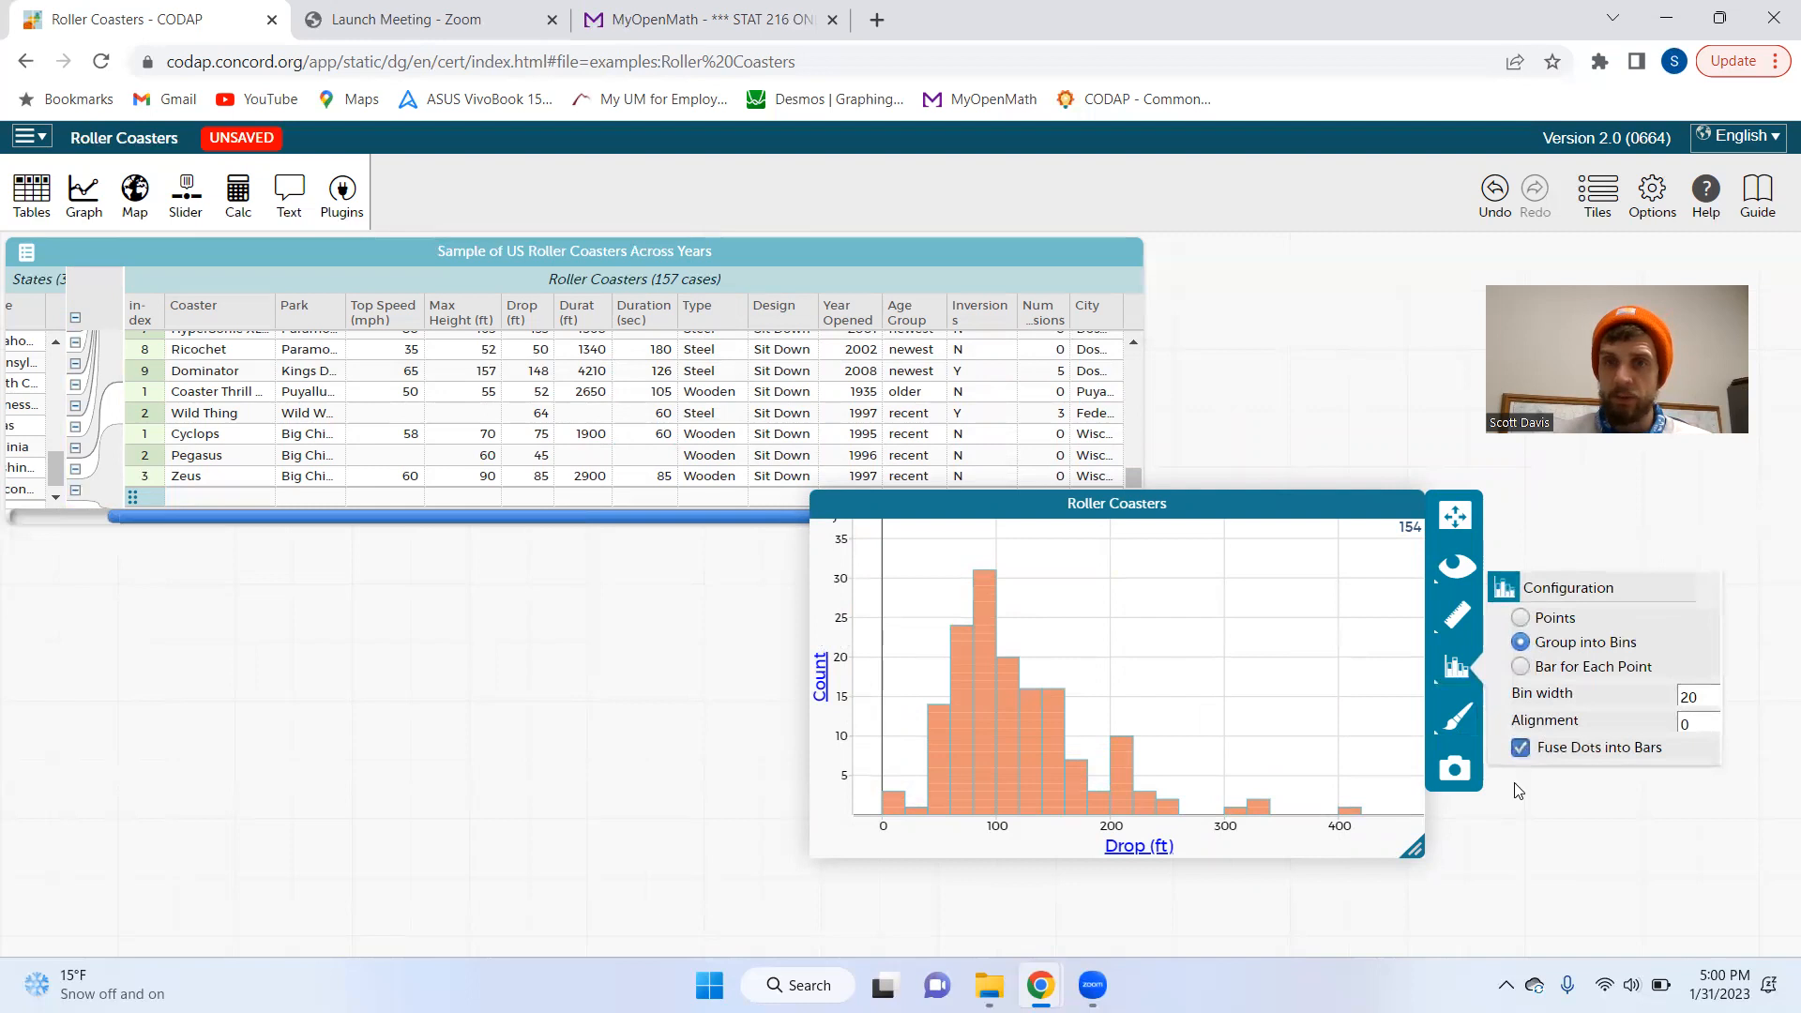
{"action": "left_click", "coordinate": [1521, 748]}
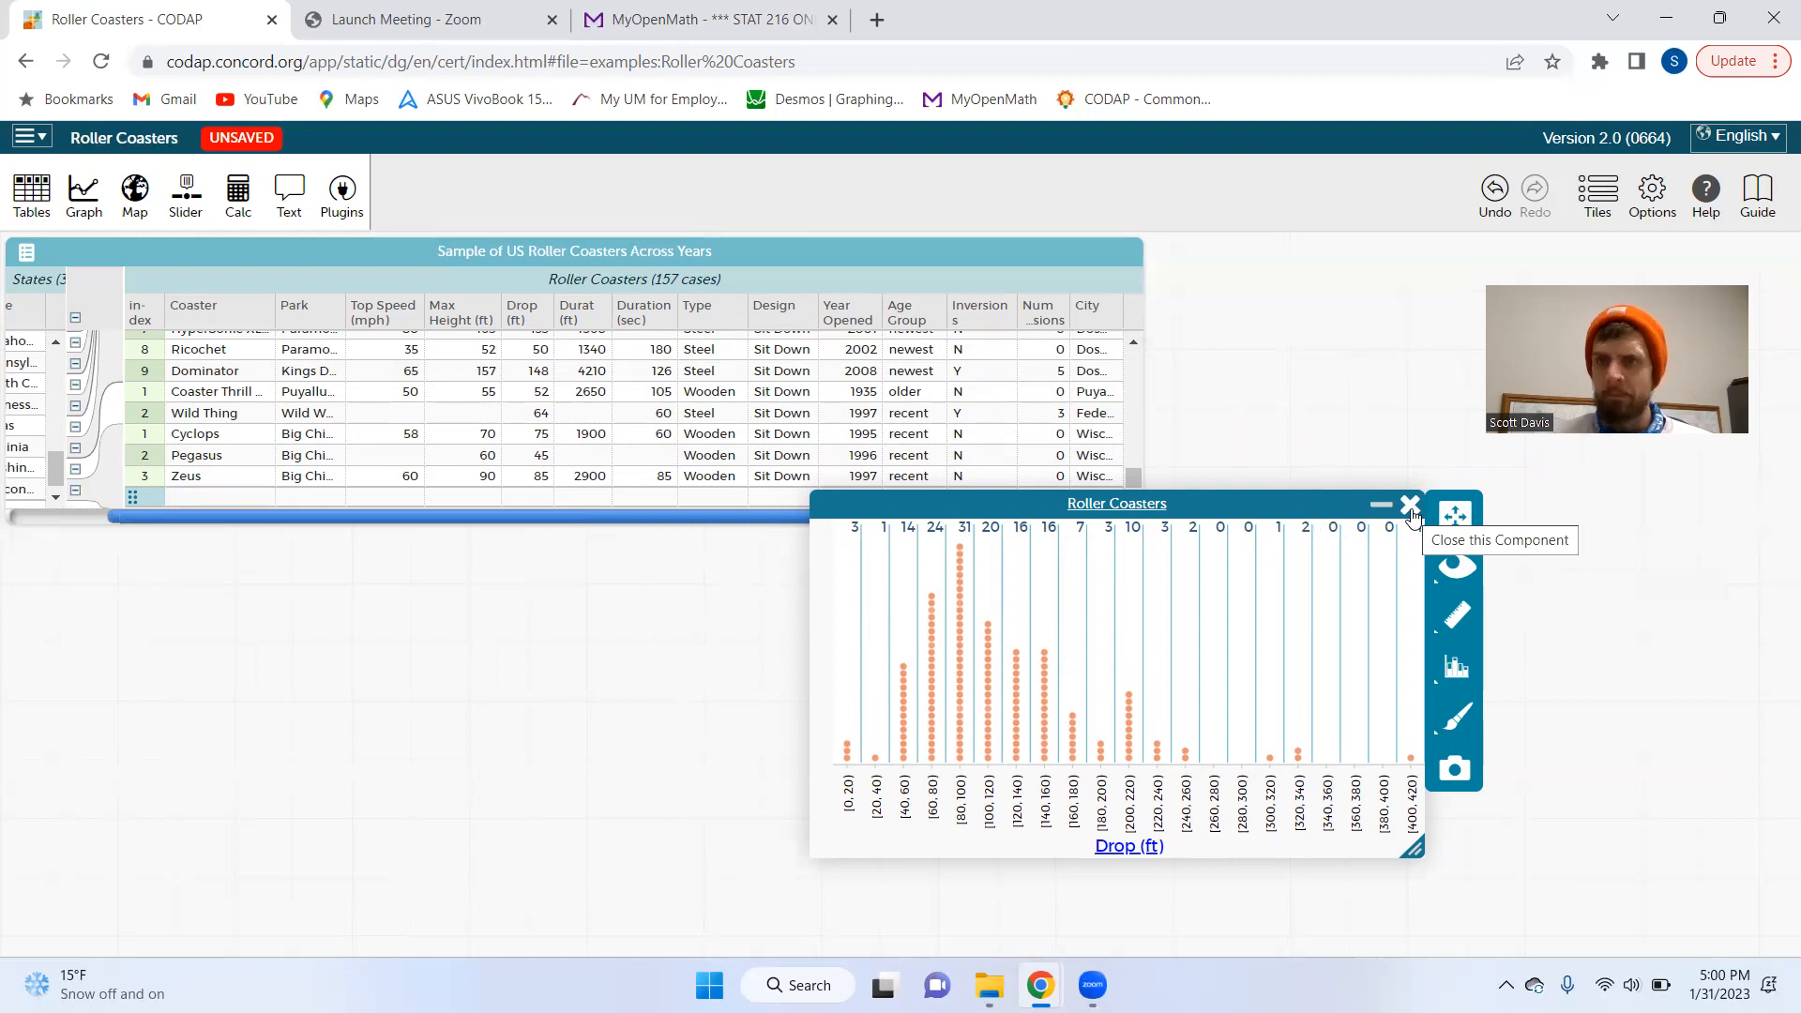
Close the Drop graph and create a new empty Roller Coasters graph, placing it below the data table
{"action": "left_click", "coordinate": [1410, 507]}
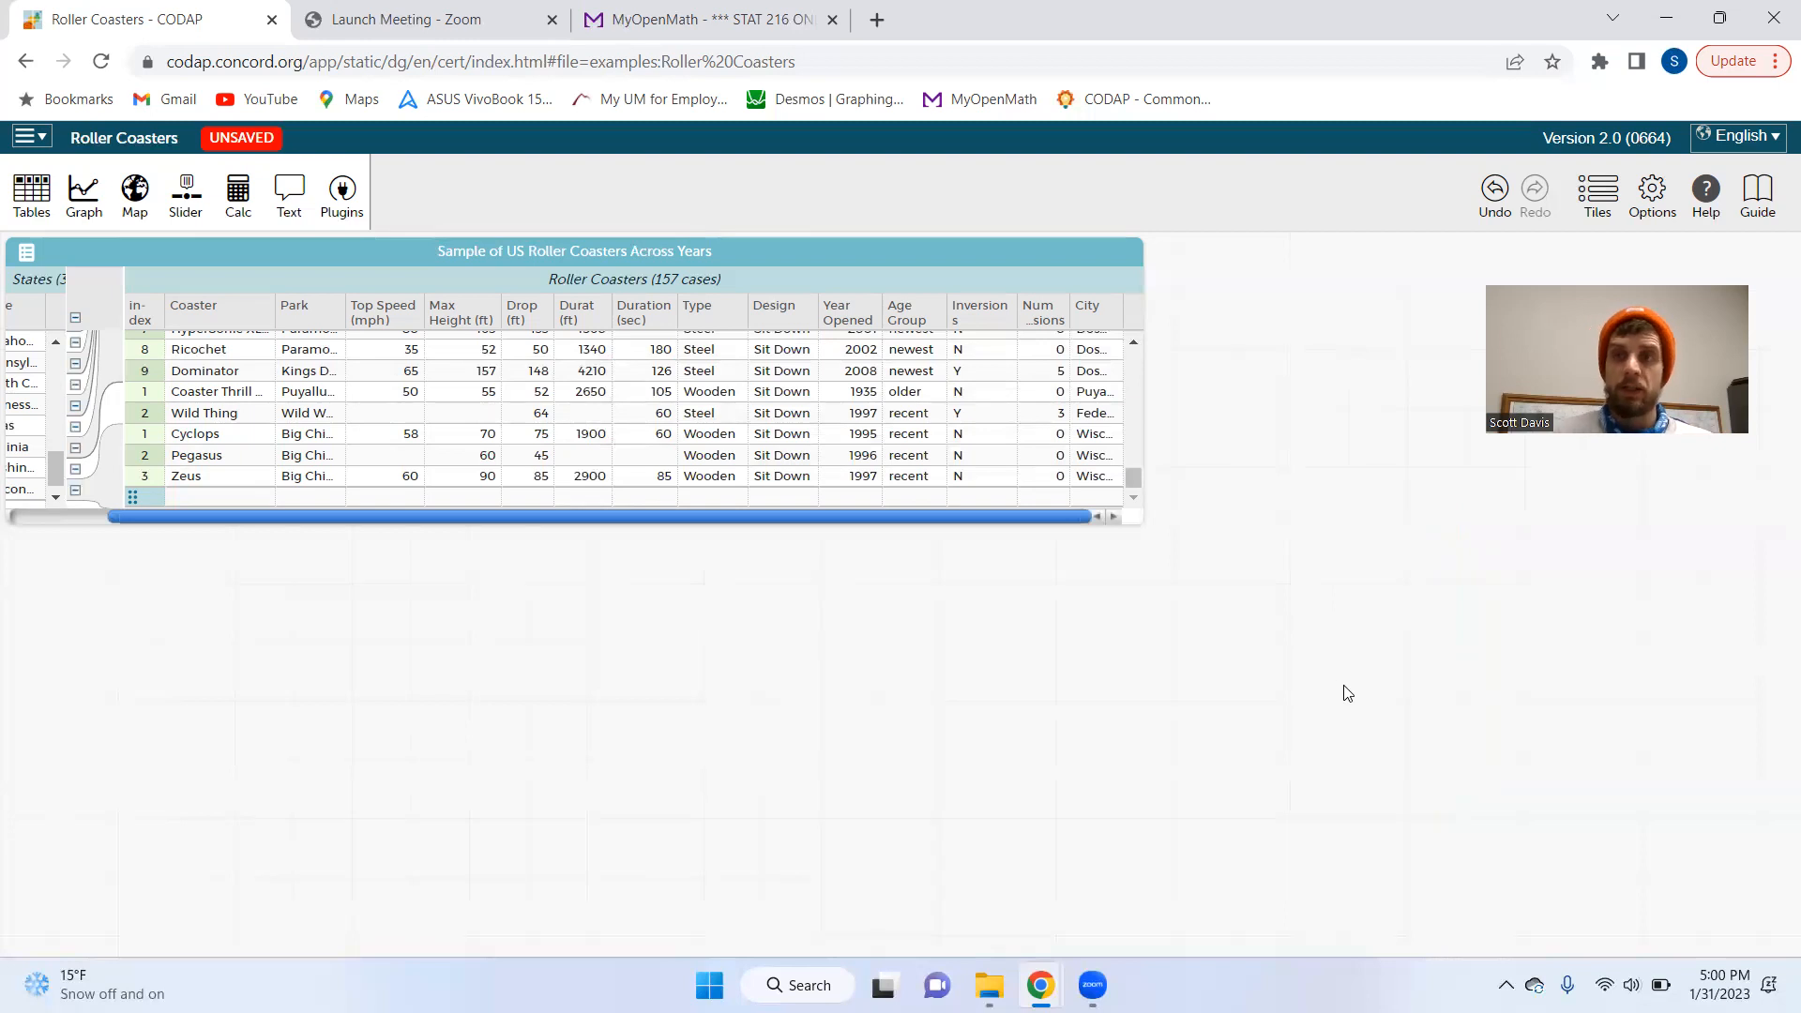
{"action": "left_click", "coordinate": [83, 195]}
{"action": "left_click_drag", "start_coordinate": [1253, 254], "coordinate": [825, 435]}
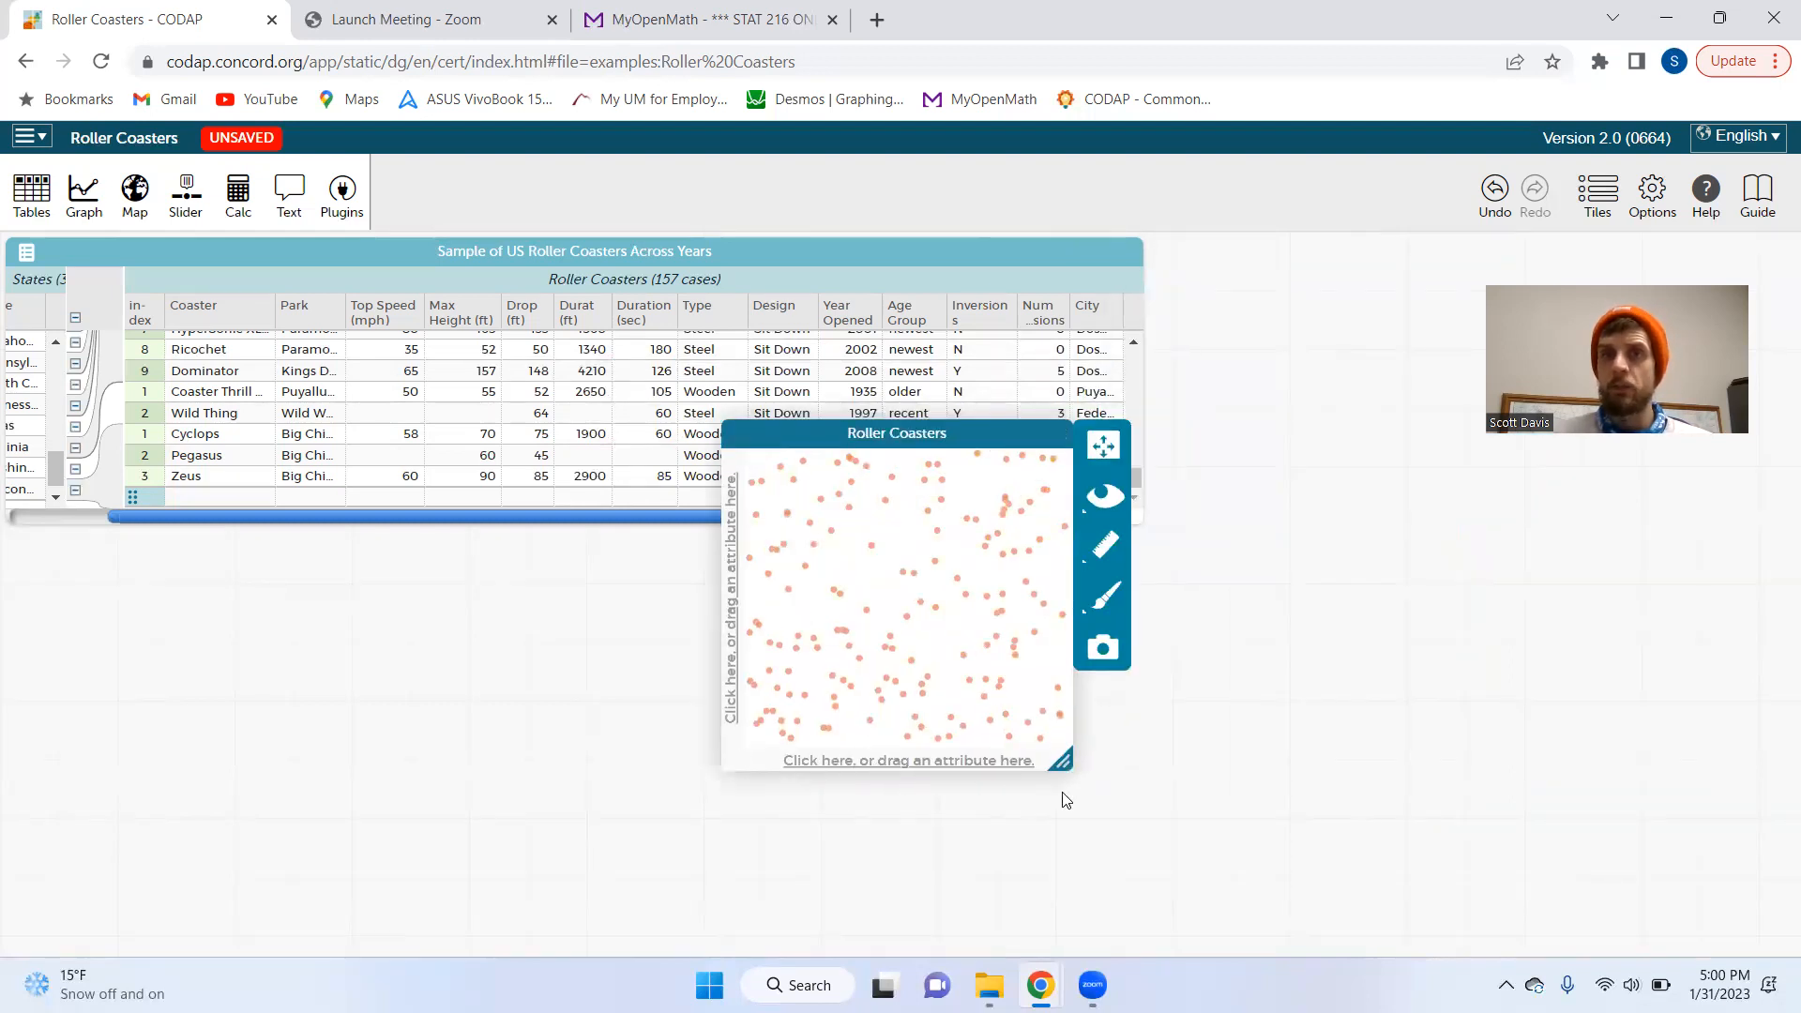
{"action": "left_click_drag", "start_coordinate": [818, 437], "coordinate": [1094, 560]}
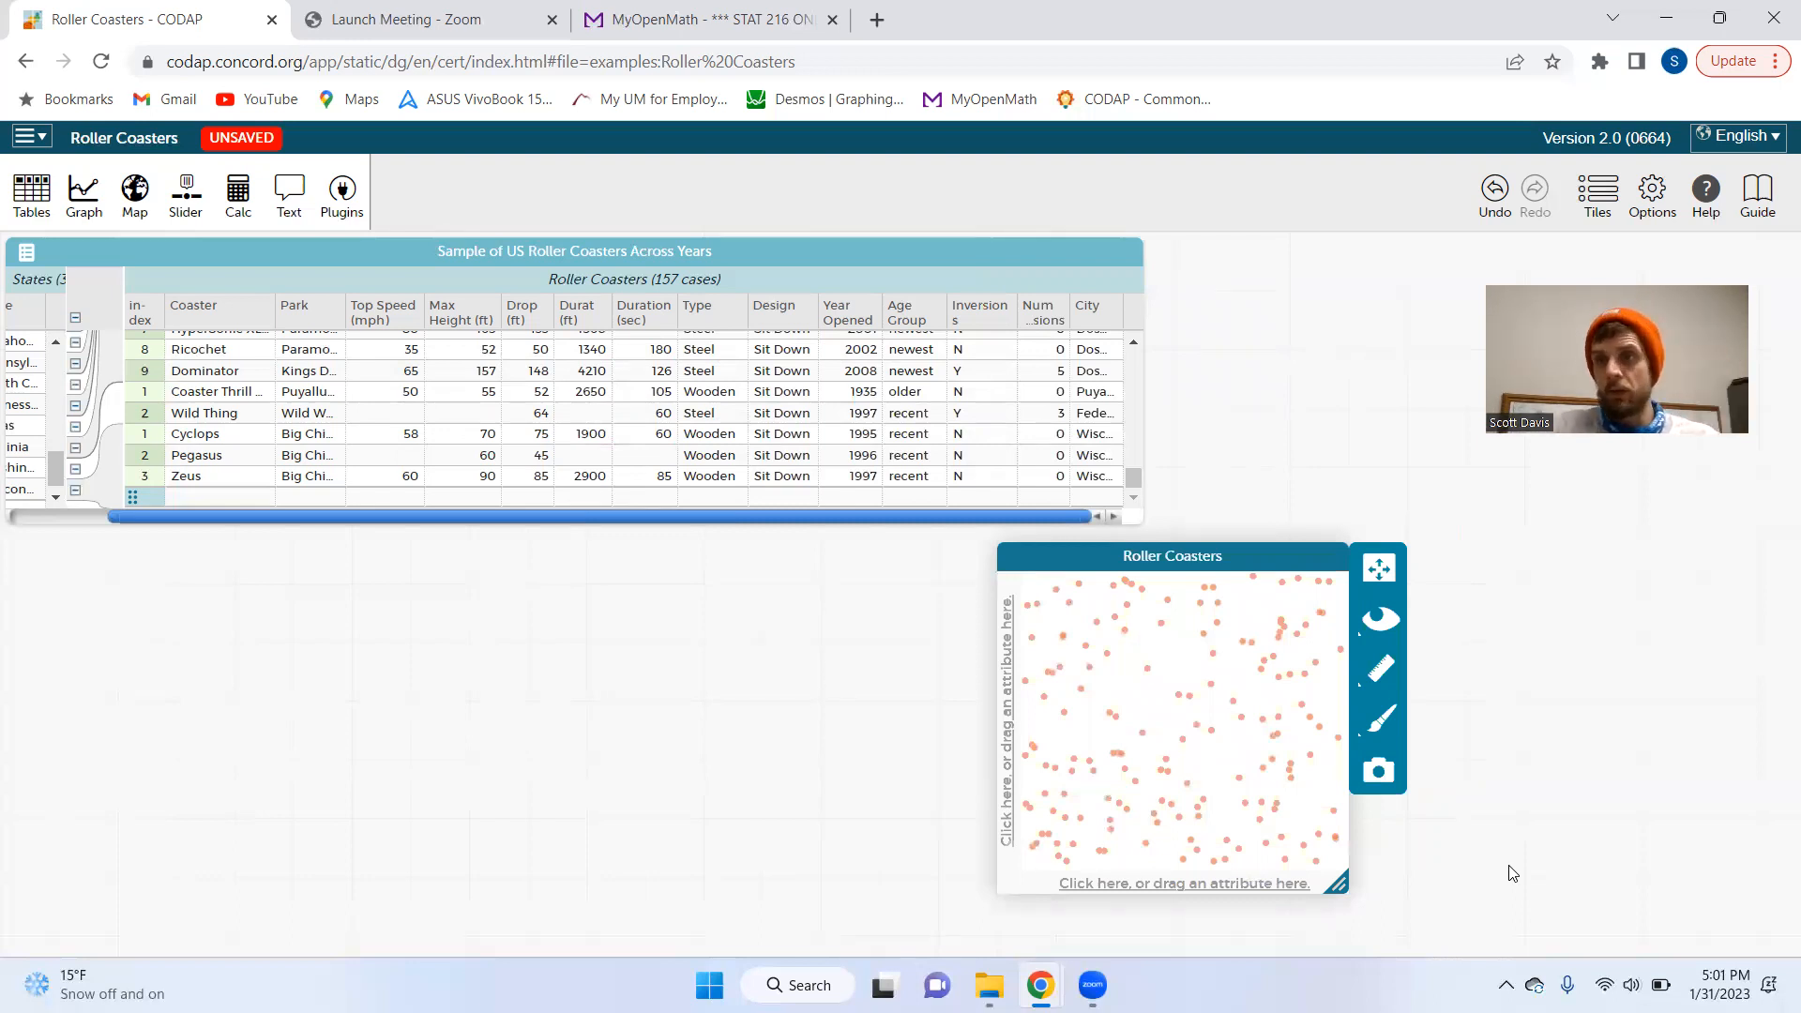
Plot Year Opened along the horizontal axis of the empty graph, then widen the graph and reposition it just below the table
{"action": "scroll", "coordinate": [844, 364], "scroll_direction": "up", "scroll_amount": 15}
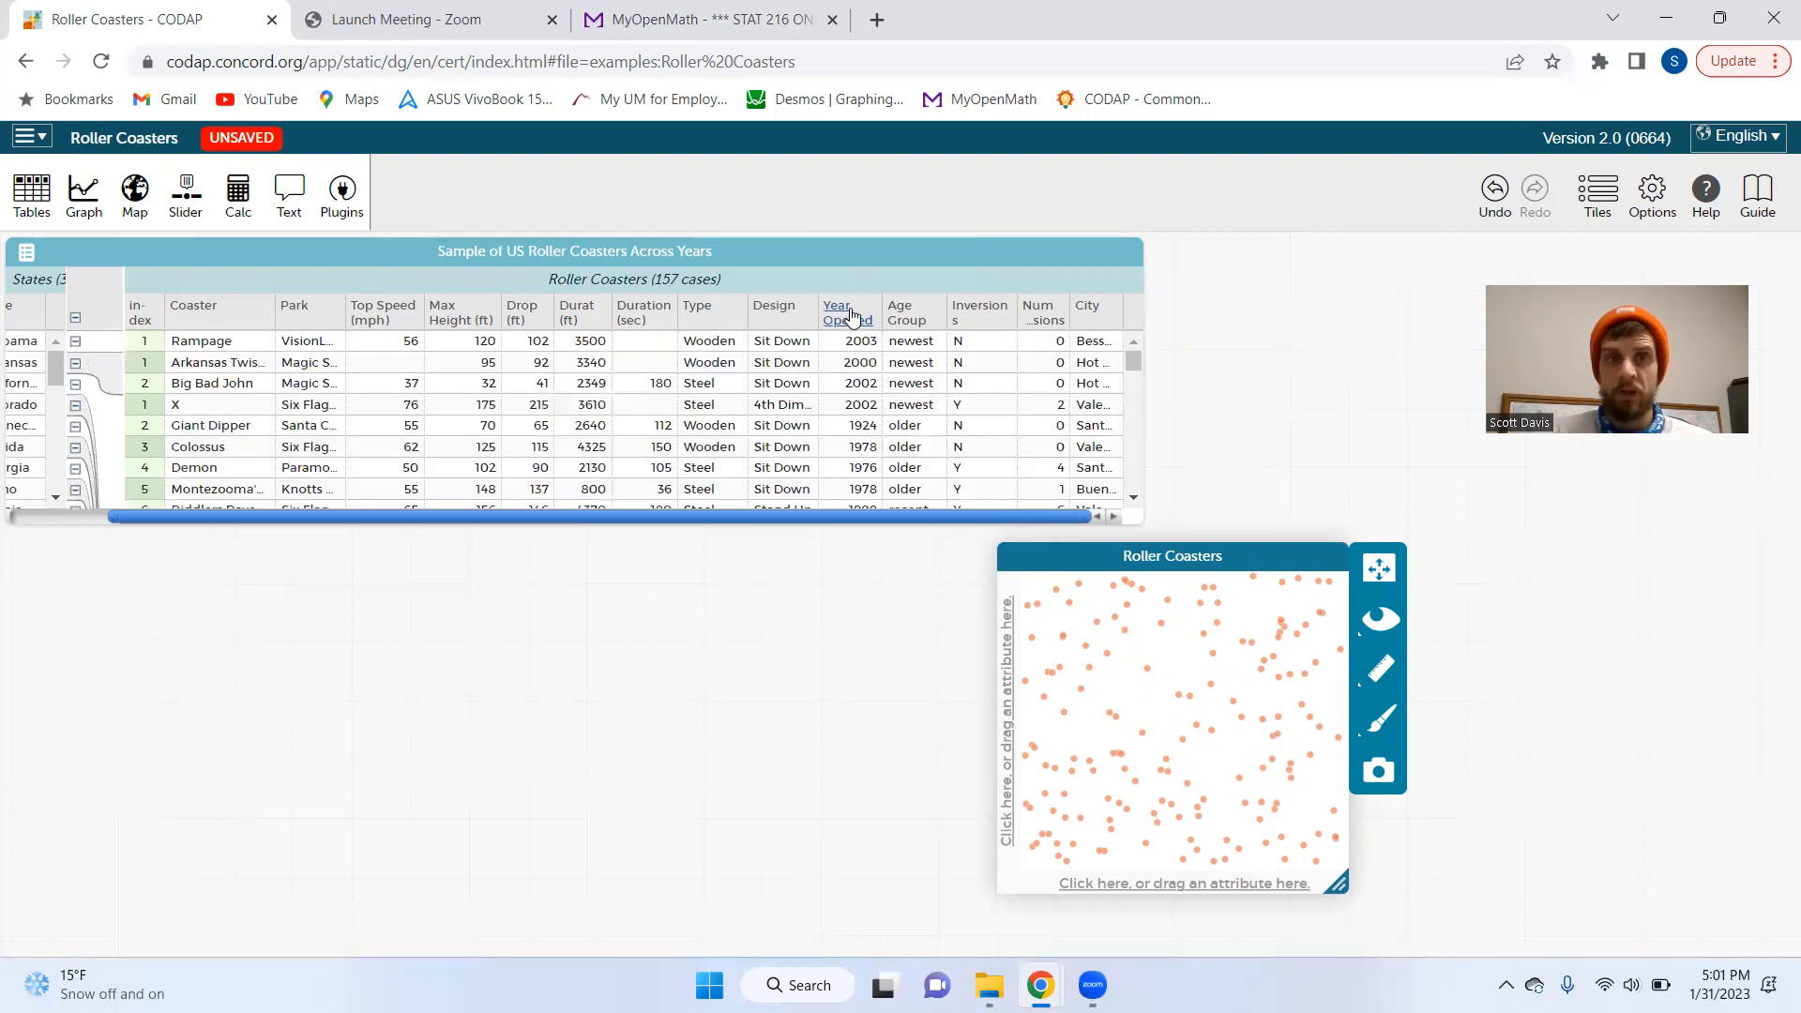
{"action": "left_click_drag", "start_coordinate": [1241, 558], "coordinate": [1194, 553]}
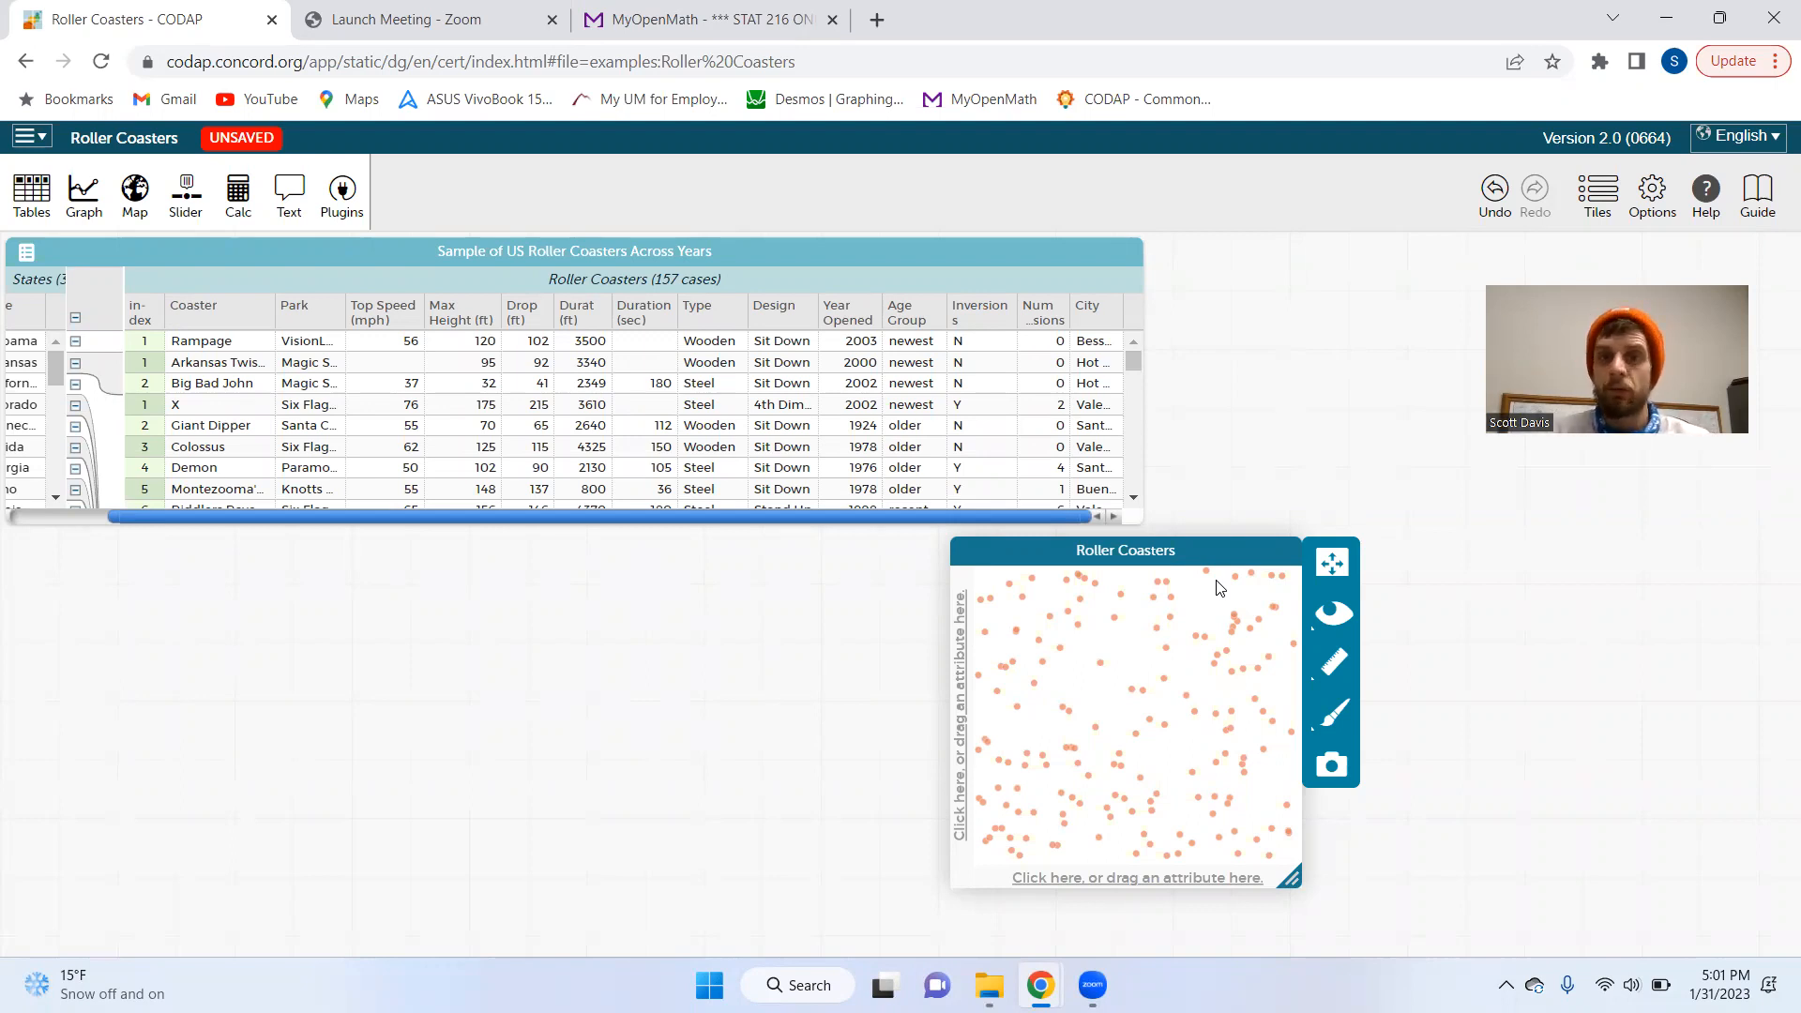
{"action": "left_click_drag", "start_coordinate": [1218, 548], "coordinate": [1218, 540]}
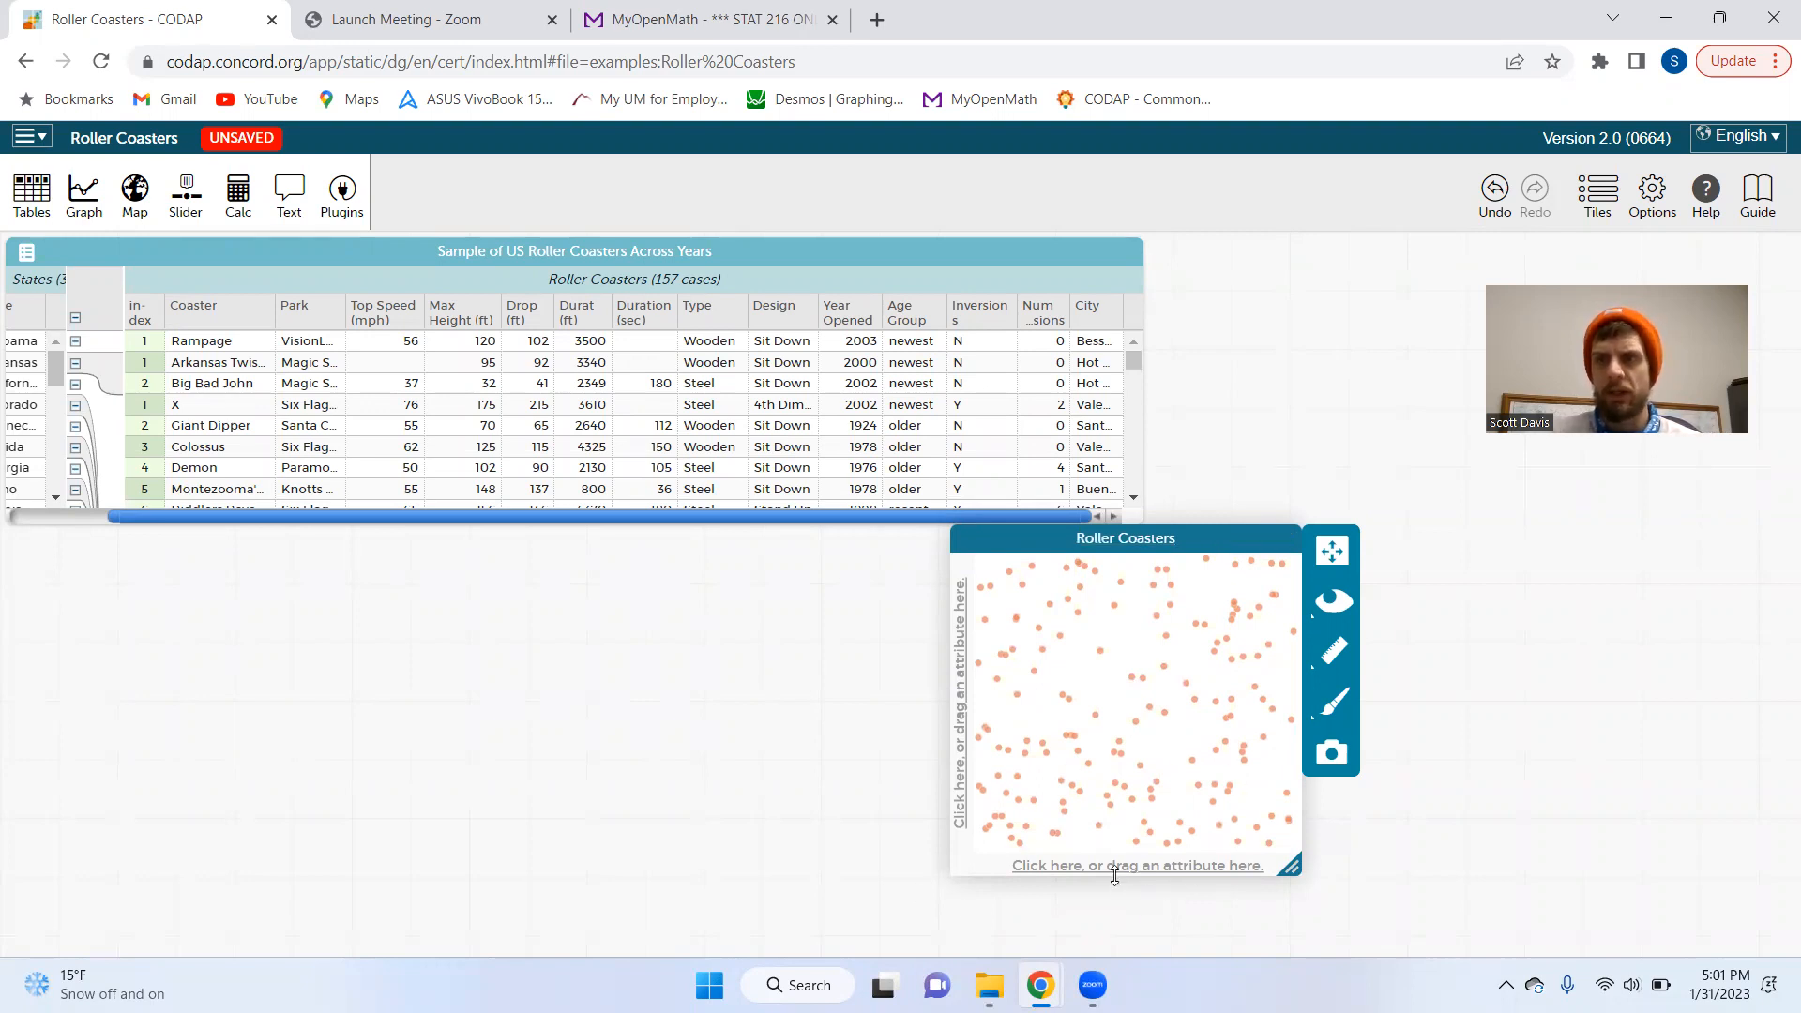
{"action": "left_click_drag", "start_coordinate": [850, 320], "coordinate": [980, 810]}
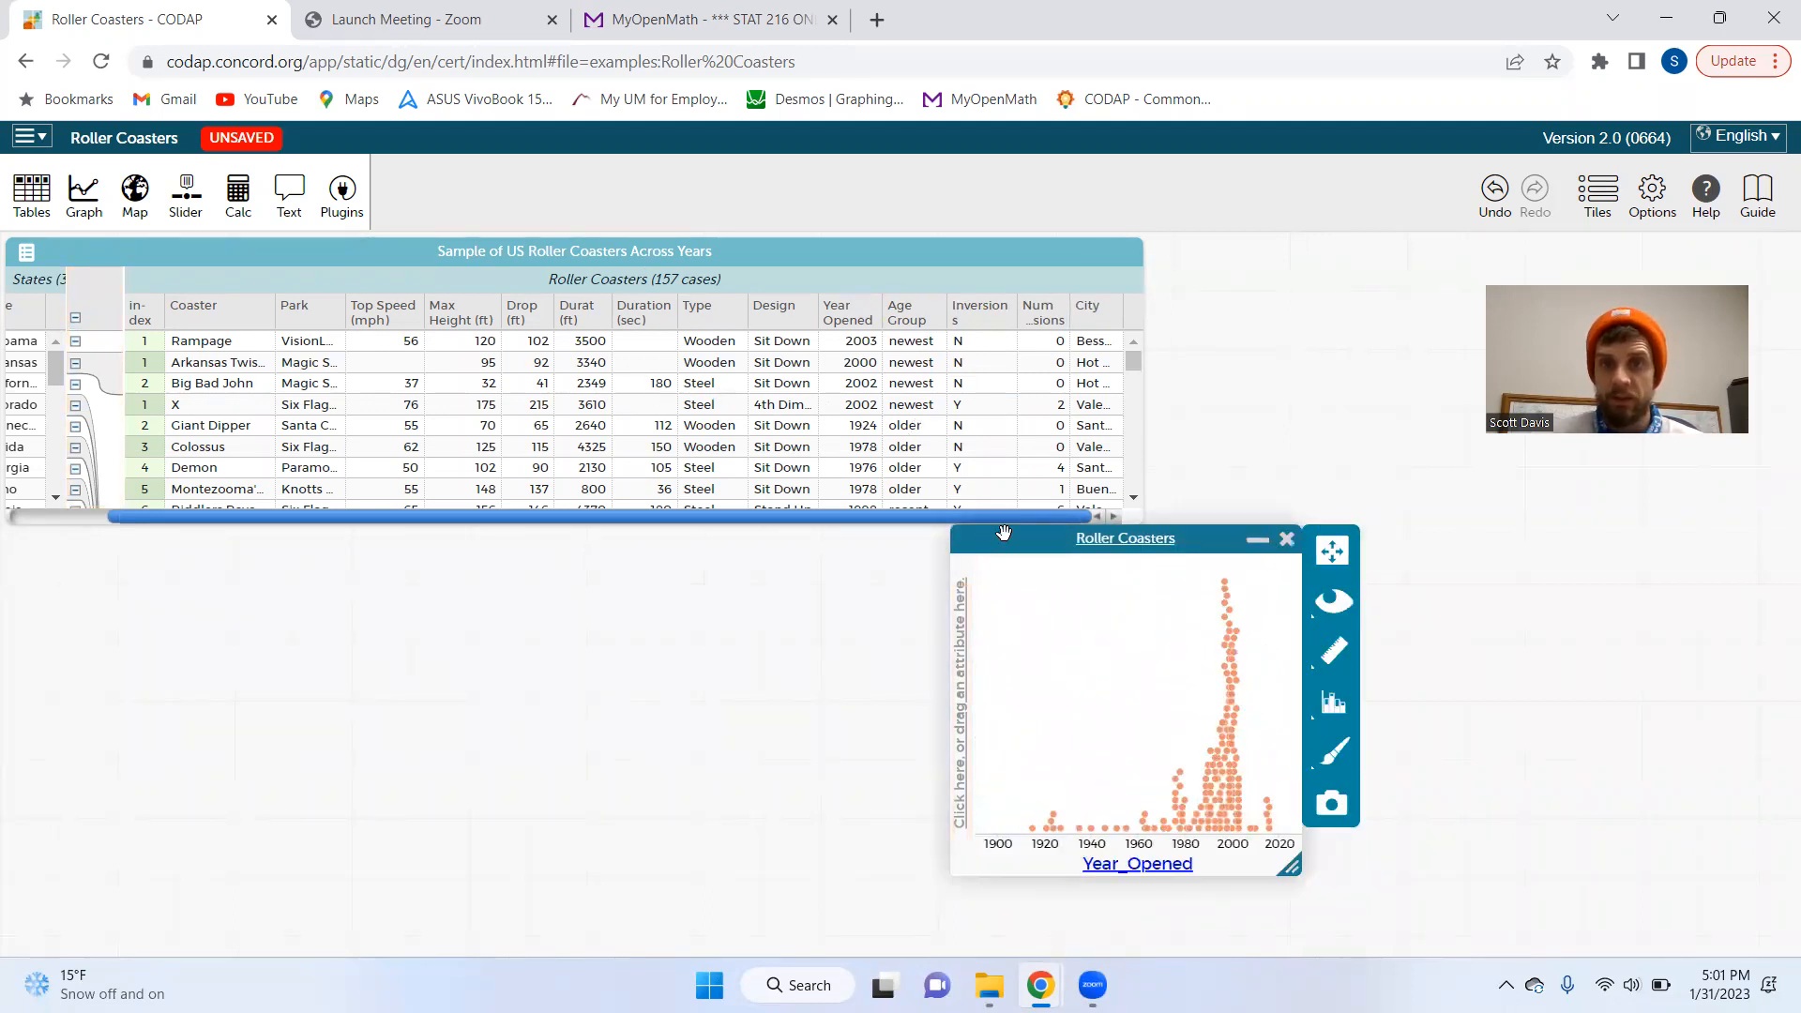
{"action": "left_click_drag", "start_coordinate": [1298, 865], "coordinate": [1407, 865]}
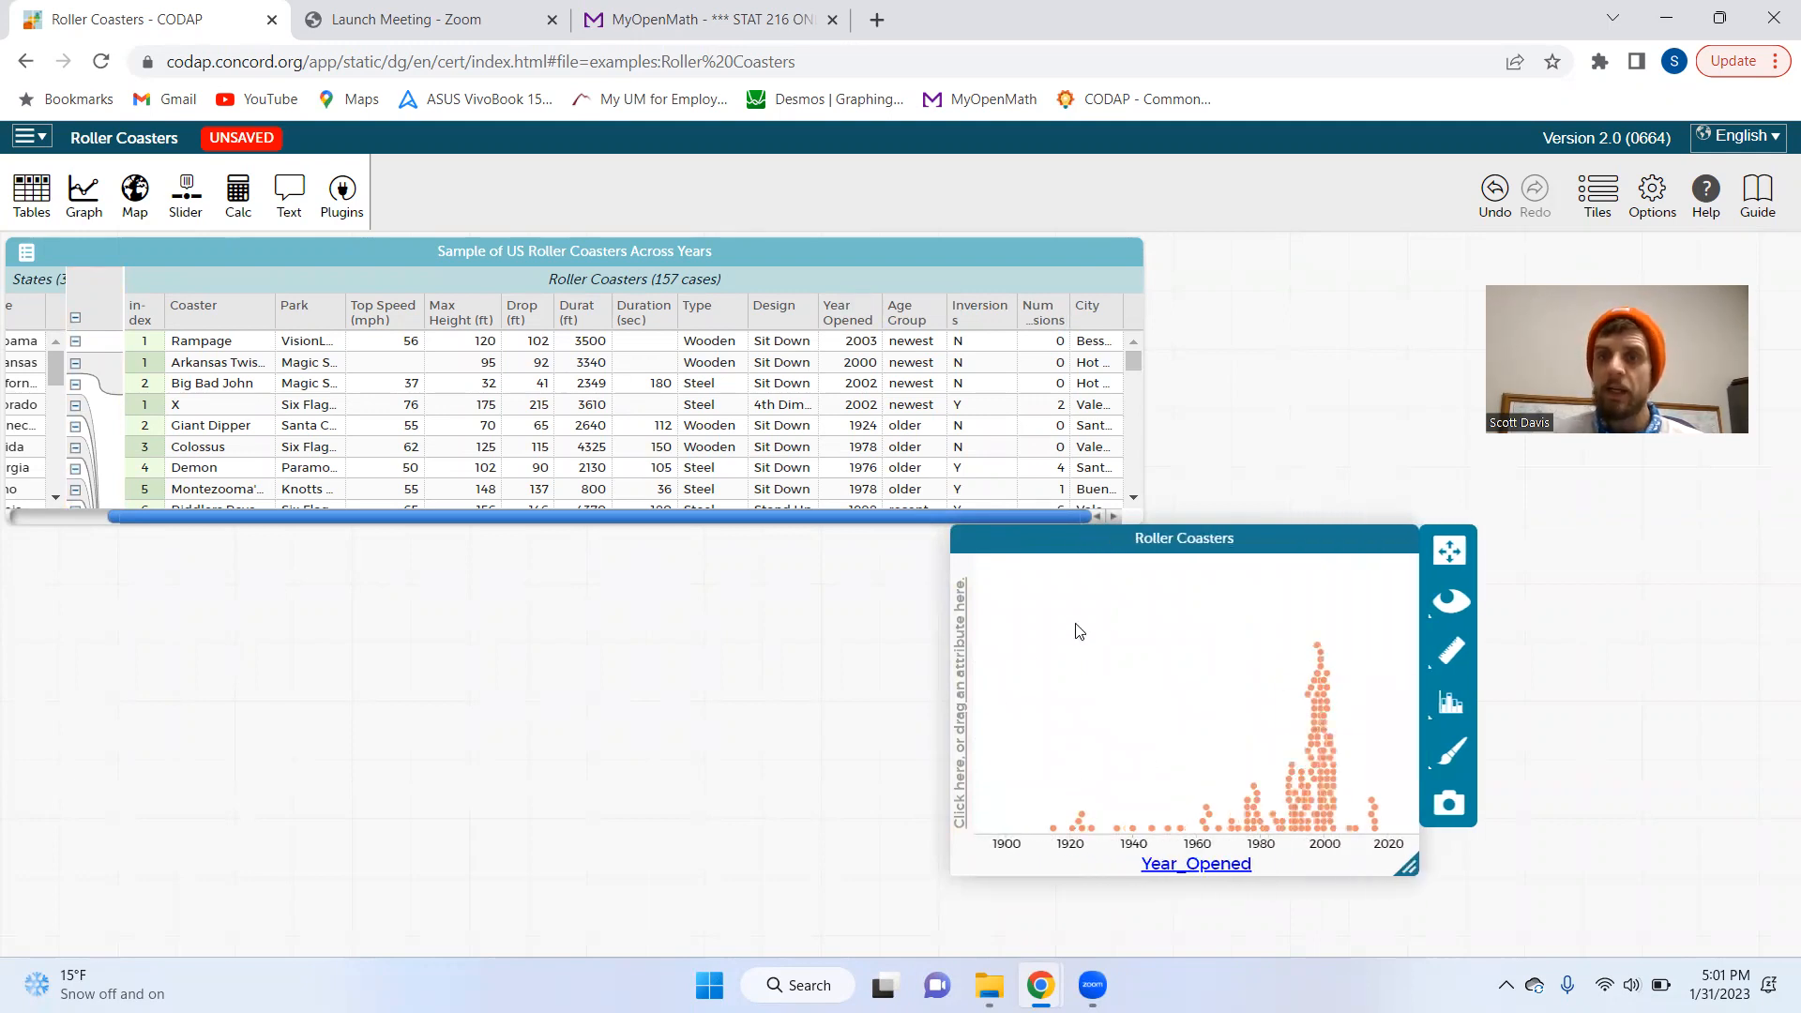
{"action": "left_click_drag", "start_coordinate": [1038, 537], "coordinate": [919, 525]}
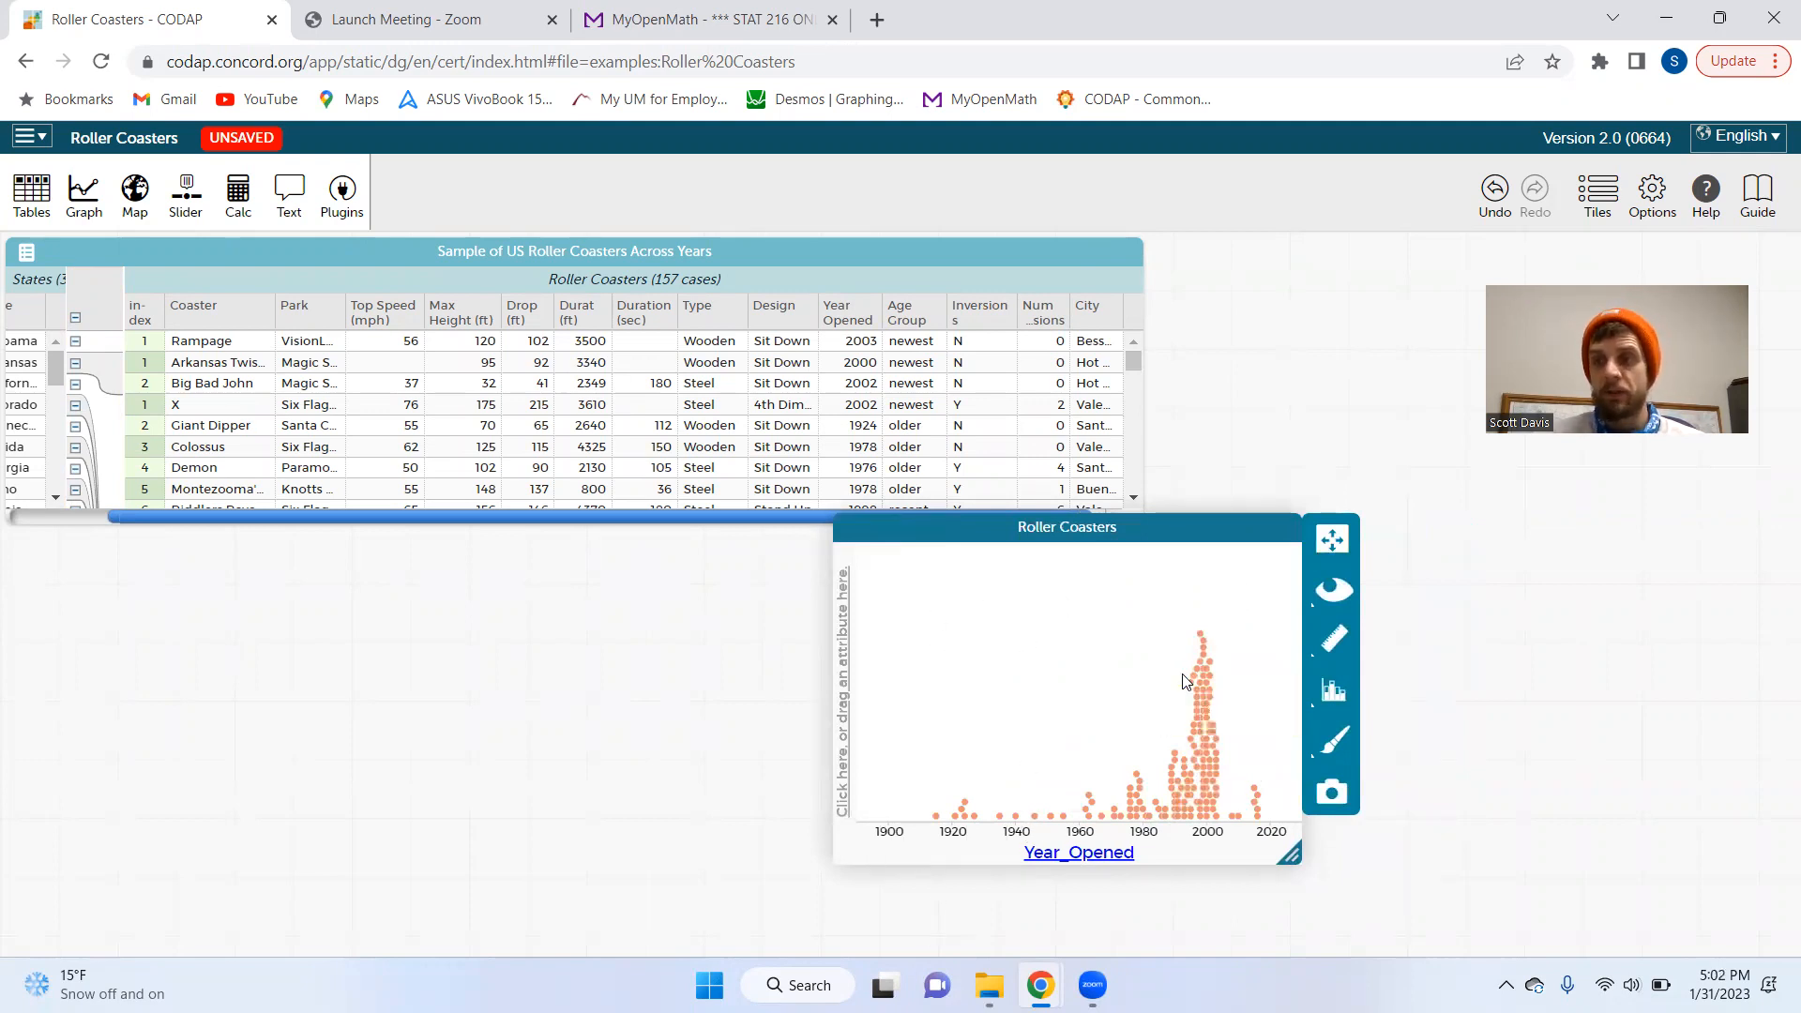
{"action": "mouse_move", "coordinate": [1211, 672]}
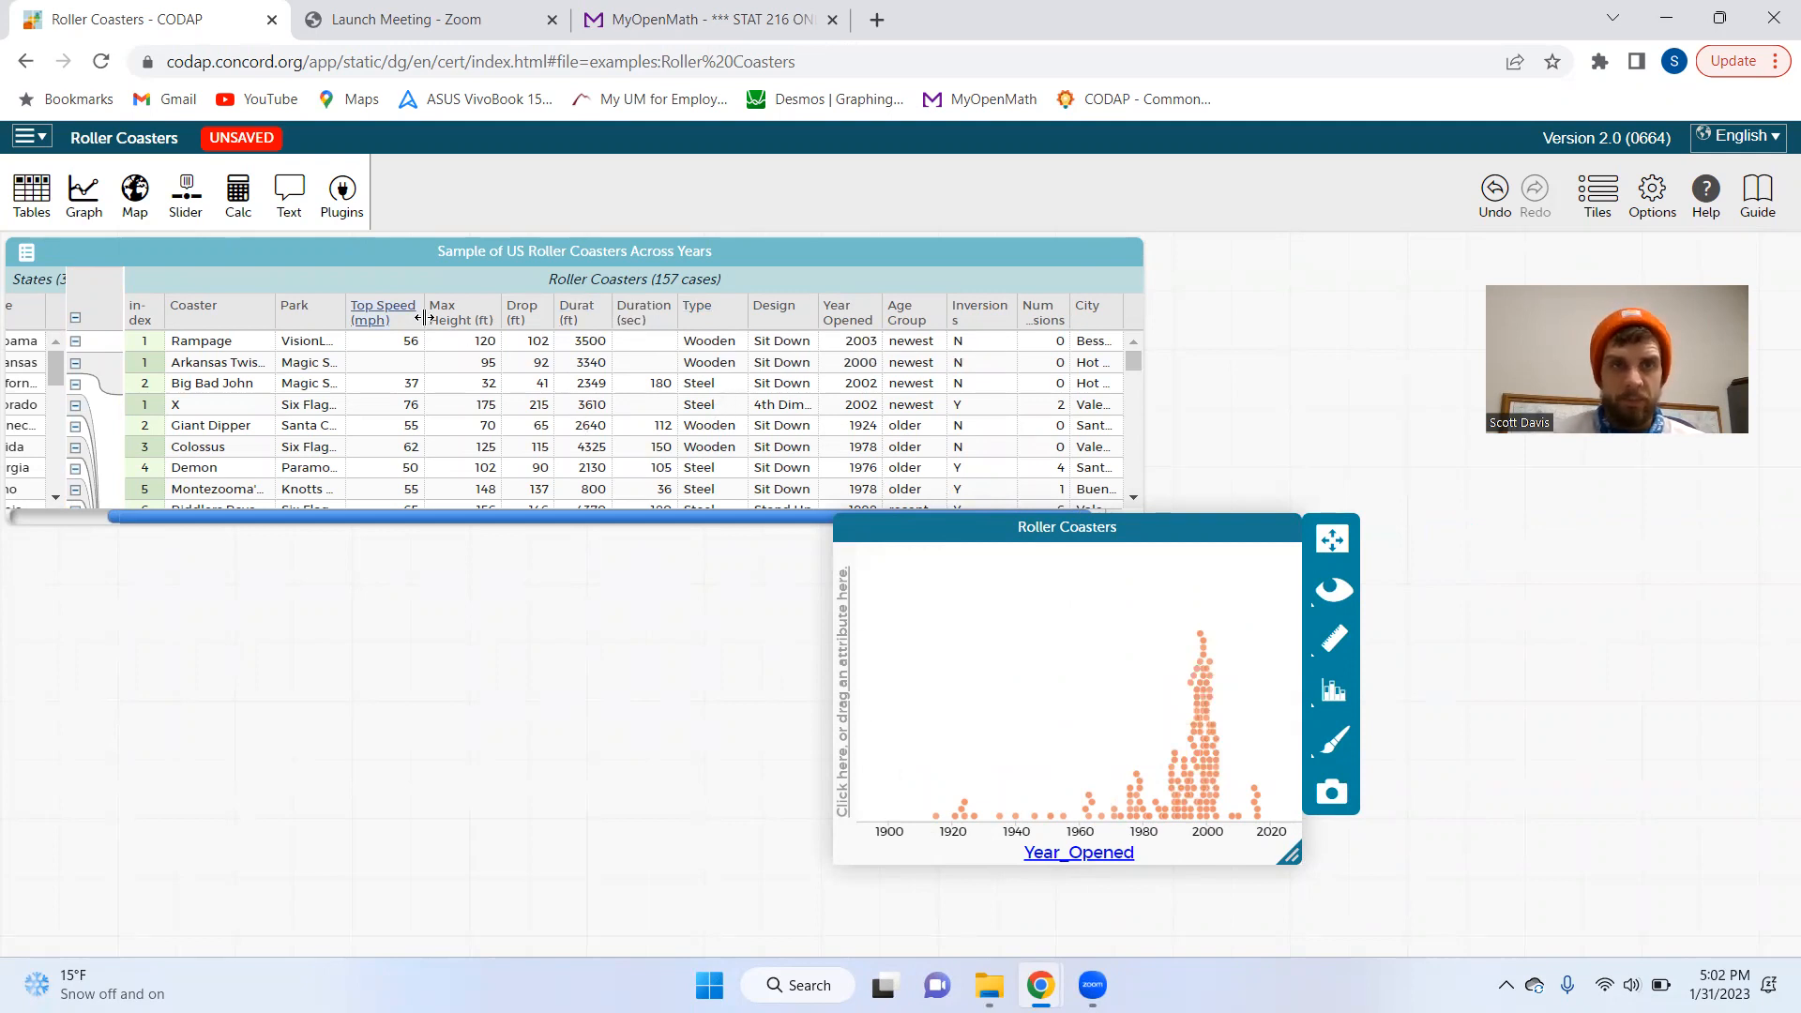
Add Top Speed (mph) to the vertical axis for a scatterplot against Year Opened, and inspect the case with the highest speed
{"action": "left_click_drag", "start_coordinate": [378, 324], "coordinate": [841, 670]}
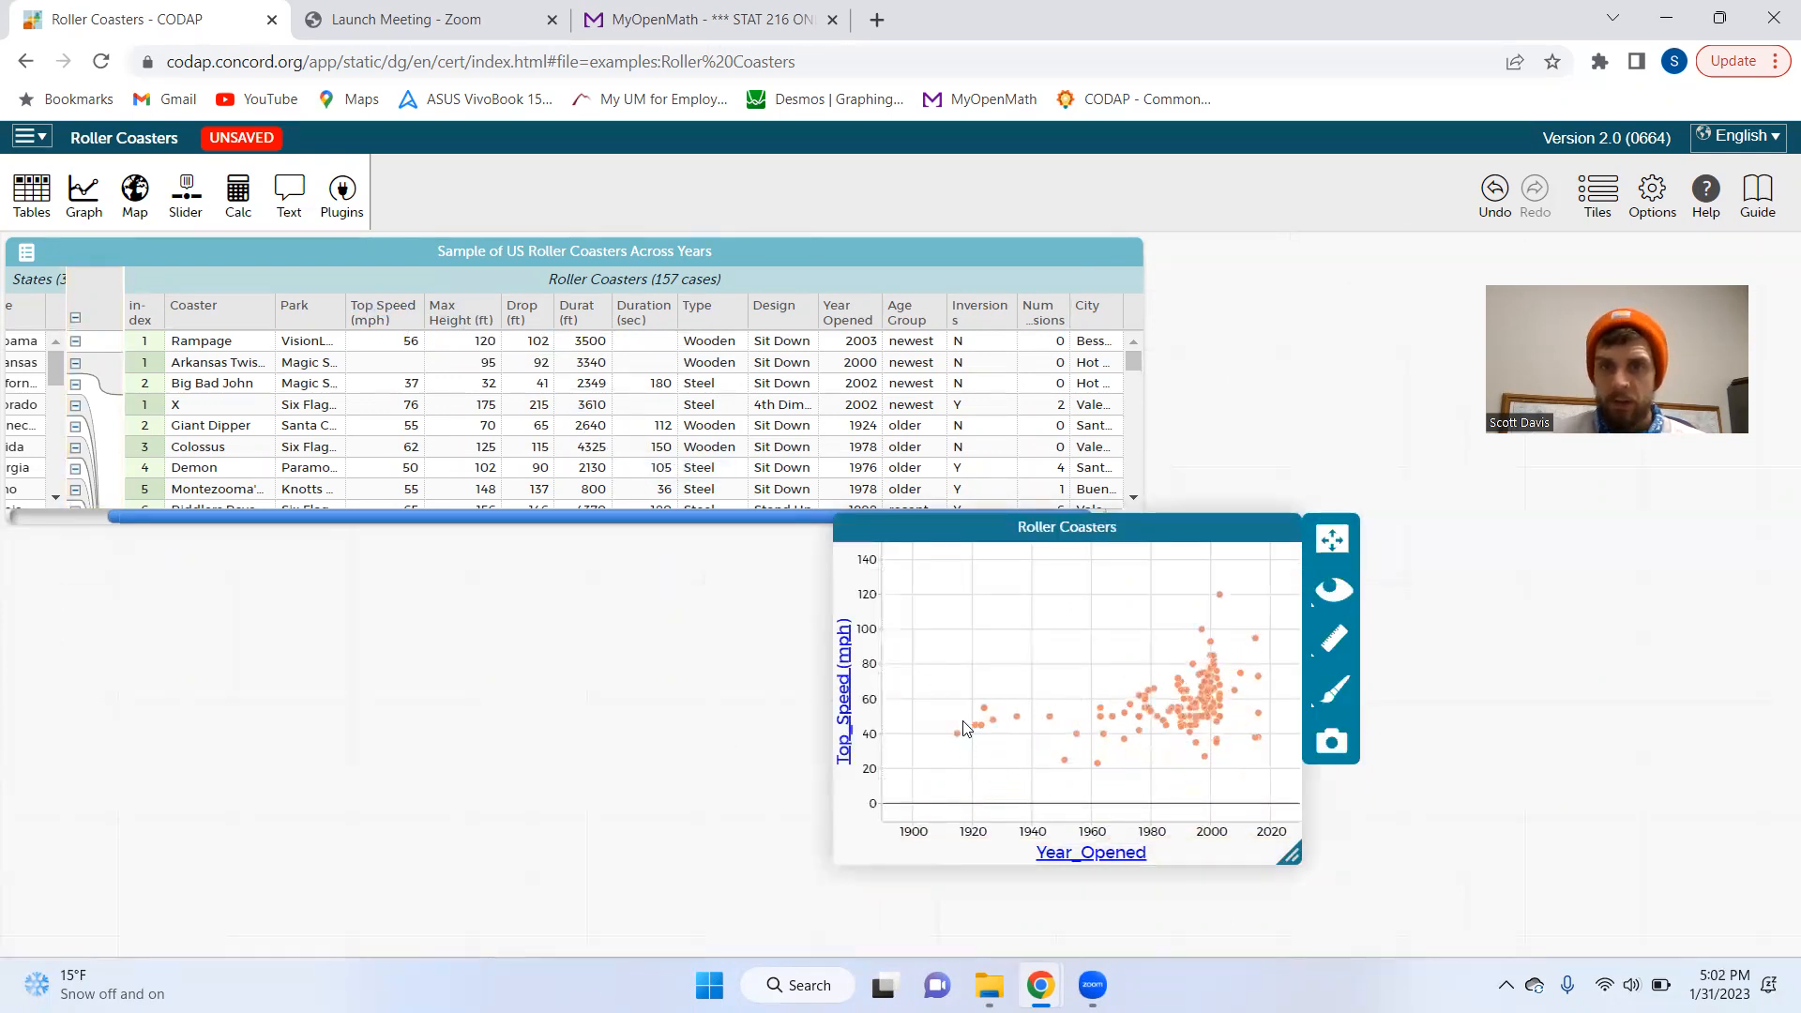
{"action": "left_click_drag", "start_coordinate": [1127, 519], "coordinate": [1016, 504]}
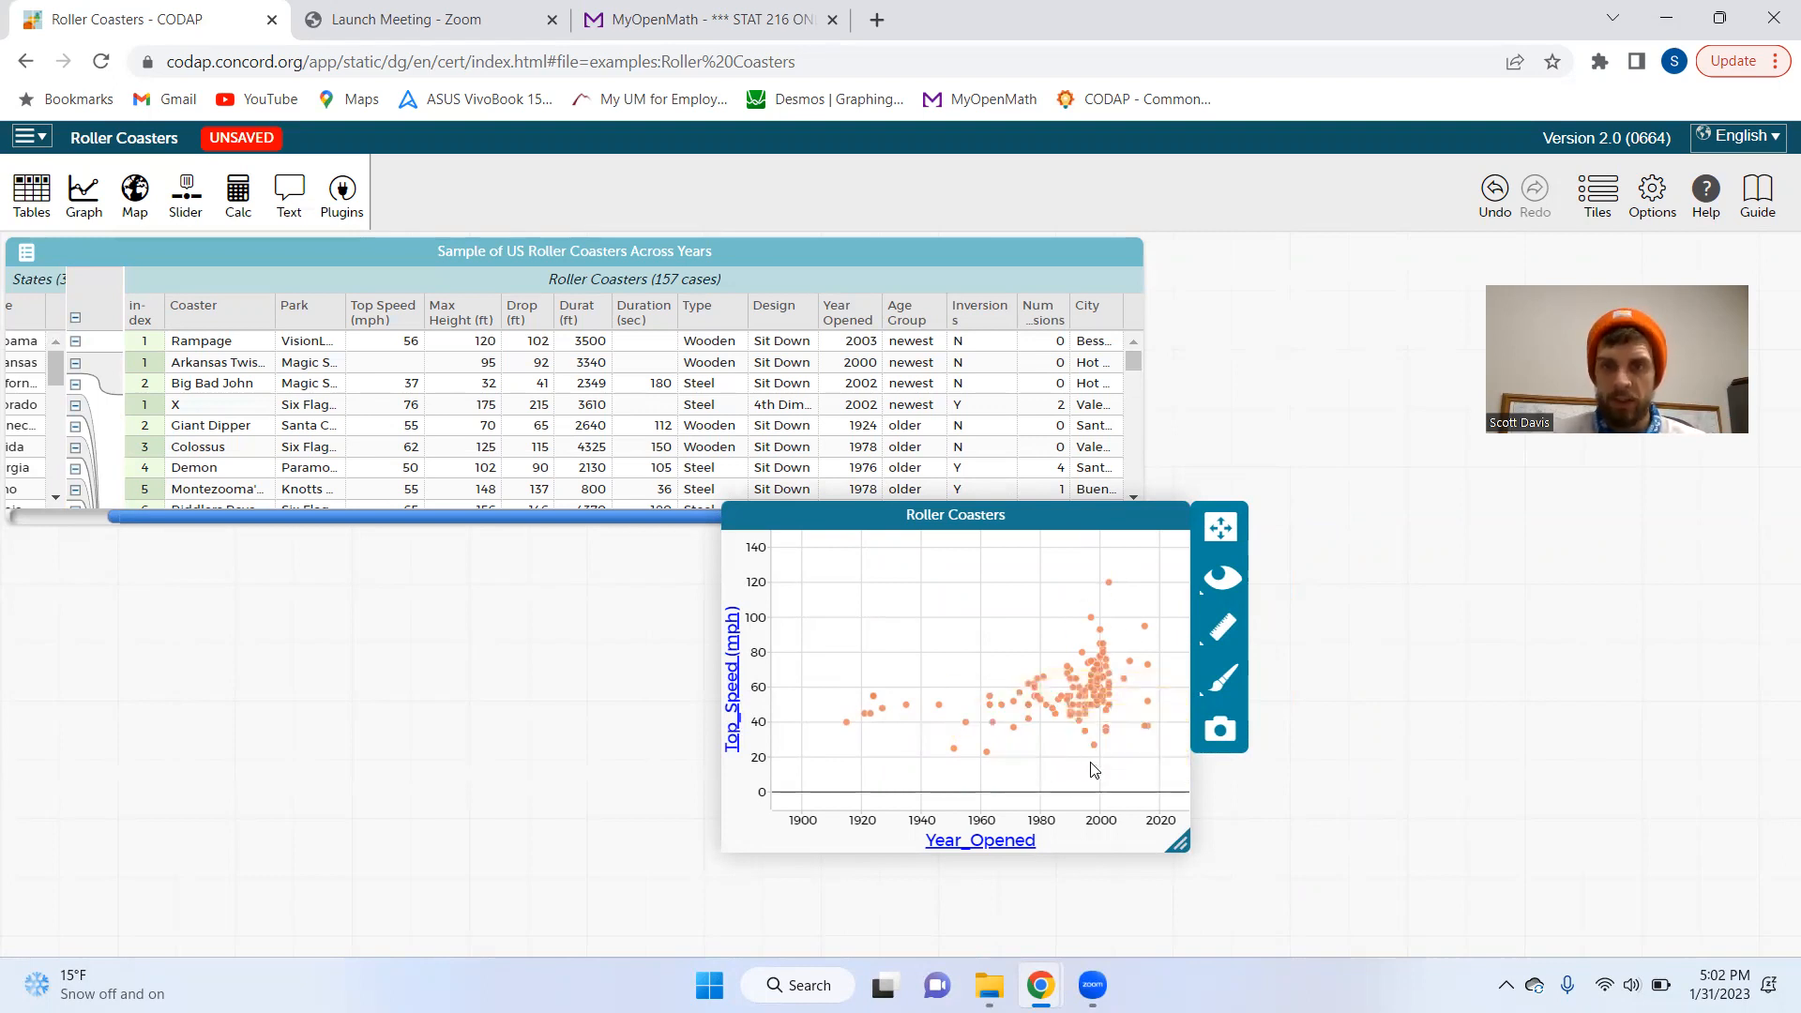
{"action": "mouse_move", "coordinate": [1067, 720]}
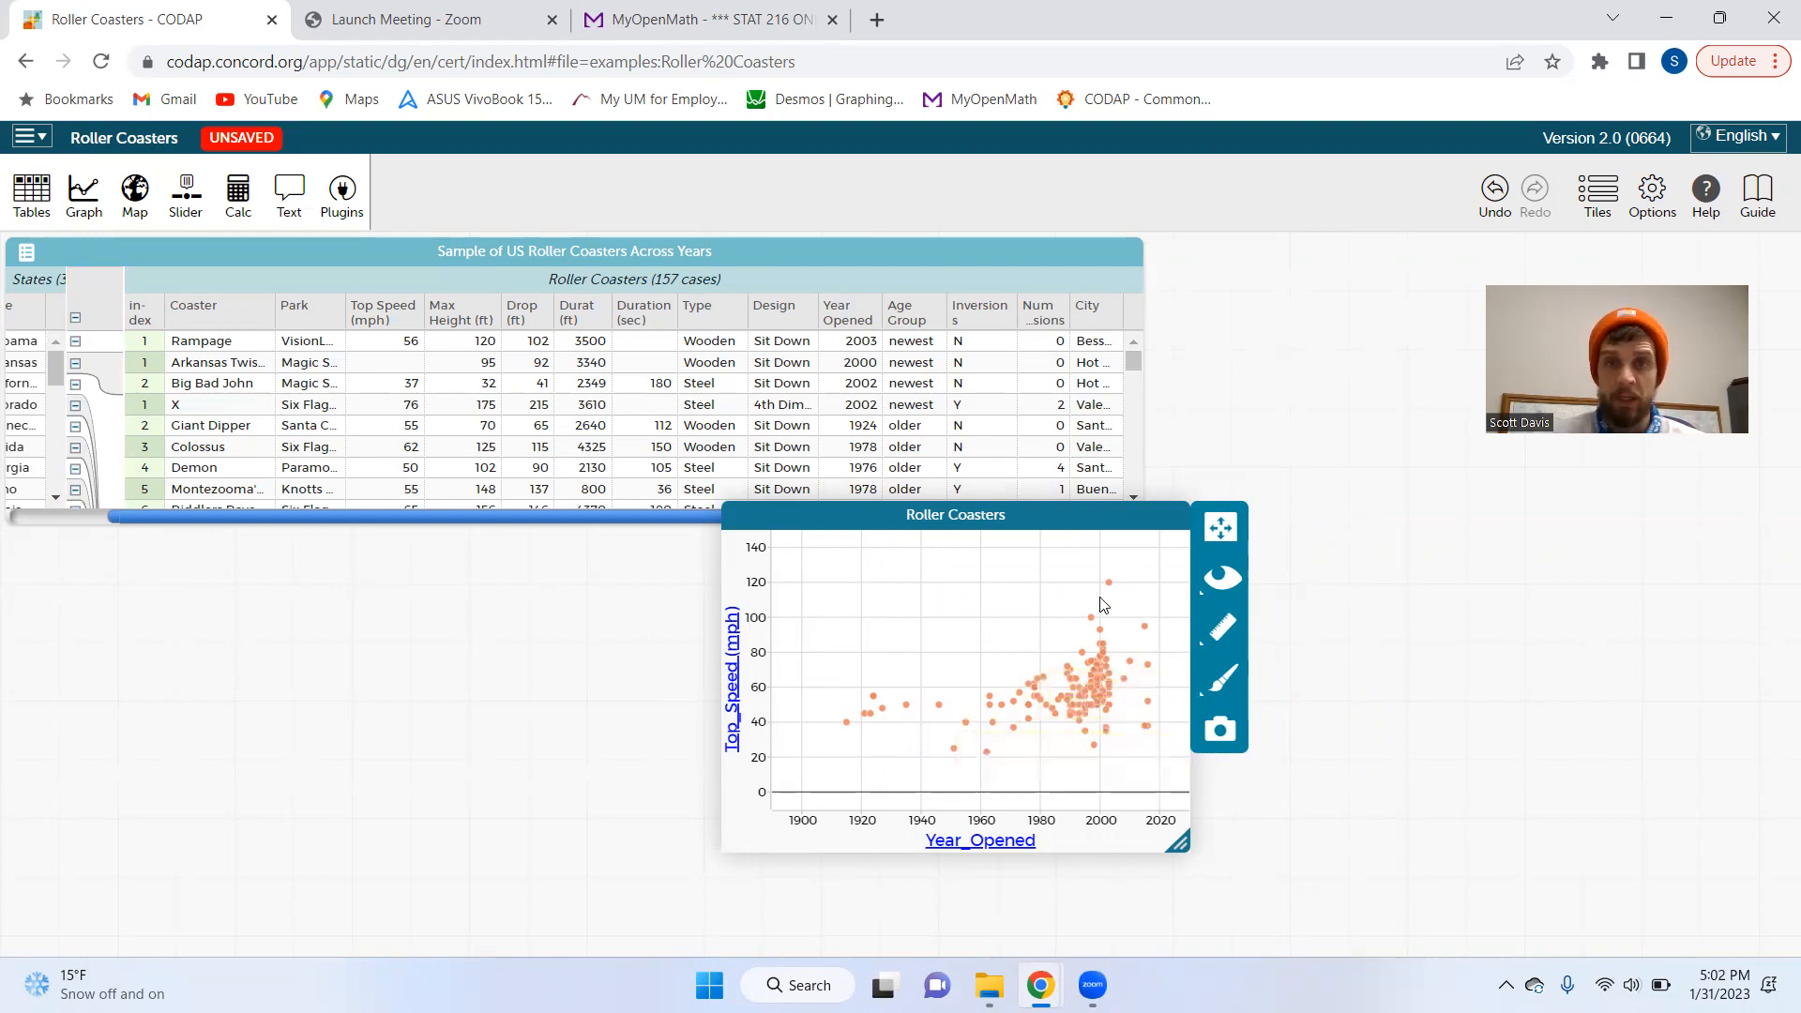
{"action": "mouse_move", "coordinate": [1114, 592]}
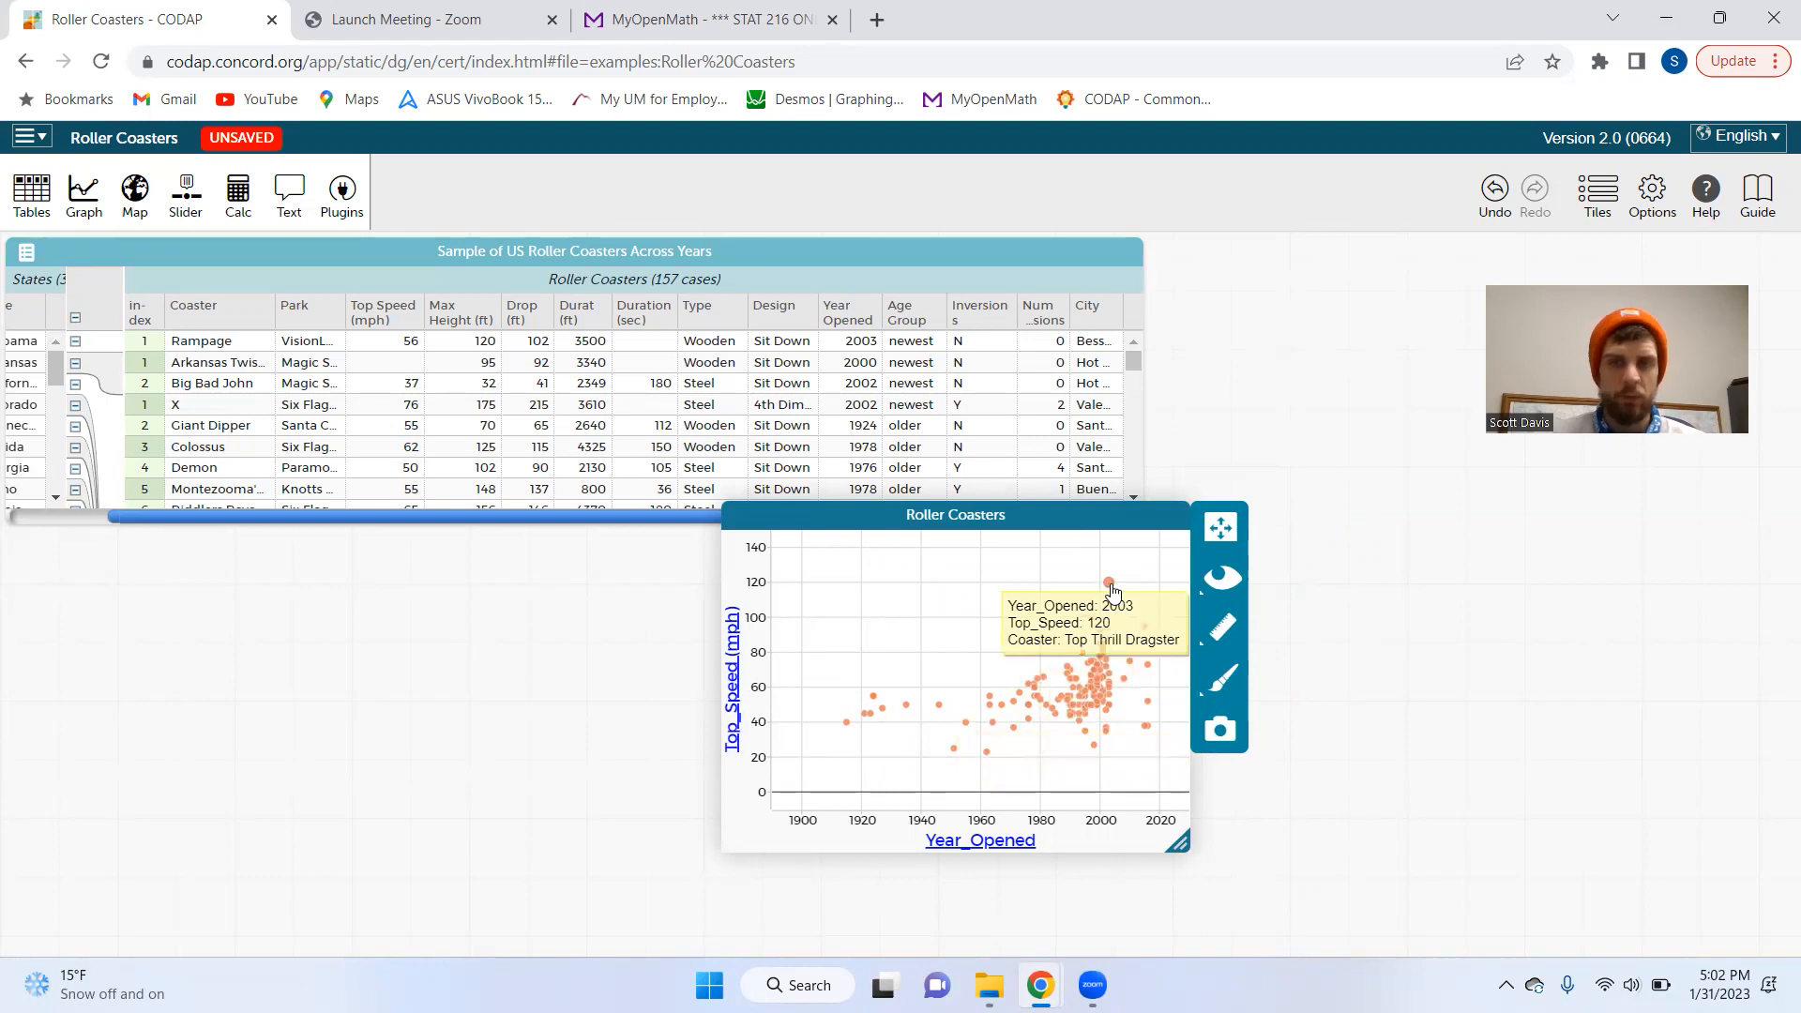
Remove Top Speed from the vertical axis and plot Durat (ft) against Year Opened instead
{"action": "right_click", "coordinate": [733, 641]}
{"action": "left_click", "coordinate": [734, 652]}
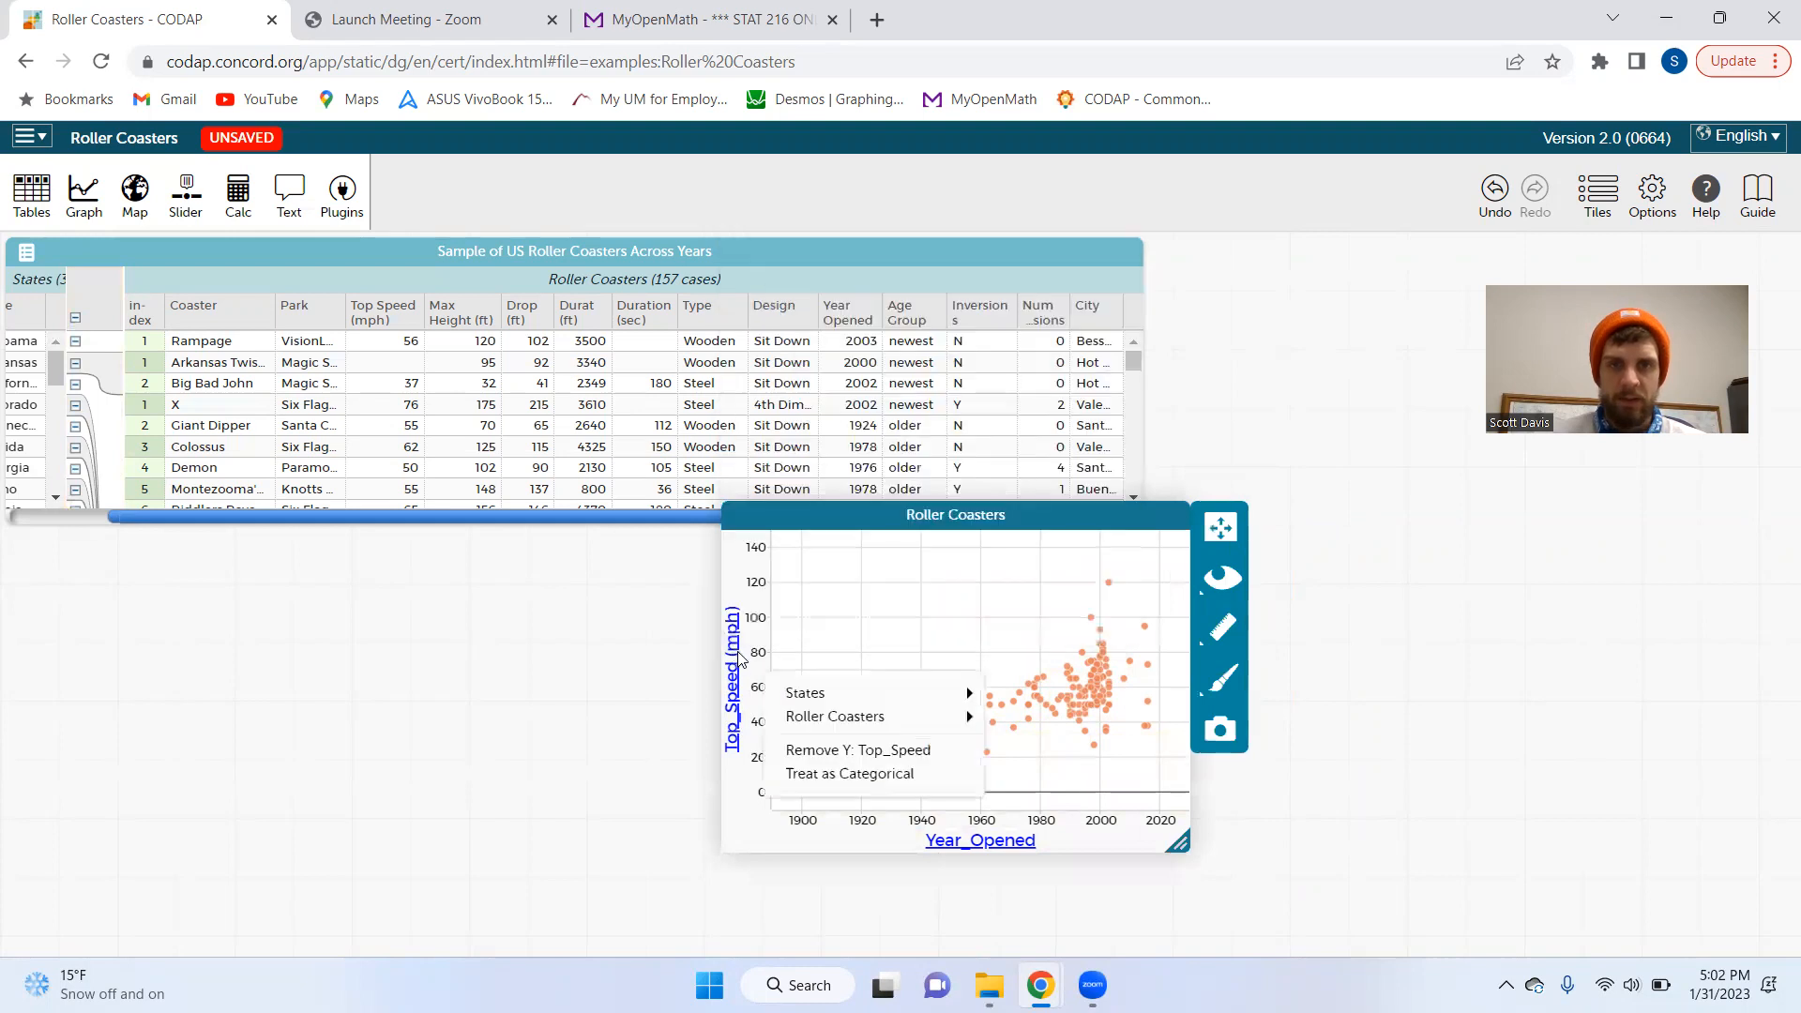
{"action": "left_click", "coordinate": [844, 750]}
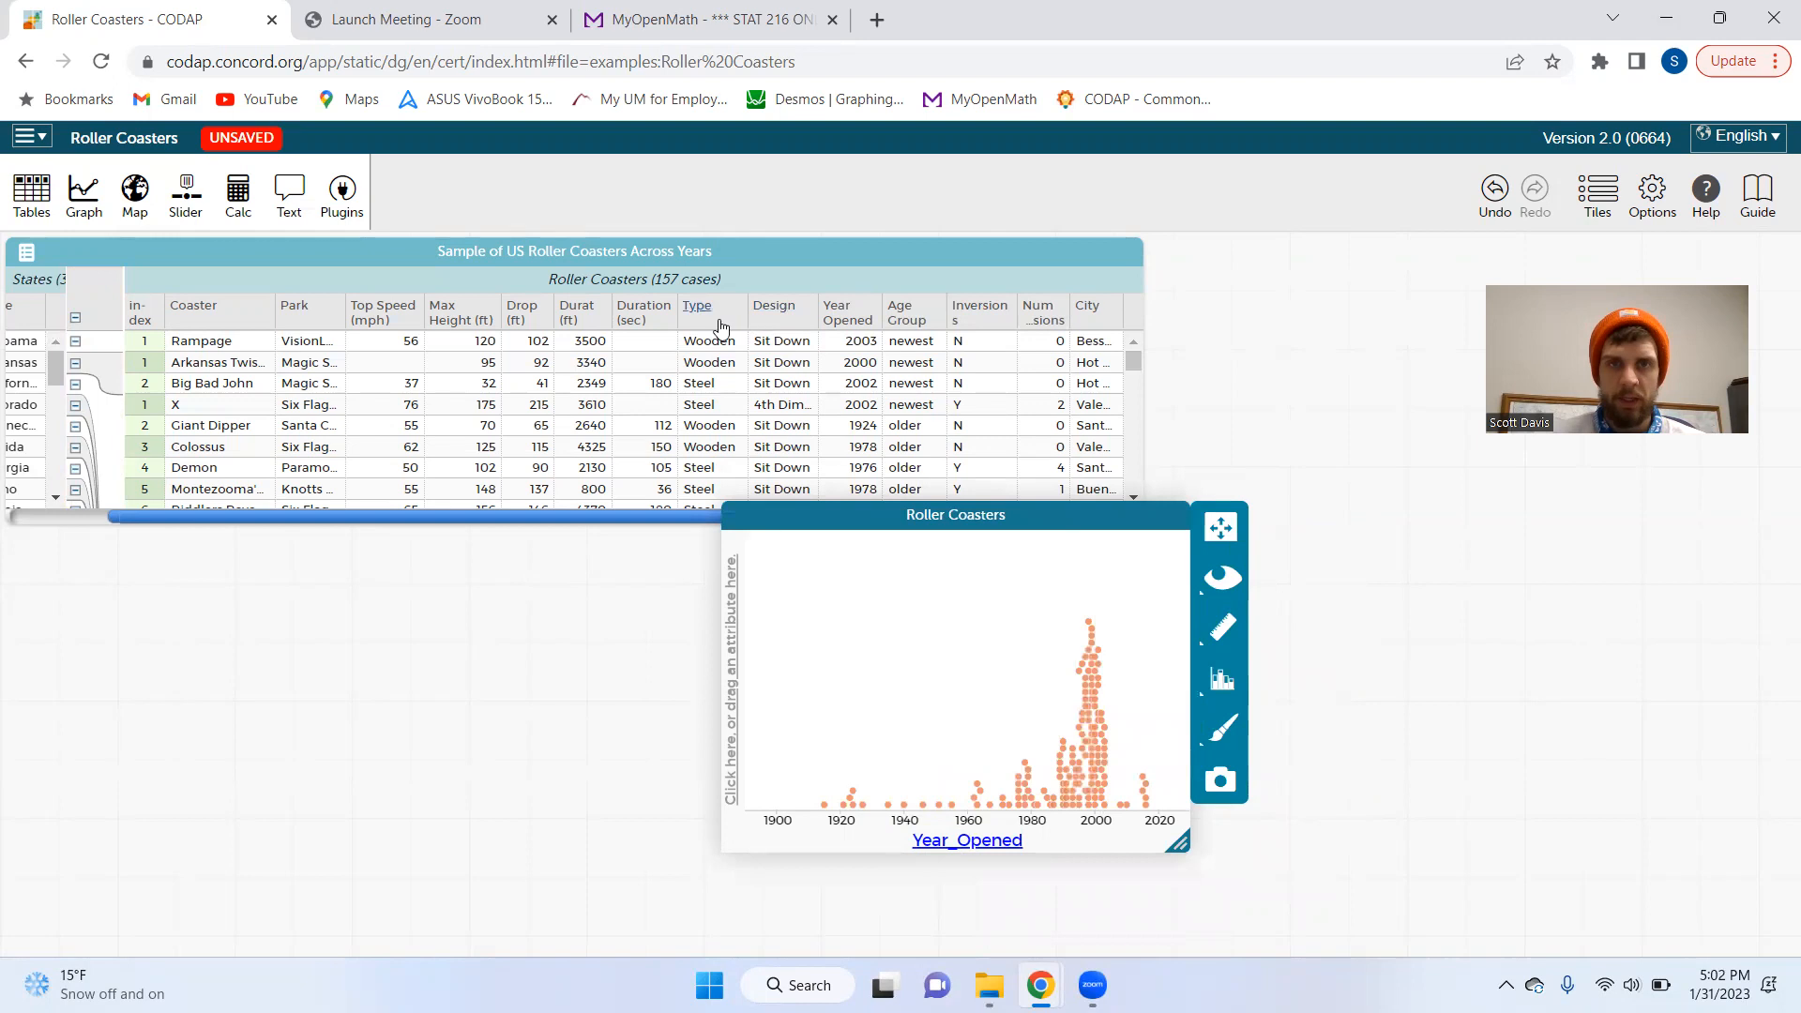
{"action": "left_click_drag", "start_coordinate": [581, 320], "coordinate": [730, 675]}
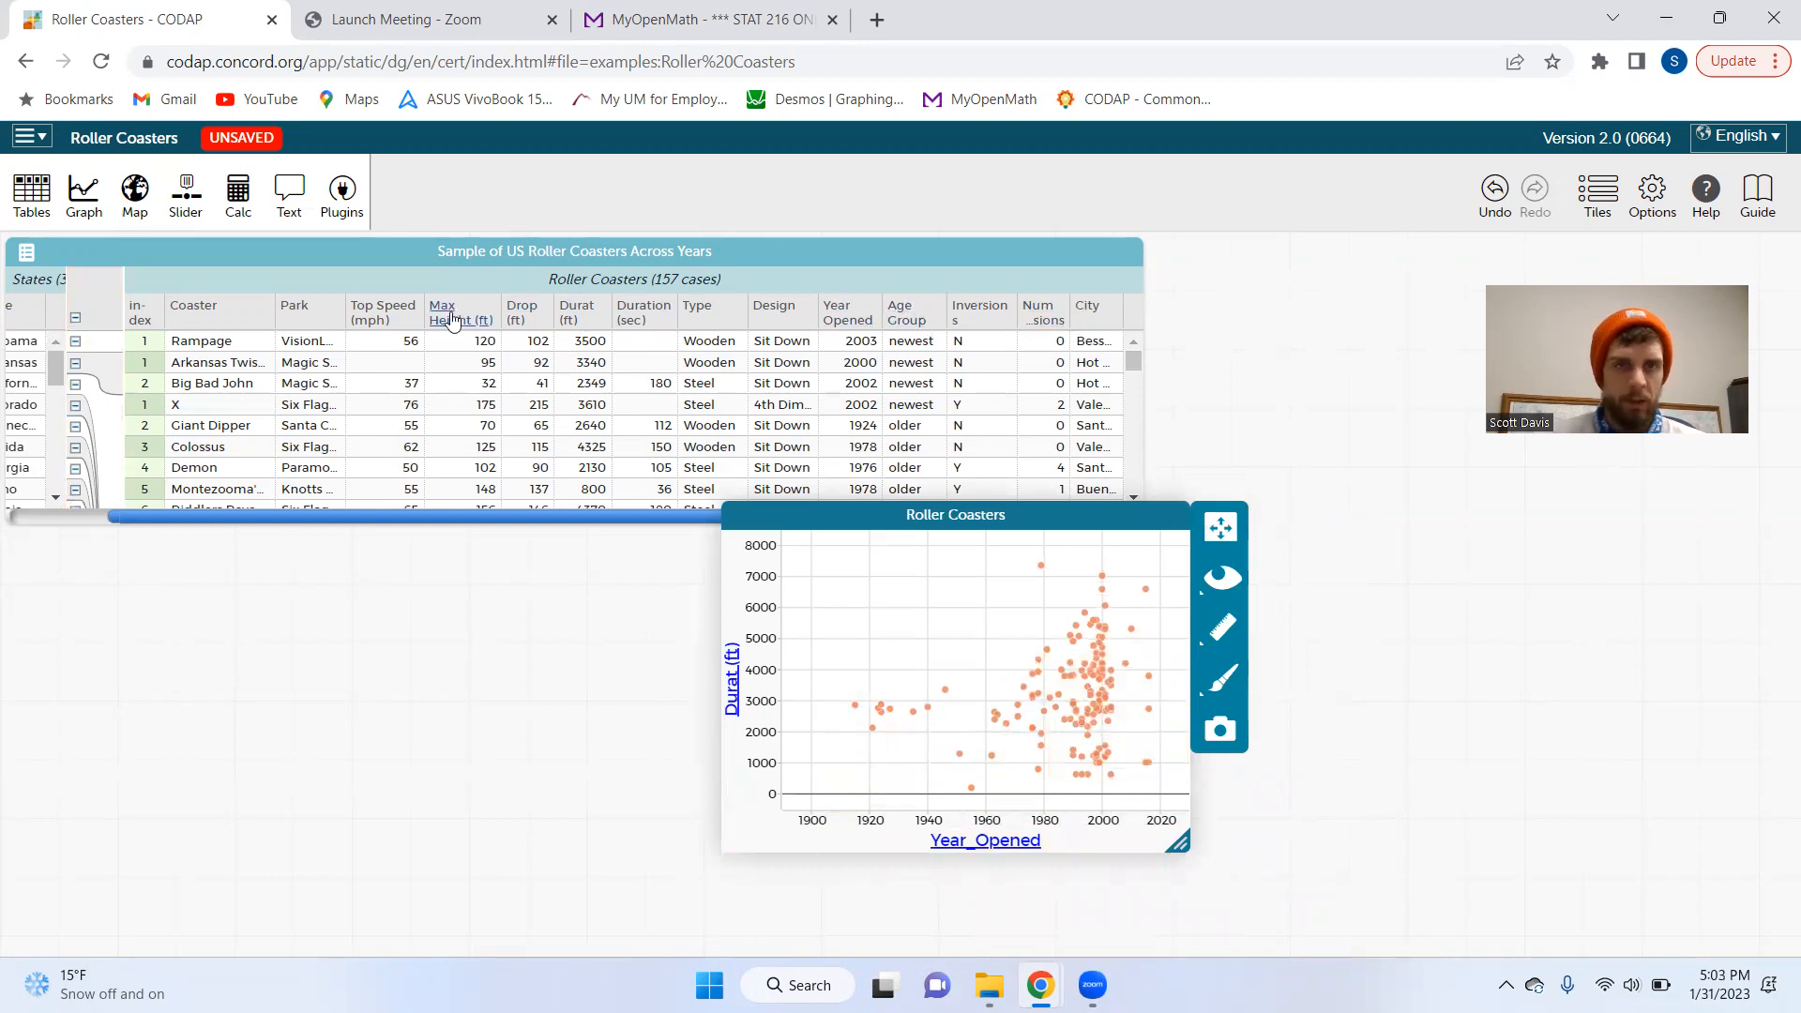
Replace the vertical attribute with Max Height (ft) to compare it with Year Opened, and close the graph
{"action": "left_click_drag", "start_coordinate": [480, 315], "coordinate": [718, 713]}
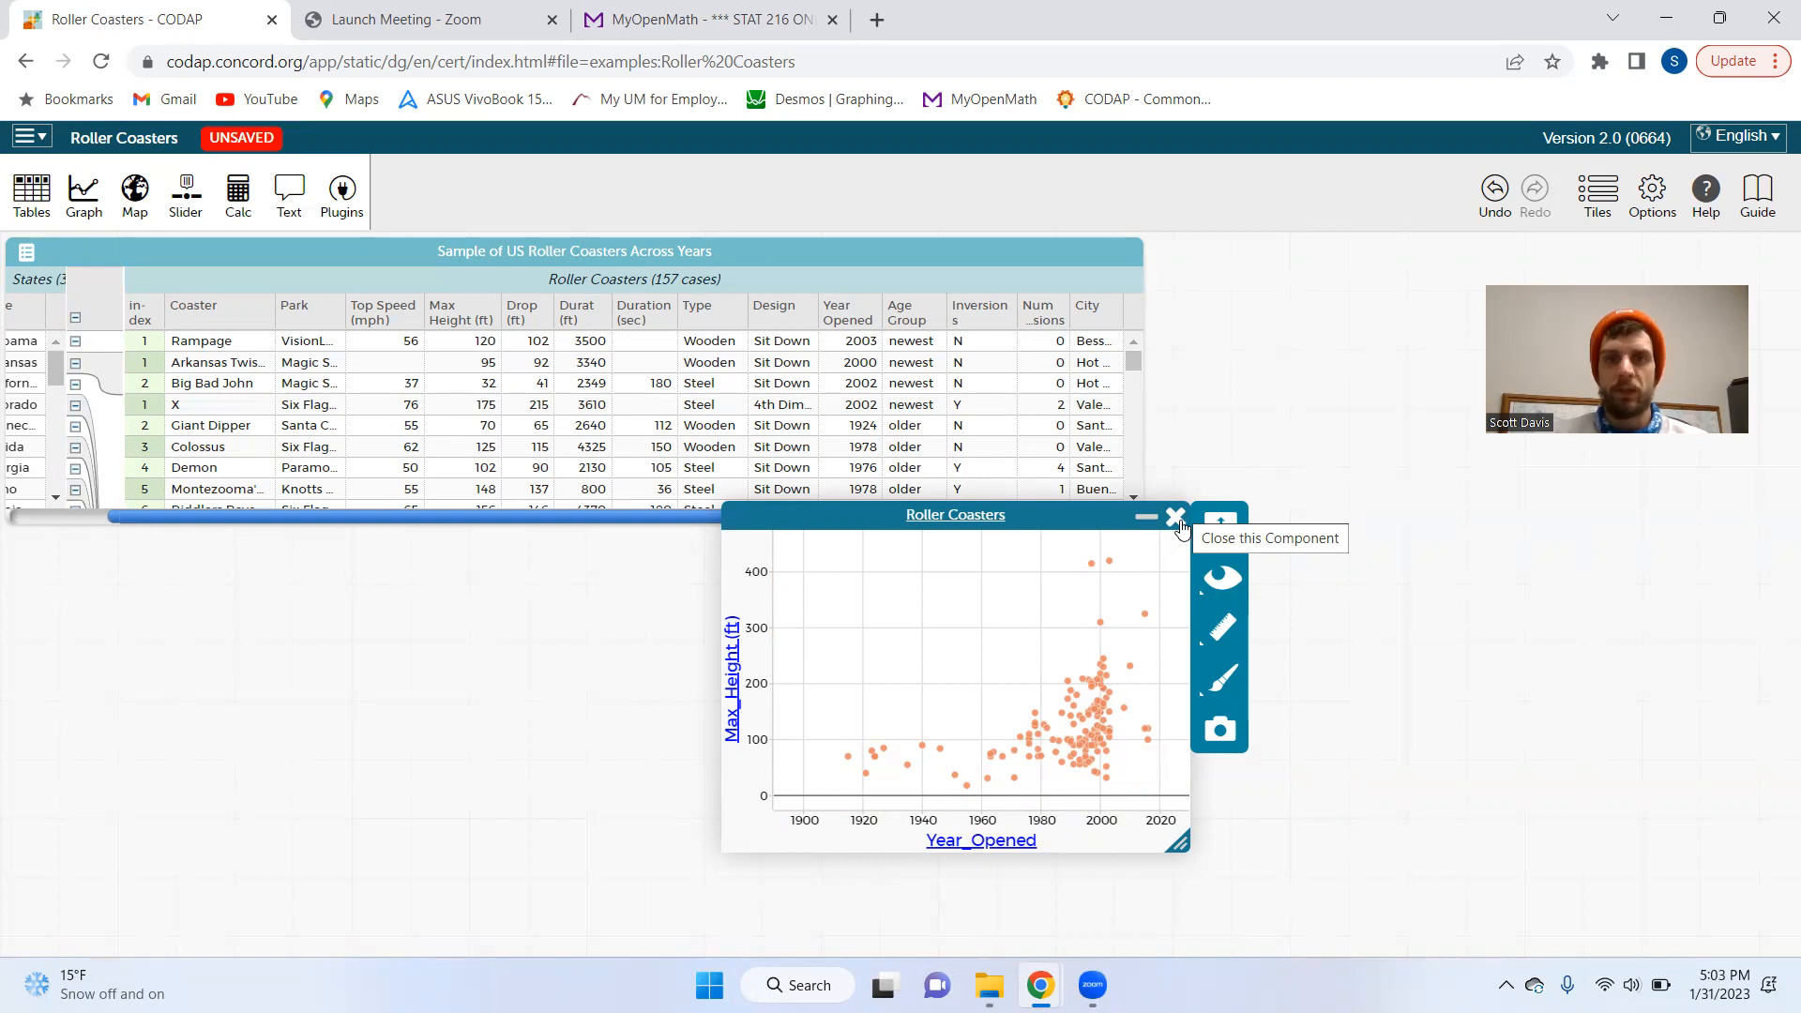
{"action": "left_click", "coordinate": [1176, 518]}
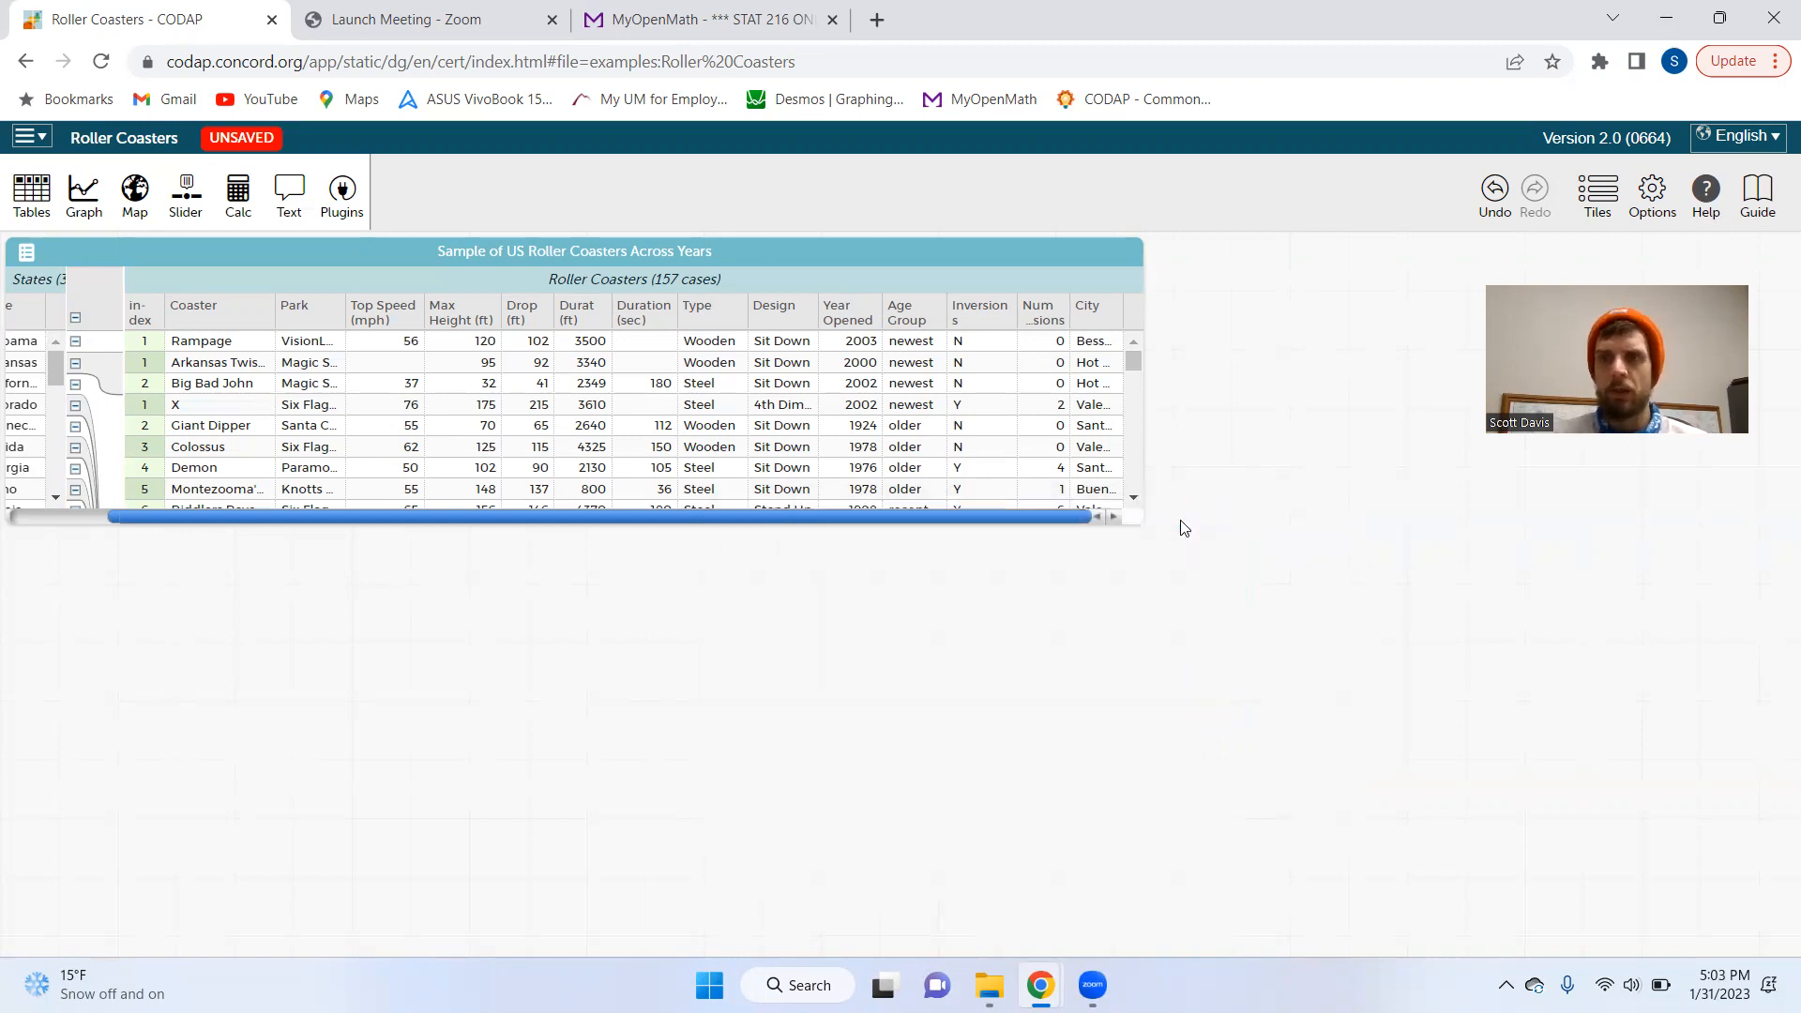